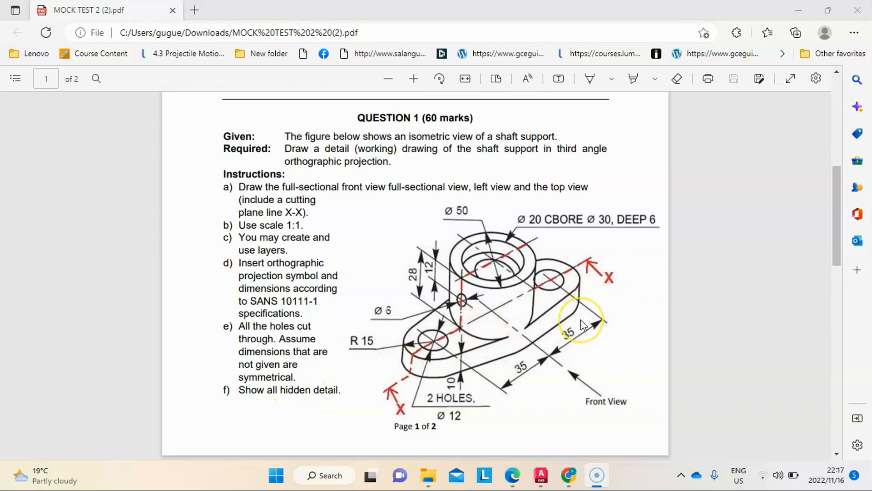
# Read the shaft support question and its isometric figure in the PDF, and switch to the AutoCAD drawing.
pyautogui.scroll(-1, 581, 320)
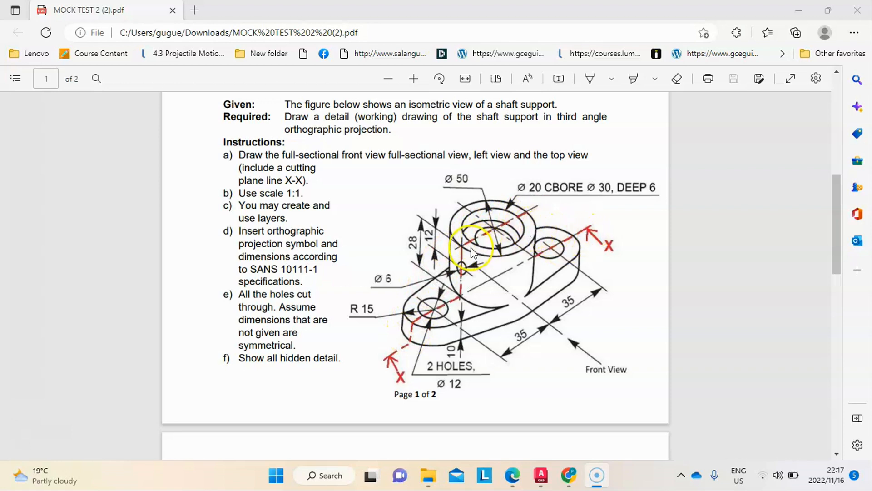
pyautogui.click(535, 313)
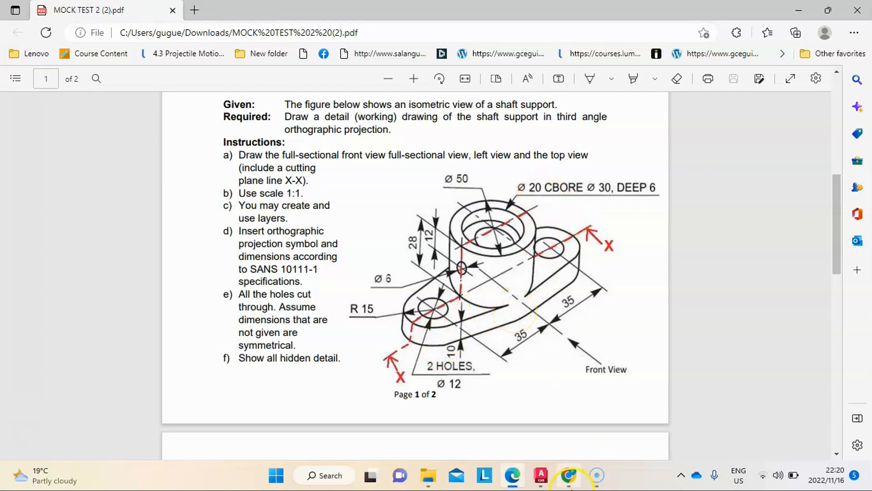
pyautogui.moveTo(570, 479)
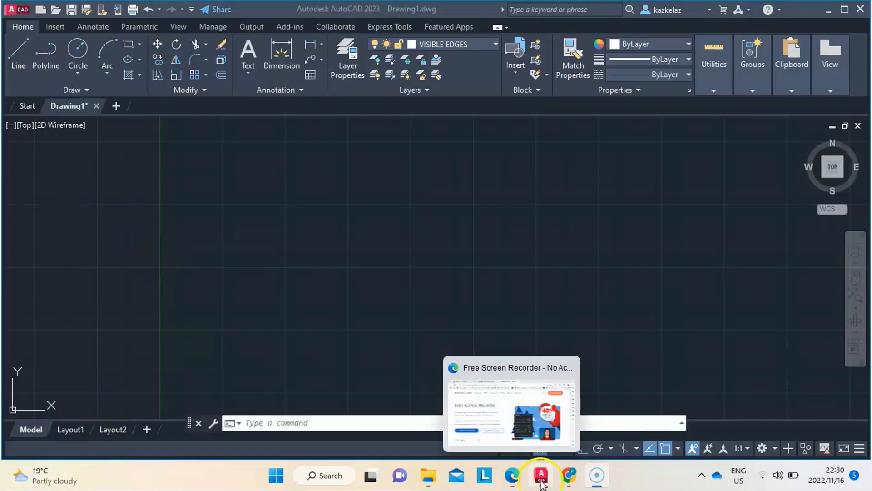
pyautogui.moveTo(541, 477)
pyautogui.click(530, 419)
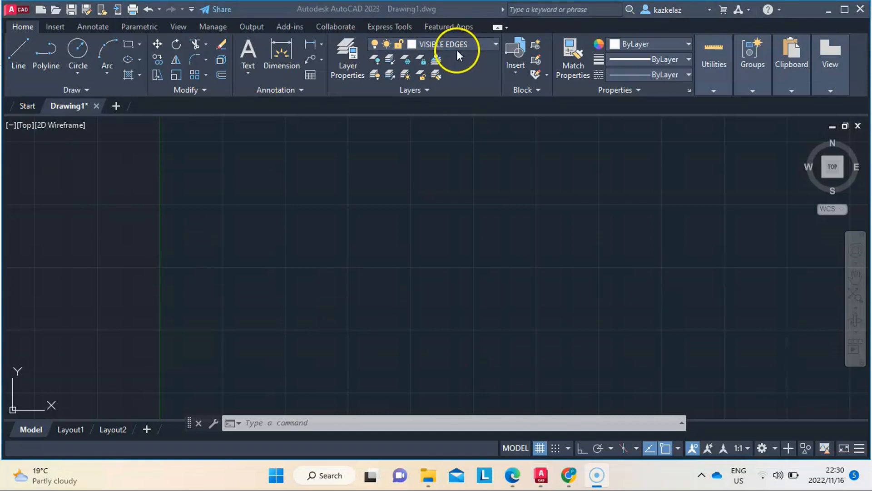
# Review the drawing's available layers and their colour, linetype and lineweight settings.
pyautogui.click(489, 46)
pyautogui.click(455, 44)
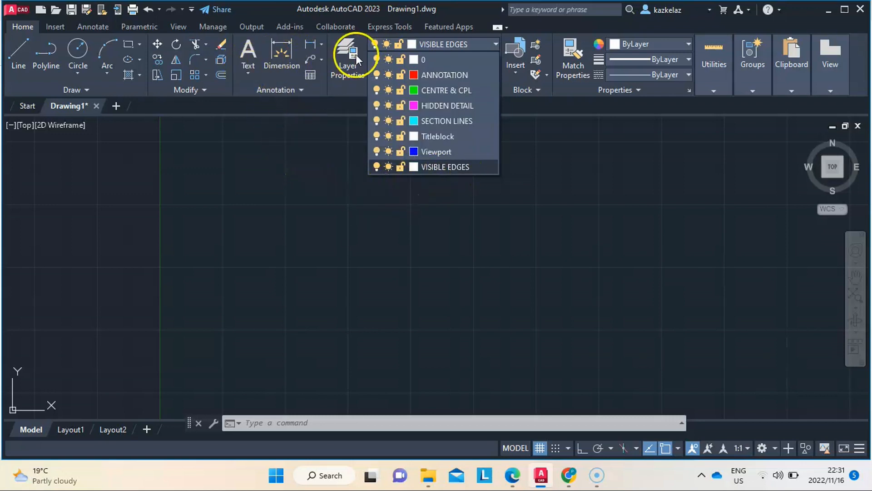
pyautogui.click(351, 138)
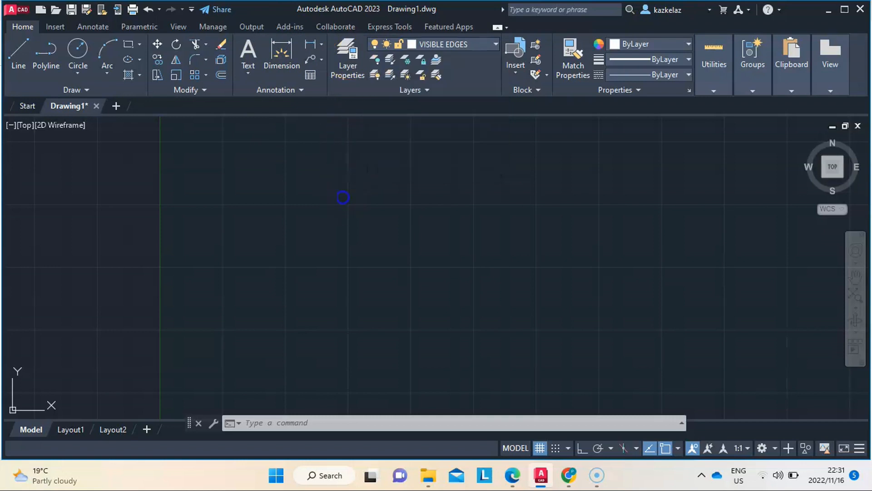
pyautogui.click(355, 60)
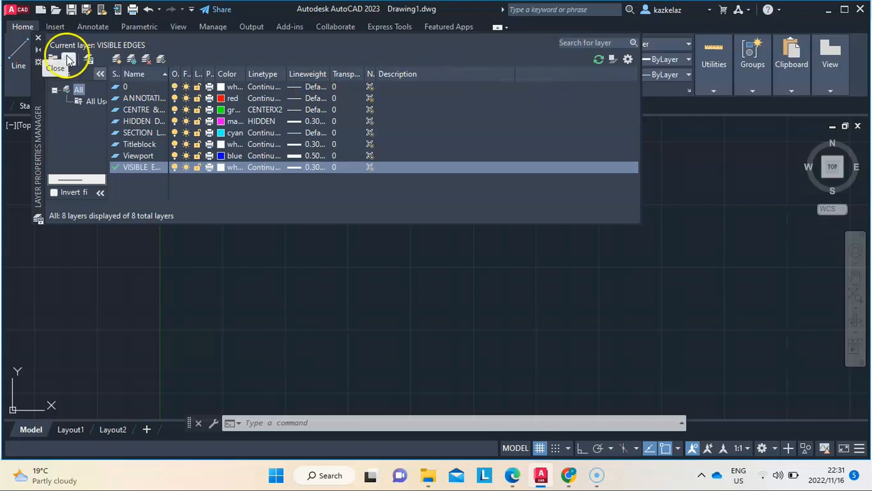
pyautogui.click(37, 39)
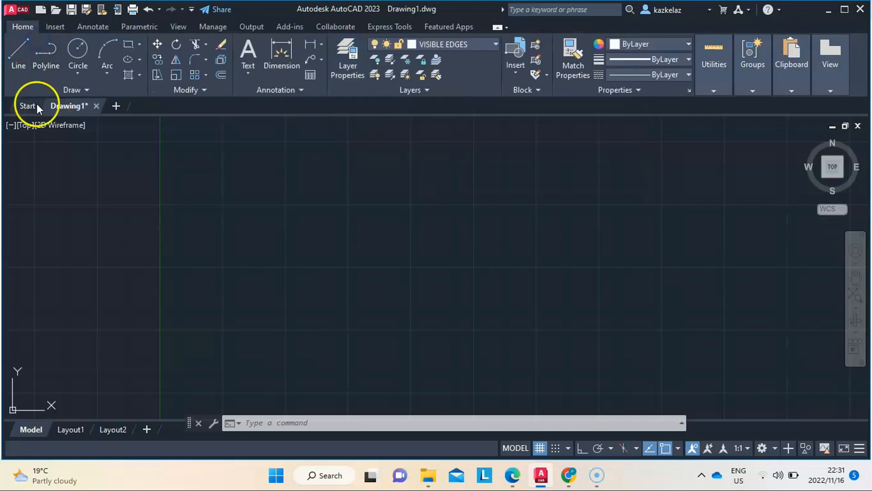
# With Ortho on, draw the front view outline's left side as lines: 10 up, 25 right and 28 up.
pyautogui.click(20, 58)
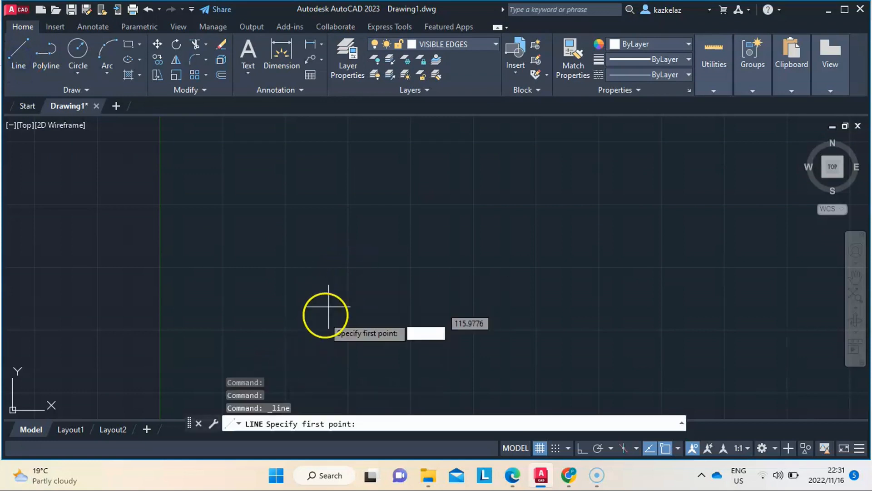
pyautogui.click(335, 356)
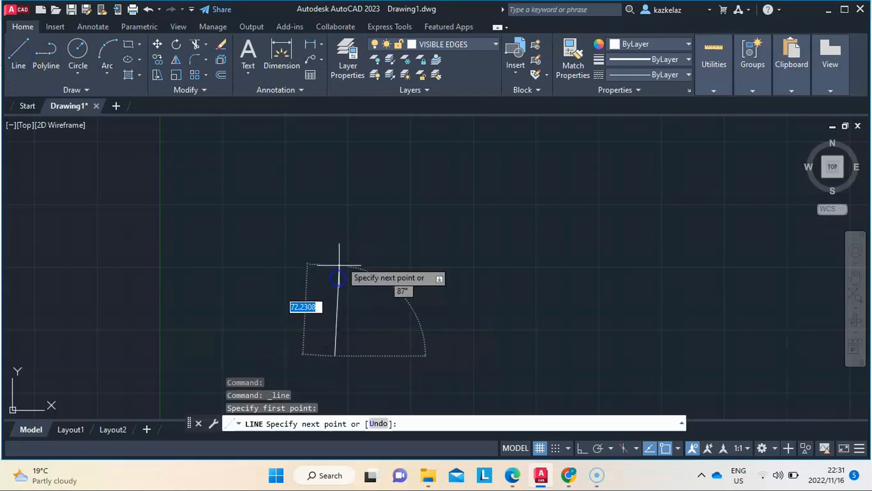
pyautogui.click(581, 449)
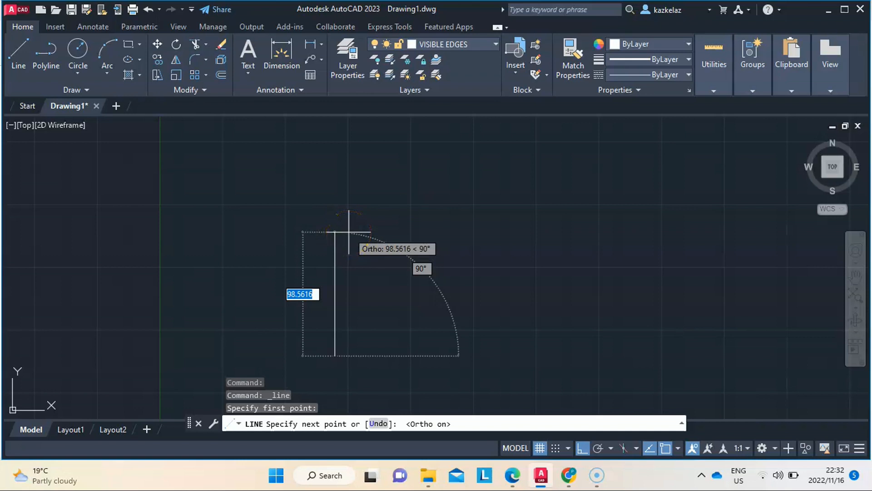
pyautogui.write('10')
pyautogui.press('Return')
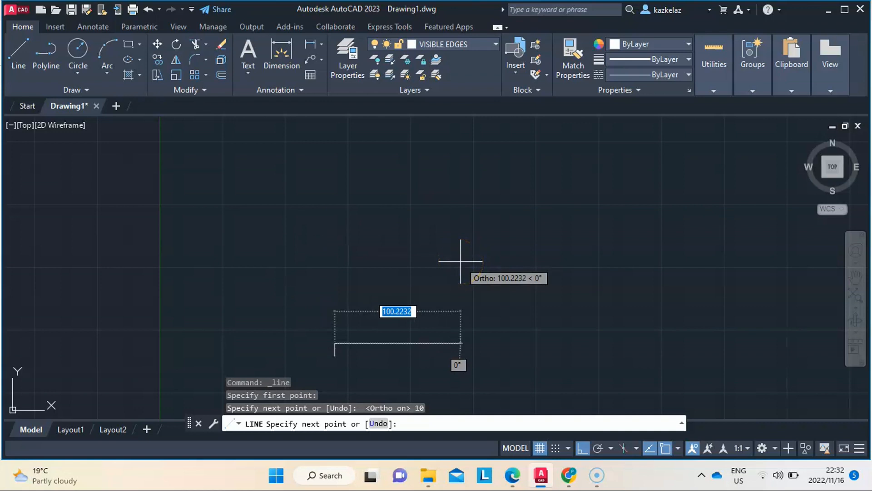
pyautogui.write('25')
pyautogui.press('Return')
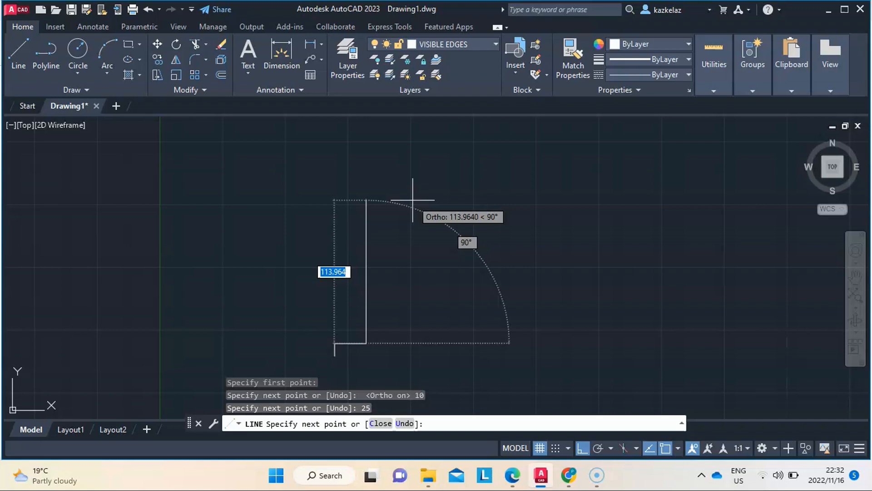
pyautogui.write('28')
pyautogui.press('Return')
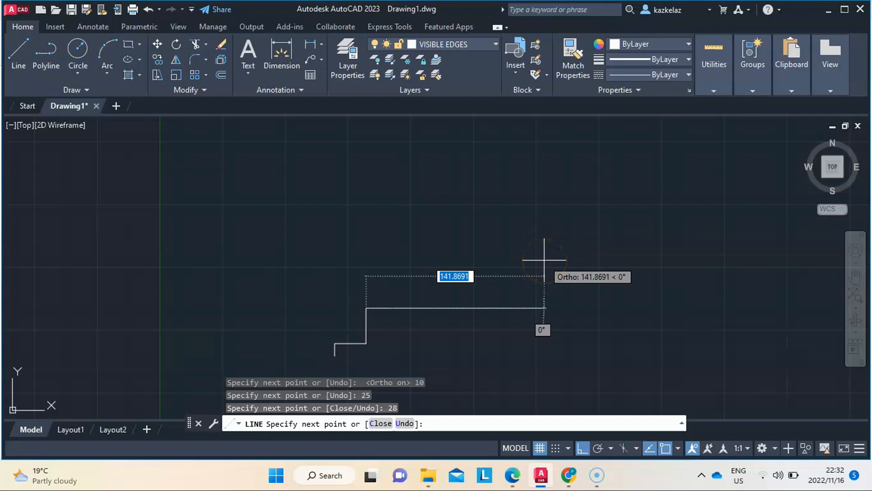
# Continue the outline 50 right, 28 down, 25 right and 10 down, and close it along the base to the start point.
pyautogui.write('50')
pyautogui.press('Return')
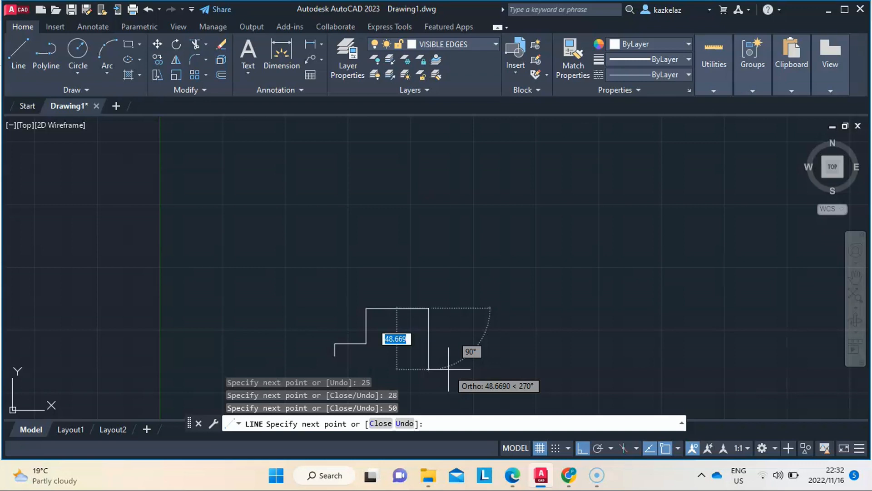
pyautogui.write('28')
pyautogui.press('Return')
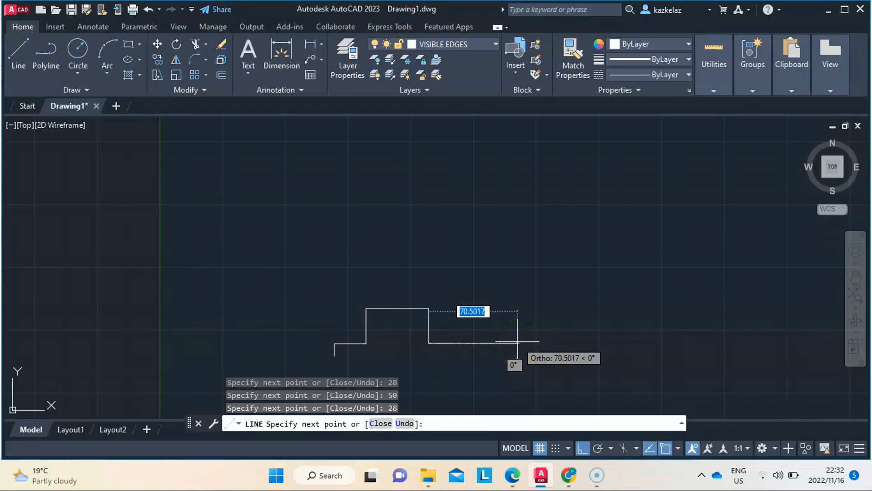
pyautogui.write('25')
pyautogui.press('Return')
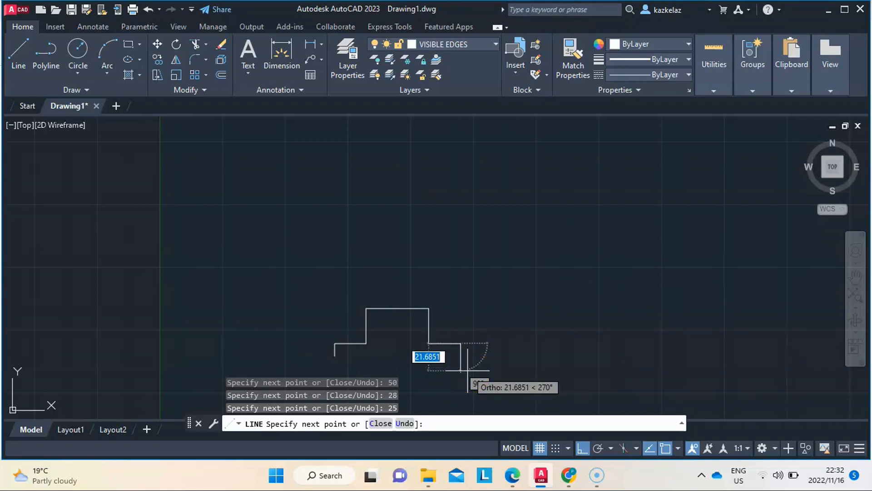
pyautogui.write('10')
pyautogui.press('Return')
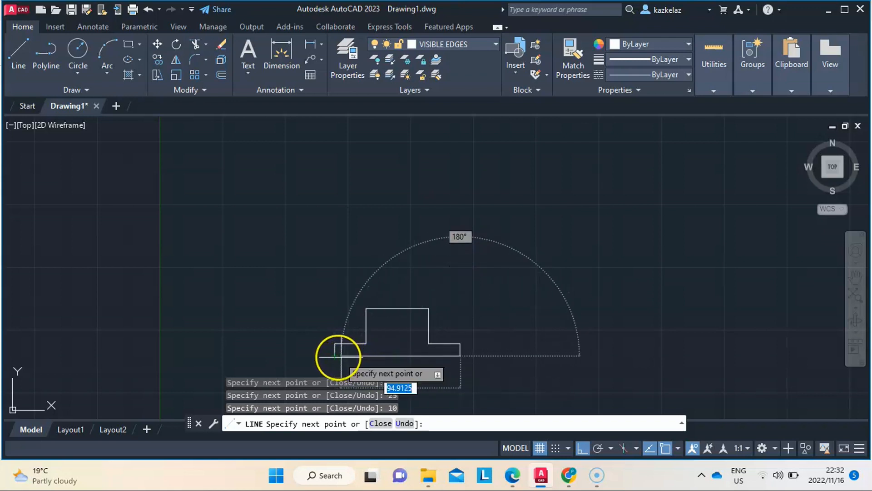
pyautogui.click(334, 355)
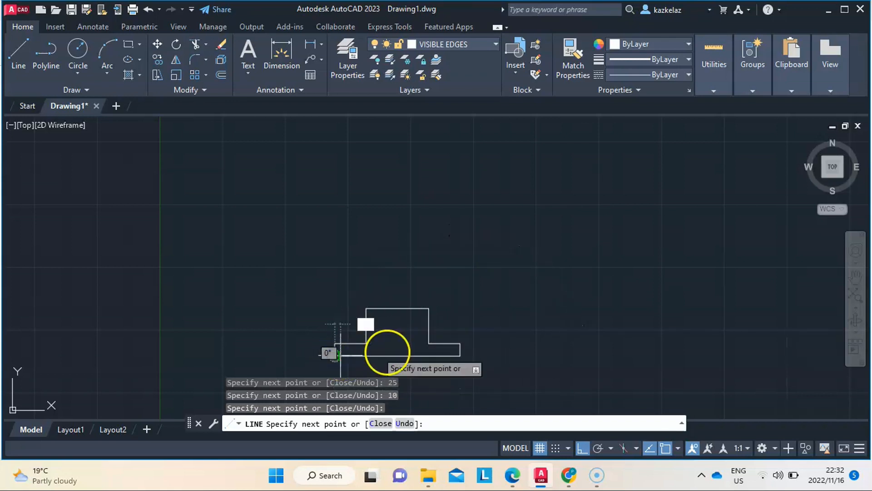
pyautogui.press('Escape')
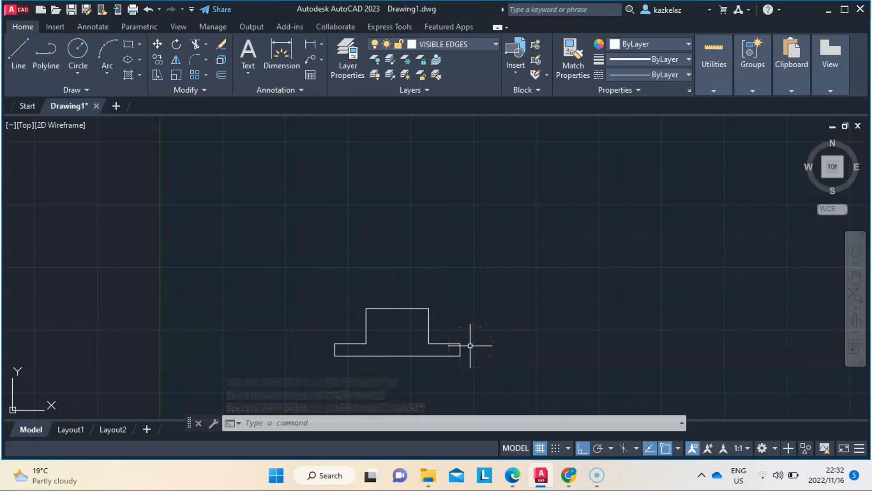
# Measure the length of the base's right ledge, from the boss corner to the outer end.
pyautogui.scroll(4, 409, 393)
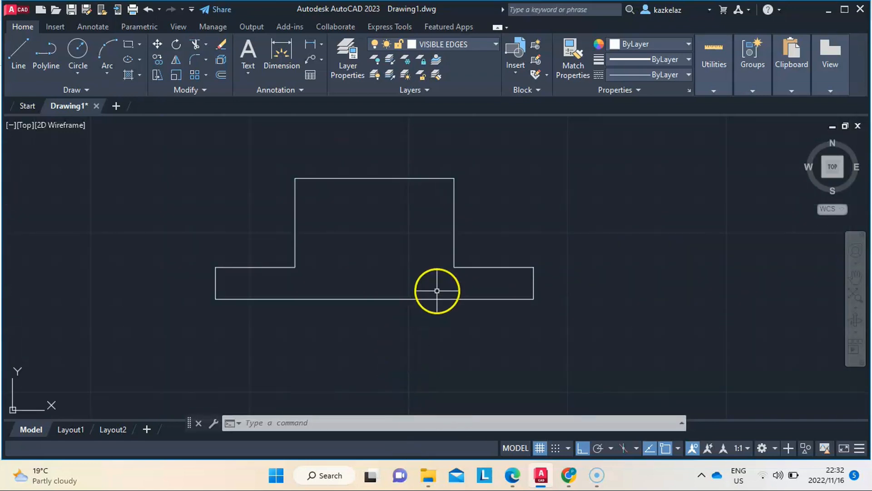
pyautogui.click(716, 79)
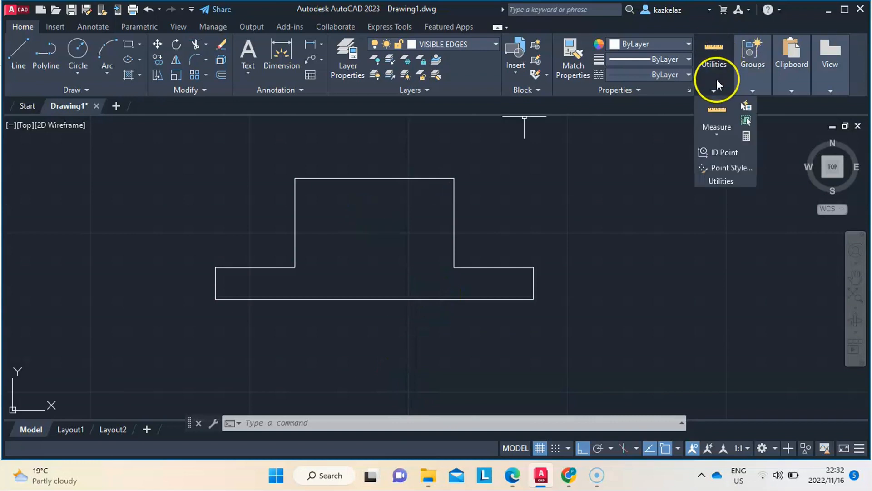
pyautogui.click(718, 126)
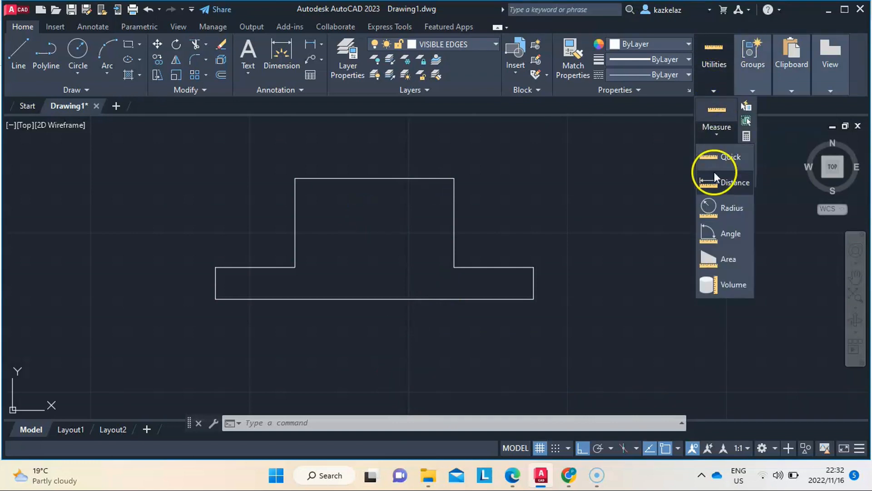
pyautogui.click(726, 186)
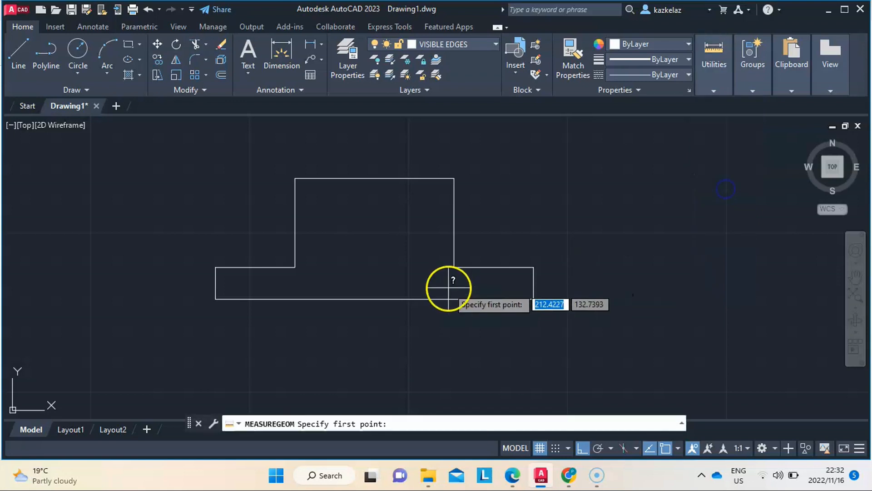
pyautogui.click(454, 268)
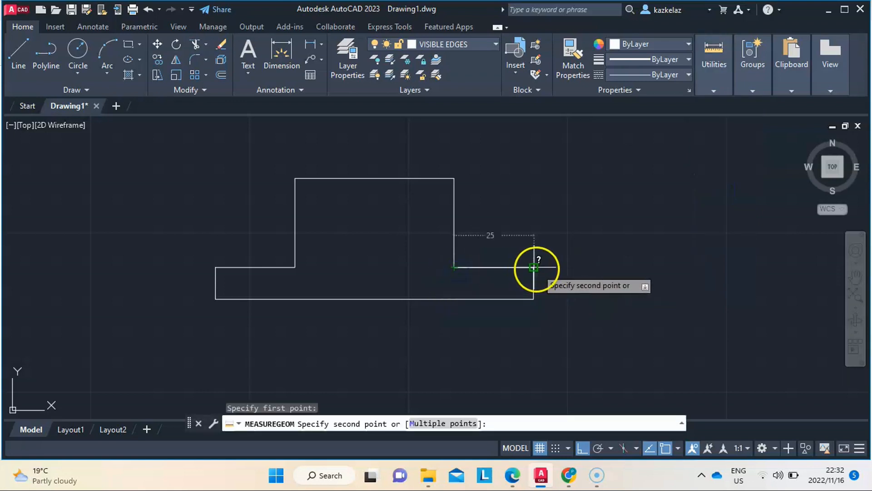
pyautogui.press('Escape')
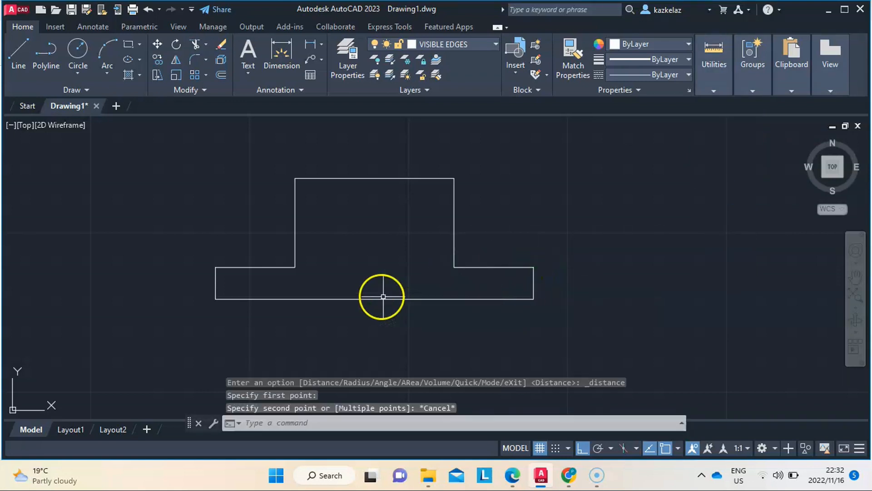
# Measure the length of the base's left ledge, from the boss corner to the outer end.
pyautogui.click(722, 68)
pyautogui.click(716, 115)
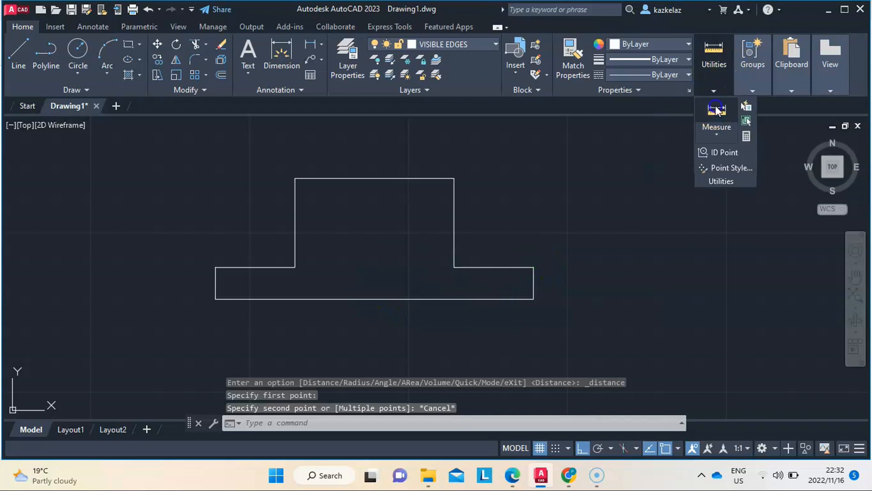
pyautogui.click(296, 268)
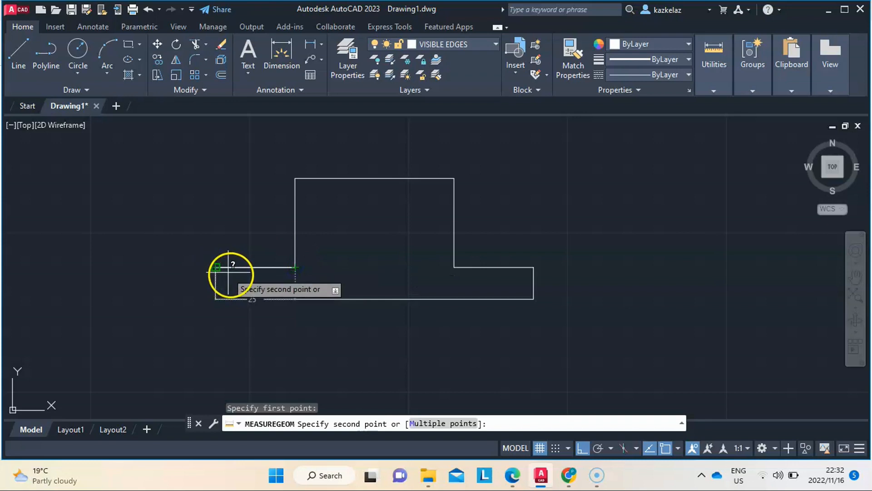
pyautogui.press('Escape')
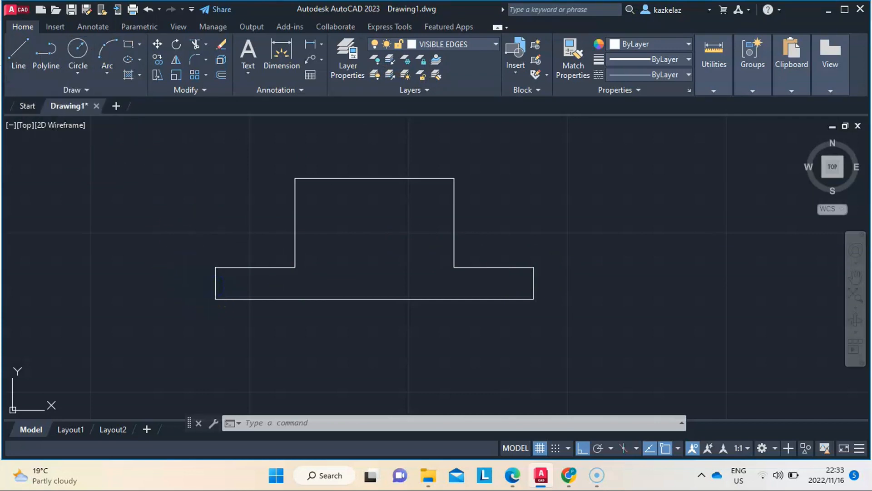
# Offset the base's left end line 9 inward to mark the near edge of the left hole.
pyautogui.click(216, 282)
pyautogui.click(221, 74)
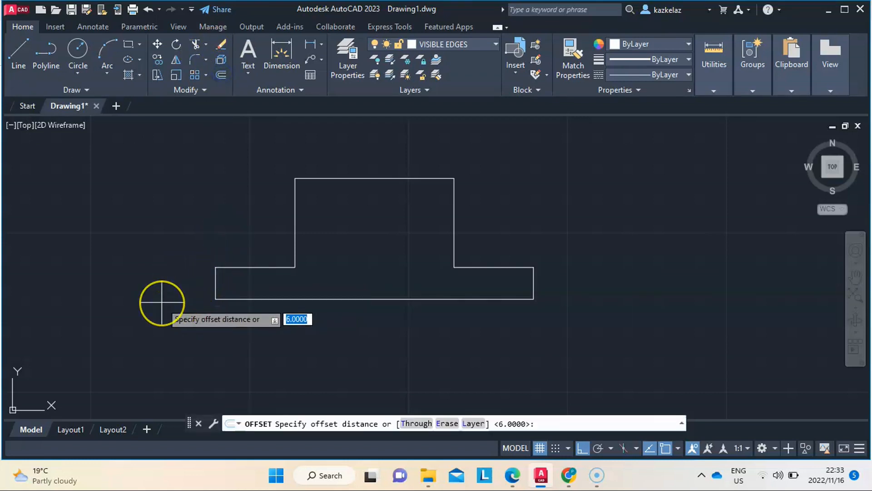
pyautogui.write('9')
pyautogui.press('Return')
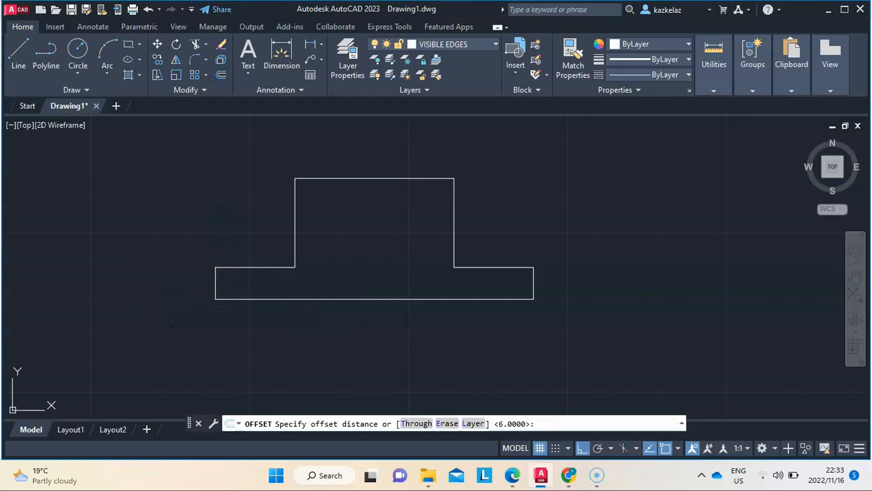
pyautogui.click(216, 293)
pyautogui.click(284, 320)
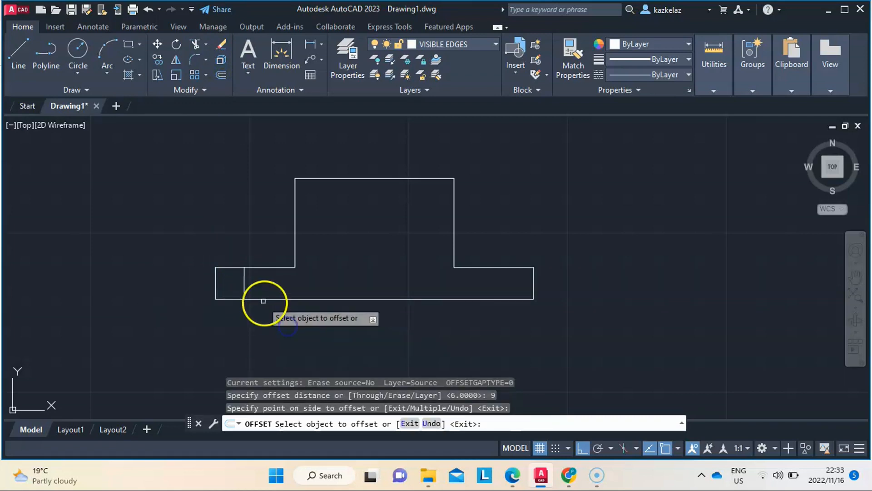
# Offset the left hole's near edge line 12 to the right to mark the hole's far edge.
pyautogui.click(244, 285)
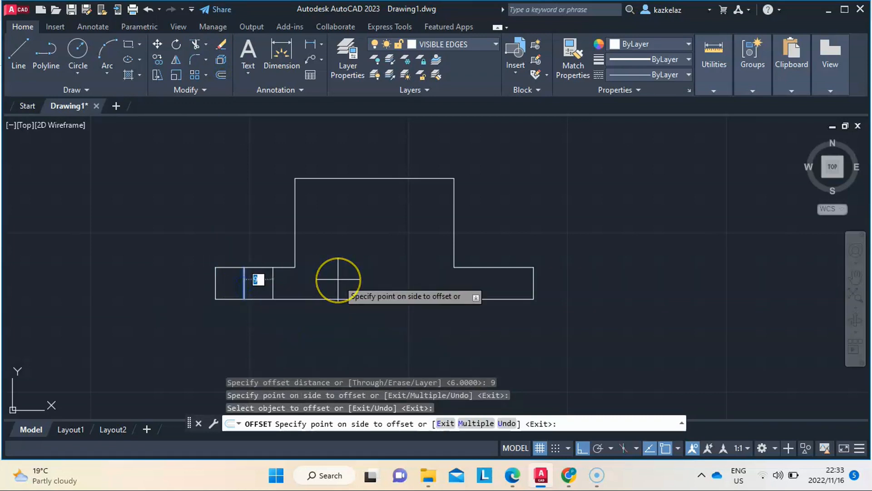
pyautogui.write('12')
pyautogui.press('Return')
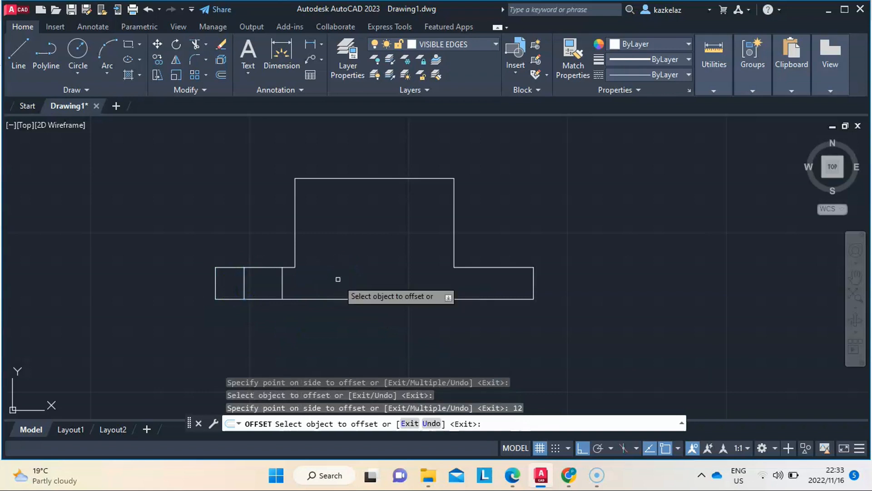
pyautogui.press('Escape')
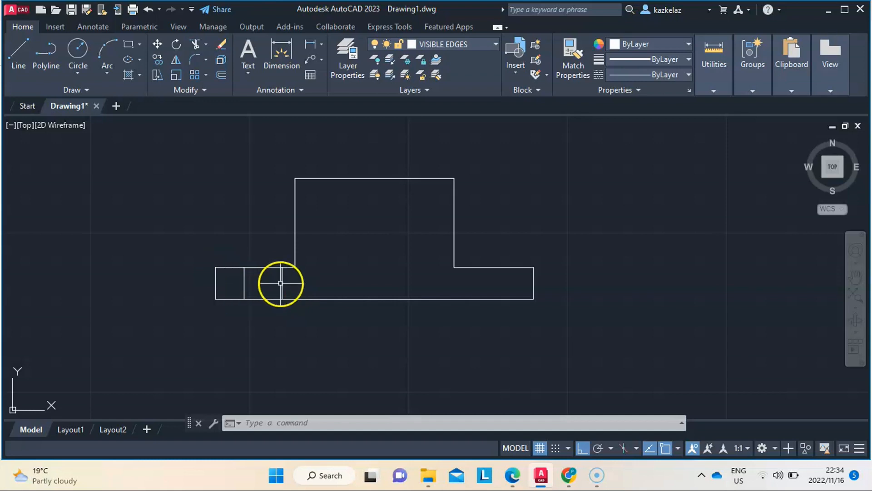
# Add a centerline between the two edge lines of the base's left hole.
pyautogui.click(245, 267)
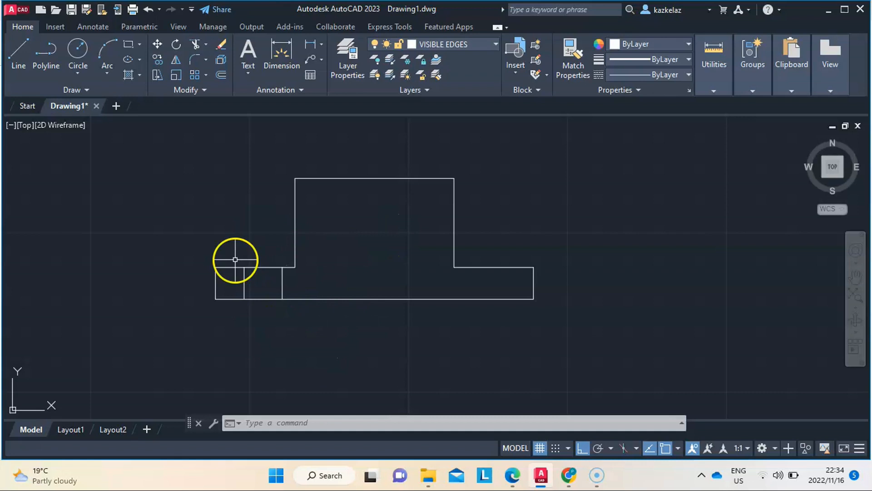
pyautogui.click(92, 28)
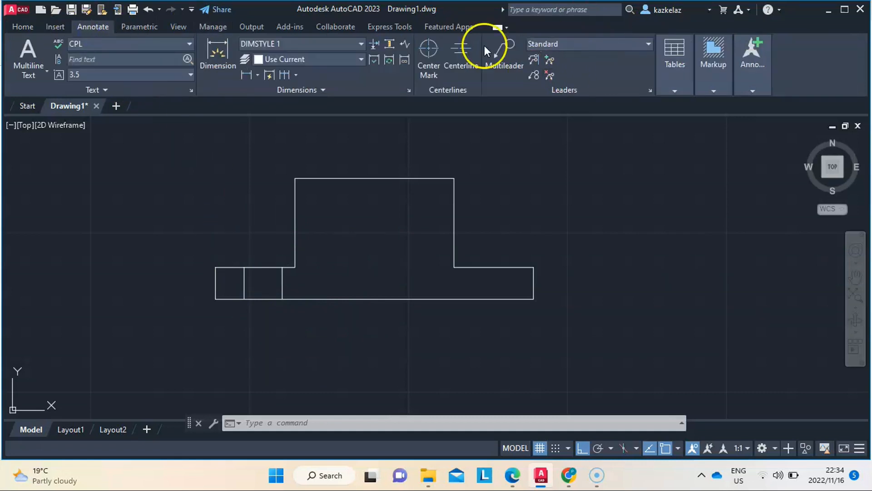
pyautogui.click(462, 49)
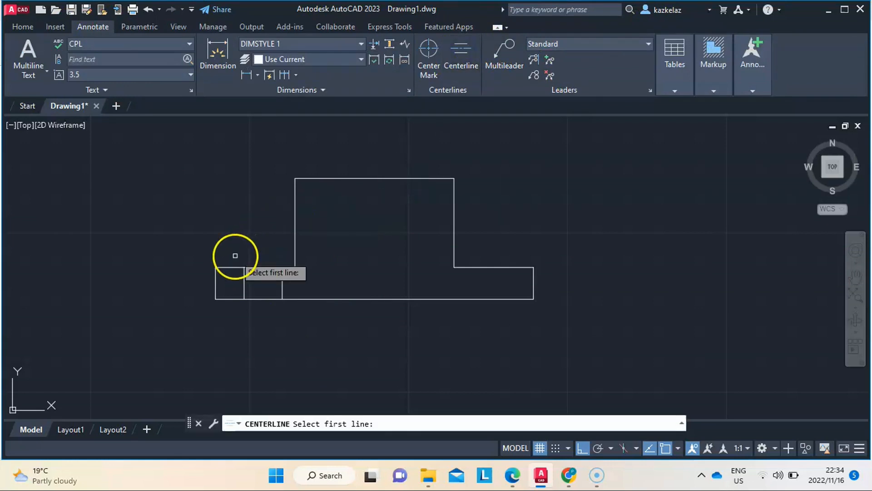
pyautogui.click(244, 279)
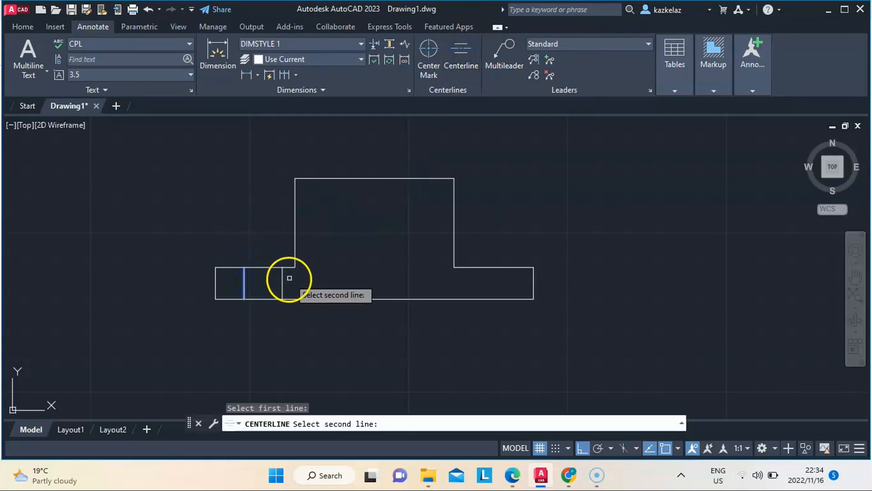
pyautogui.click(282, 282)
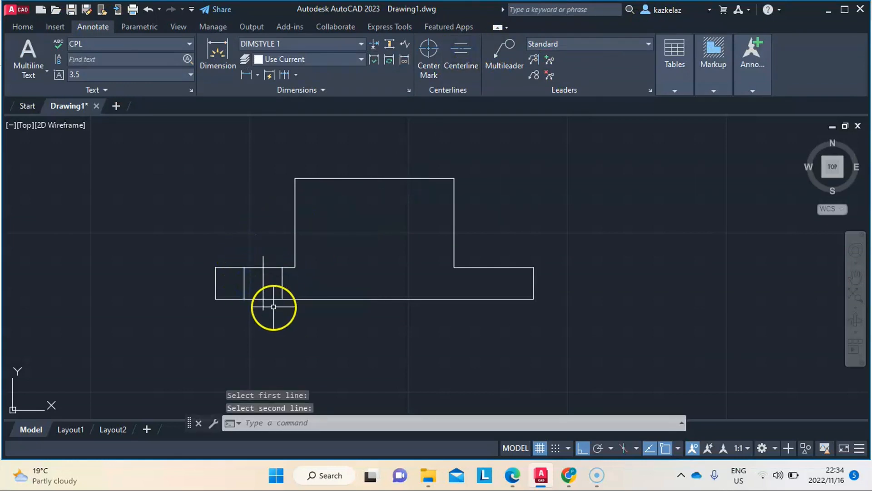
# Move the left hole's centerline to the CENTRE & CPL layer.
pyautogui.click(263, 262)
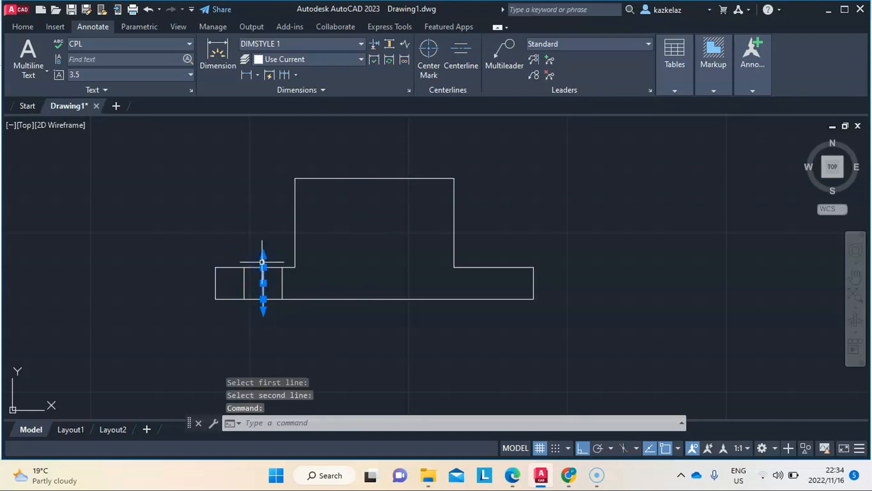
pyautogui.click(55, 27)
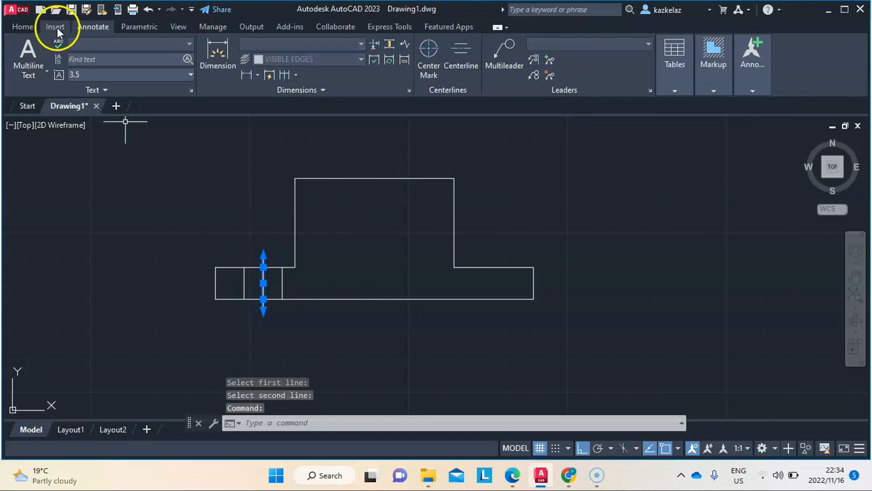
pyautogui.click(22, 27)
pyautogui.click(446, 45)
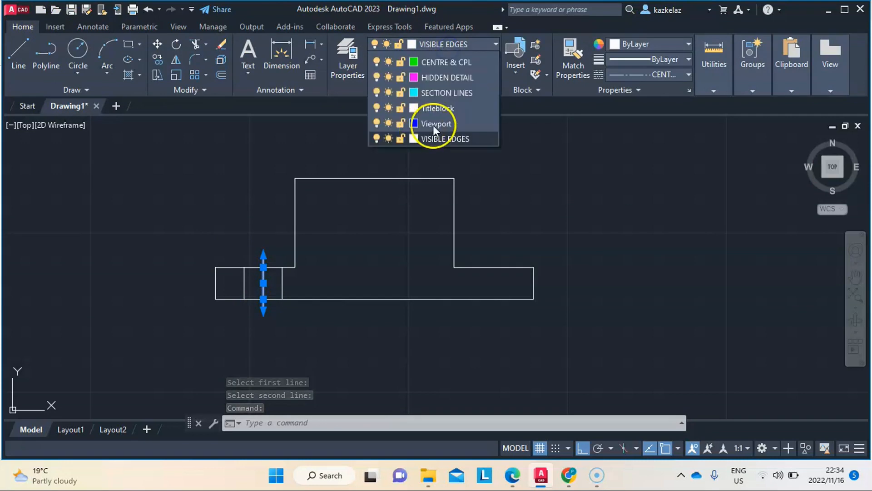
pyautogui.click(449, 106)
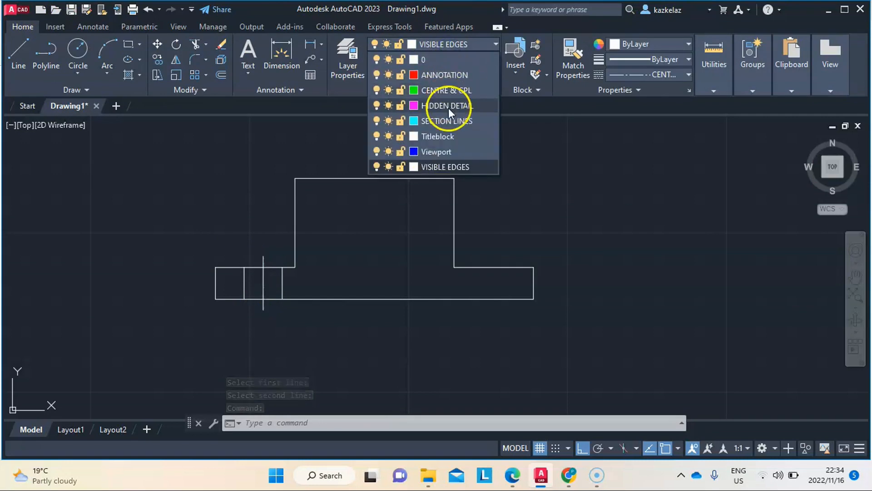
pyautogui.click(470, 92)
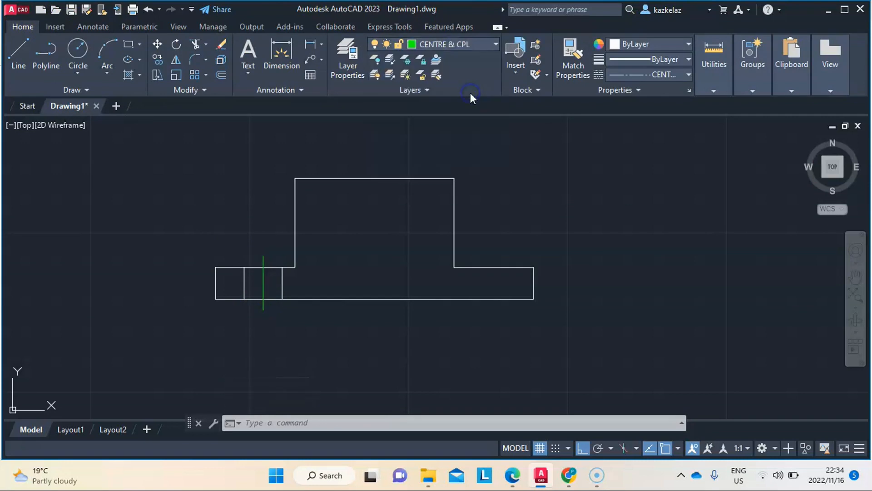
# Set the linetype scale of the left hole's centerline to 0.5.
pyautogui.click(267, 261)
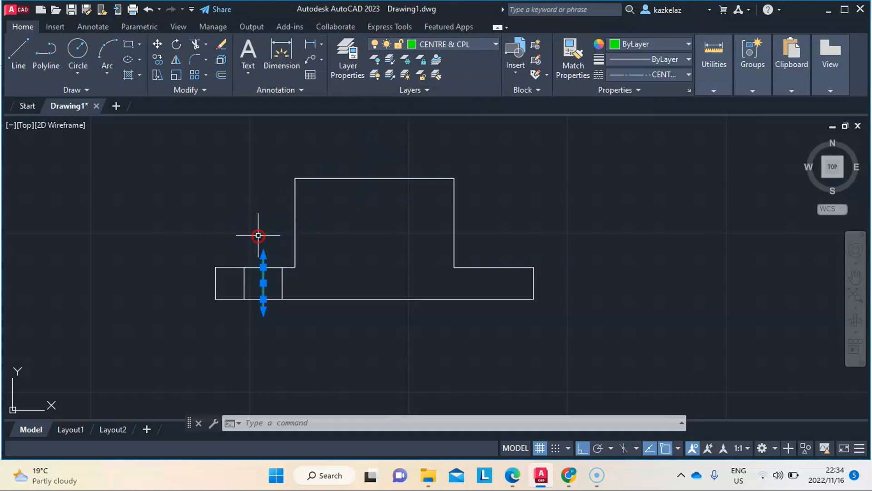
pyautogui.rightClick(257, 236)
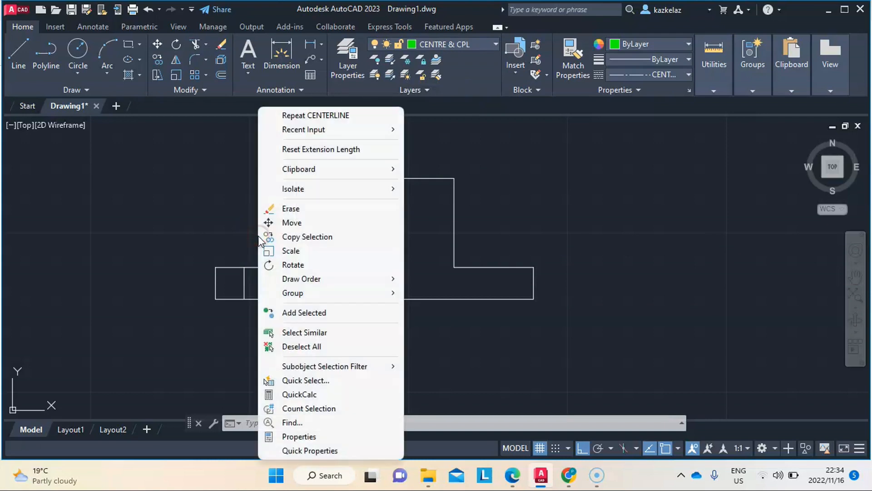
pyautogui.click(320, 437)
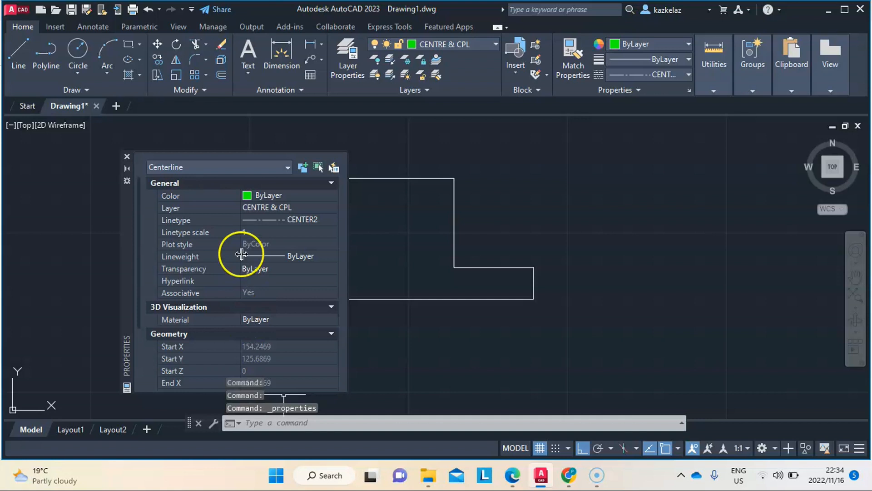
pyautogui.click(269, 232)
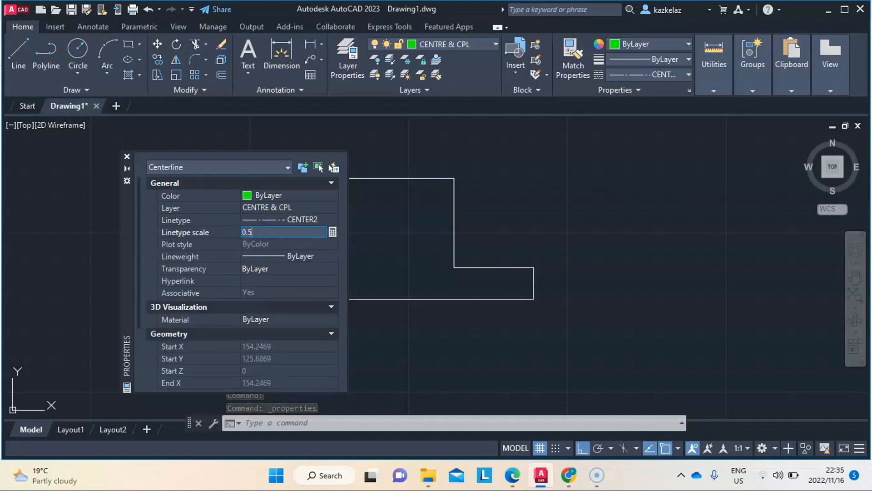
pyautogui.write('0.5')
pyautogui.press('Return')
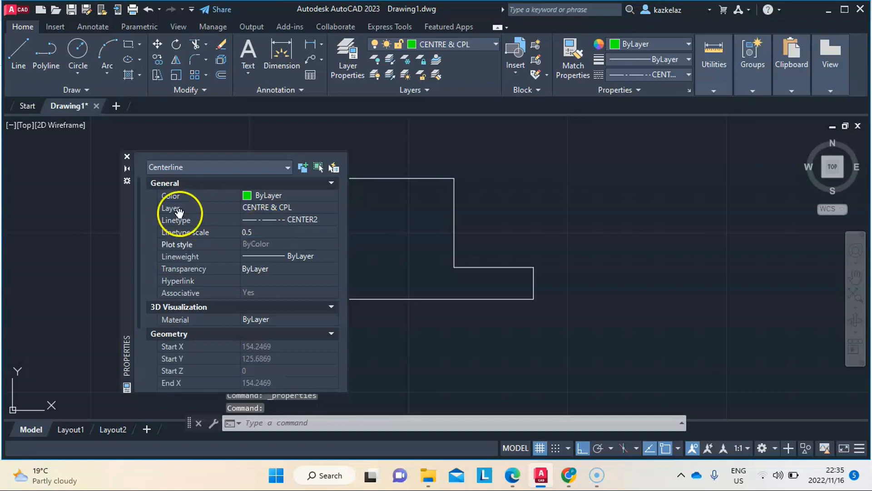
pyautogui.click(127, 157)
pyautogui.press('Escape')
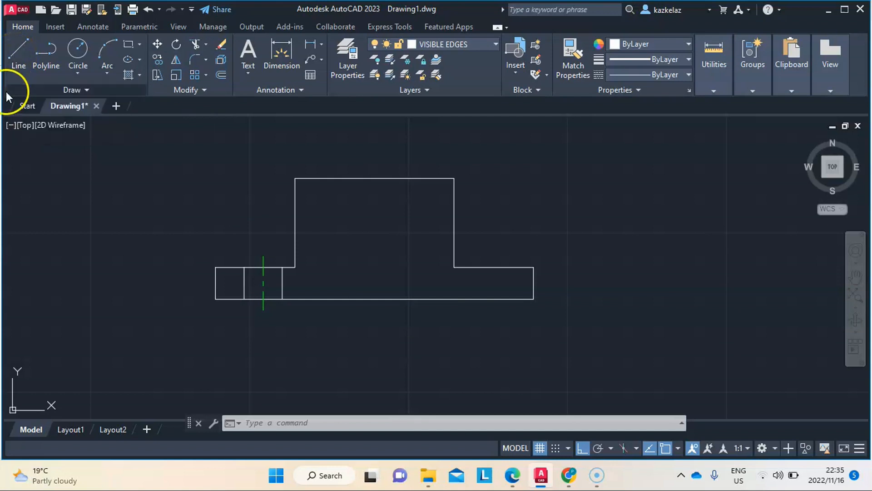
# Mirror the left hole's edge lines and centerline about the view's vertical midline, keeping the source objects.
pyautogui.click(226, 242)
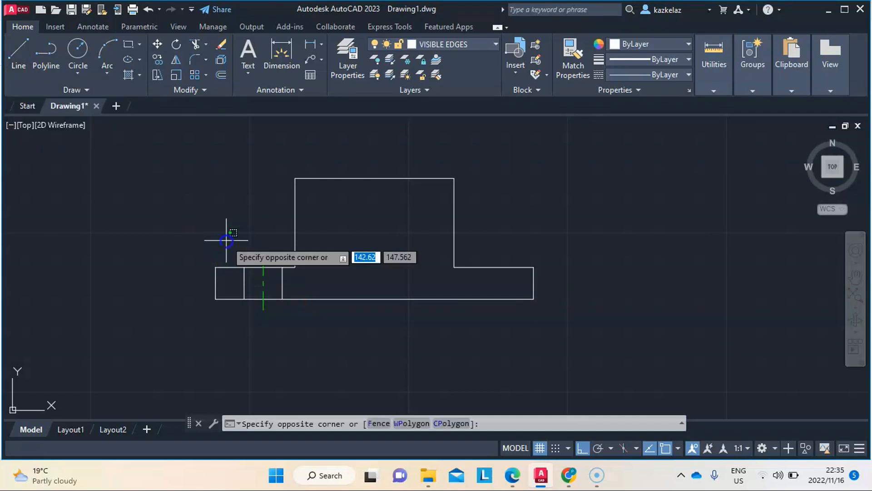
pyautogui.click(312, 339)
pyautogui.rightClick(312, 339)
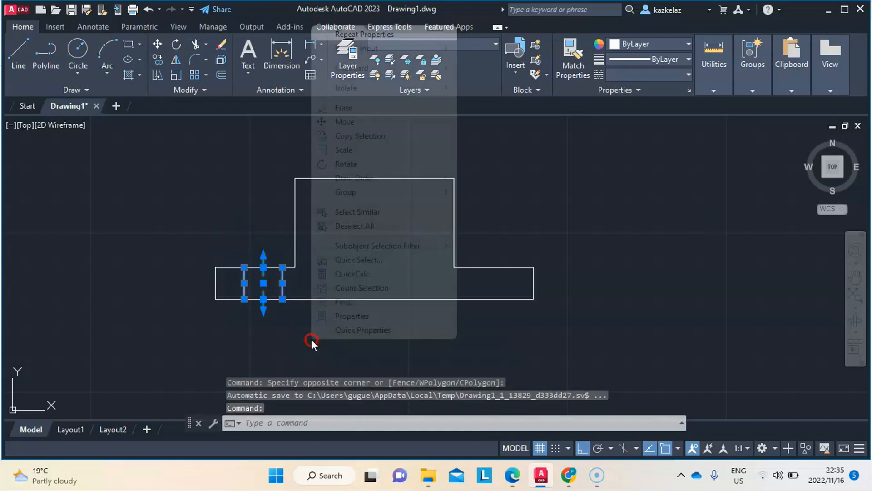
pyautogui.click(174, 103)
pyautogui.click(176, 61)
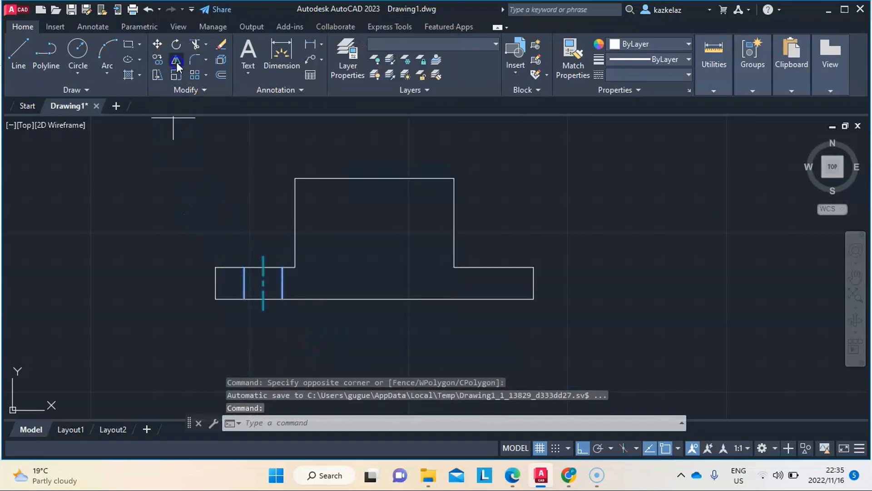
pyautogui.click(375, 178)
pyautogui.click(362, 328)
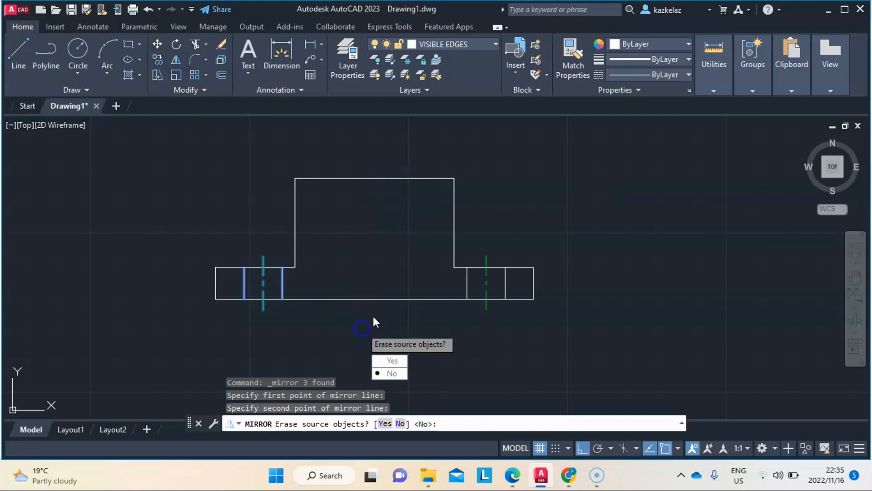
pyautogui.click(390, 373)
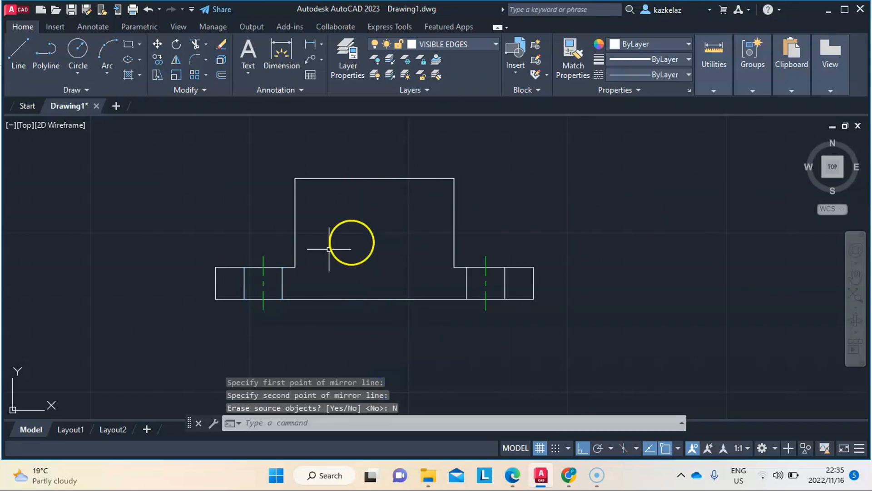
# Draw the left side of the stepped bore, starting 10 in from the boss's top-left corner: 6 down, 5 inward, and down to the base's bottom edge.
pyautogui.click(21, 47)
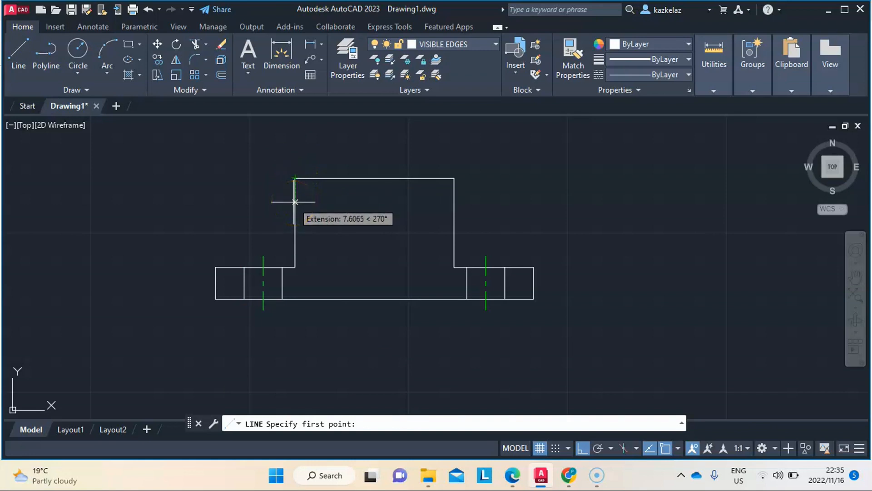
pyautogui.press('Escape')
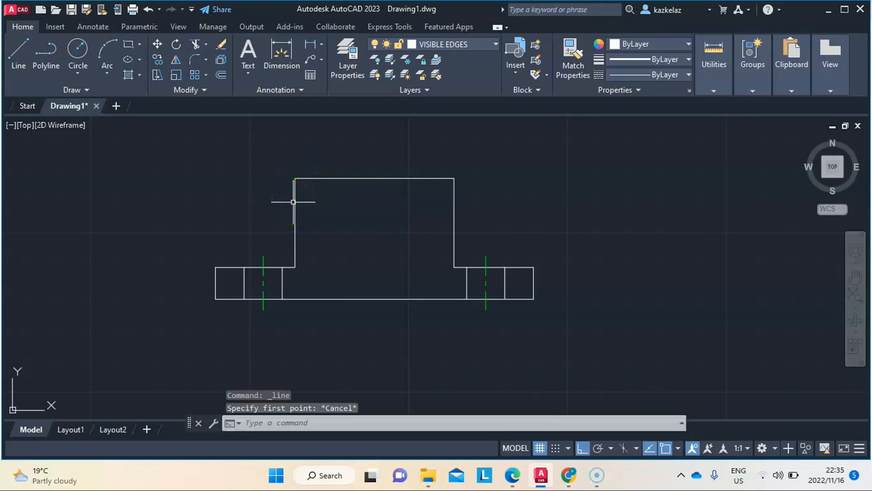
pyautogui.click(19, 52)
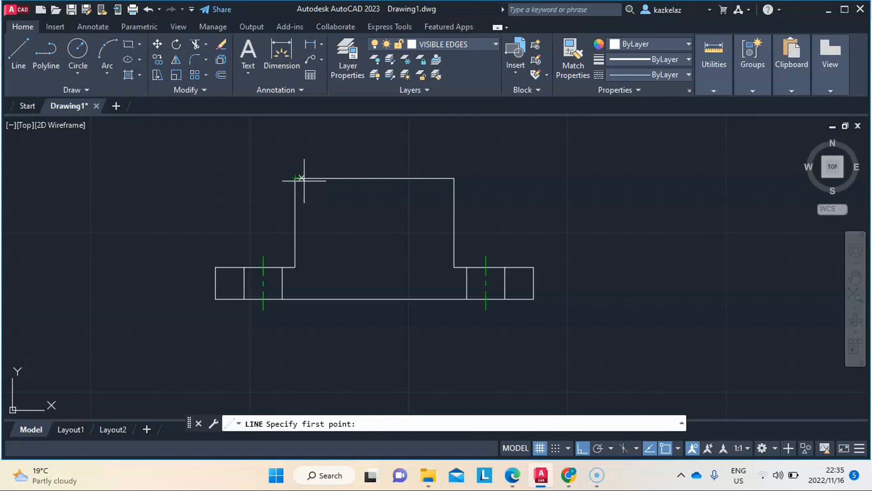
pyautogui.write('10')
pyautogui.press('Return')
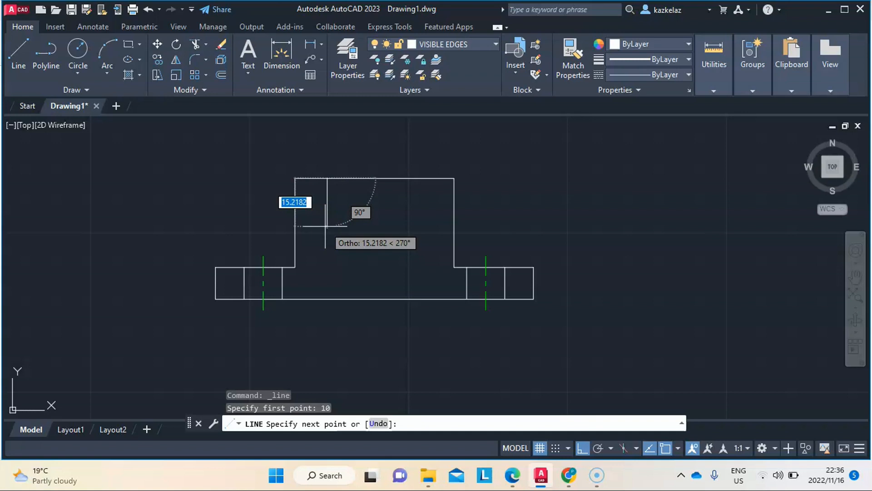
pyautogui.write('6')
pyautogui.press('Return')
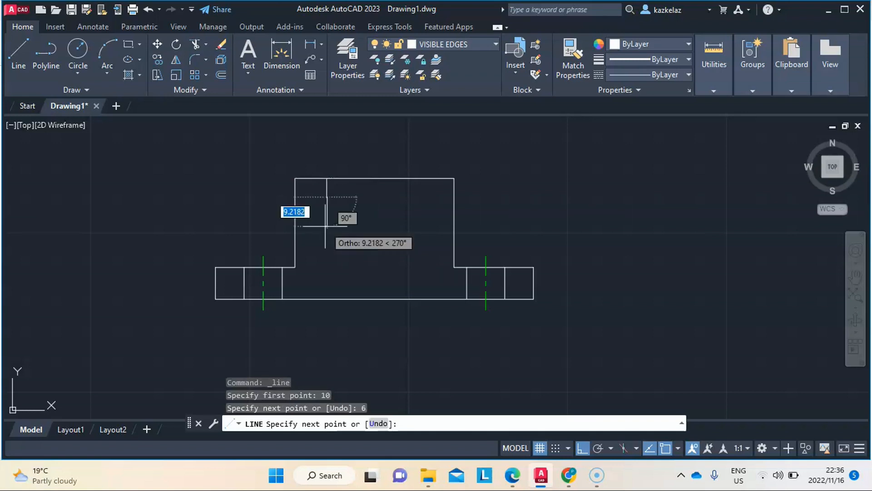
pyautogui.write('5')
pyautogui.press('Return')
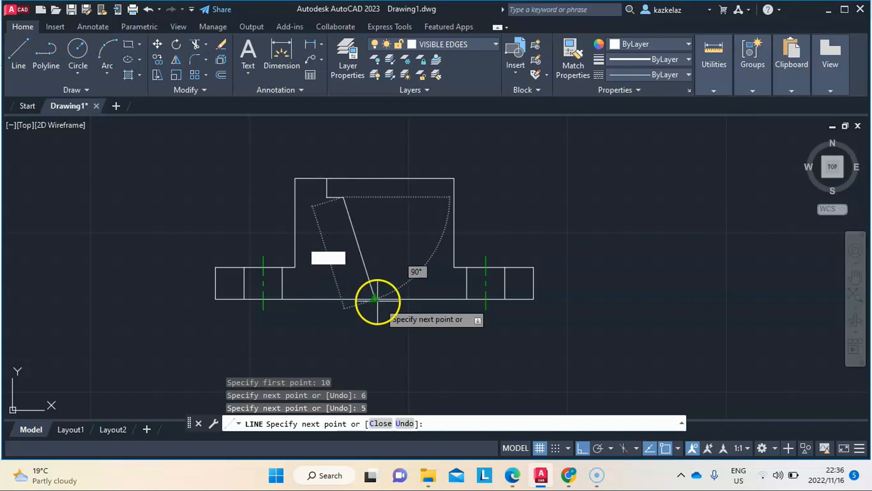
pyautogui.click(343, 298)
pyautogui.press('Escape')
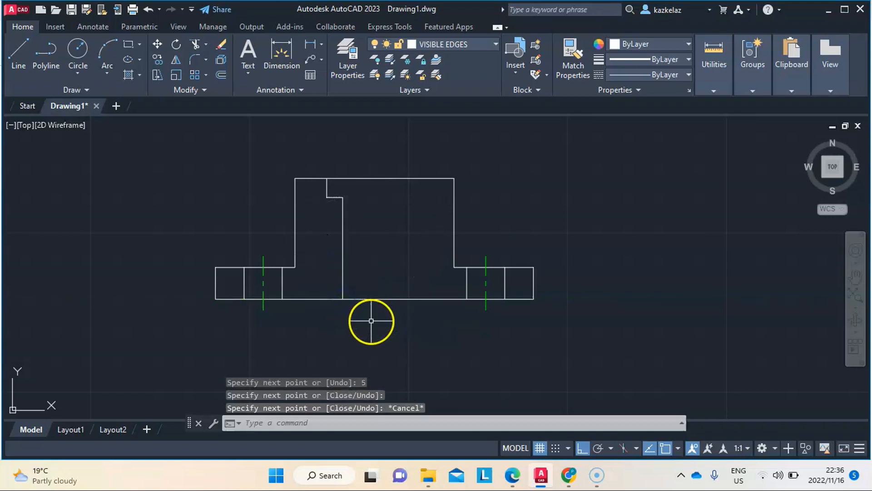
# Mirror the stepped bore's left profile about the boss's vertical midline, keeping the source objects.
pyautogui.click(318, 162)
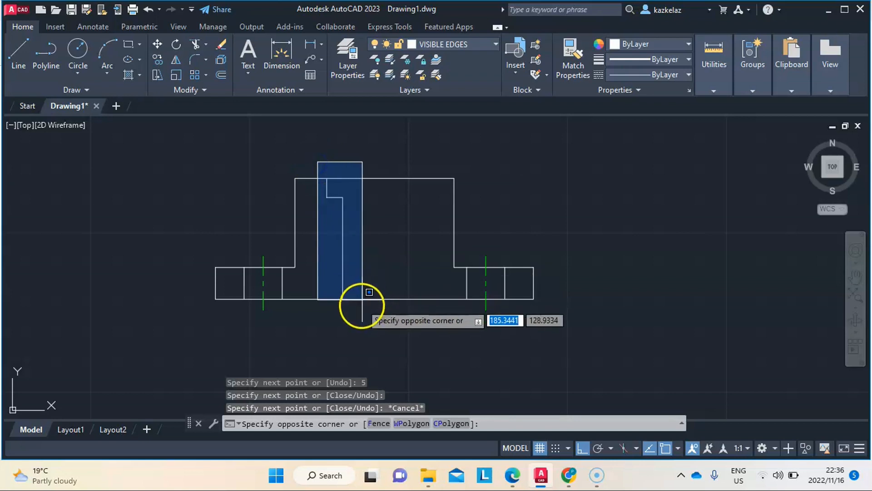
pyautogui.click(363, 318)
pyautogui.click(176, 59)
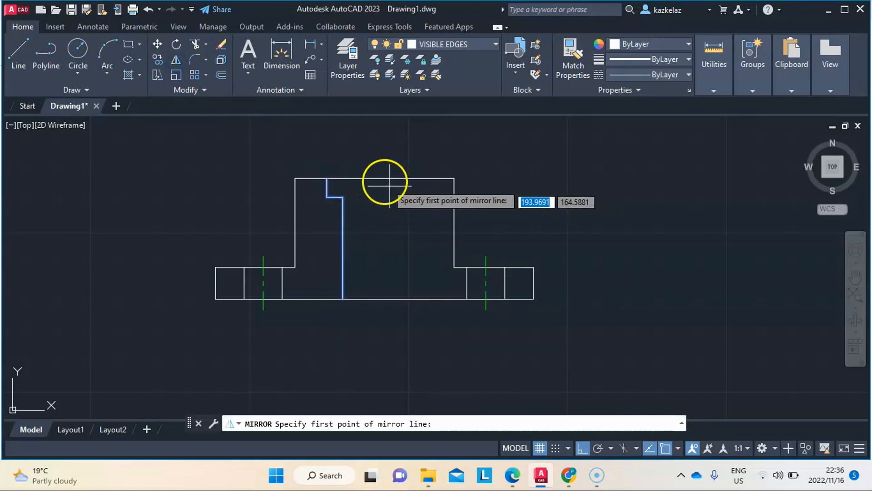
pyautogui.click(378, 178)
pyautogui.click(384, 313)
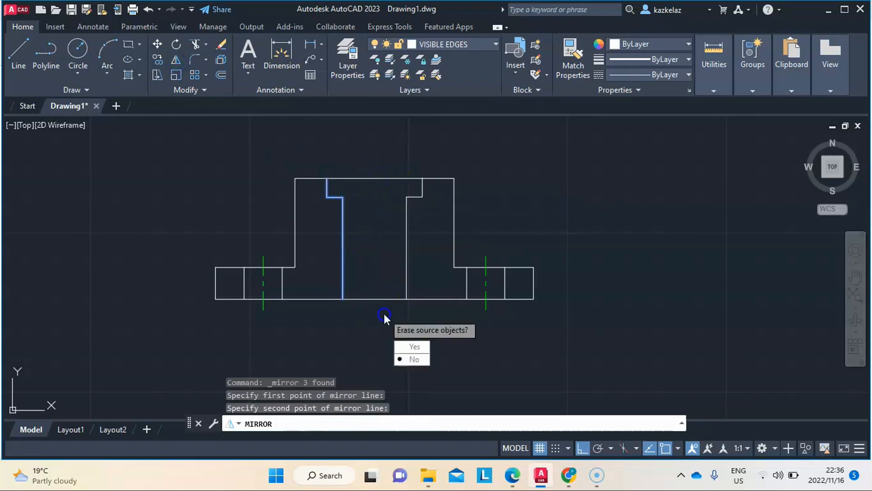
pyautogui.click(411, 357)
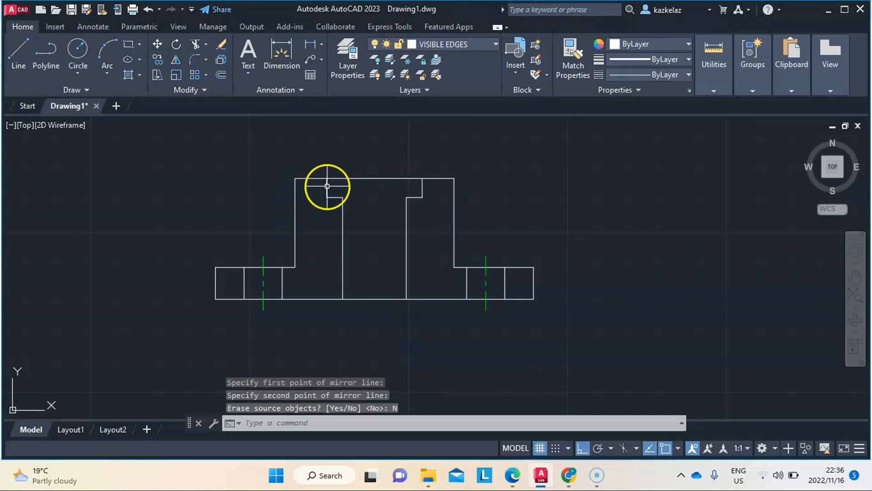
# Draw a horizontal line joining the two inner step corners to close the bottom of the counterbore.
pyautogui.click(18, 51)
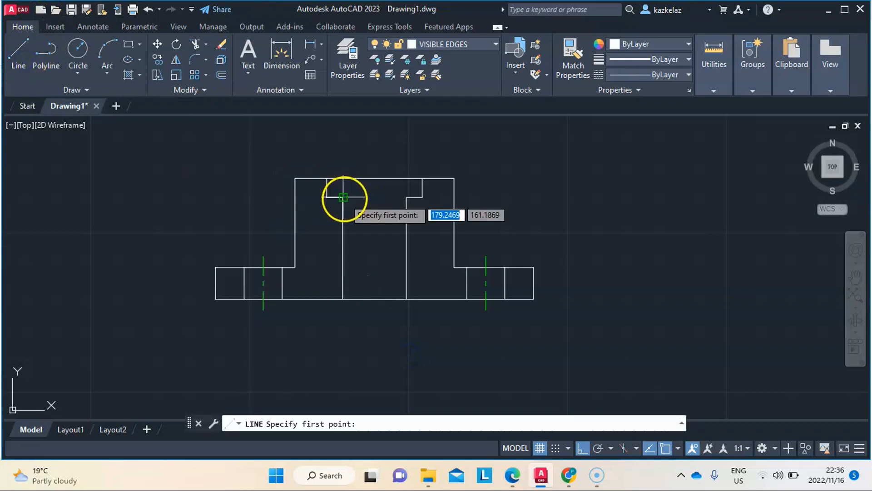
pyautogui.click(342, 197)
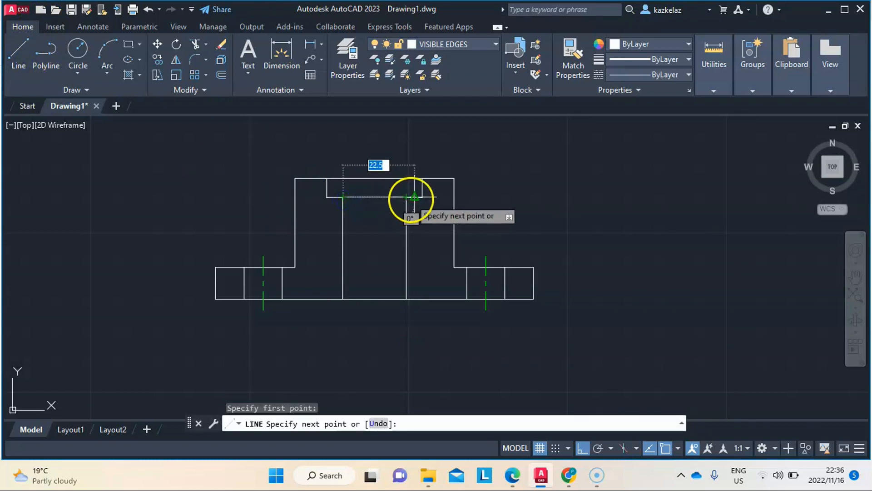
pyautogui.click(406, 196)
pyautogui.press('Escape')
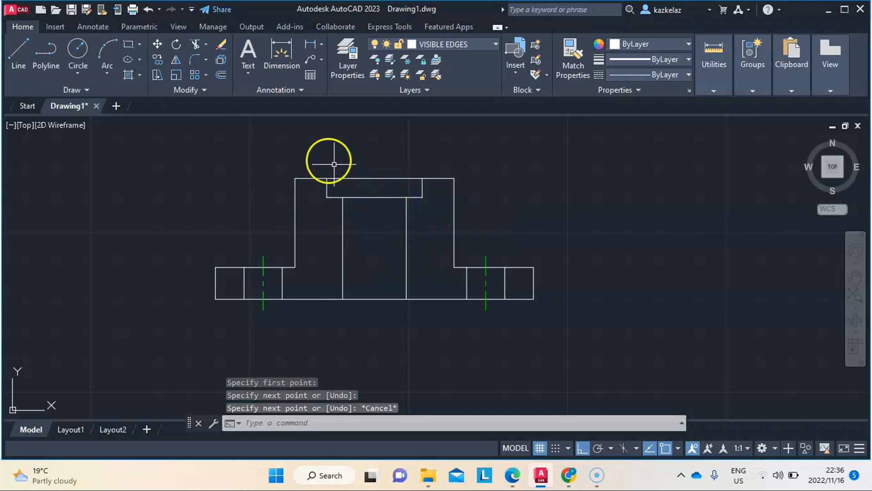
pyautogui.click(315, 153)
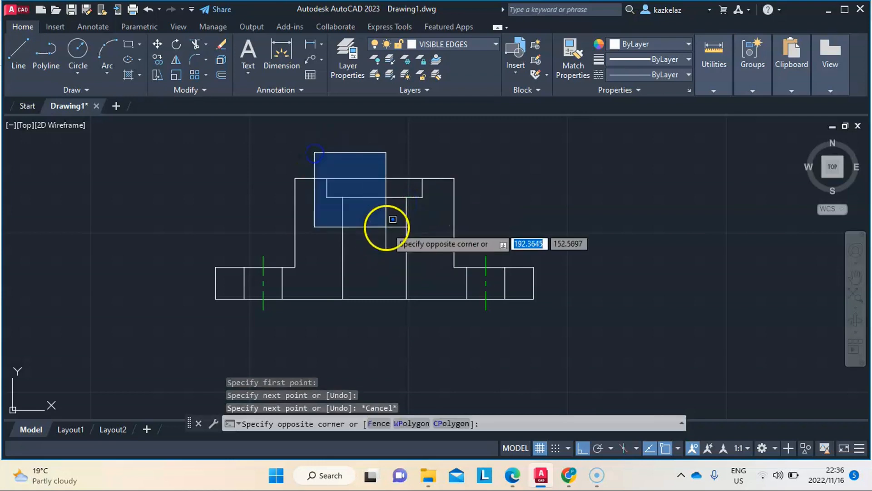
pyautogui.click(431, 224)
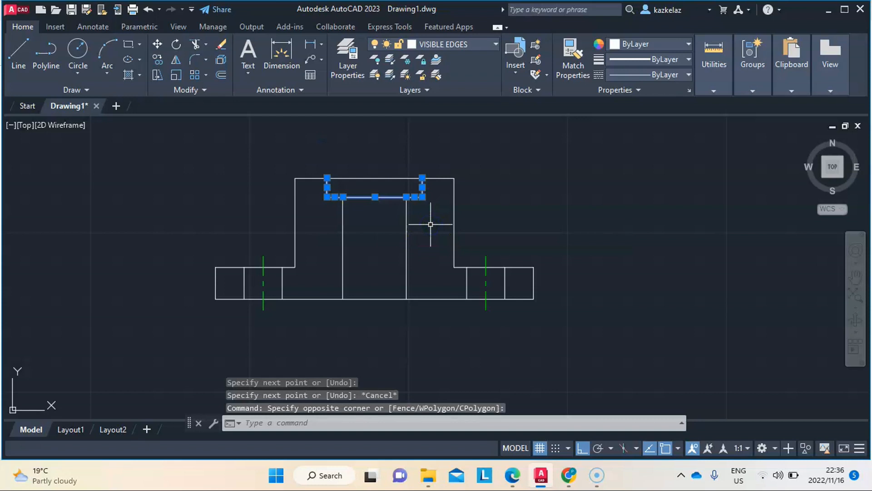
pyautogui.press('Escape')
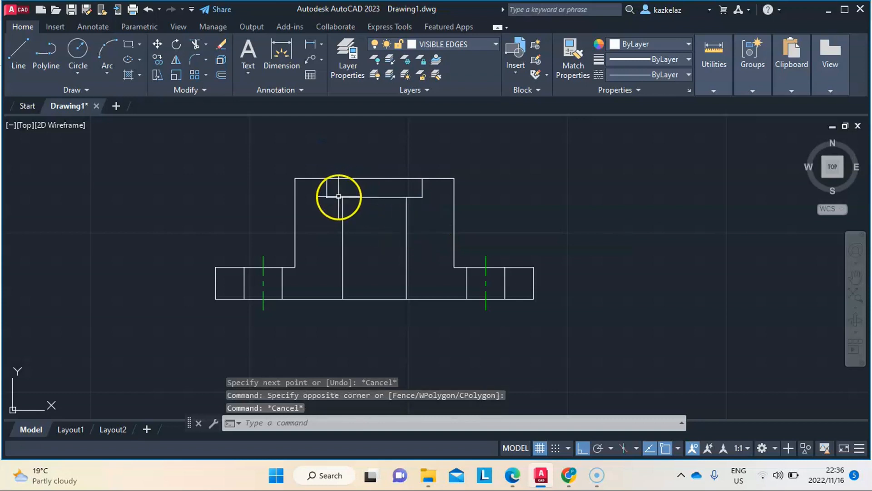
# Join the three collinear segments along the counterbore's bottom edge into a single line.
pyautogui.click(414, 197)
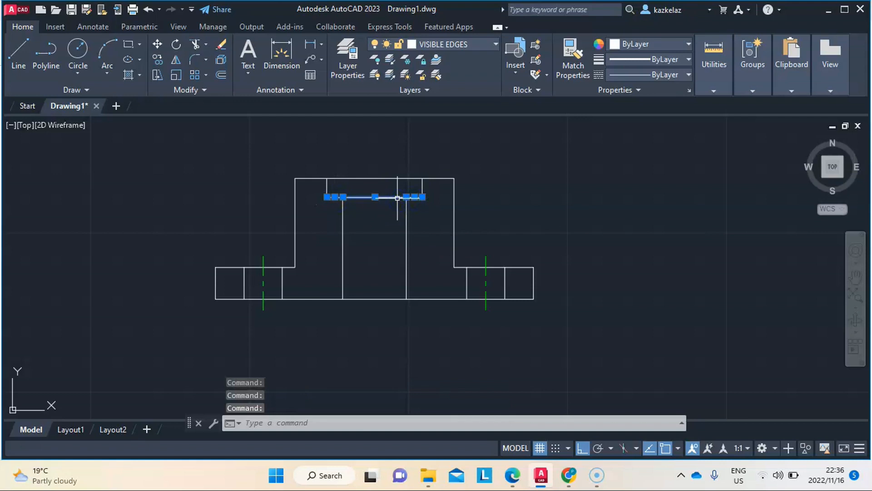
pyautogui.press('Return')
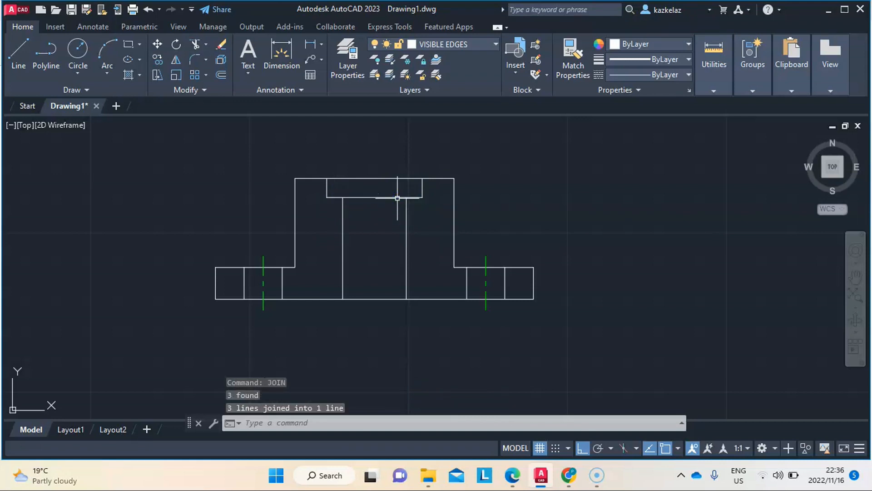
pyautogui.click(362, 196)
pyautogui.press('Escape')
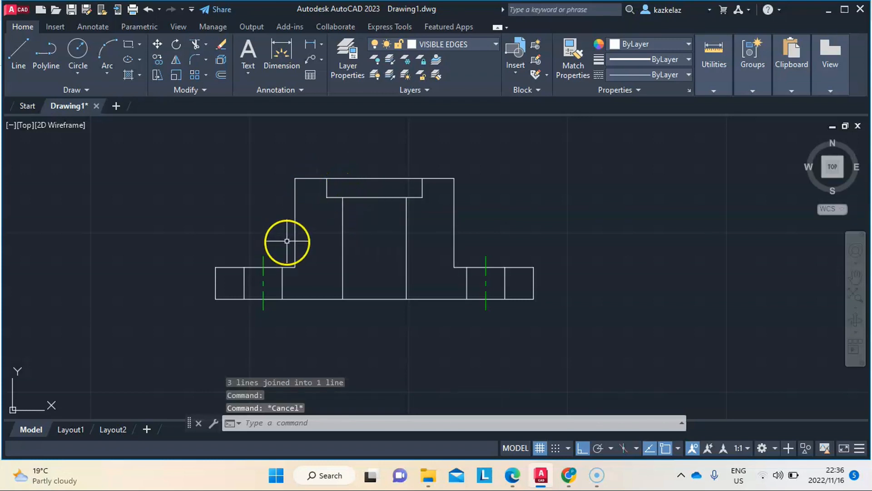
# Draw a horizontal line 15 long from the boss's left edge to the bore, starting 9 below the boss's top-left corner.
pyautogui.click(16, 54)
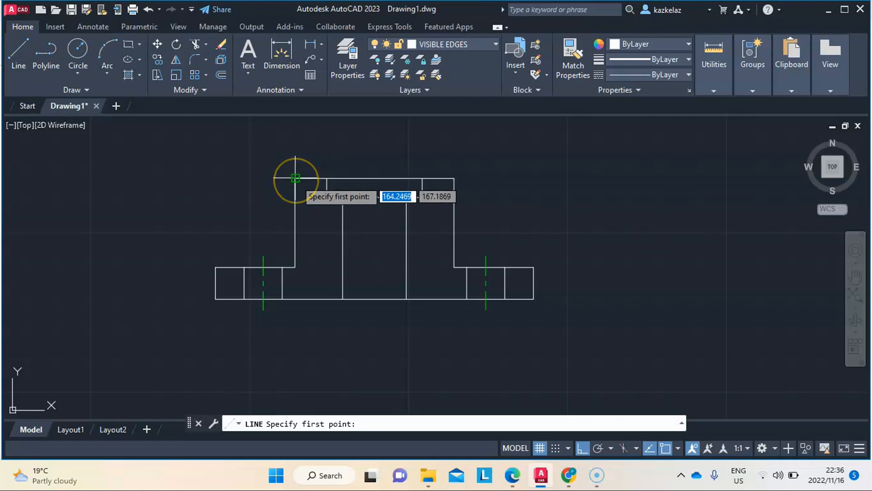
pyautogui.click(296, 212)
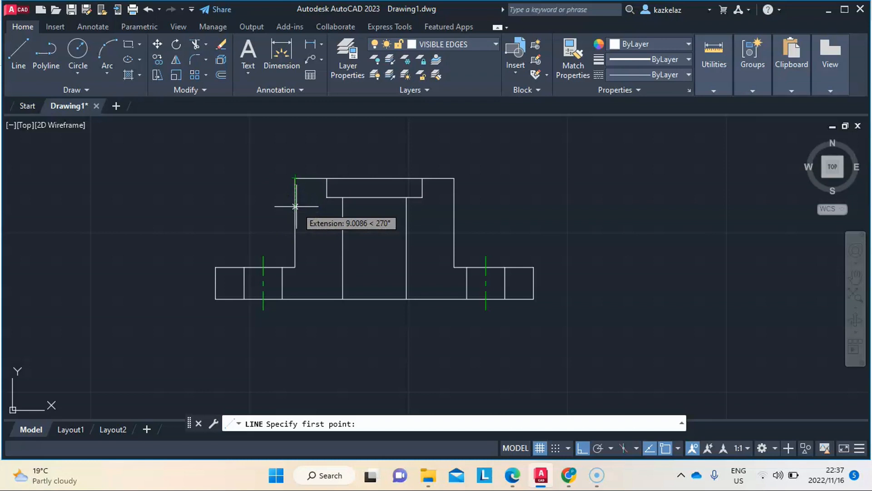
pyautogui.write('9')
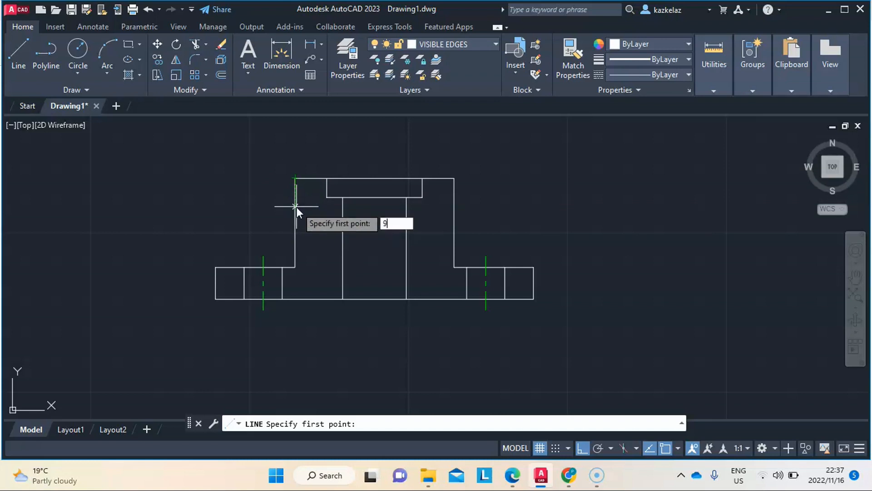
pyautogui.press('Return')
pyautogui.scroll(2, 360, 207)
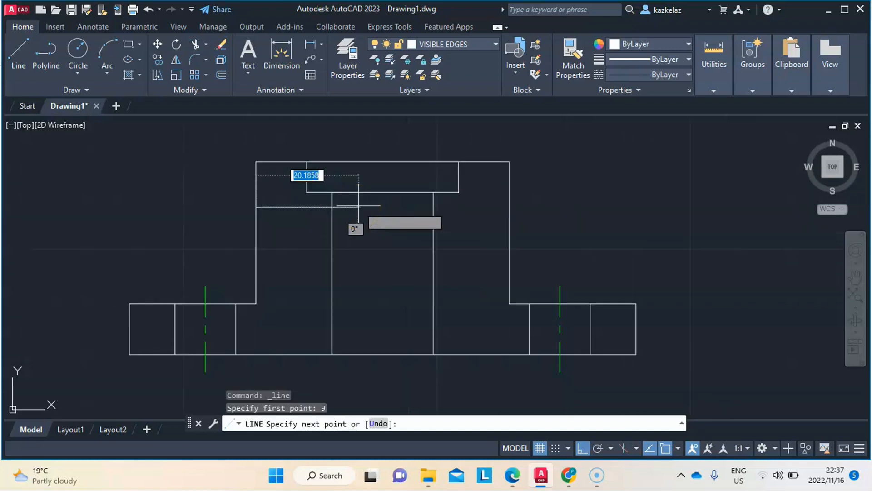
pyautogui.write('15')
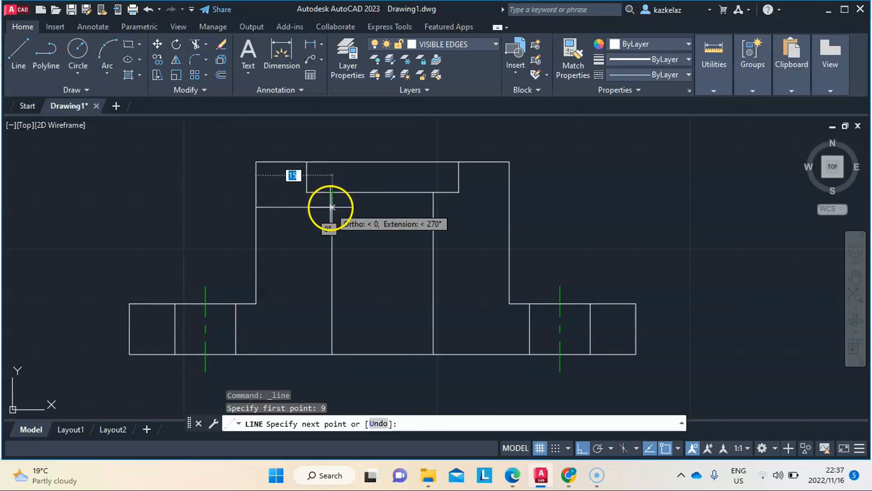
pyautogui.press('Return')
pyautogui.press('Escape')
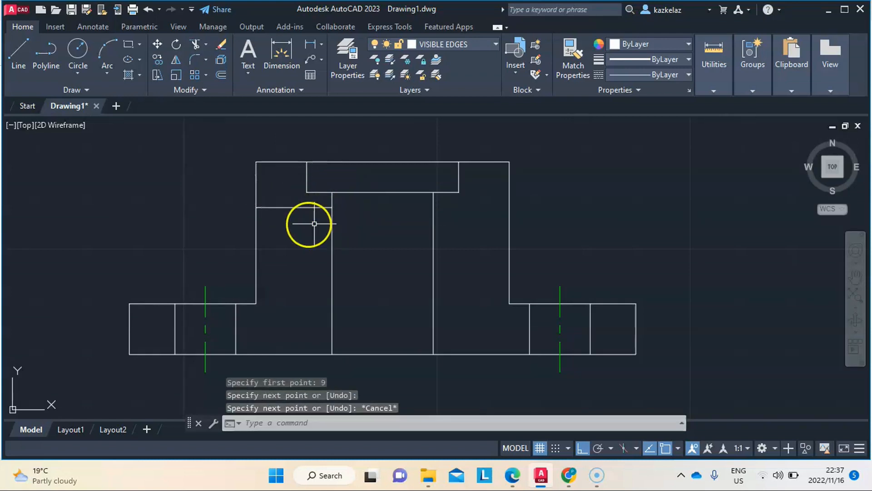
# Offset the short horizontal line in the boss's left wall downward by 6 to form the cross hole's lower edge.
pyautogui.click(295, 207)
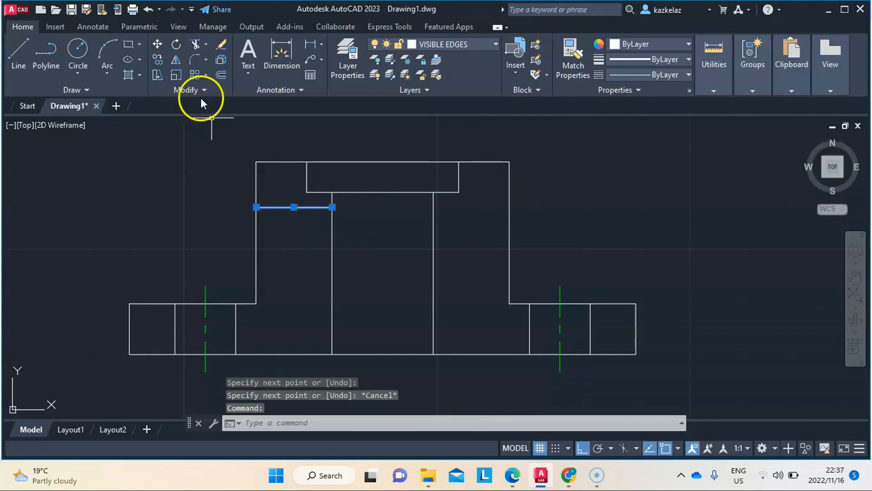
pyautogui.click(221, 75)
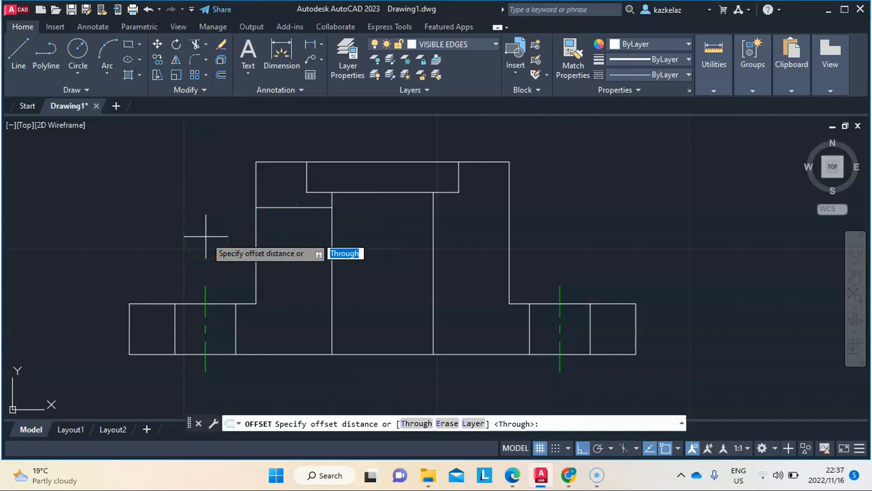
pyautogui.press('Return')
pyautogui.click(222, 244)
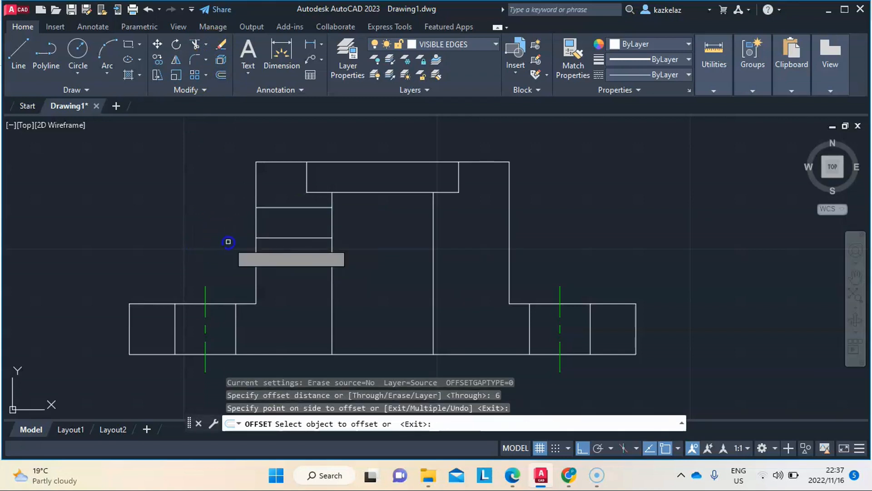
pyautogui.scroll(-4, 277, 292)
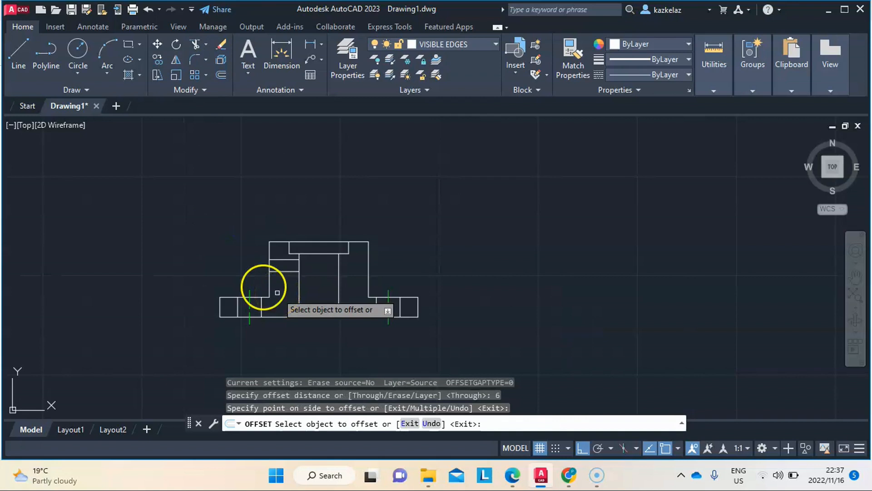
pyautogui.press('Escape')
# Make CENTRE & CPL the current layer and add a centerline between the two edges of the hole in the boss's left wall.
pyautogui.scroll(4, 263, 268)
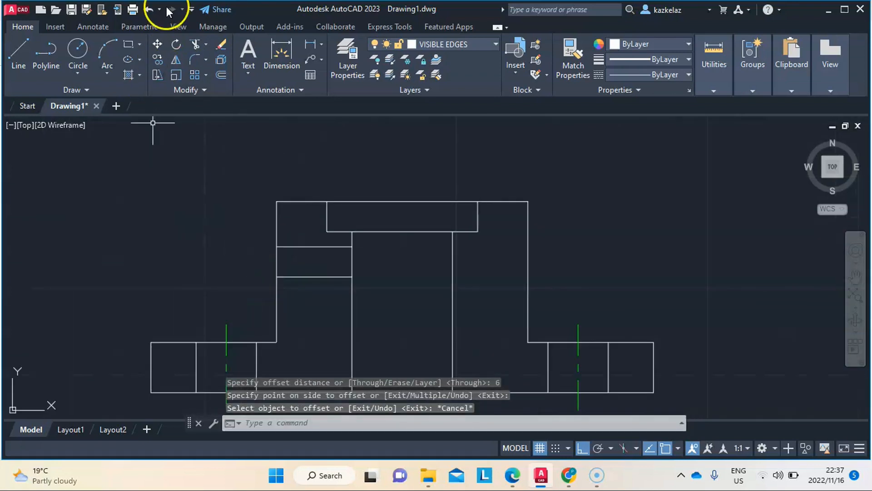
pyautogui.click(457, 47)
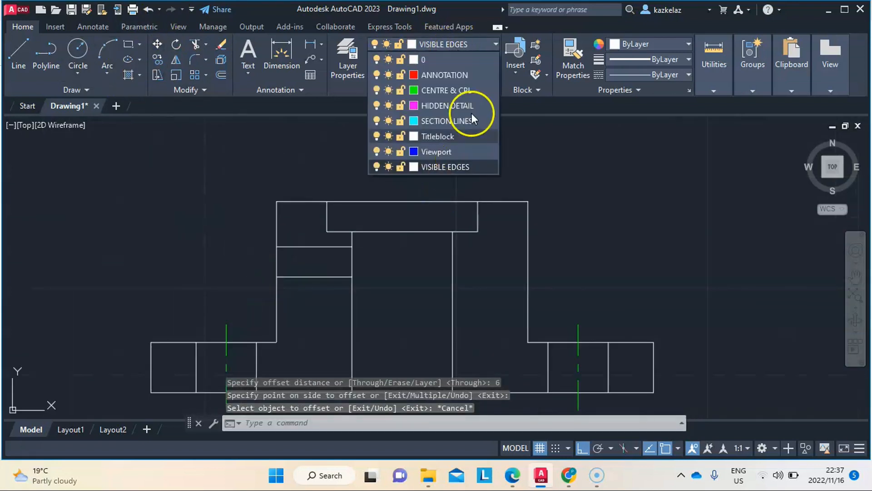
pyautogui.click(467, 86)
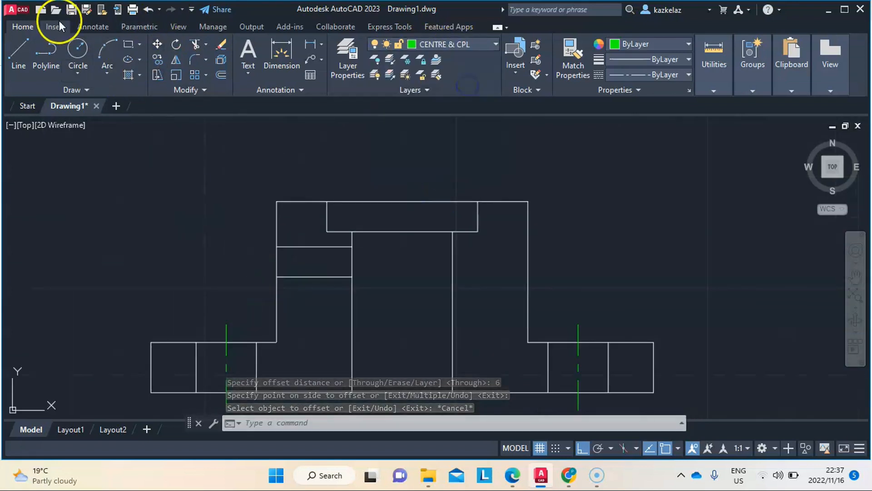
pyautogui.click(94, 26)
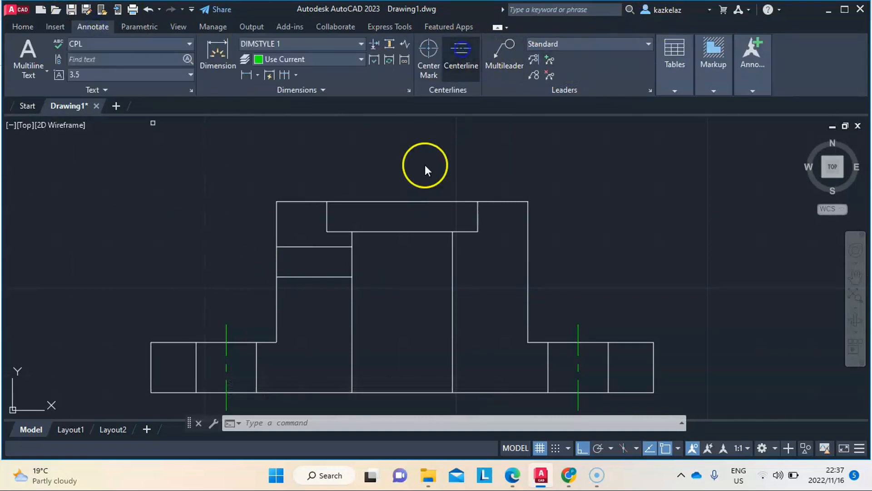
pyautogui.click(312, 276)
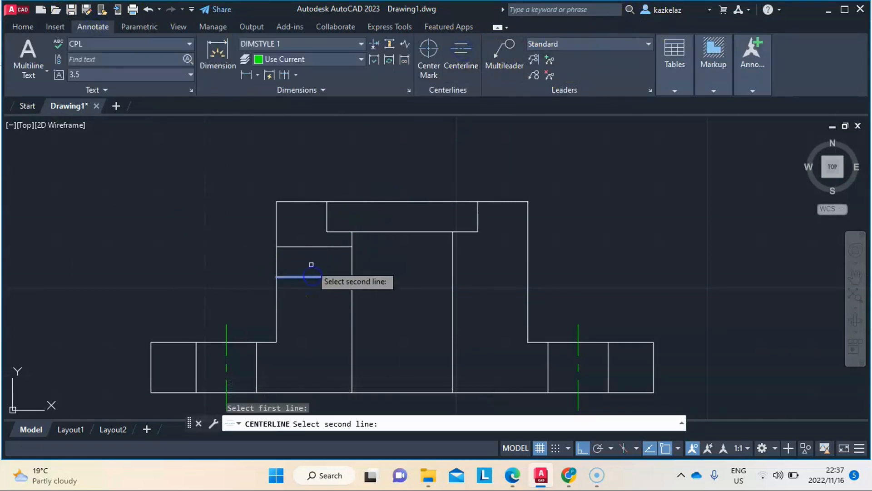
pyautogui.click(313, 246)
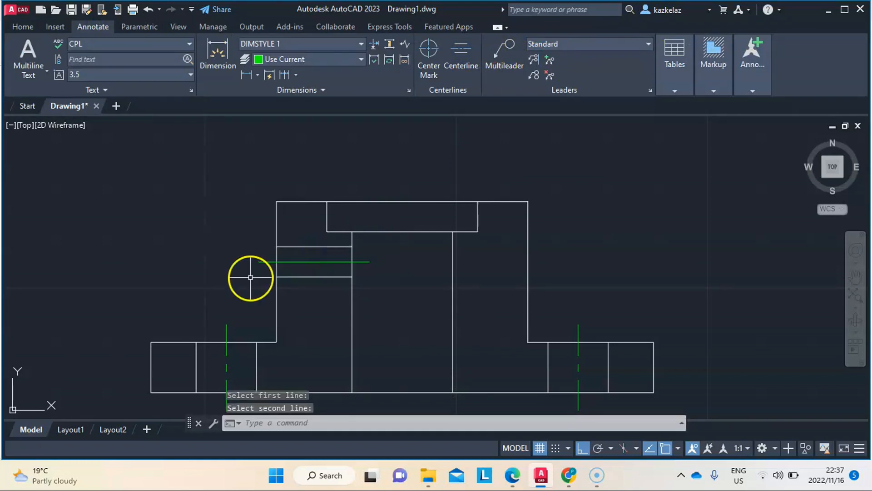
pyautogui.press('Escape')
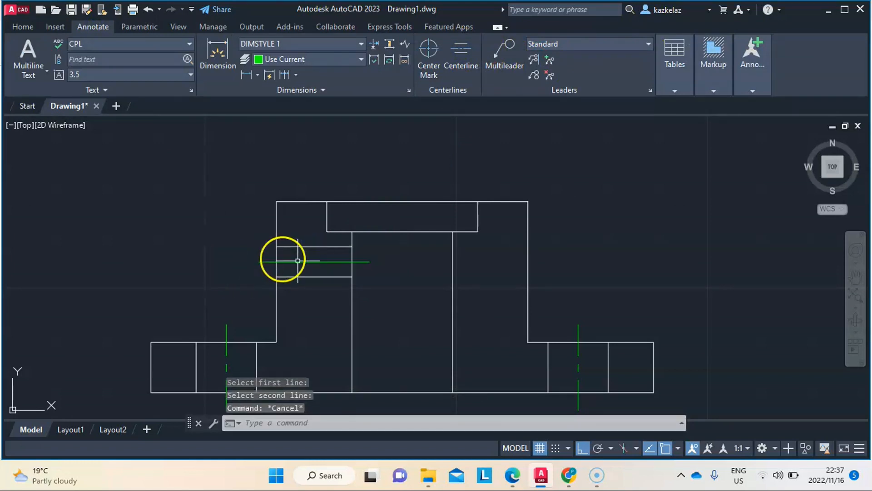
# Set the linetype scale of the horizontal hole's centerline to 0.5.
pyautogui.click(326, 259)
pyautogui.click(302, 263)
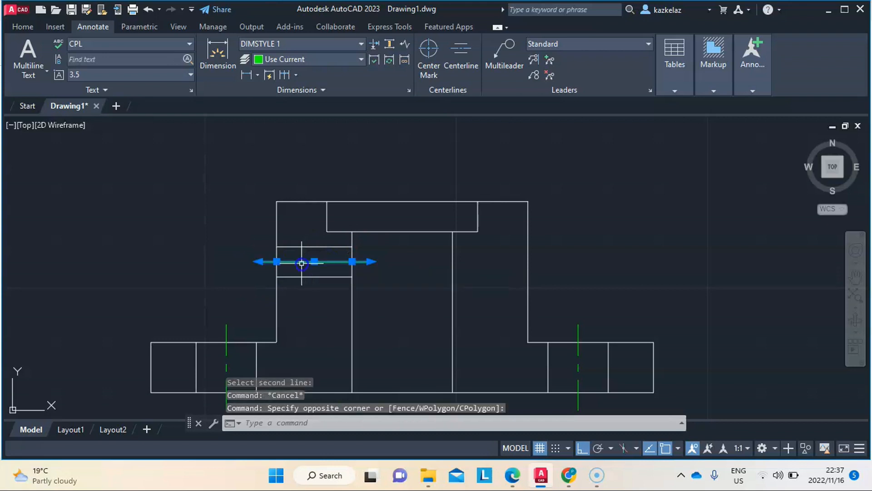
pyautogui.rightClick(226, 249)
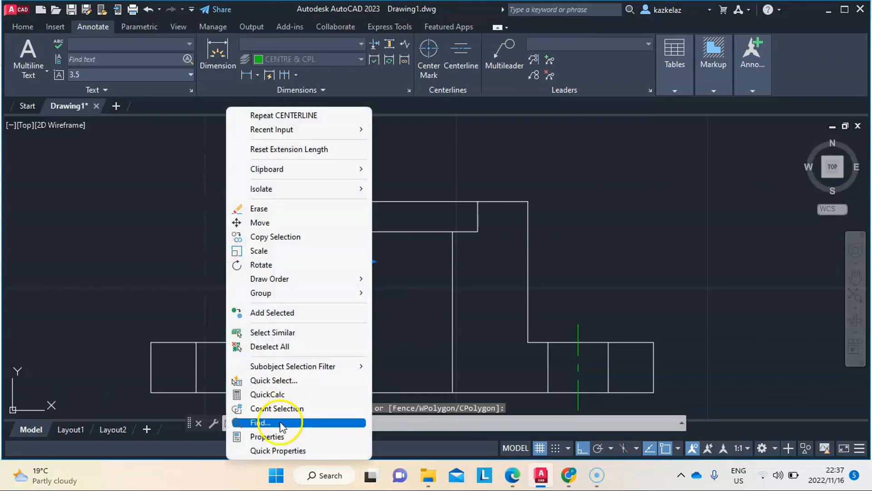
pyautogui.click(278, 436)
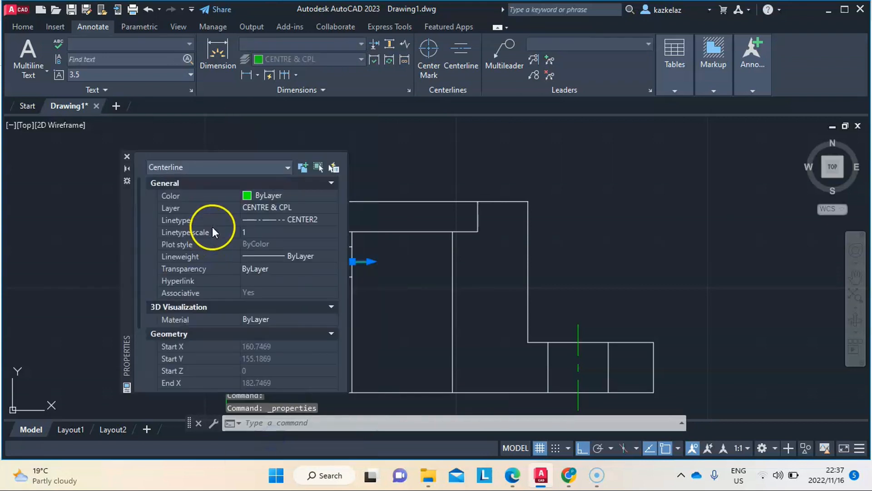
pyautogui.click(305, 231)
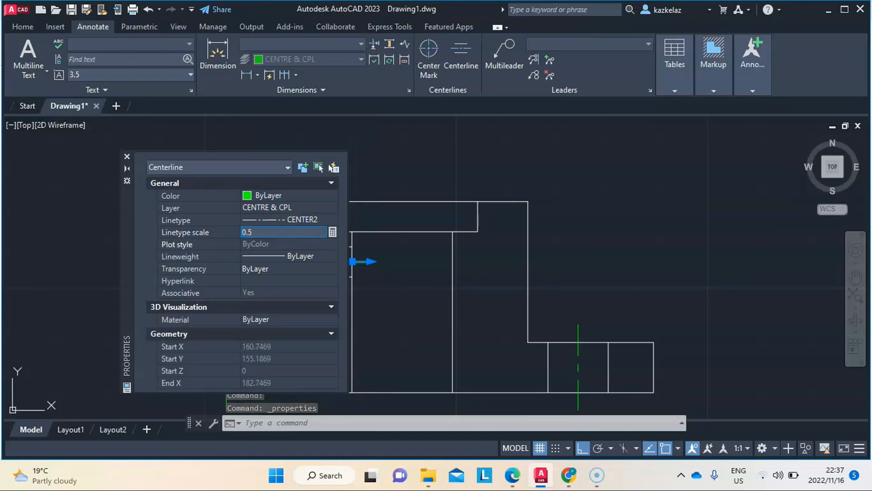
pyautogui.press('Return')
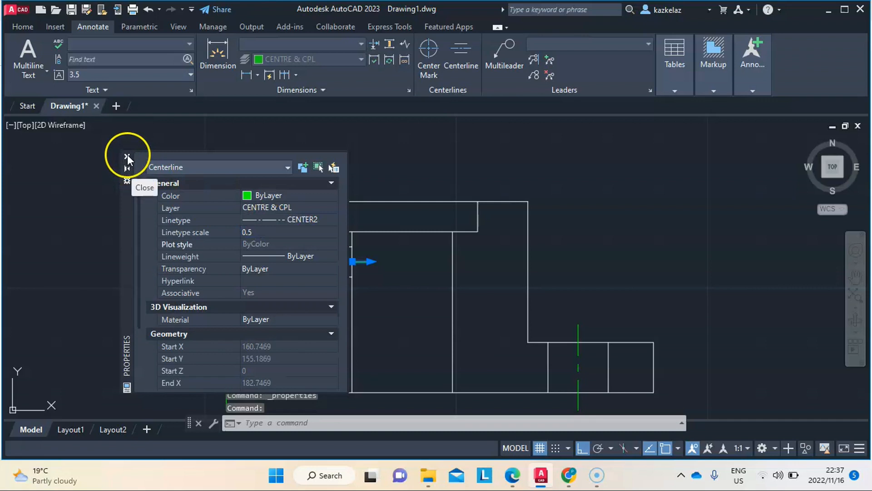
pyautogui.click(127, 159)
pyautogui.scroll(-3, 220, 210)
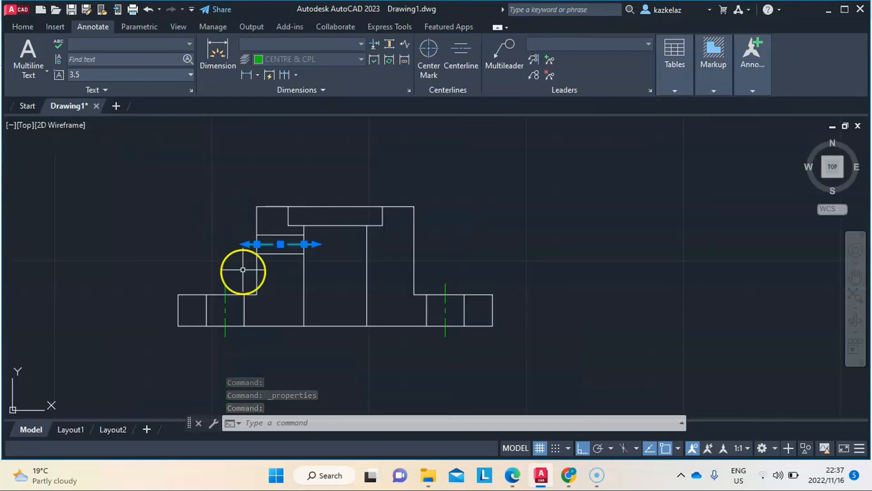
pyautogui.press('Escape')
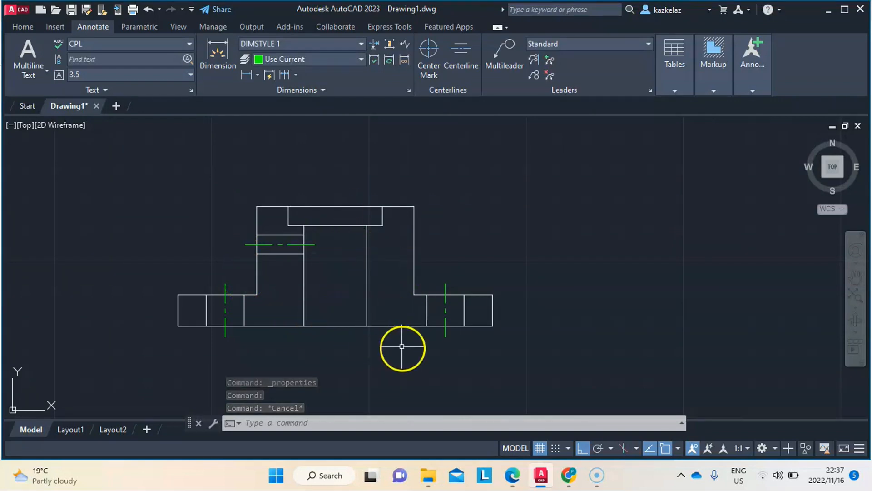
# Make SECTION LINES the current layer and hatch the front view's five cut regions with the ANSI31 pattern.
pyautogui.click(55, 28)
pyautogui.click(30, 27)
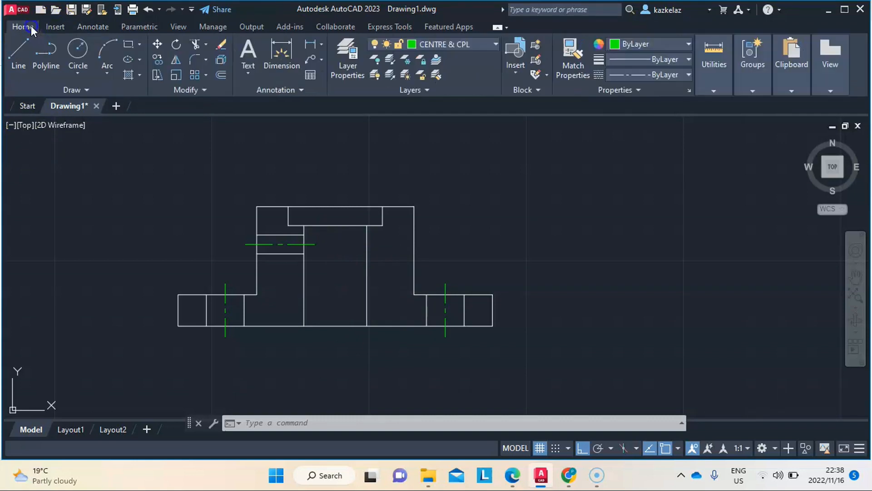
pyautogui.click(439, 44)
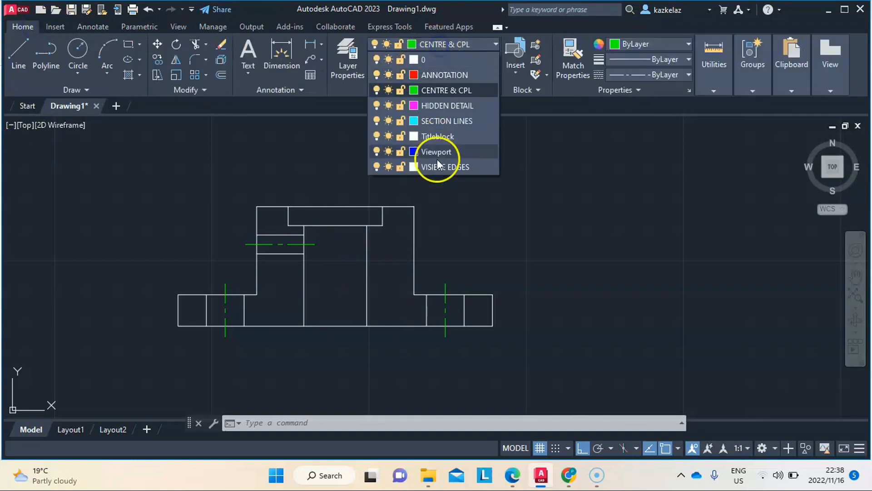
pyautogui.click(446, 121)
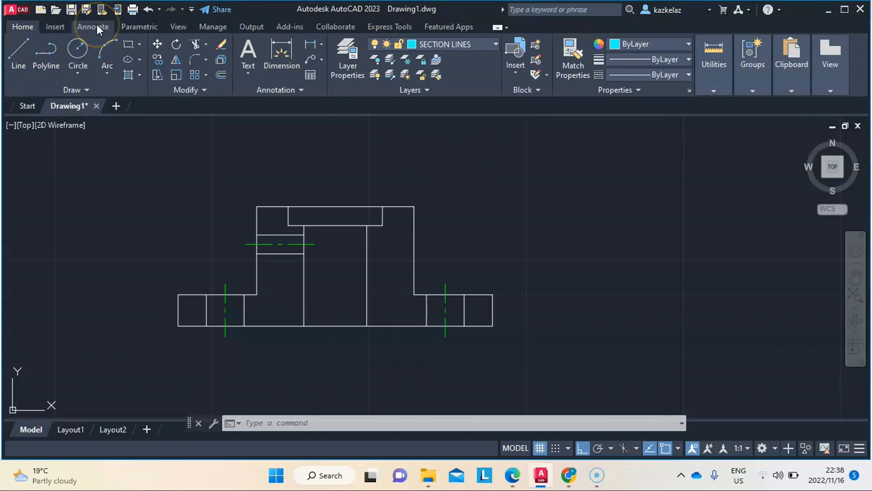
pyautogui.click(127, 73)
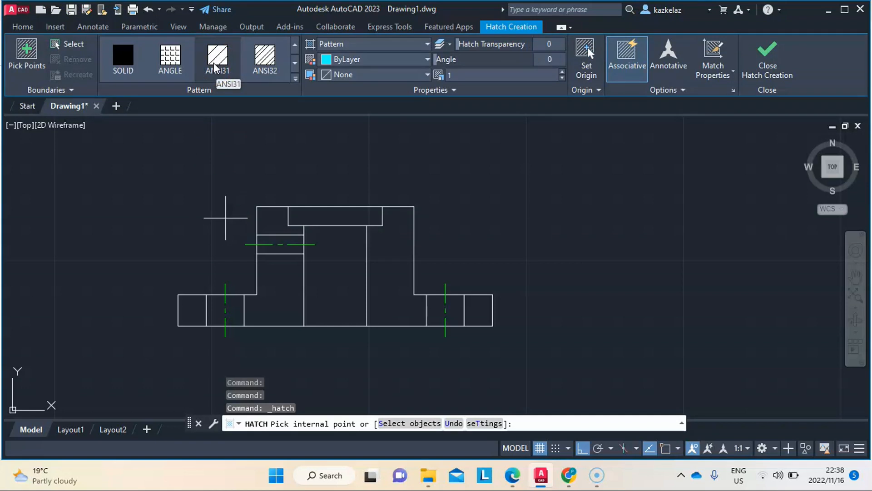
pyautogui.click(216, 72)
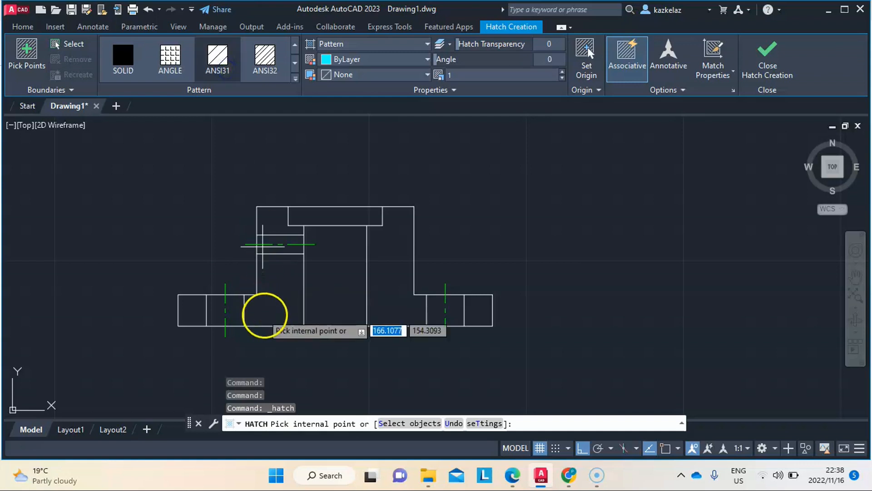
pyautogui.click(275, 302)
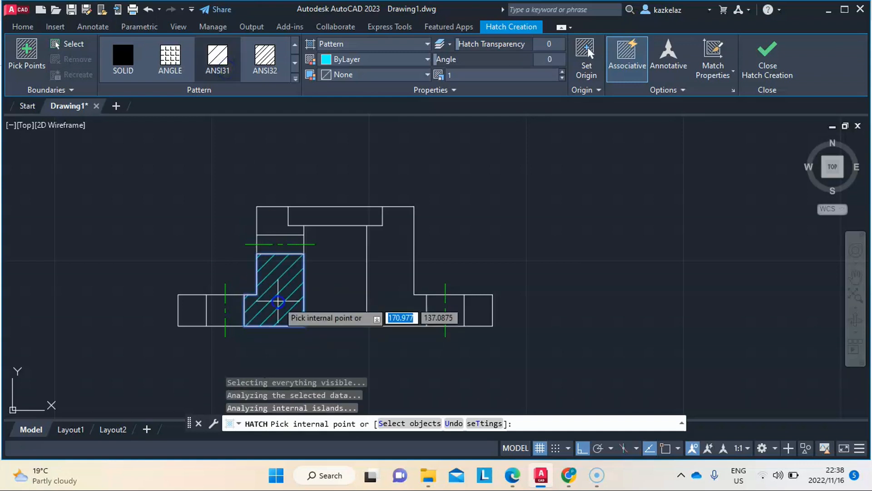
pyautogui.click(267, 223)
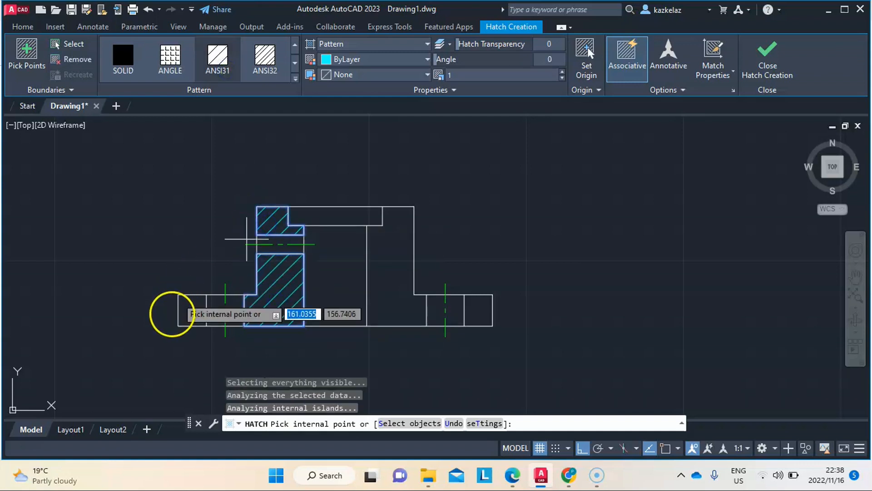
pyautogui.click(188, 310)
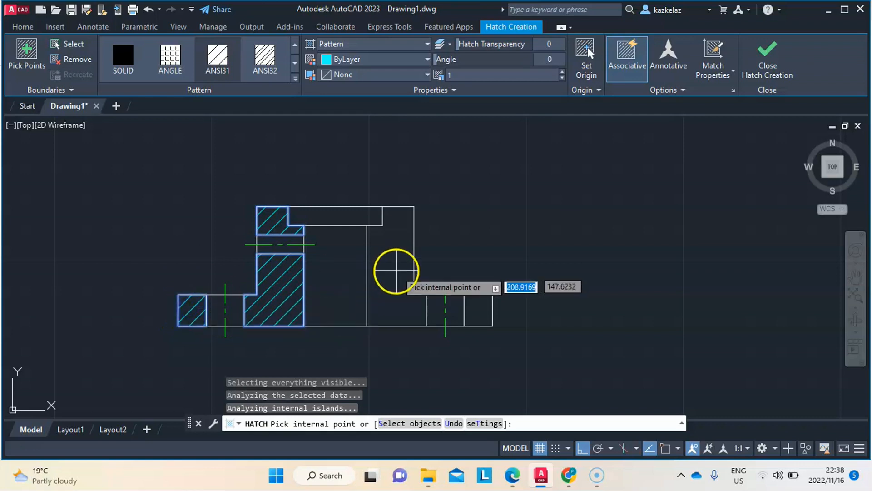
pyautogui.click(396, 271)
pyautogui.click(474, 311)
pyautogui.press('Escape')
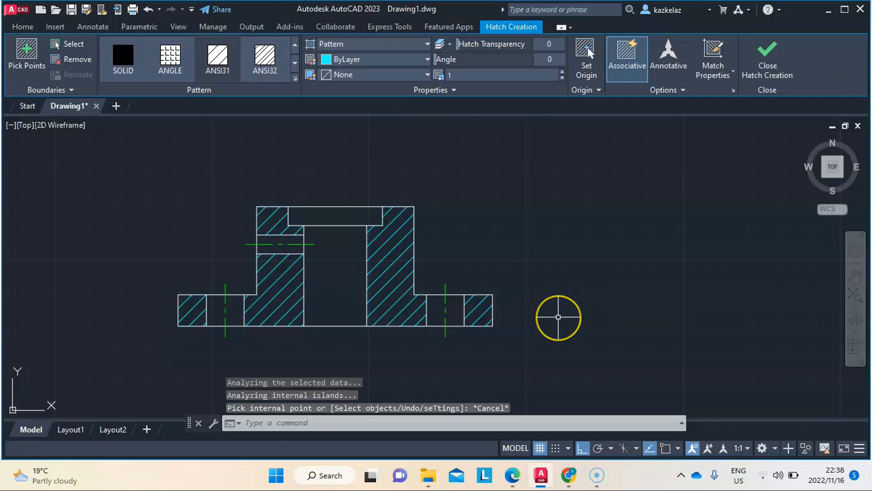
# Make CENTRE & CPL the current layer and draw a vertical line 50 long up through the bore, starting 5 below the base's midpoint.
pyautogui.scroll(-5, 558, 317)
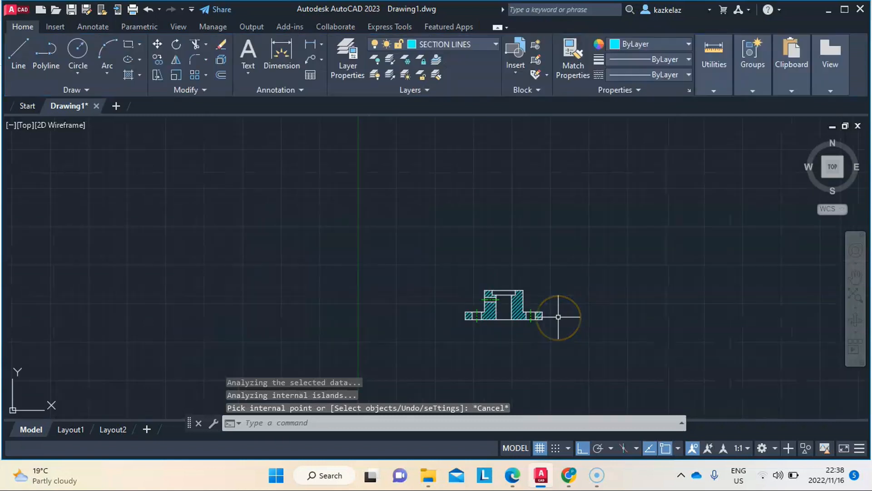
pyautogui.click(855, 277)
pyautogui.moveTo(577, 335); pyautogui.dragTo(500, 320)
pyautogui.scroll(4, 437, 315)
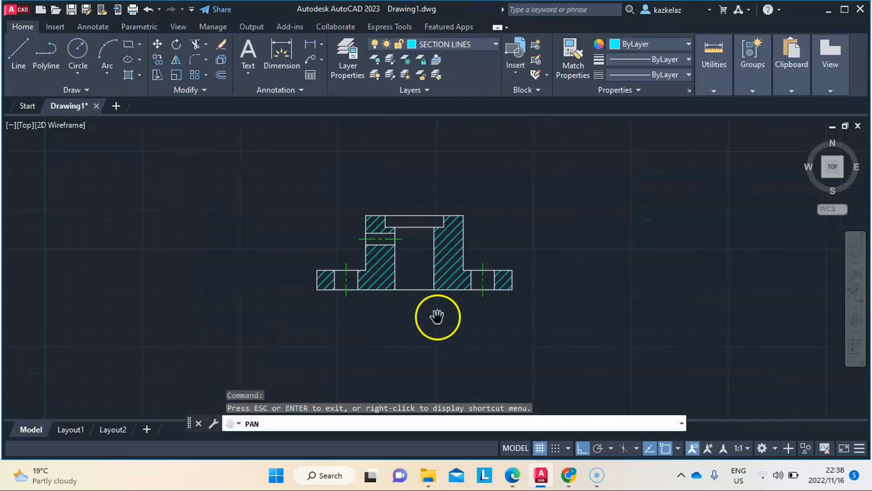
pyautogui.scroll(2, 432, 278)
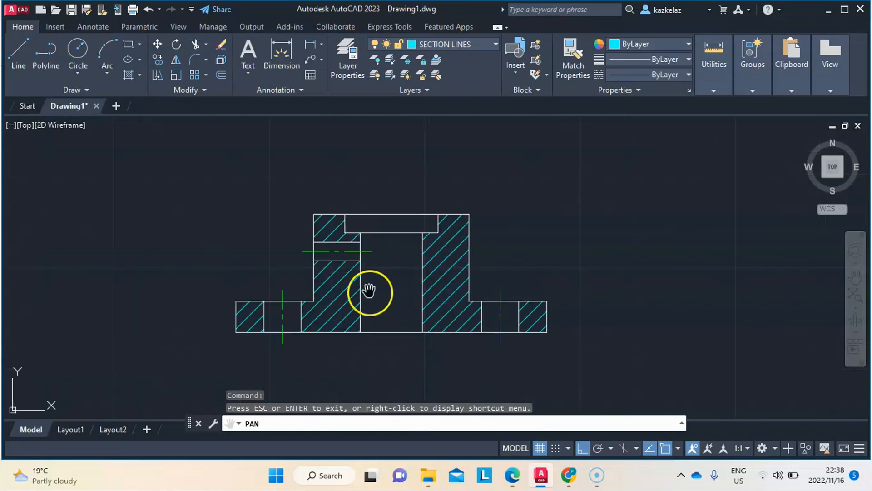
pyautogui.press('Escape')
pyautogui.click(16, 59)
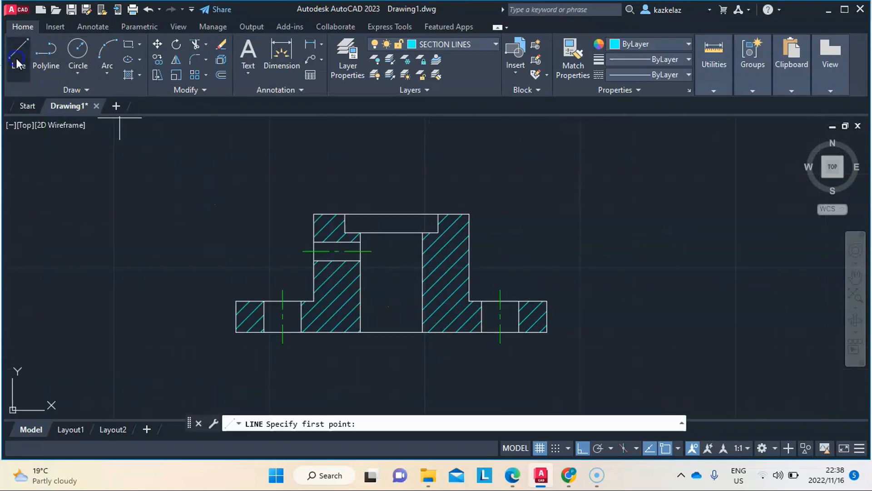
pyautogui.click(468, 46)
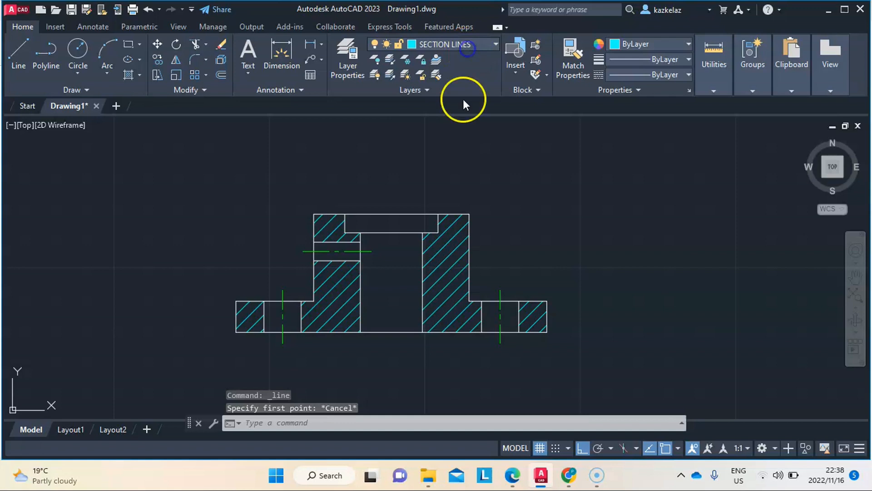
pyautogui.click(448, 91)
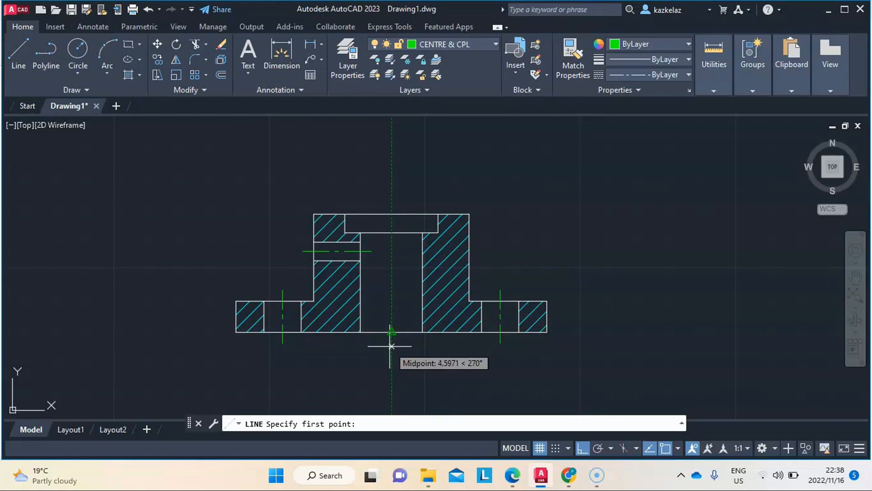
pyautogui.write('5')
pyautogui.press('Return')
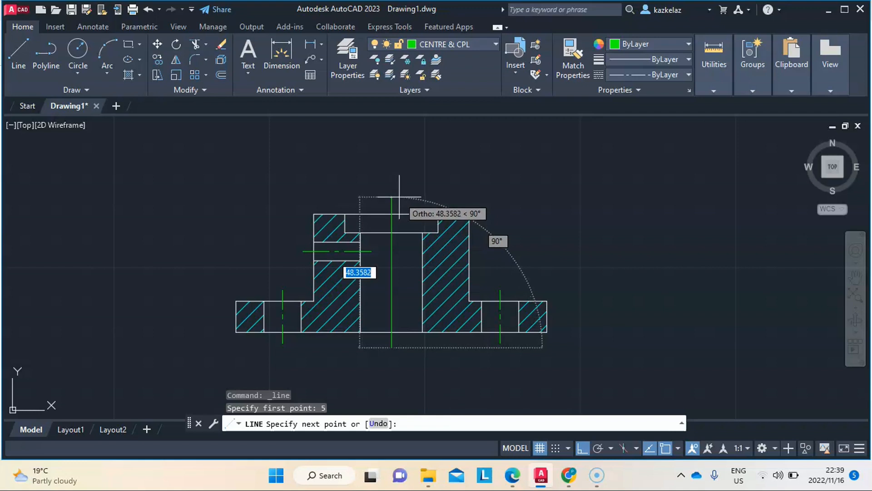
pyautogui.write('50')
pyautogui.press('Return')
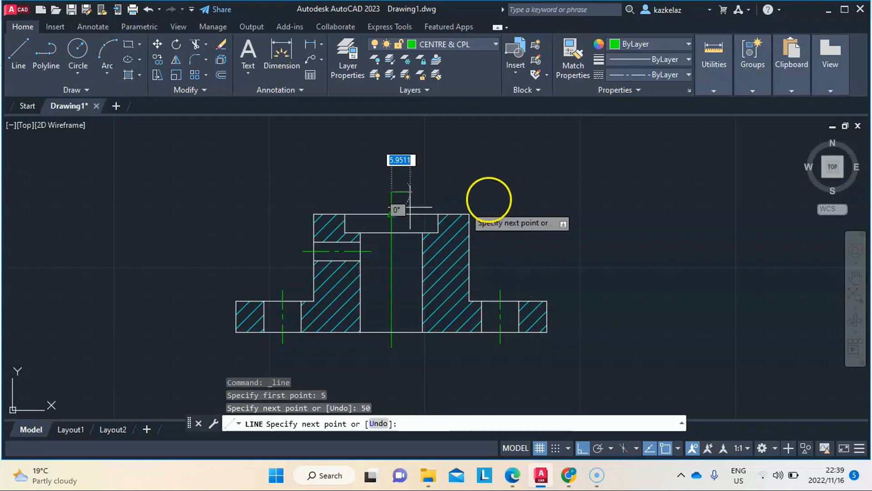
pyautogui.press('Escape')
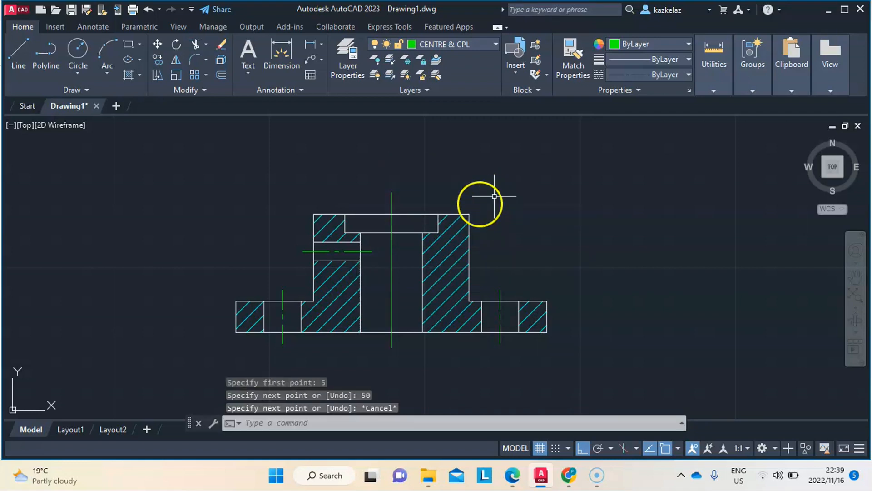
pyautogui.click(391, 275)
pyautogui.rightClick(391, 276)
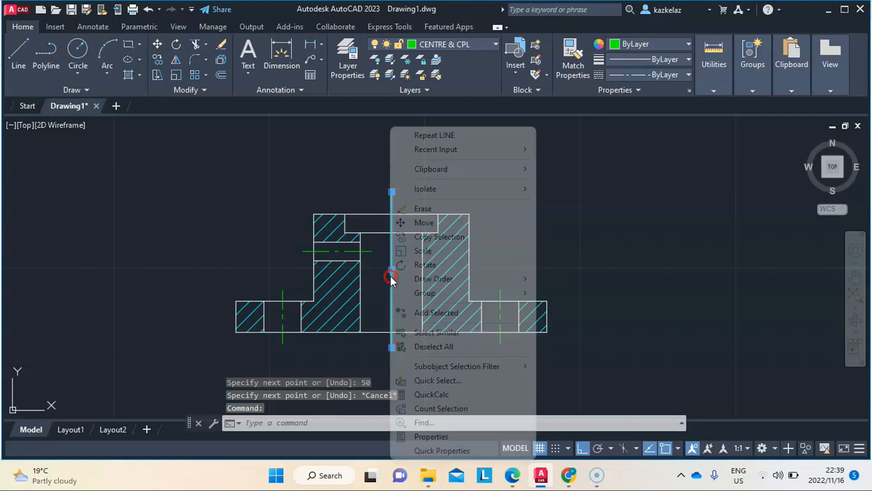
pyautogui.click(430, 223)
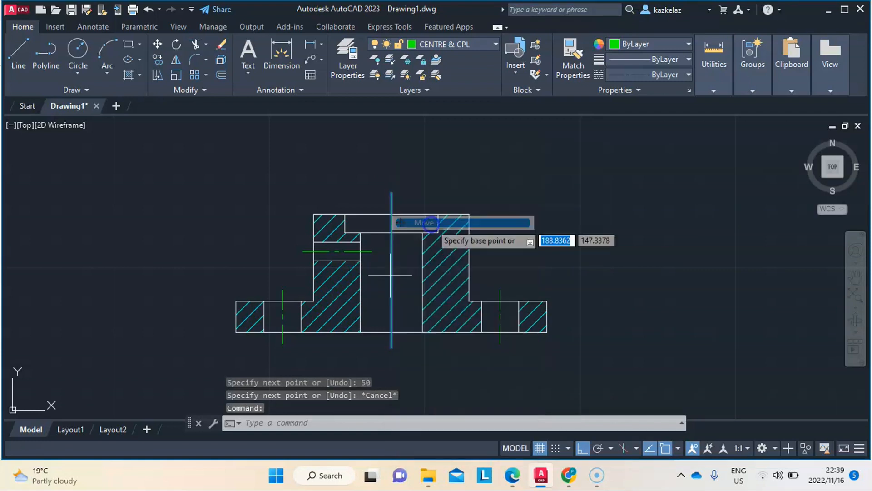
pyautogui.click(392, 192)
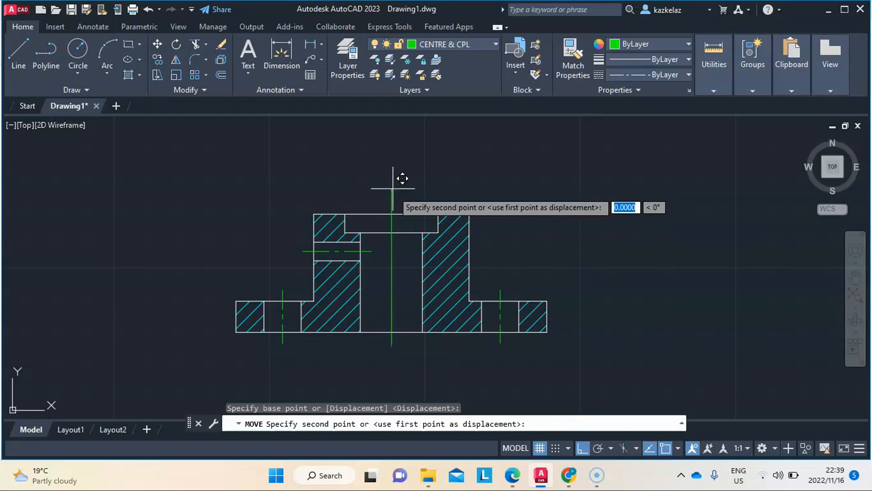
pyautogui.press('Escape')
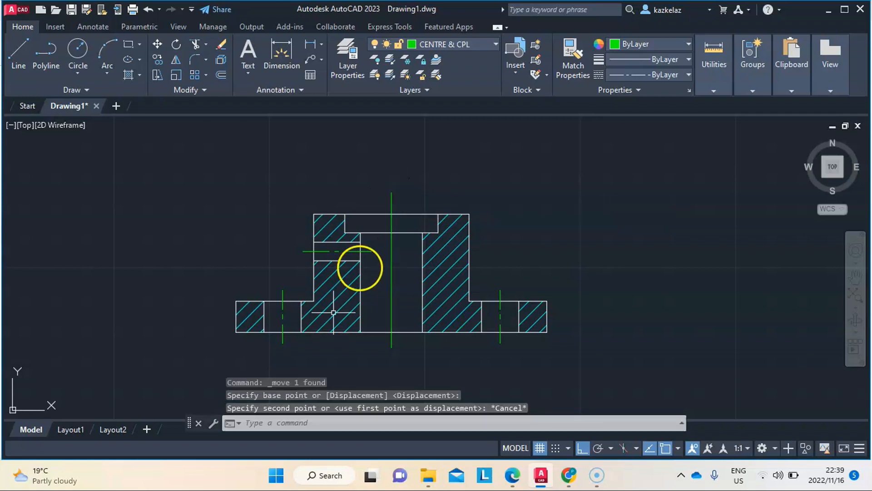
# Set the linetype scale of the bore's vertical centerline to 0.5.
pyautogui.scroll(-4, 402, 219)
pyautogui.click(400, 228)
pyautogui.rightClick(400, 229)
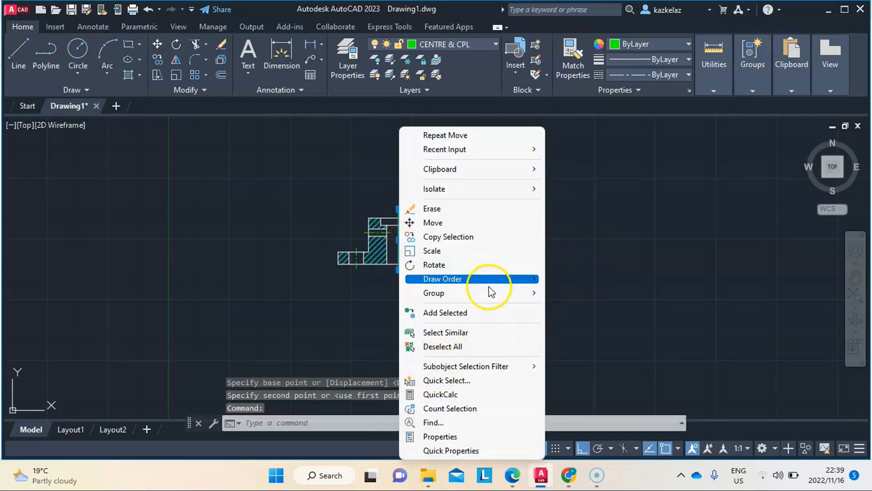
pyautogui.click(440, 436)
pyautogui.click(259, 232)
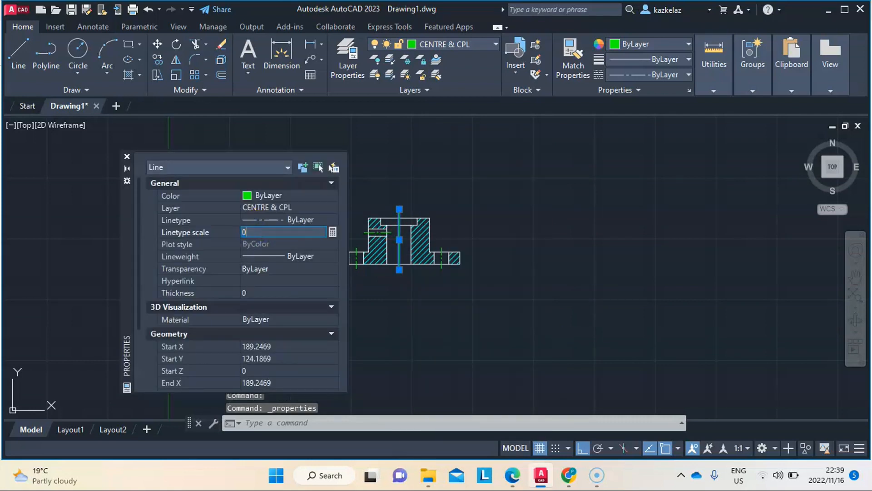
pyautogui.click(108, 187)
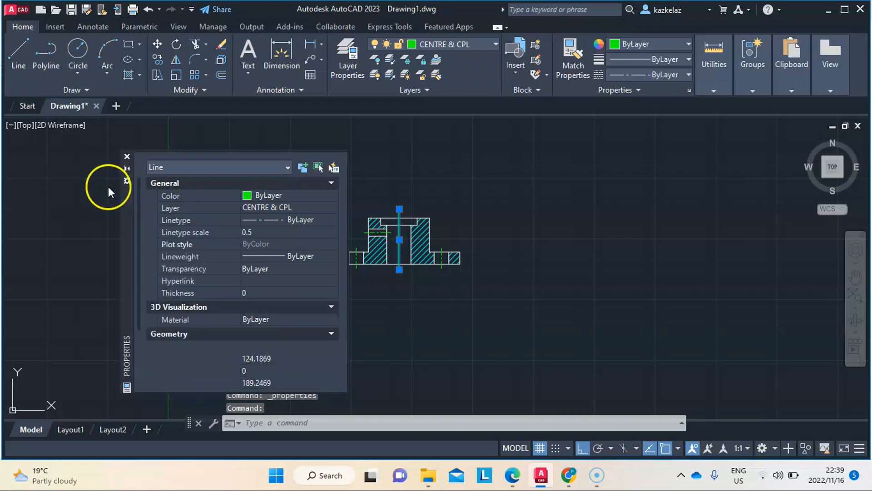
pyautogui.click(128, 156)
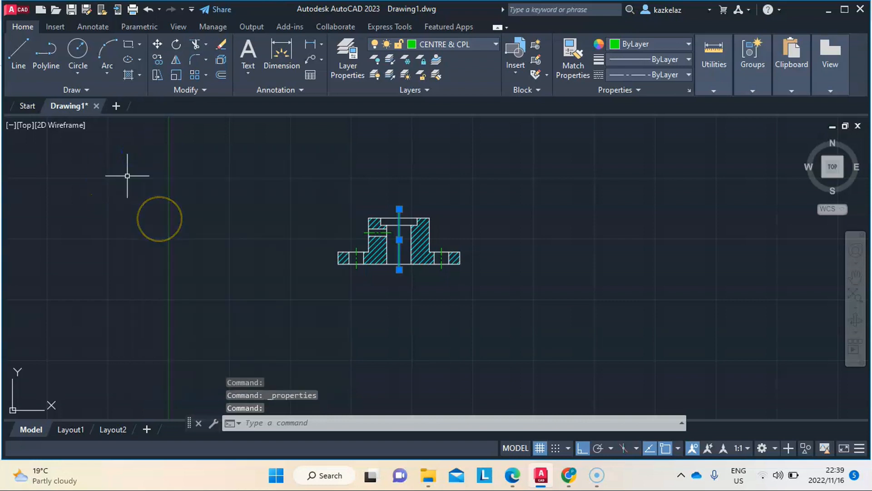
# Set the linetype scale of the bore's vertical centerline to 0.3.
pyautogui.click(400, 240)
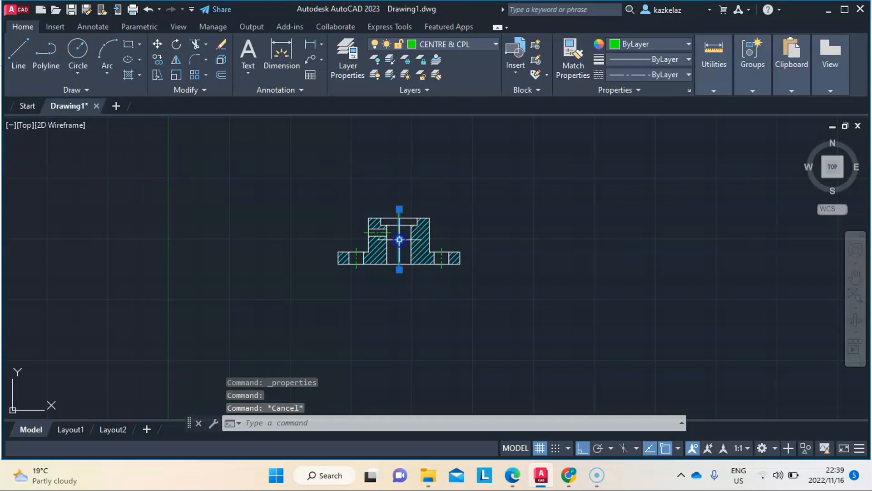
pyautogui.press('Escape')
pyautogui.rightClick(399, 241)
pyautogui.click(443, 436)
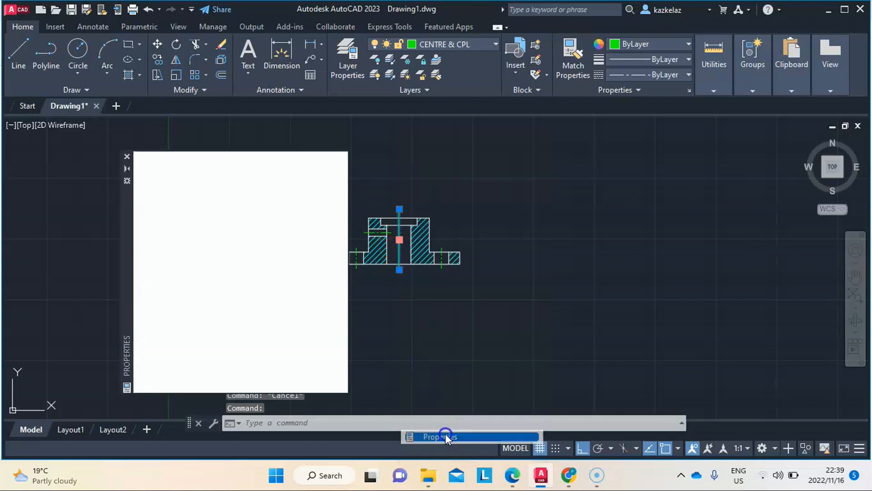
pyautogui.click(257, 232)
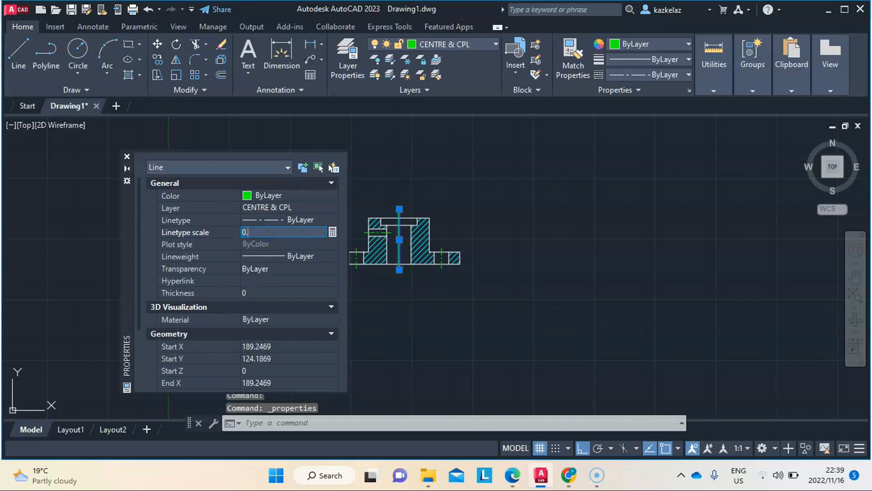
pyautogui.write('0.3')
pyautogui.press('Return')
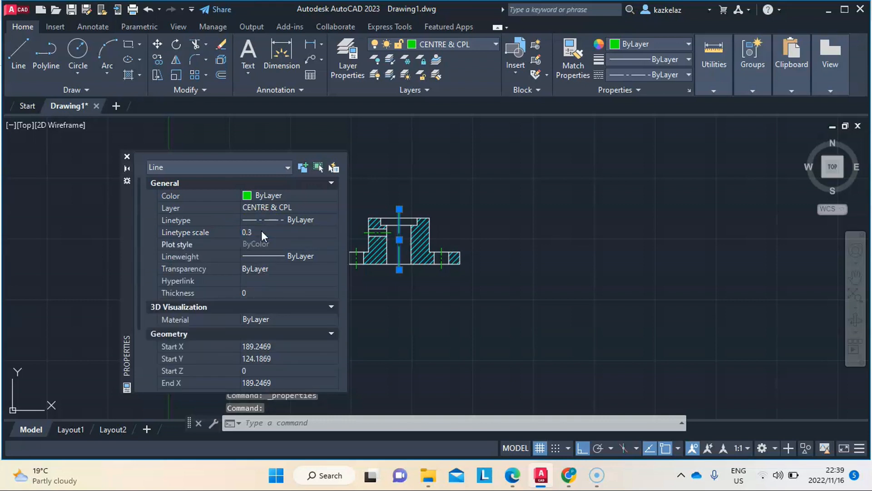
pyautogui.click(127, 157)
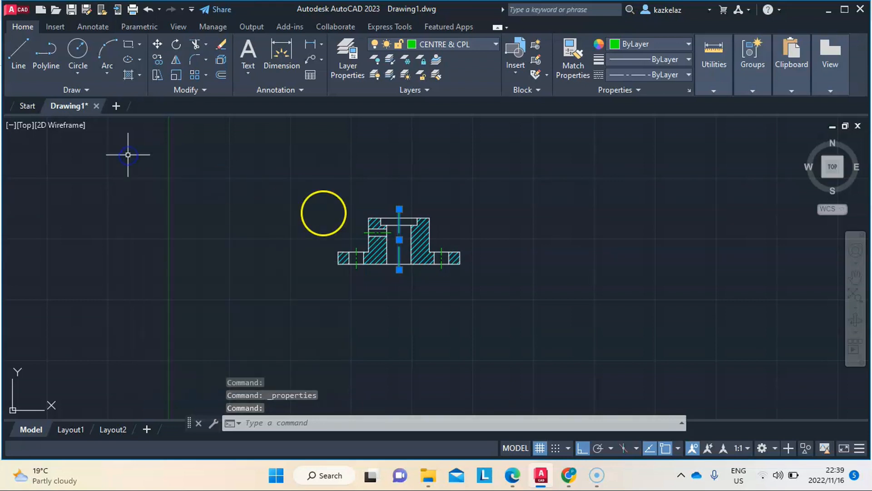
pyautogui.press('Escape')
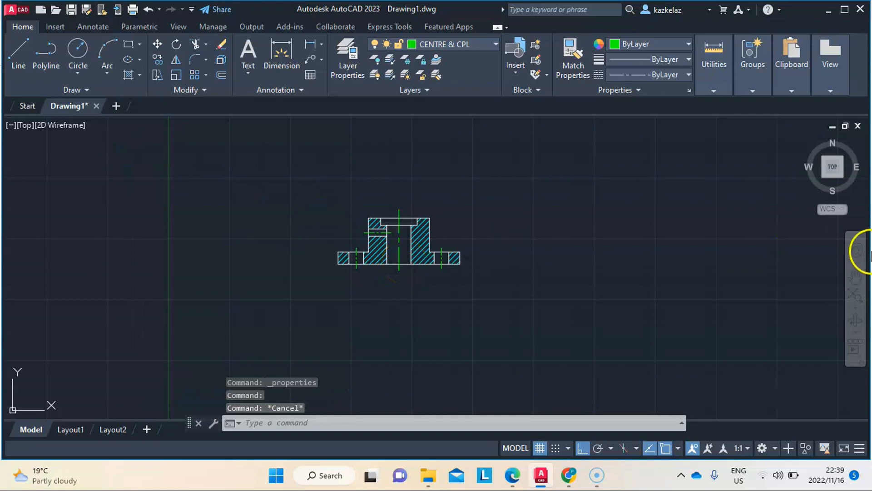
# Make VISIBLE EDGES the current layer for drawing the top view's circles above the front view.
pyautogui.click(856, 275)
pyautogui.moveTo(410, 263); pyautogui.dragTo(389, 363)
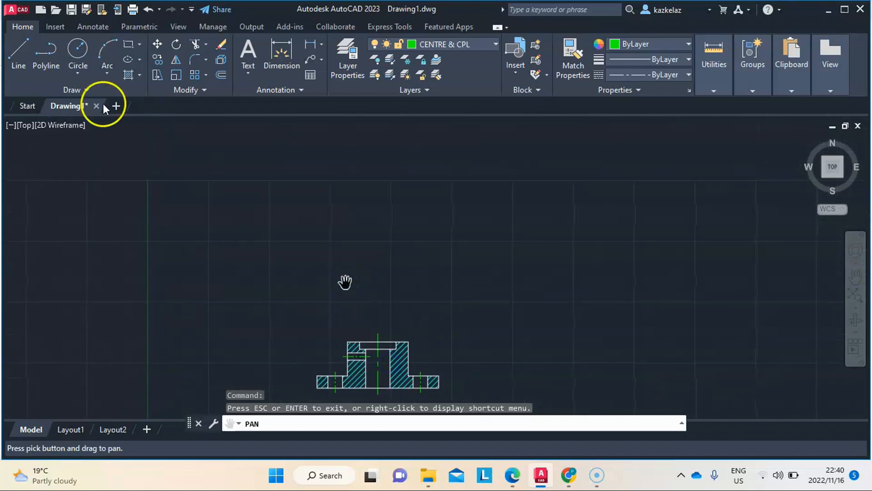
pyautogui.press('Escape')
pyautogui.click(86, 51)
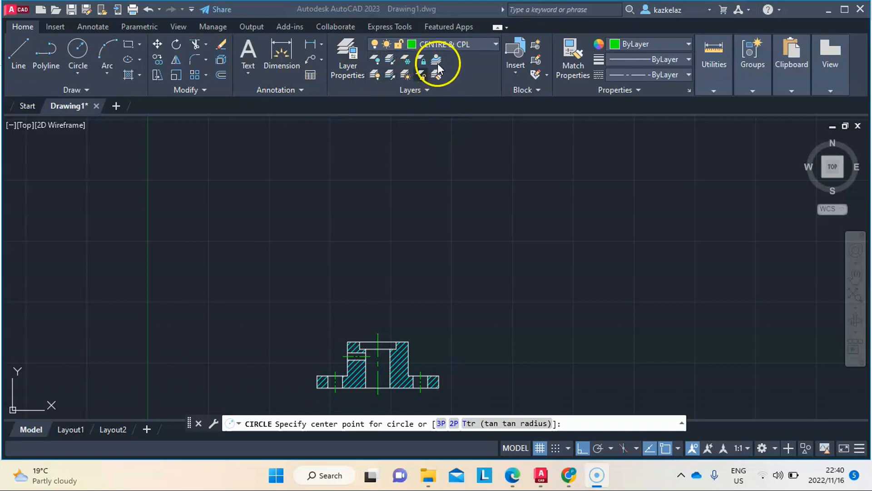
pyautogui.click(470, 44)
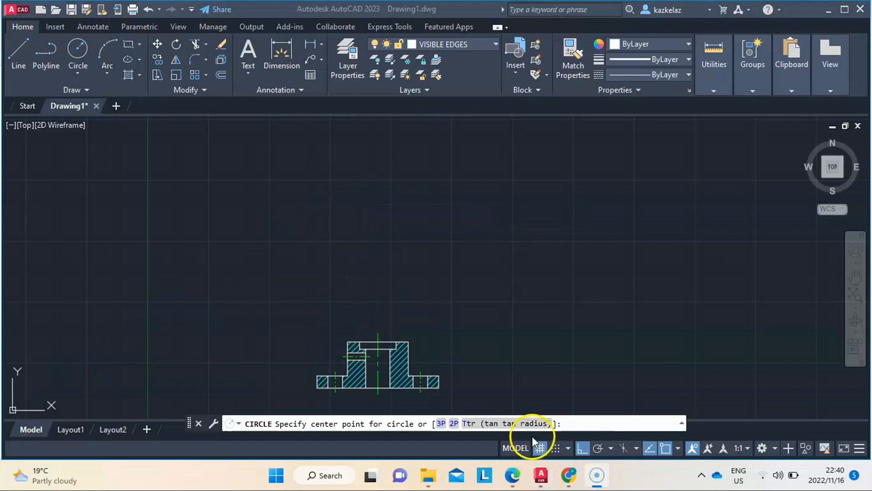
pyautogui.click(541, 475)
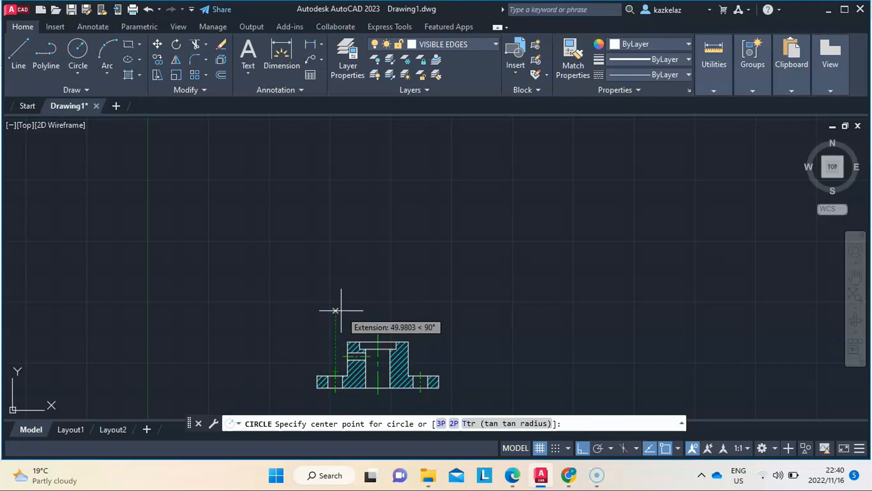
# Draw a circle of radius 12 centered 100 above the upper end of the left hole's centerline.
pyautogui.write('100')
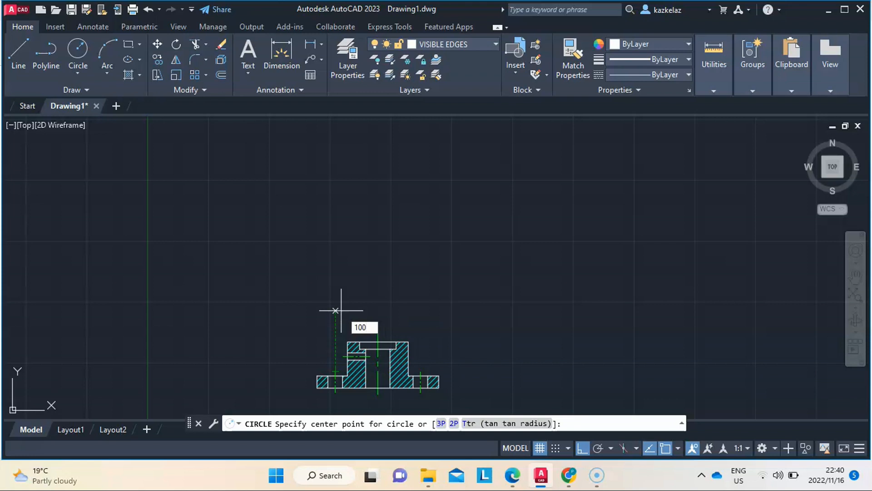
pyautogui.press('Return')
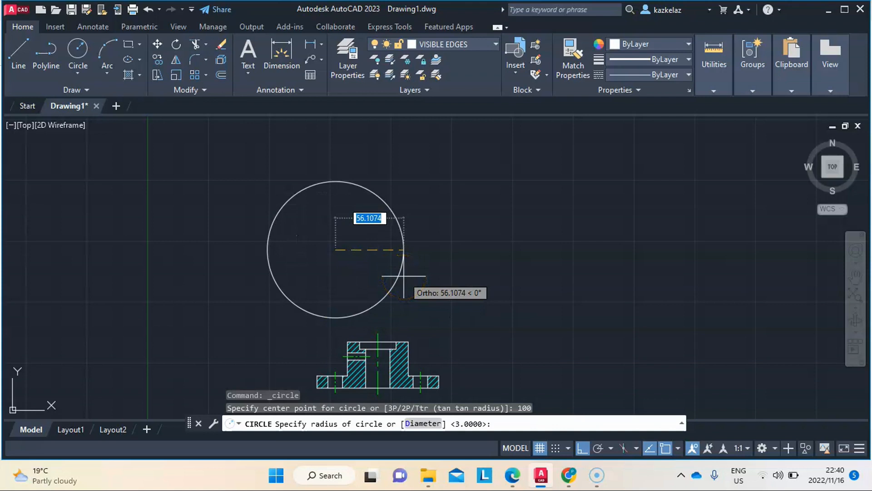
pyautogui.write('12')
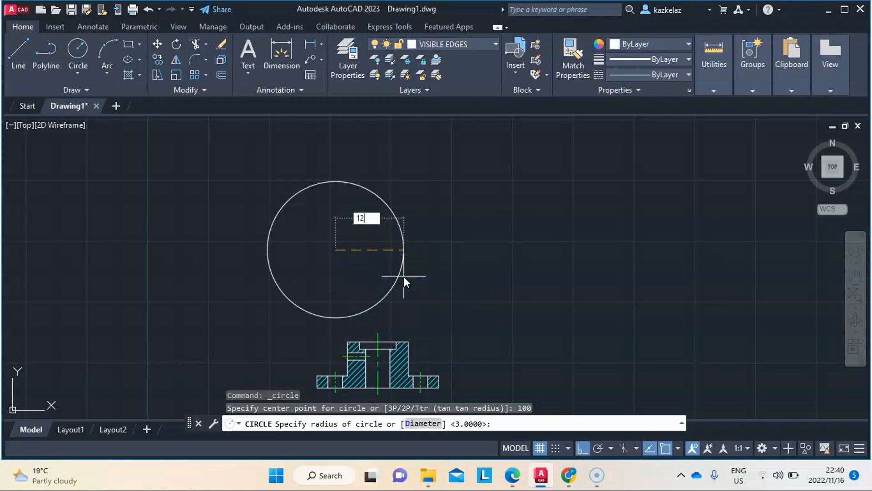
pyautogui.press('Return')
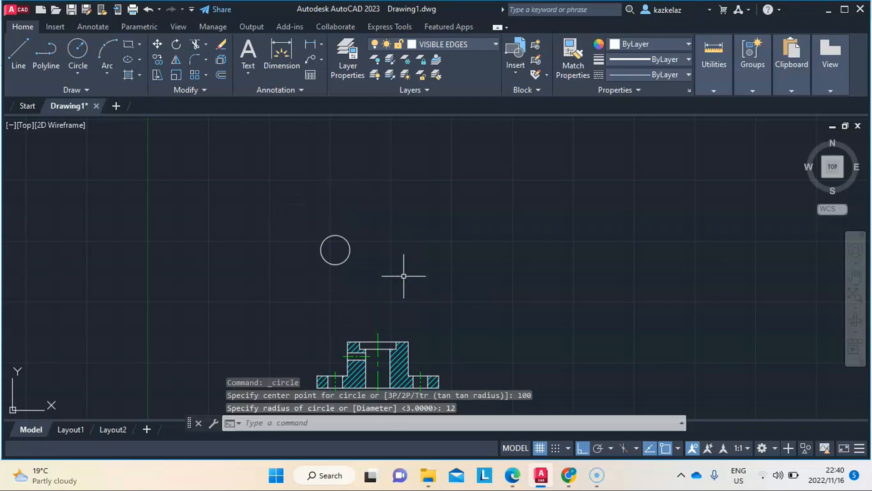
pyautogui.click(347, 241)
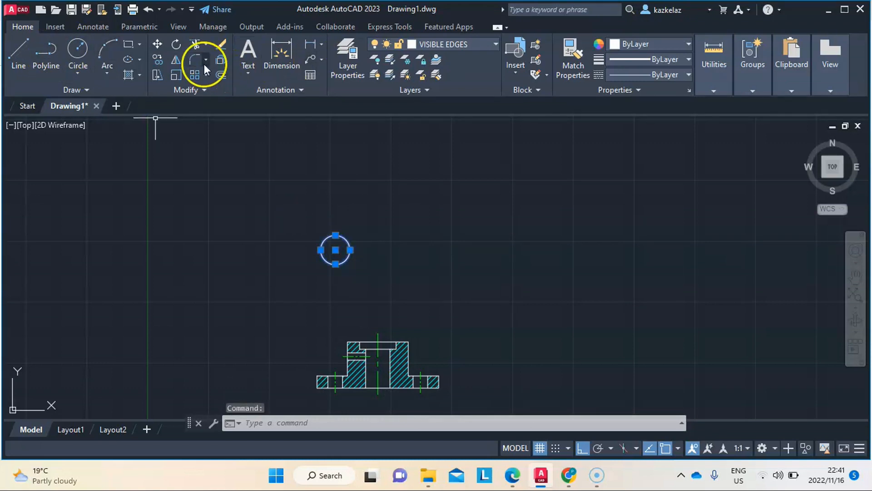
pyautogui.click(183, 61)
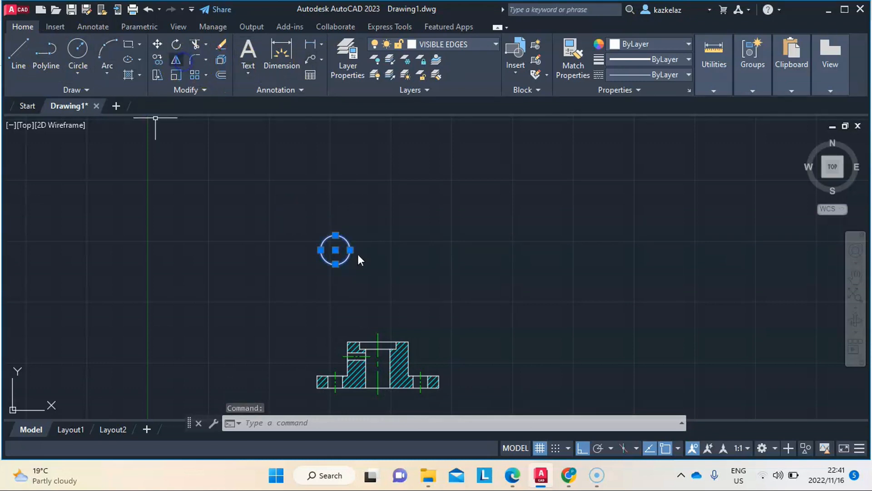
pyautogui.click(378, 333)
pyautogui.click(375, 179)
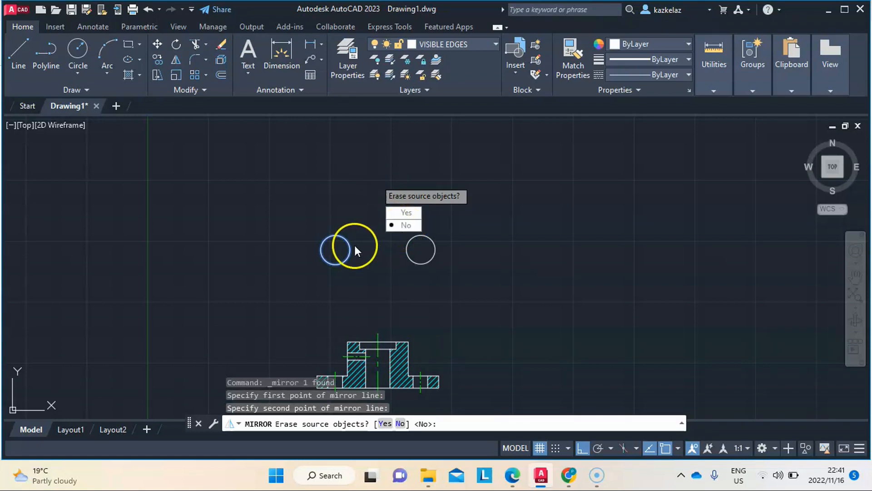
pyautogui.press('Escape')
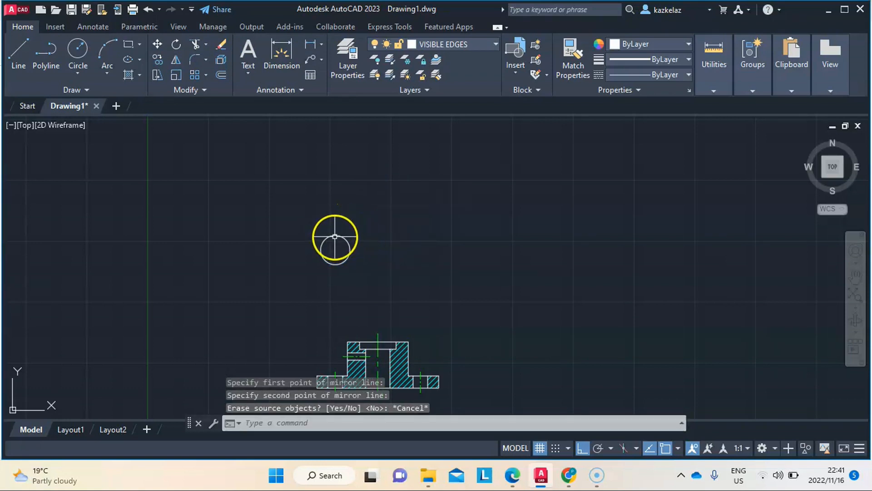
# Erase the radius 12 circle above the front view.
pyautogui.click(335, 237)
pyautogui.rightClick(335, 235)
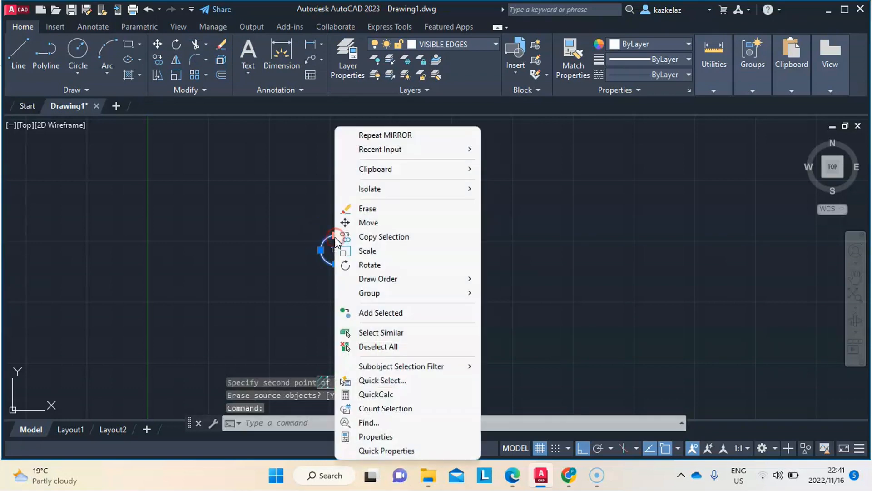
pyautogui.click(389, 213)
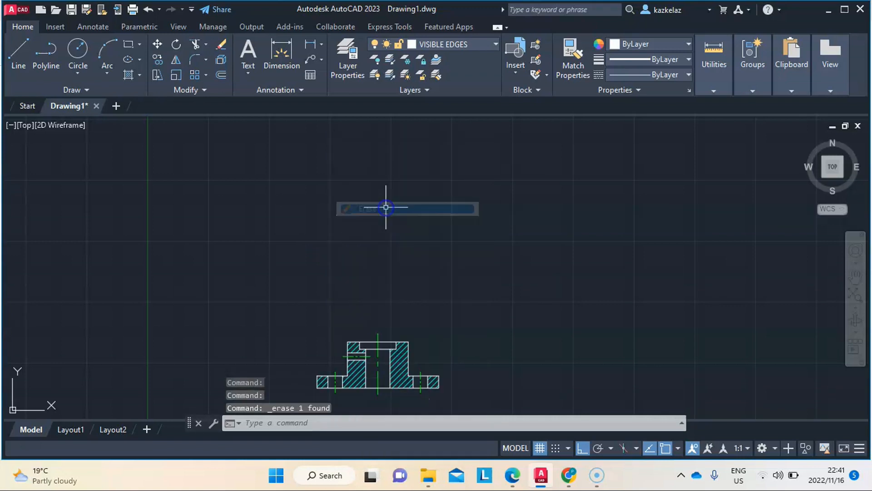
# Draw a circle of radius 6 centered 100 above the upper end of the left hole's centerline.
pyautogui.click(78, 50)
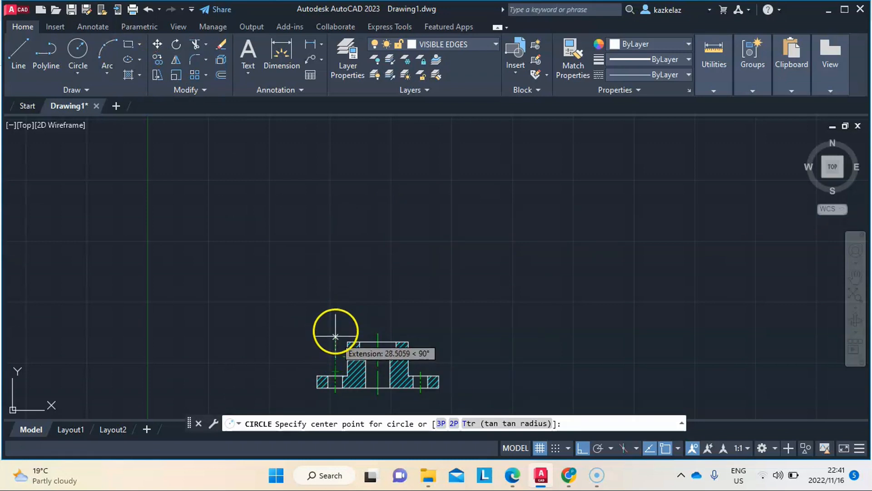
pyautogui.write('1')
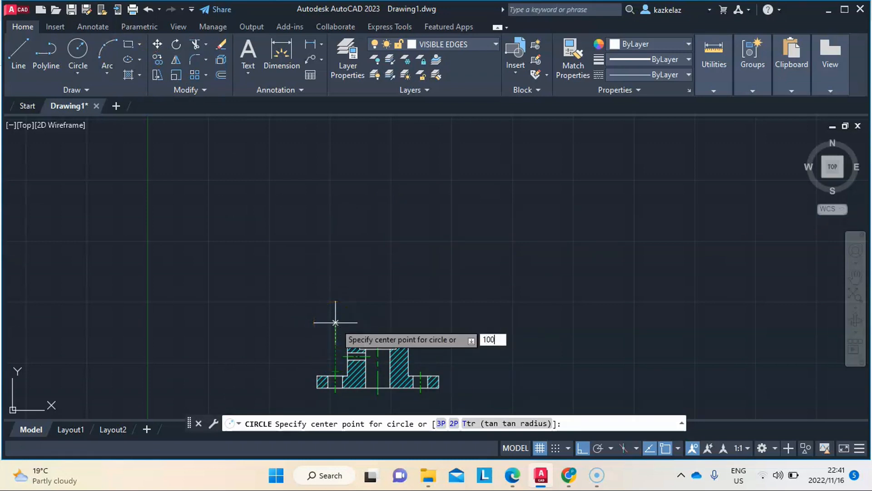
pyautogui.write('00')
pyautogui.press('Return')
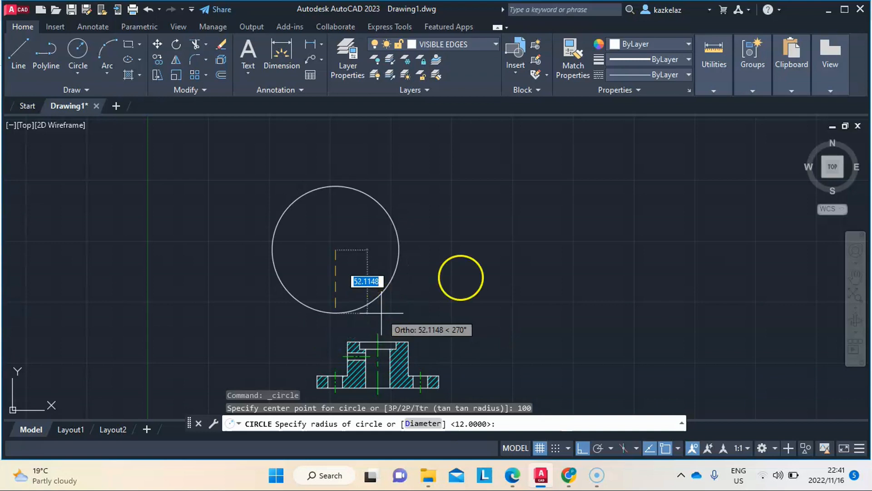
pyautogui.write('6')
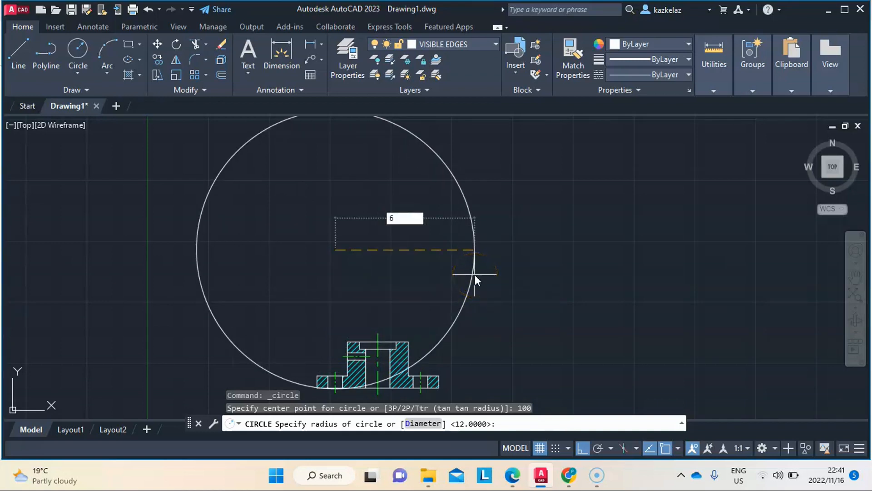
pyautogui.press('Return')
# Mirror the radius 6 circle about the bore's vertical centerline, keeping the source object.
pyautogui.click(330, 245)
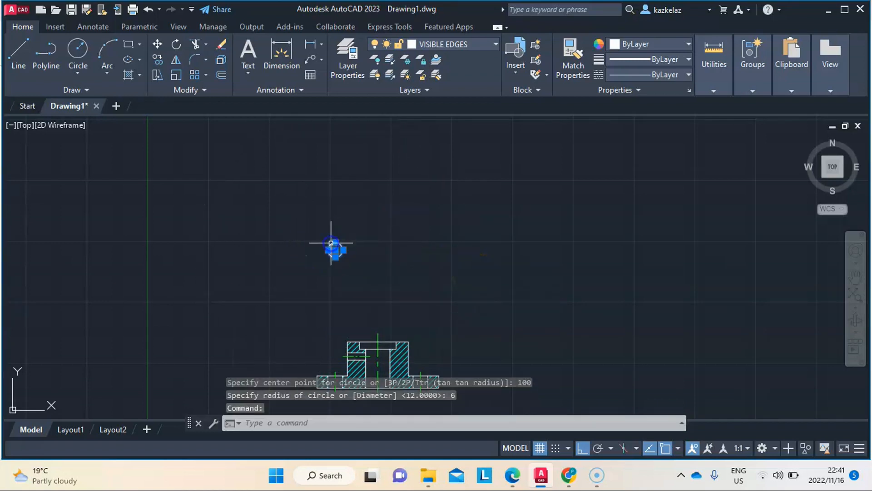
pyautogui.click(174, 59)
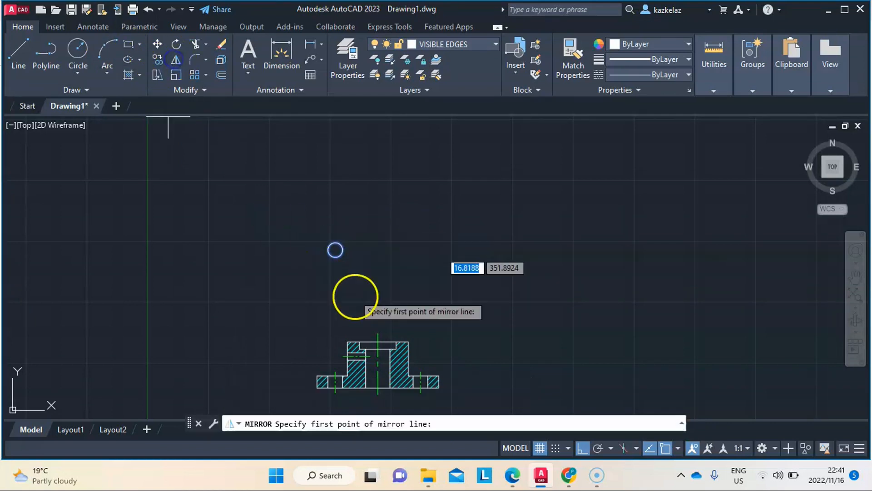
pyautogui.click(378, 335)
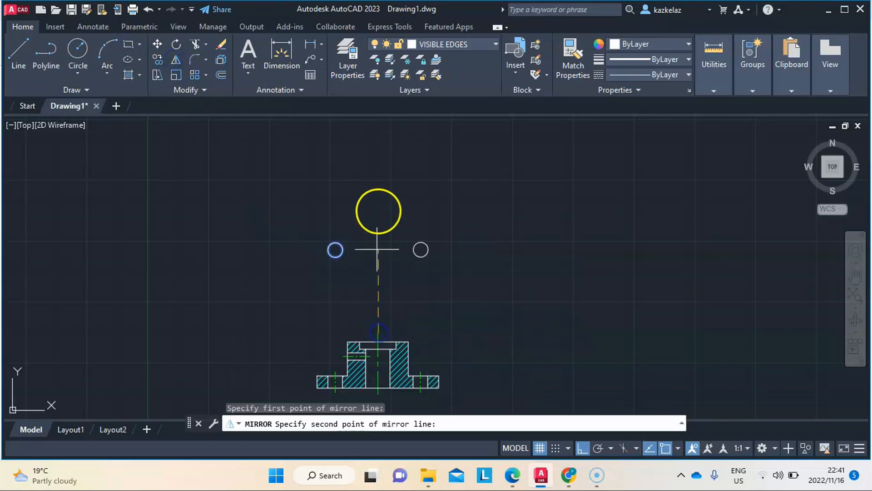
pyautogui.click(378, 209)
pyautogui.click(401, 254)
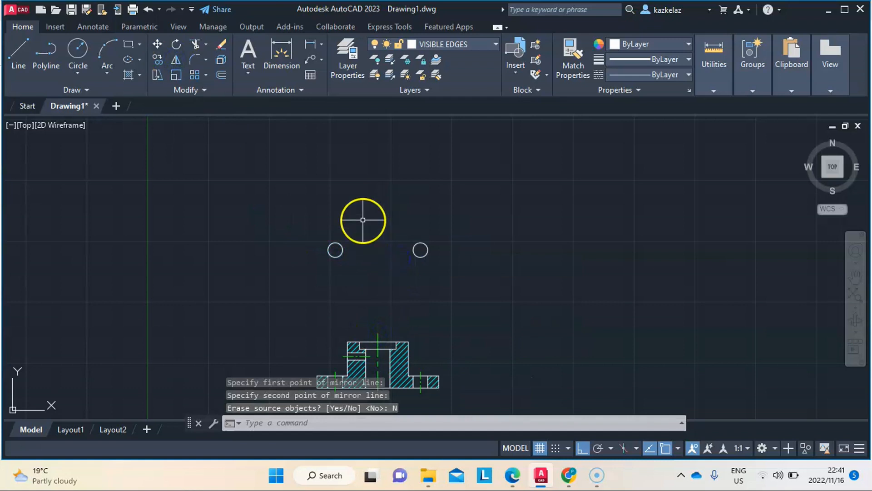
# Draw a circle of radius 15 concentric with the top view's left hole circle.
pyautogui.scroll(-2, 361, 229)
pyautogui.click(78, 49)
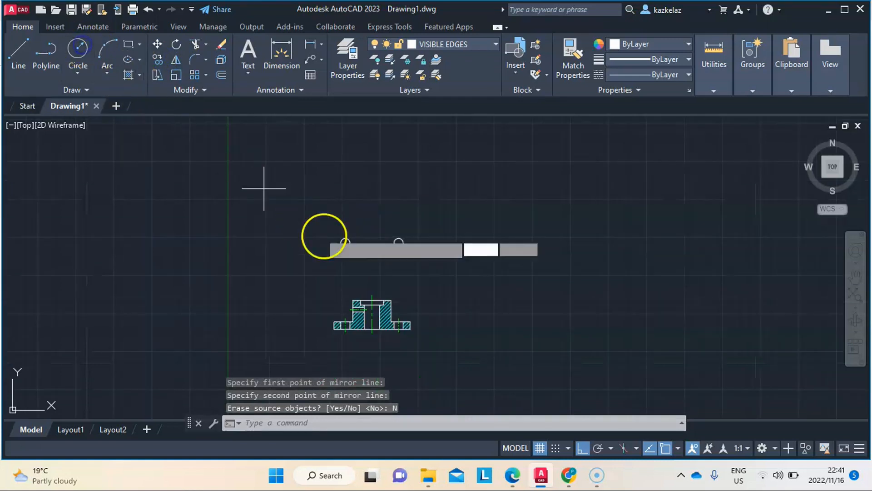
pyautogui.scroll(6, 352, 241)
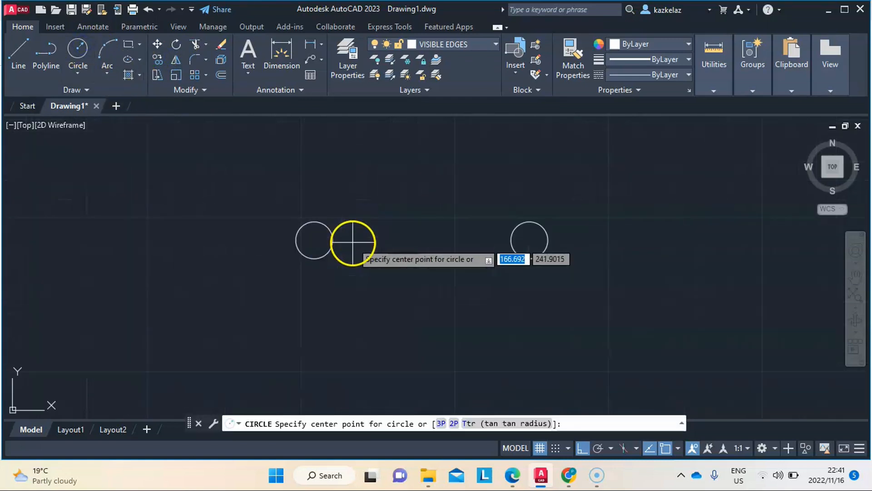
pyautogui.click(314, 240)
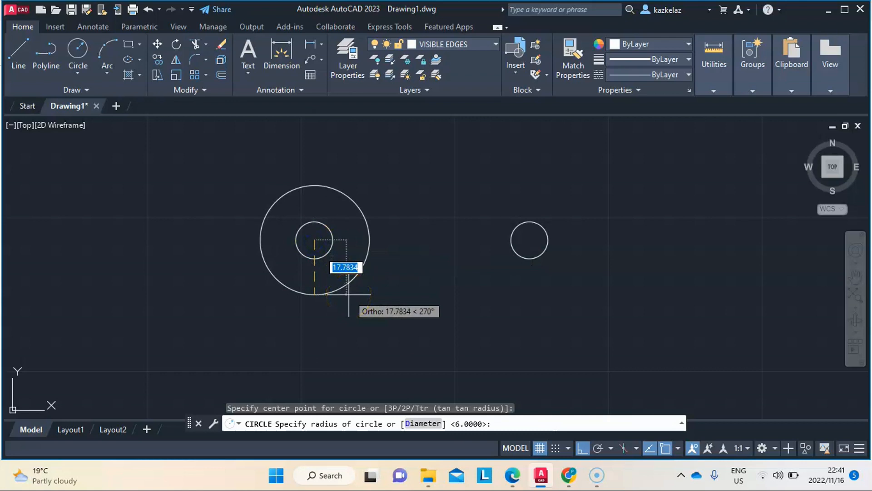
pyautogui.write('15')
pyautogui.press('Return')
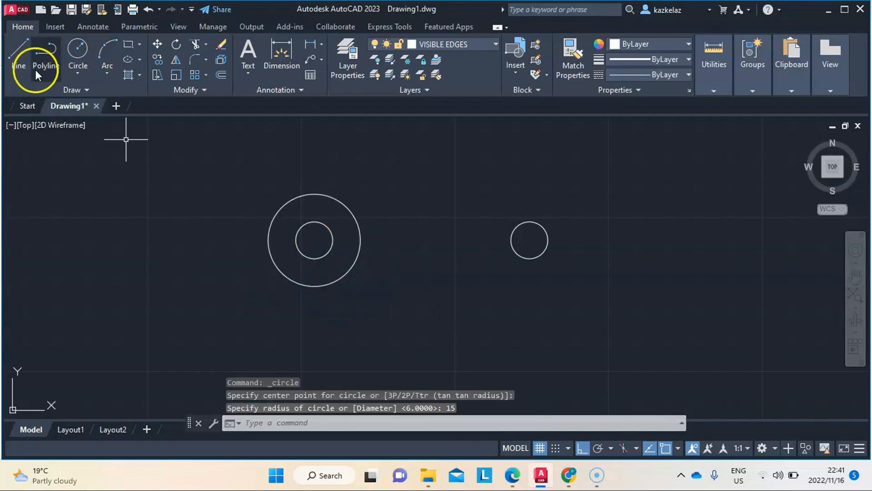
pyautogui.click(78, 48)
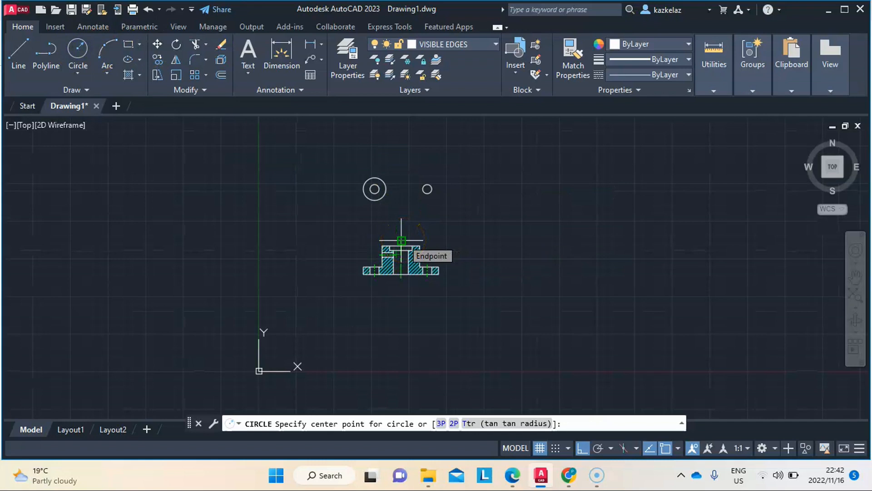
pyautogui.scroll(4, 377, 178)
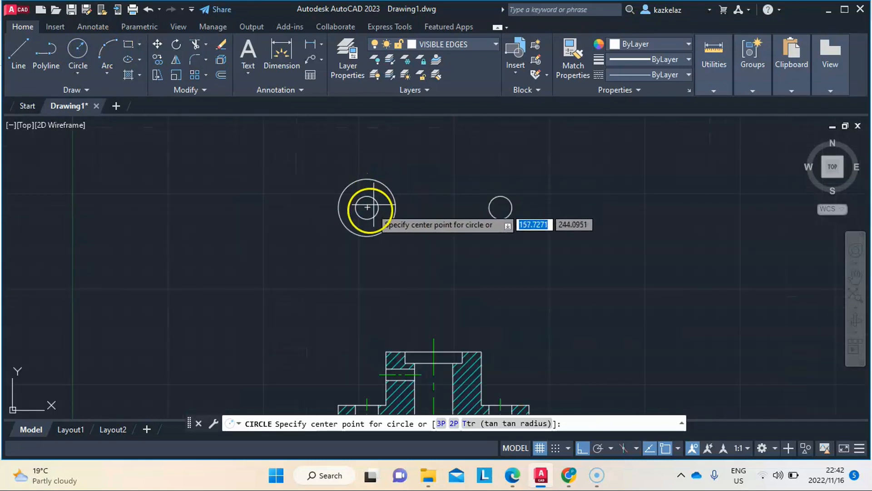
pyautogui.scroll(-2, 368, 209)
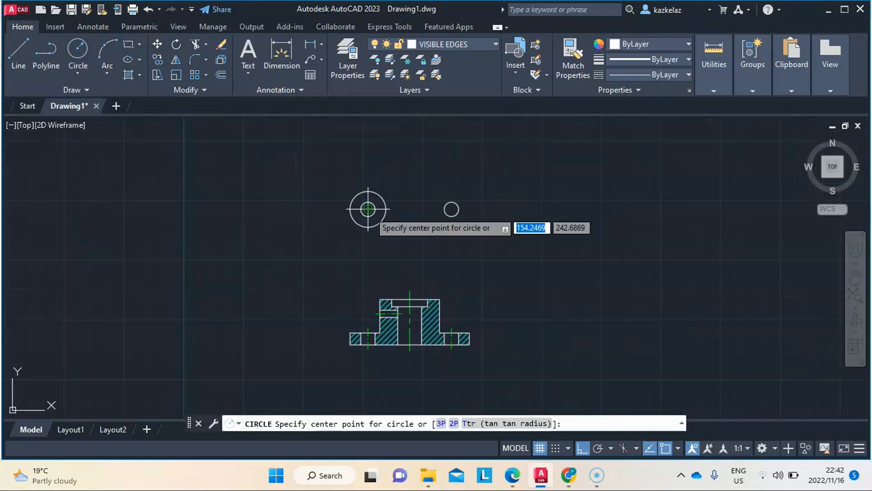
pyautogui.scroll(-2, 368, 209)
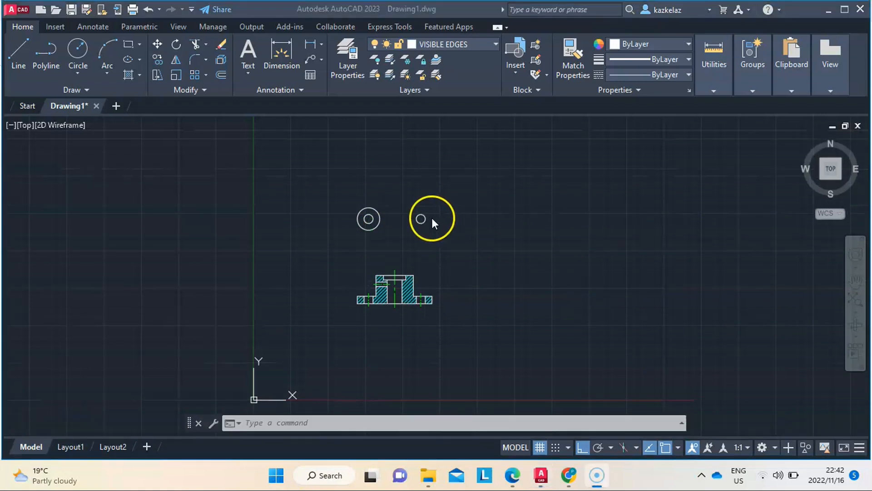
# Draw a circle of radius 25 centered 35 to the right of the top view's left hole center.
pyautogui.moveTo(539, 474)
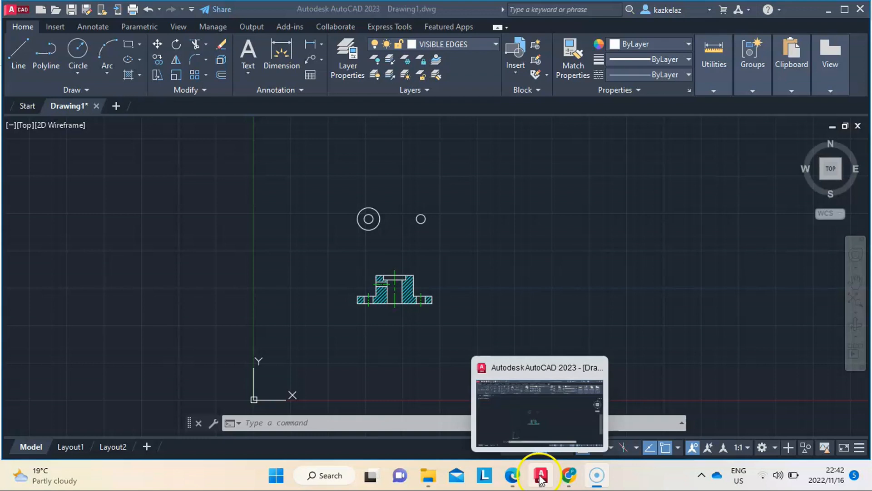
pyautogui.click(542, 413)
pyautogui.scroll(2, 391, 227)
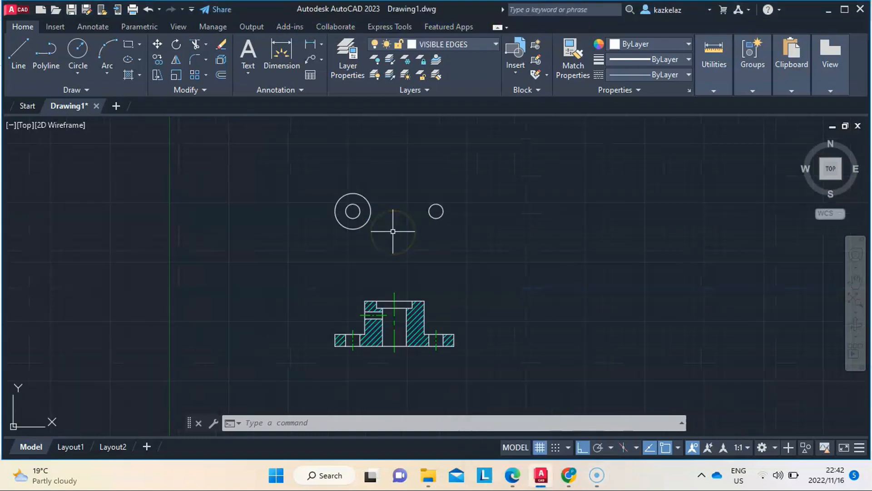
pyautogui.scroll(2, 388, 223)
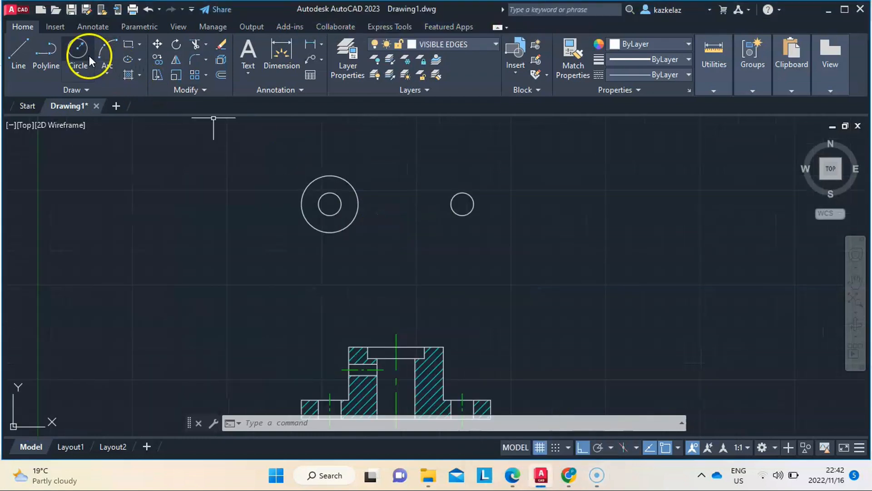
pyautogui.click(77, 49)
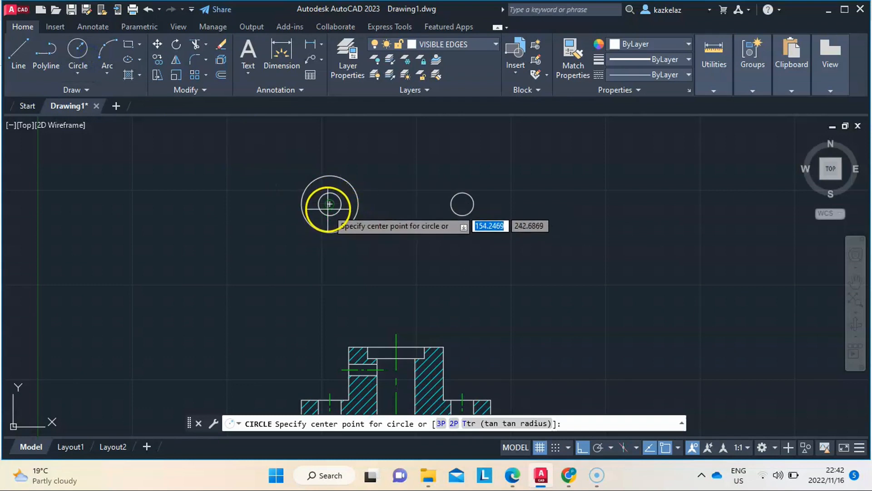
pyautogui.scroll(3, 330, 204)
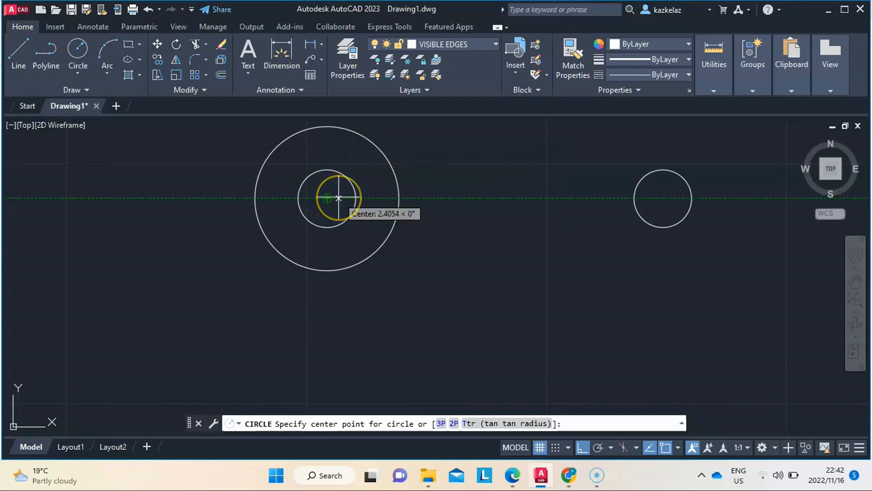
pyautogui.write('35')
pyautogui.press('Return')
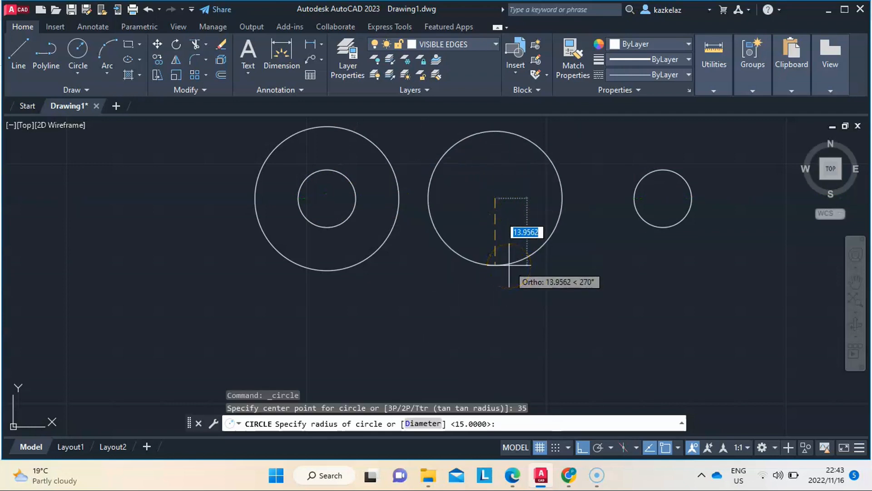
pyautogui.write('25')
pyautogui.press('Return')
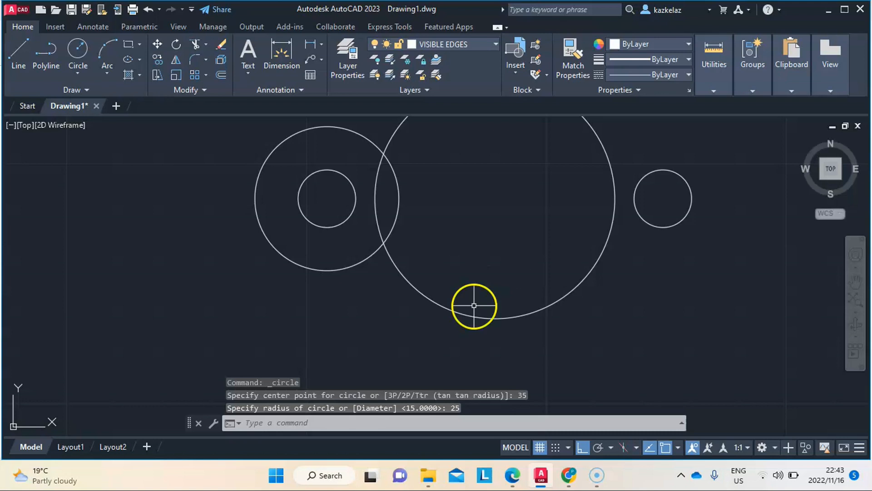
# Draw a line from the top of the radius 15 circle tangent to the radius 25 circle, and back tangent to the radius 15 circle.
pyautogui.scroll(-5, 475, 305)
pyautogui.scroll(4, 474, 306)
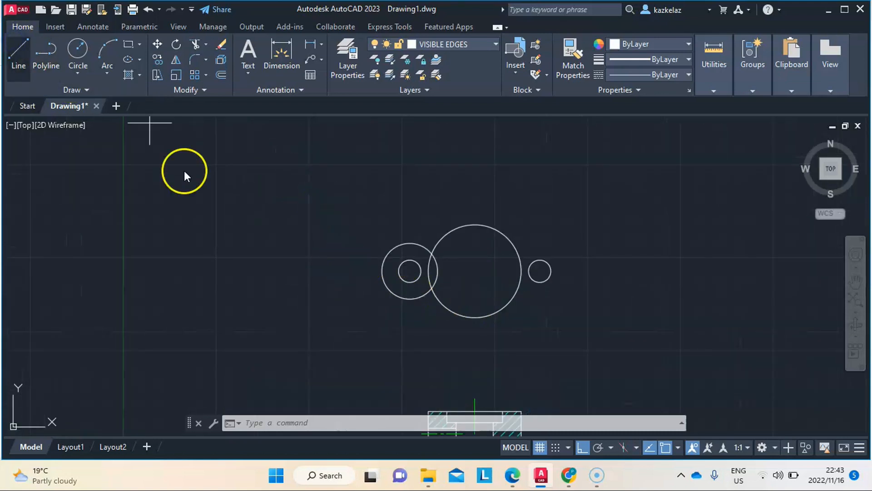
pyautogui.click(409, 243)
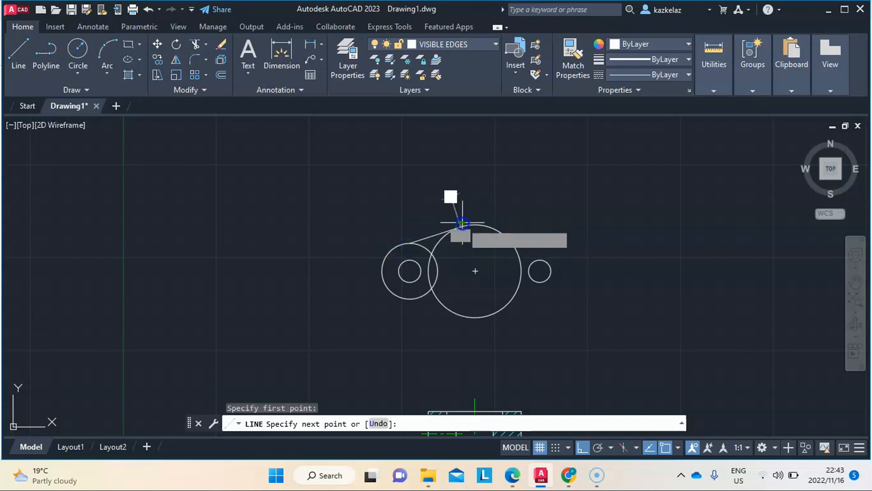
pyautogui.click(463, 224)
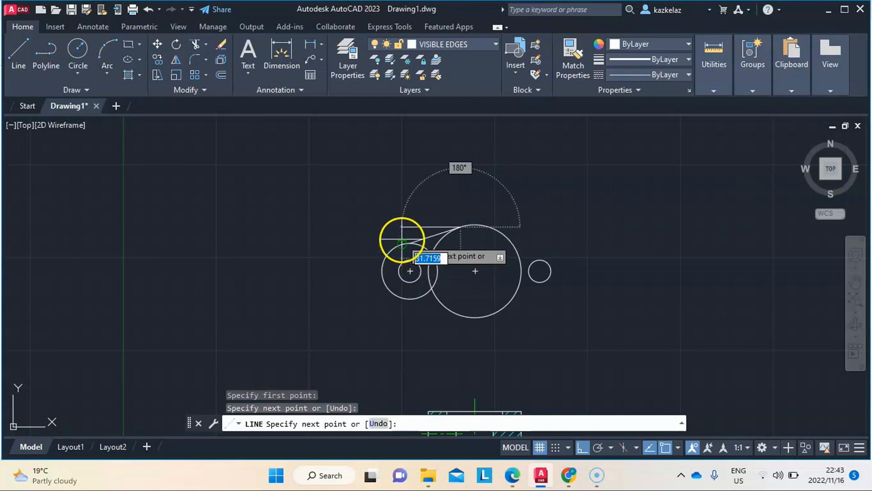
pyautogui.click(402, 241)
pyautogui.press('Escape')
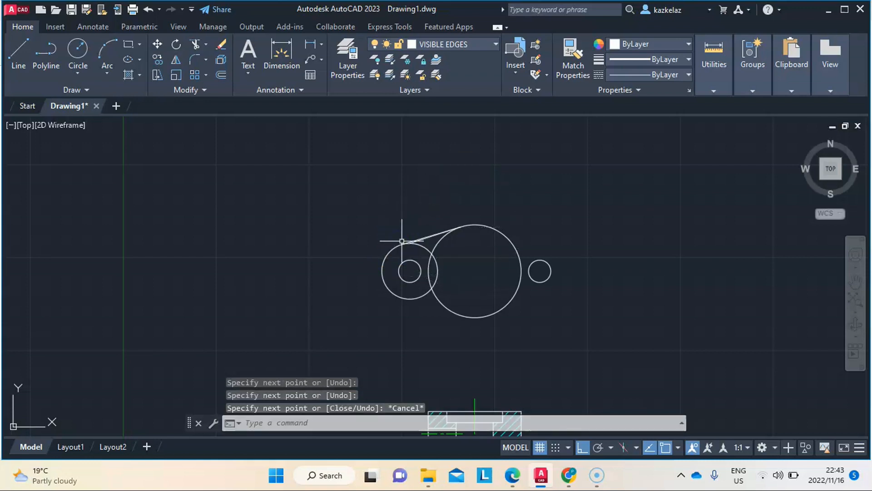
# Erase the redundant line that starts at the top quadrant of the radius 15 circle, leaving only the true tangent line.
pyautogui.scroll(4, 414, 241)
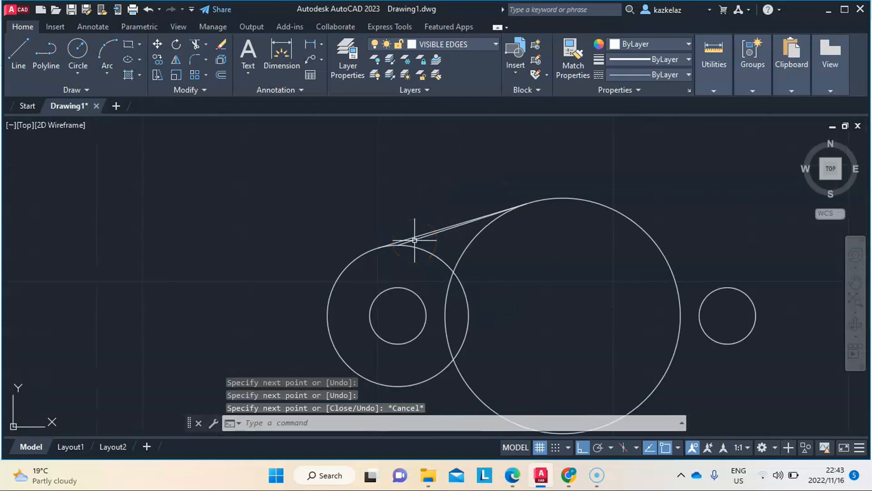
pyautogui.click(415, 241)
pyautogui.rightClick(414, 240)
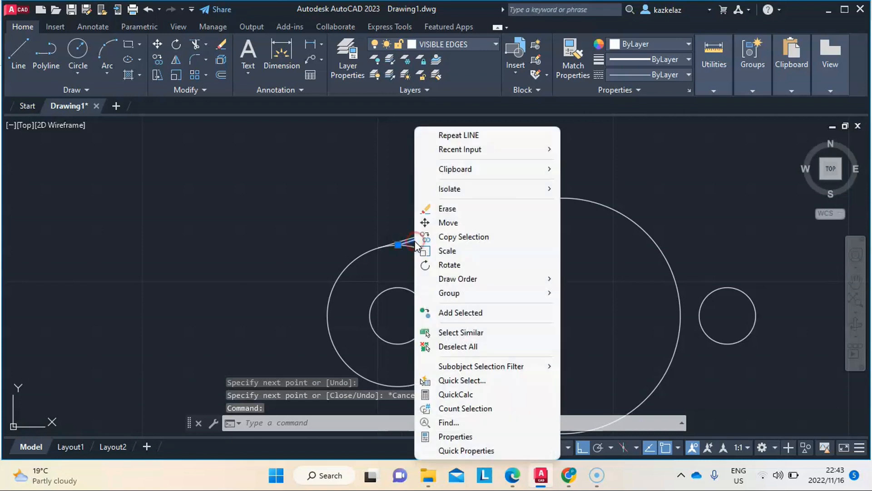
pyautogui.click(486, 208)
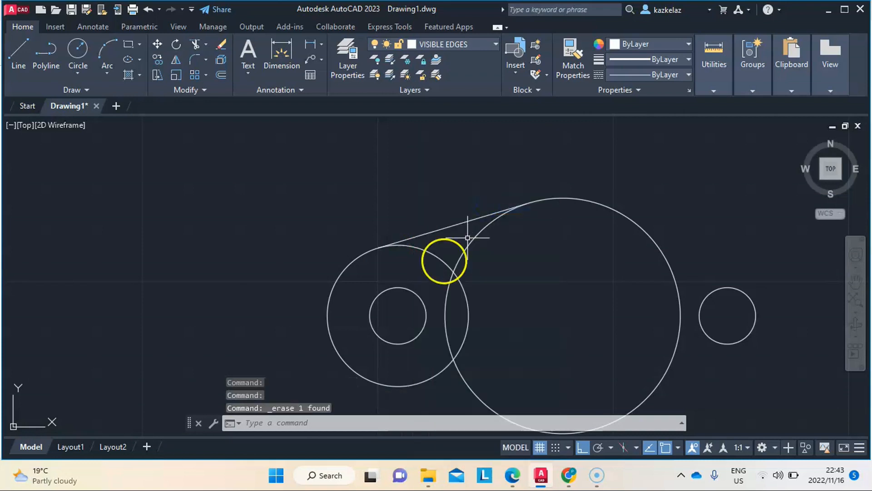
# Mirror the upper tangent line about the horizontal axis through the left hole's center, keeping the source object.
pyautogui.scroll(-2, 432, 268)
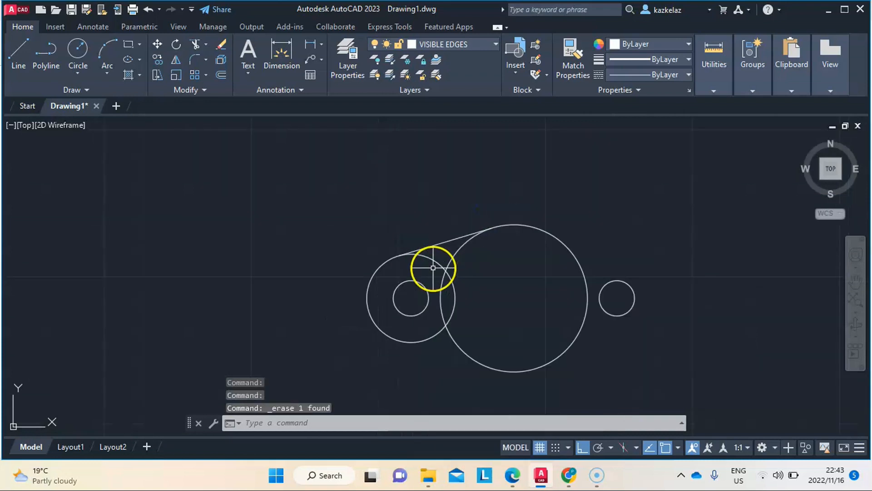
pyautogui.click(440, 244)
pyautogui.click(175, 60)
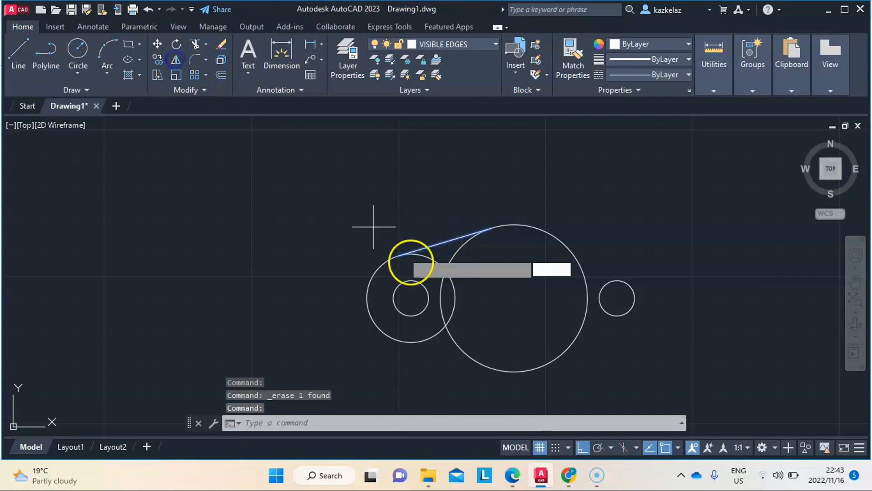
pyautogui.click(411, 313)
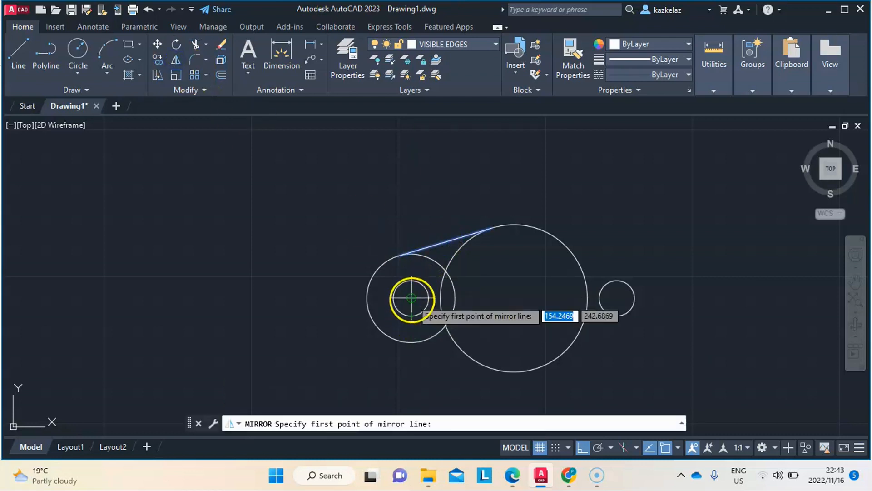
pyautogui.click(306, 313)
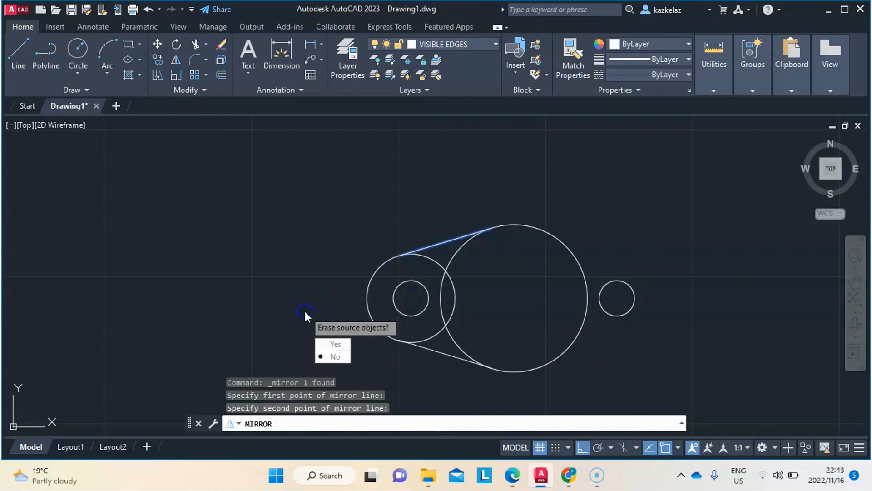
pyautogui.click(323, 355)
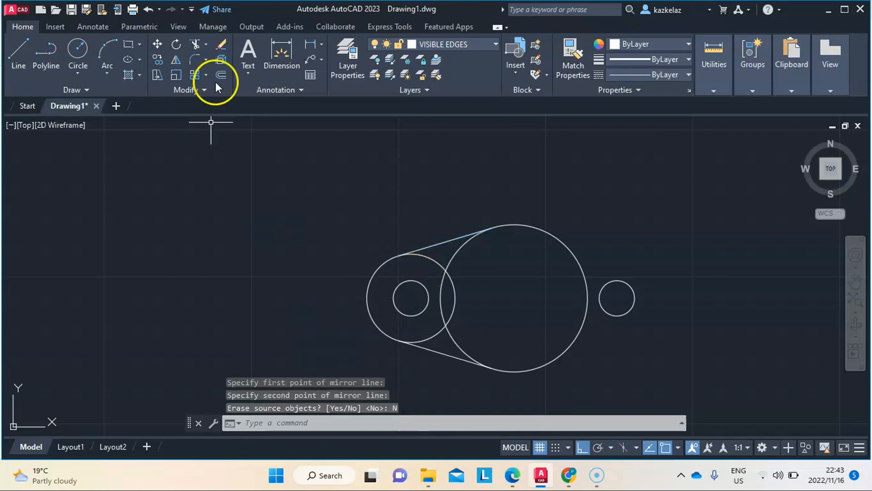
# Trim the radius 15 circle between the two tangent lines, leaving only its outer left arc.
pyautogui.click(196, 47)
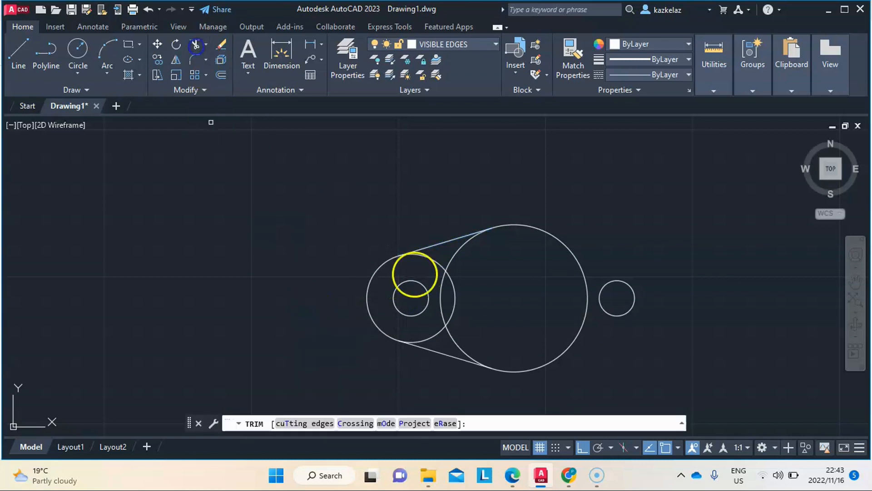
pyautogui.click(455, 302)
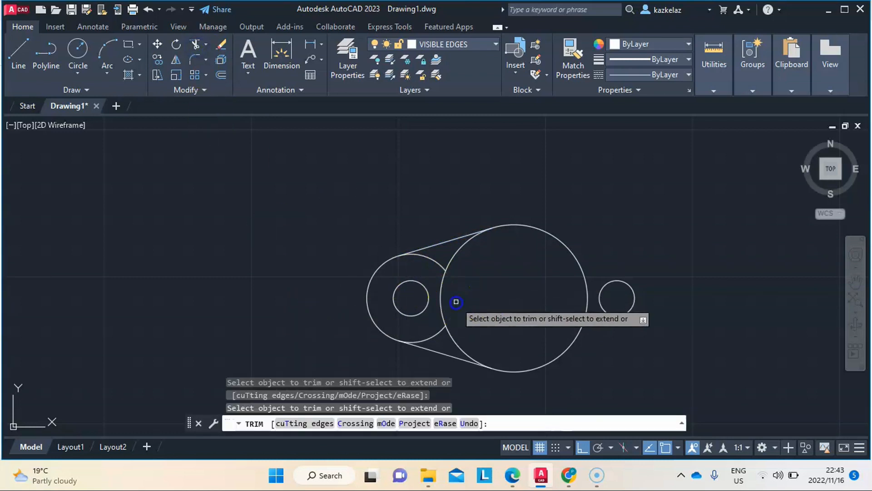
pyautogui.click(437, 332)
pyautogui.click(438, 265)
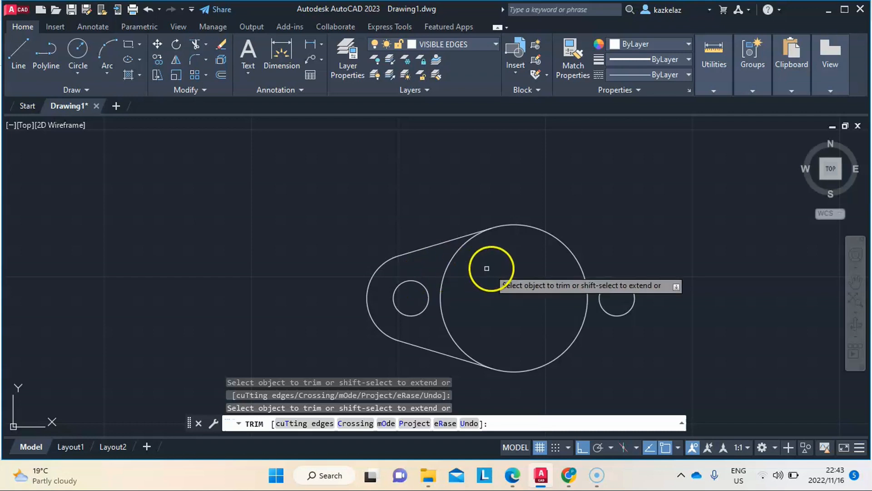
pyautogui.press('Escape')
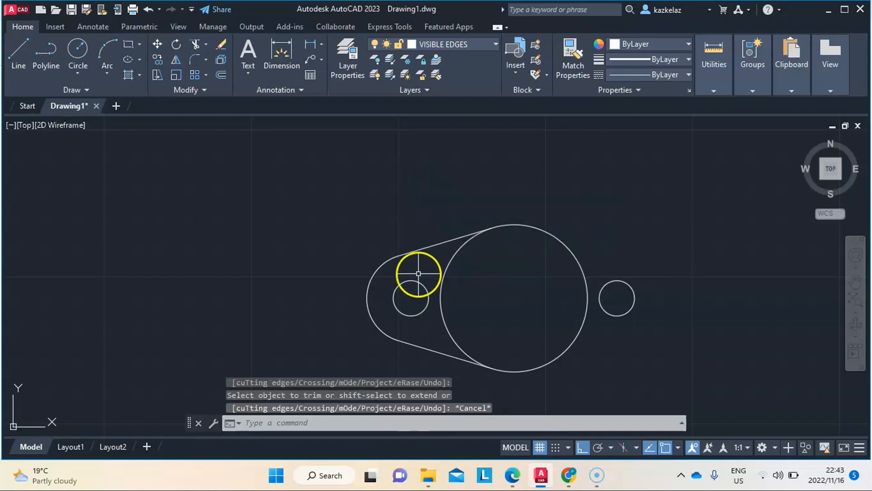
# Mirror the left arc and both tangent lines about the vertical axis through the radius 25 circle's center, keeping the source objects.
pyautogui.click(418, 249)
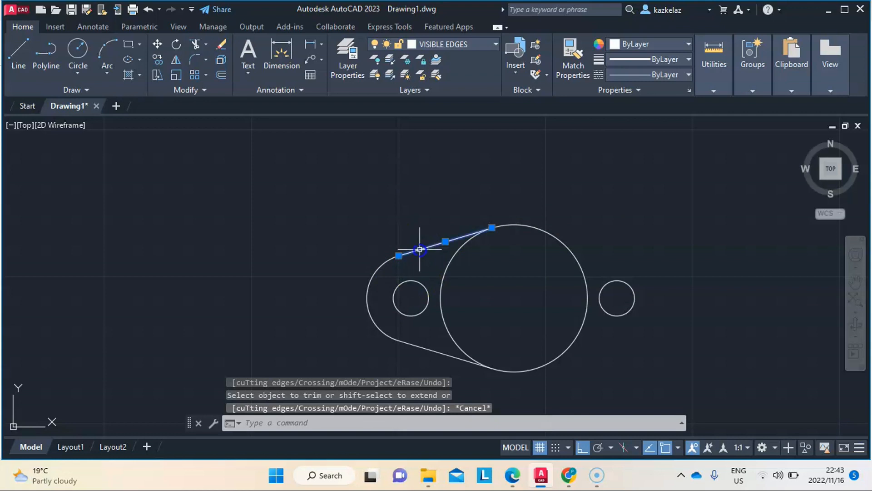
pyautogui.click(389, 262)
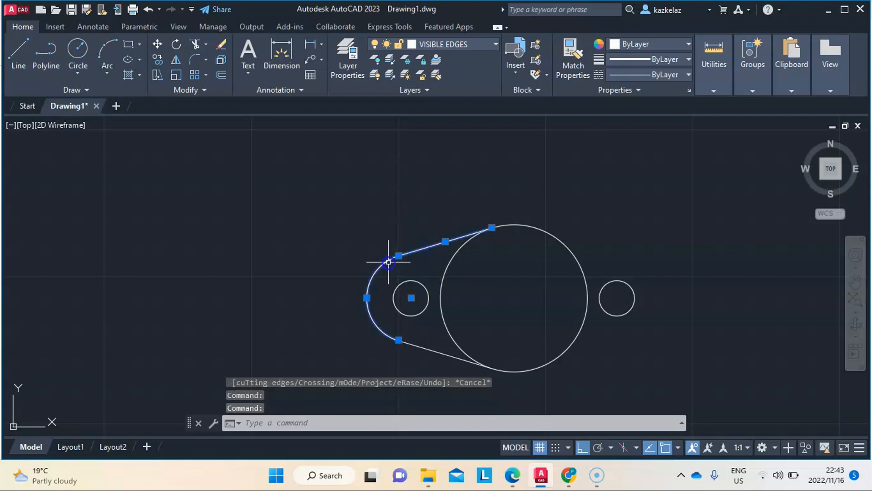
pyautogui.click(417, 345)
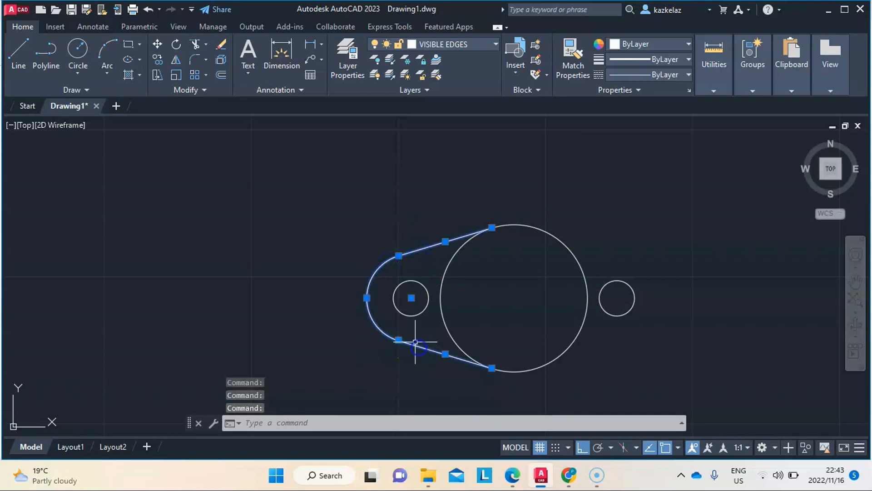
pyautogui.click(175, 61)
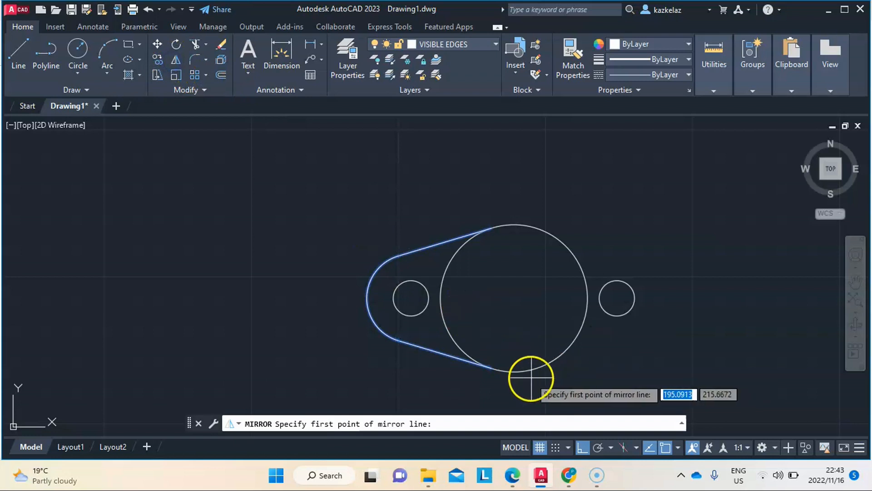
pyautogui.click(514, 224)
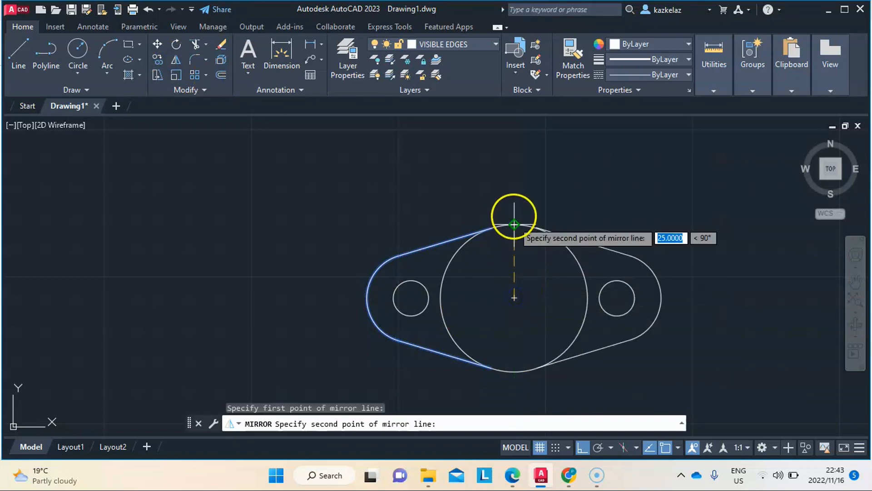
pyautogui.click(513, 192)
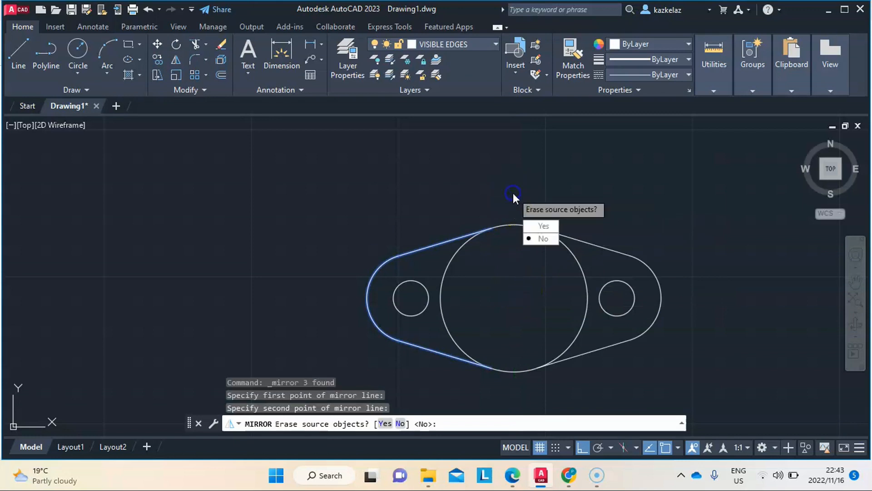
pyautogui.click(552, 239)
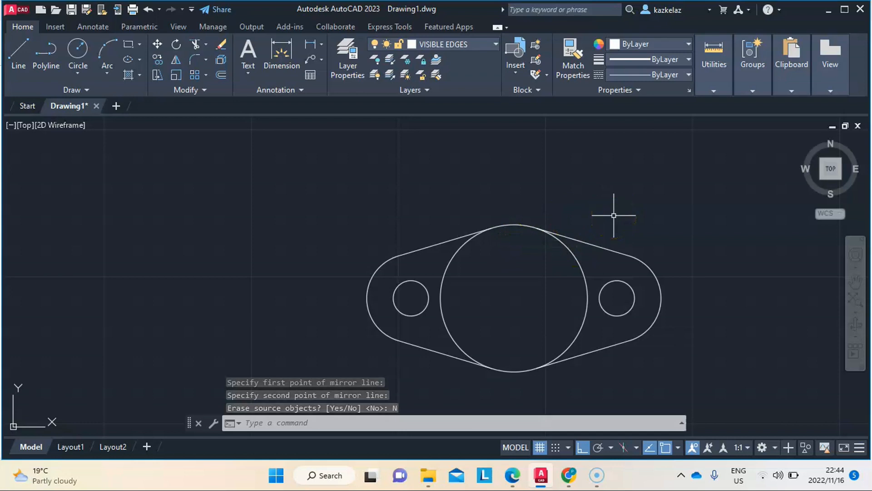
# Offset the radius 25 circle inward by 10, and offset the resulting circle inward by 5.
pyautogui.click(451, 268)
pyautogui.click(218, 74)
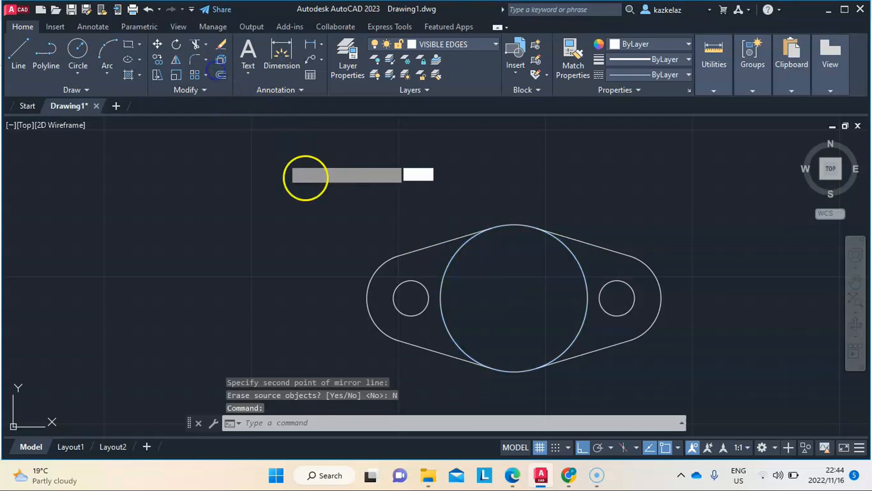
pyautogui.write('10')
pyautogui.press('Return')
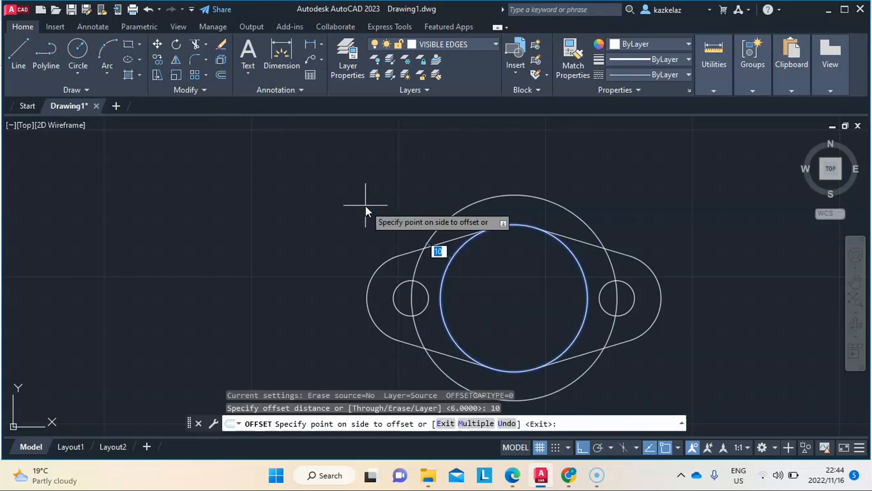
pyautogui.click(512, 279)
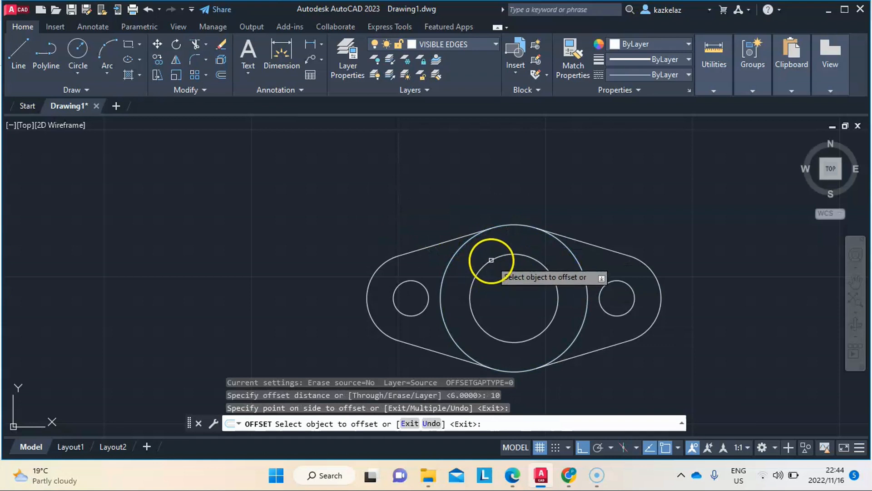
pyautogui.click(492, 262)
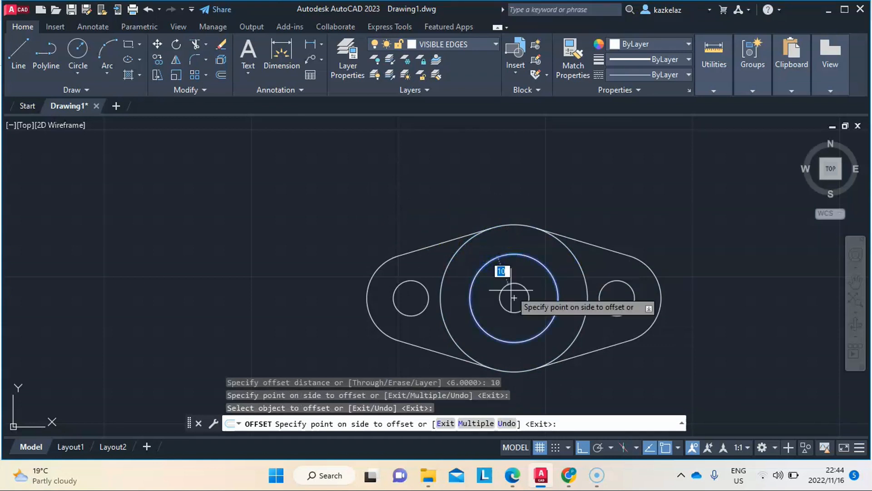
pyautogui.press('Return')
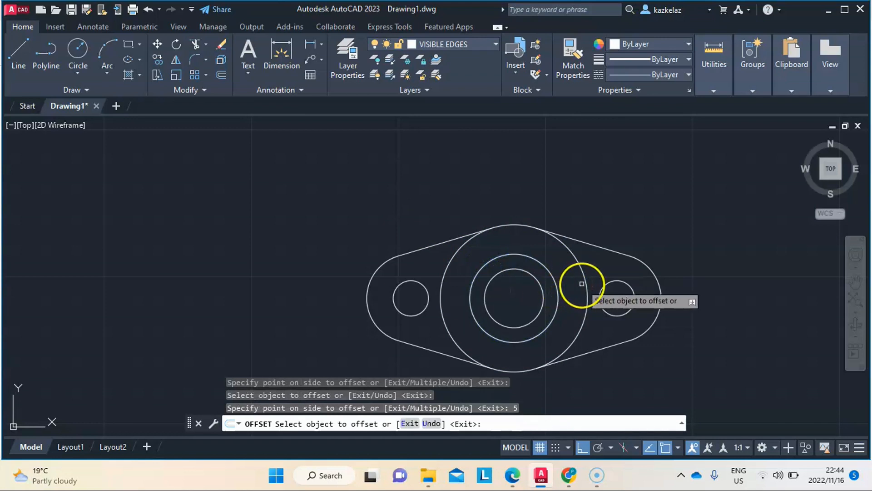
# Draw a horizontal line in the top view from the bore's center to the left quadrant of the radius 25 circle.
pyautogui.scroll(-3, 599, 211)
pyautogui.scroll(1, 580, 255)
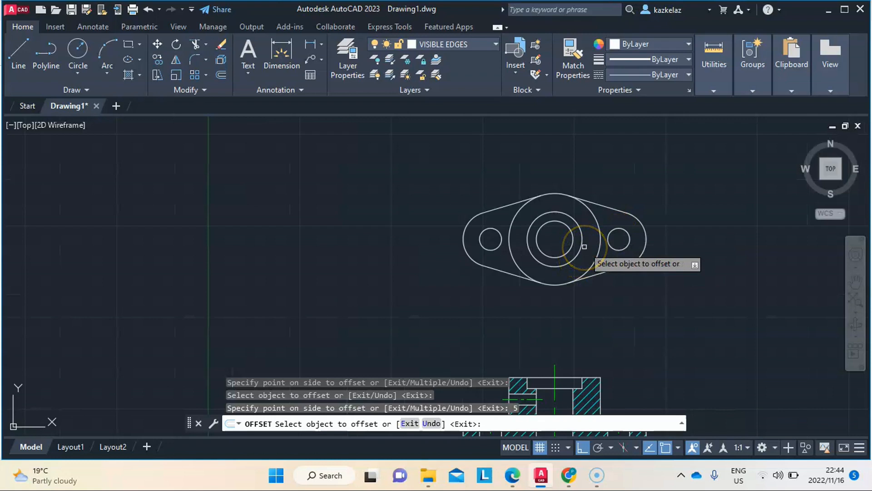
pyautogui.scroll(3, 584, 247)
pyautogui.scroll(-1, 584, 246)
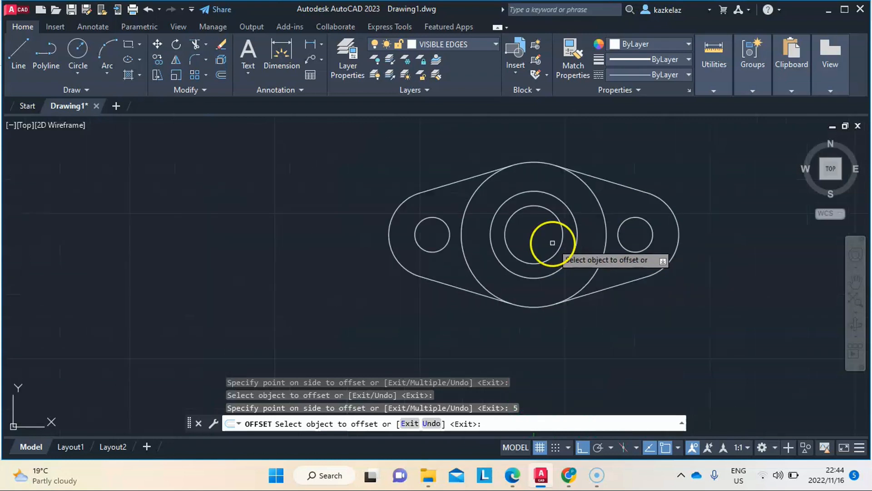
pyautogui.press('Escape')
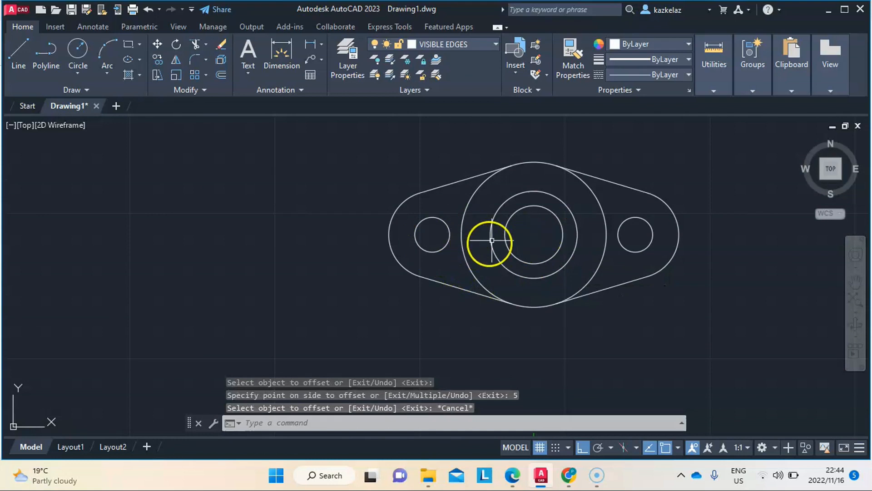
pyautogui.click(20, 53)
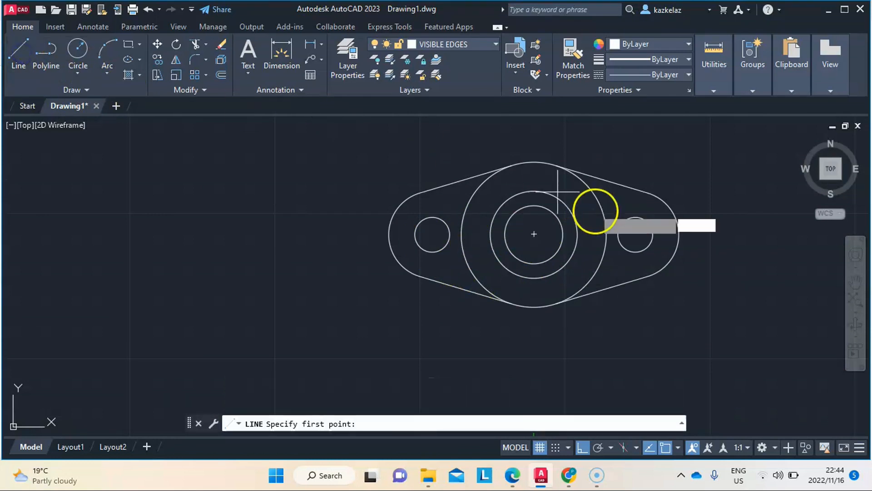
pyautogui.click(536, 234)
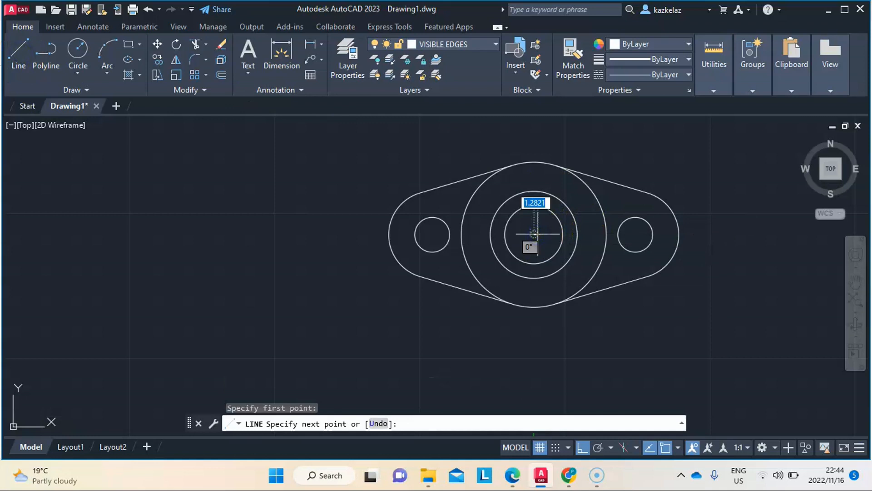
pyautogui.click(461, 235)
pyautogui.press('Escape')
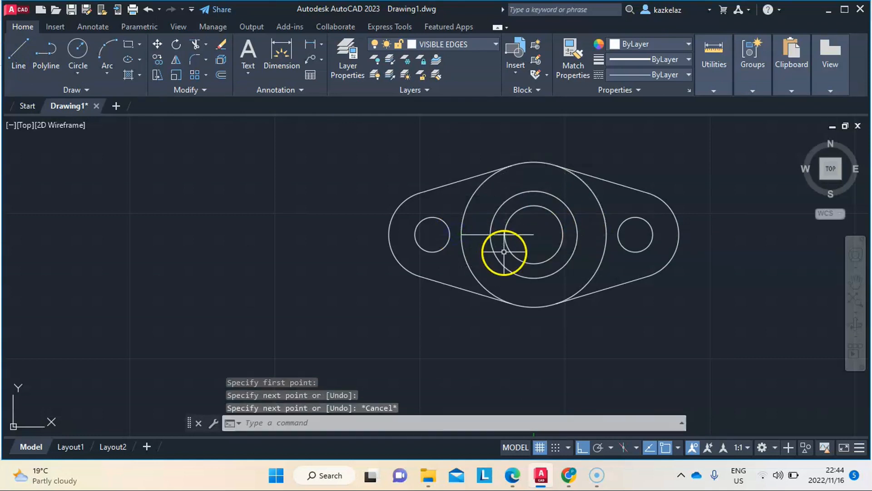
# Trim away the part of the horizontal line inside the smallest concentric bore circle.
pyautogui.click(197, 48)
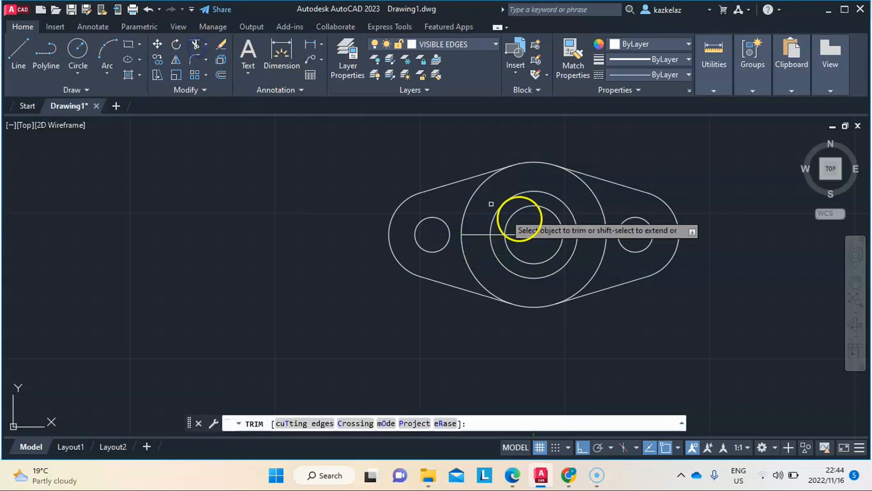
pyautogui.moveTo(533, 236)
pyautogui.mouseDown()
pyautogui.moveTo(521, 224)
pyautogui.moveTo(509, 230)
pyautogui.mouseUp()
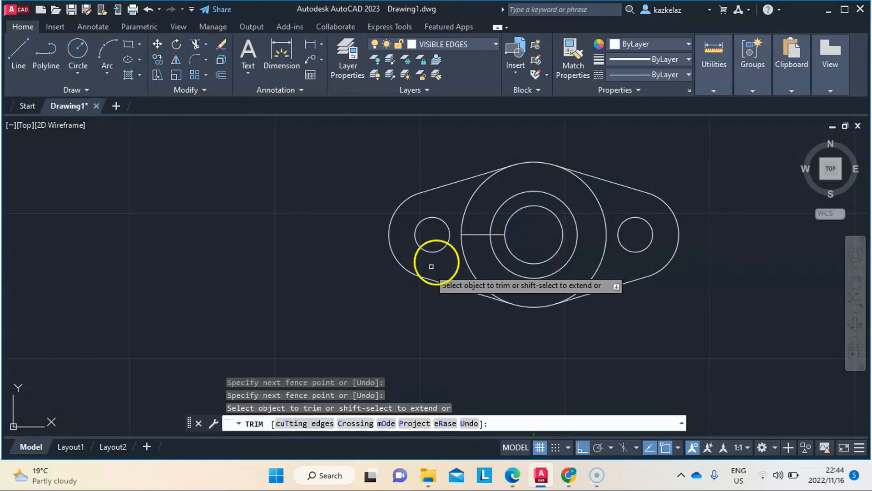
pyautogui.press('Escape')
# Offset the trimmed horizontal line by 3 both below and above to form the side hole's edges.
pyautogui.click(483, 234)
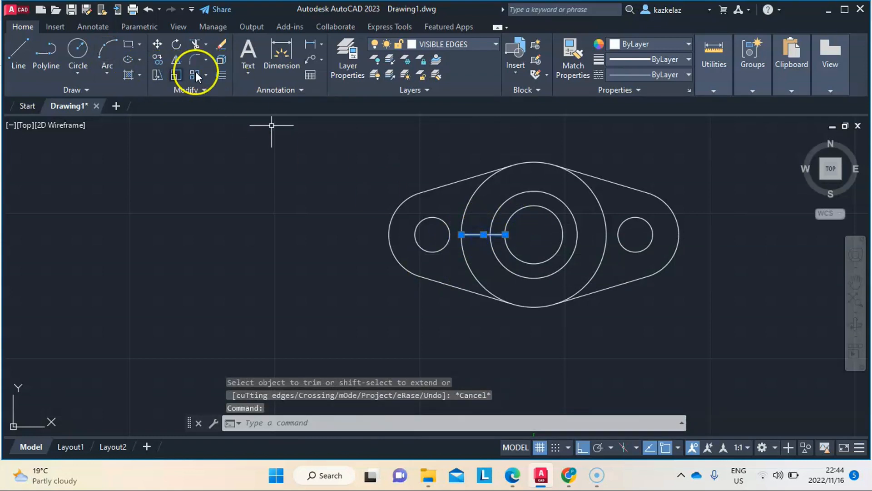
pyautogui.click(220, 74)
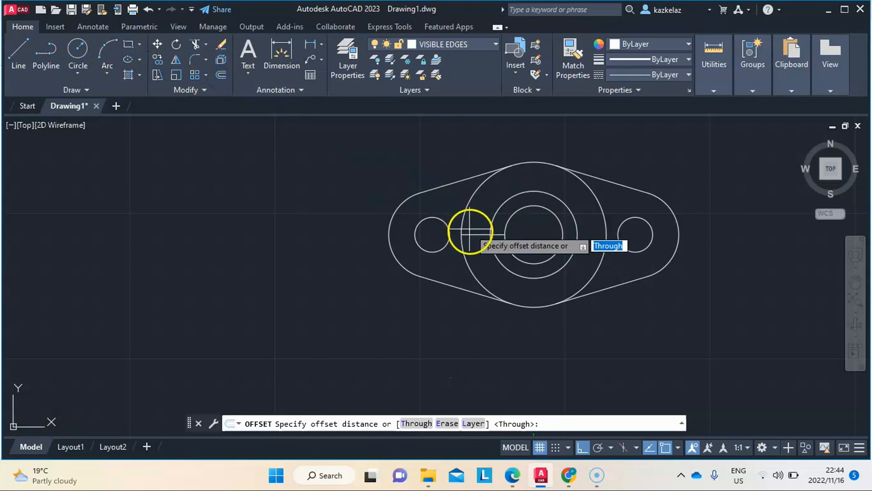
pyautogui.press('BackSpace')
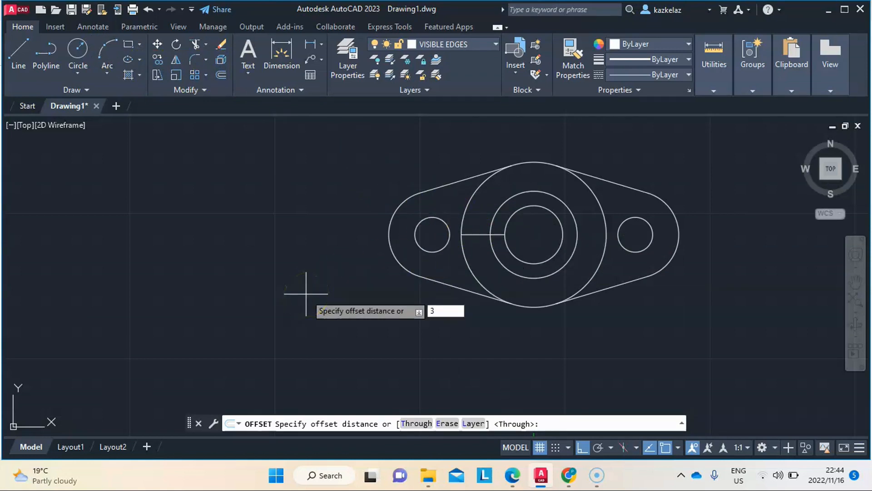
pyautogui.write('3')
pyautogui.press('Return')
pyautogui.click(420, 350)
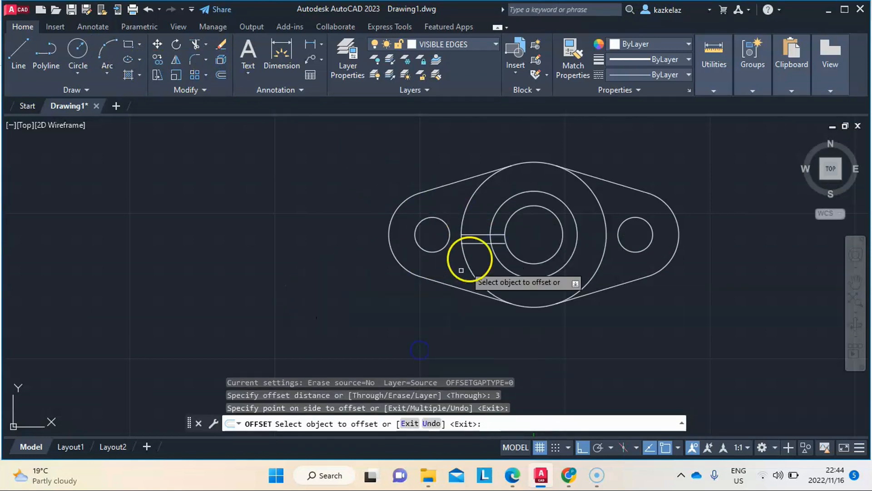
pyautogui.click(480, 234)
pyautogui.click(455, 148)
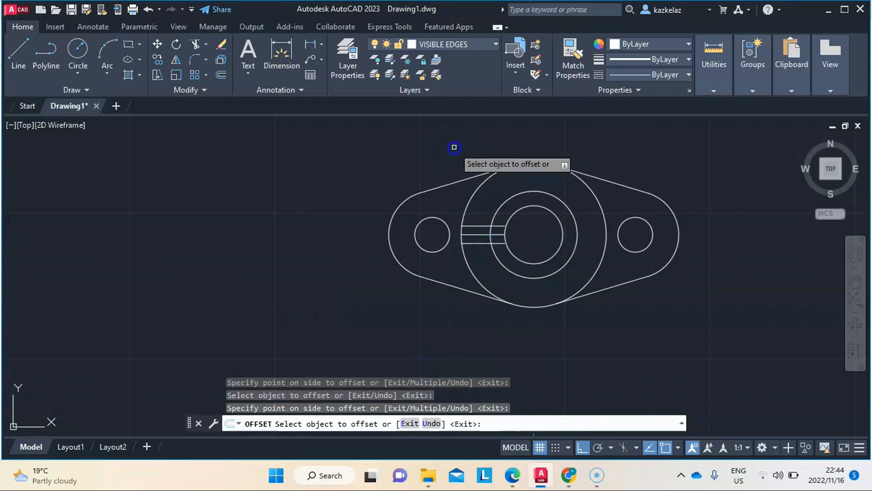
pyautogui.press('Escape')
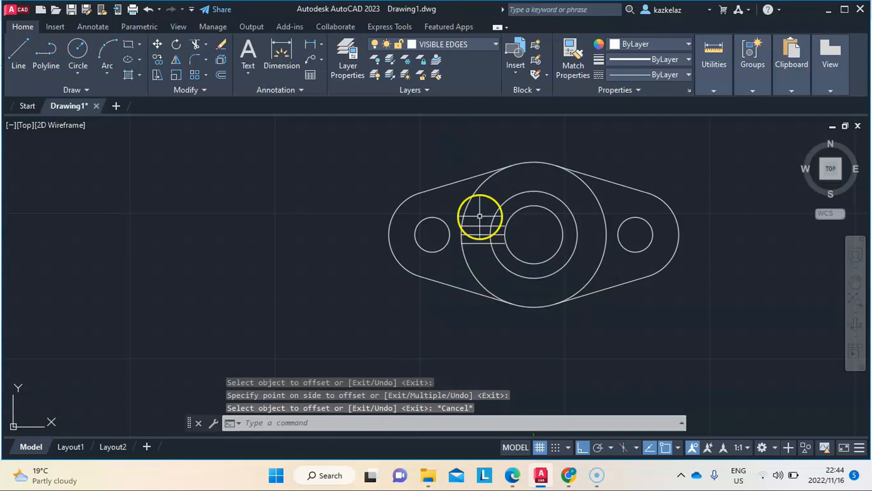
# Erase the original middle line between the two offset lines.
pyautogui.click(473, 234)
pyautogui.rightClick(474, 234)
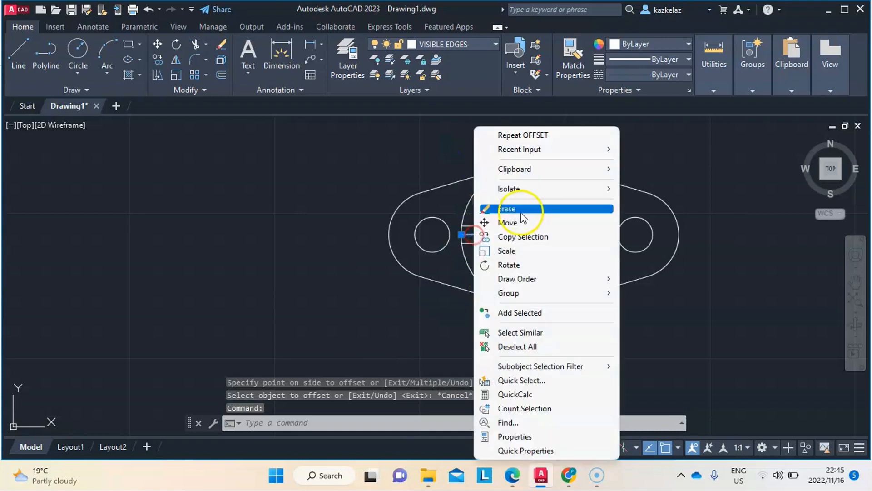
pyautogui.click(536, 209)
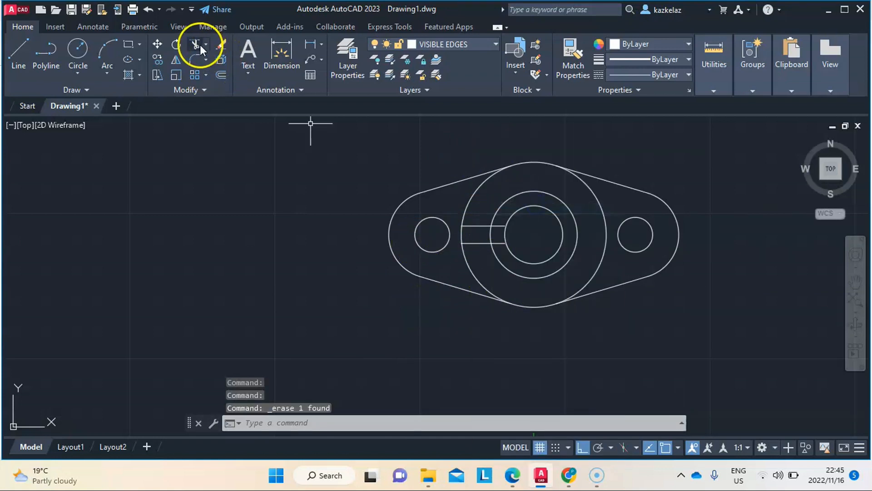
# Move both side hole edge lines in the top view to the HIDDEN DETAIL layer.
pyautogui.click(487, 226)
pyautogui.click(484, 243)
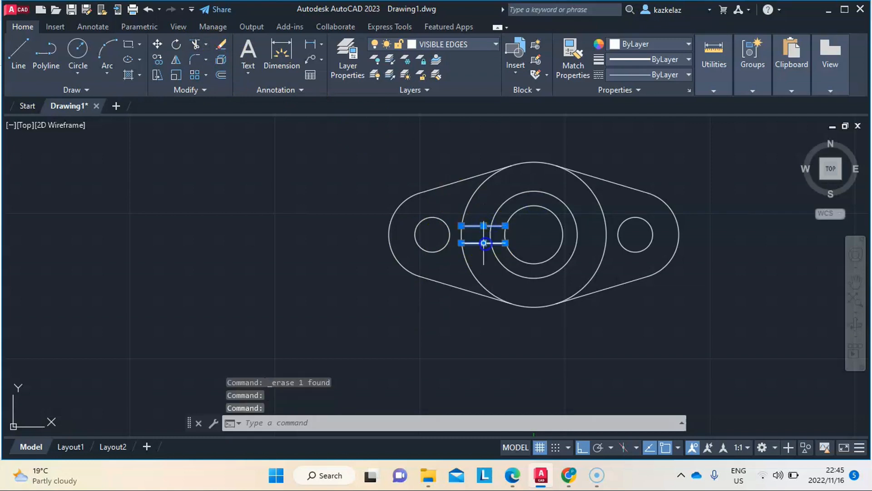
pyautogui.click(455, 46)
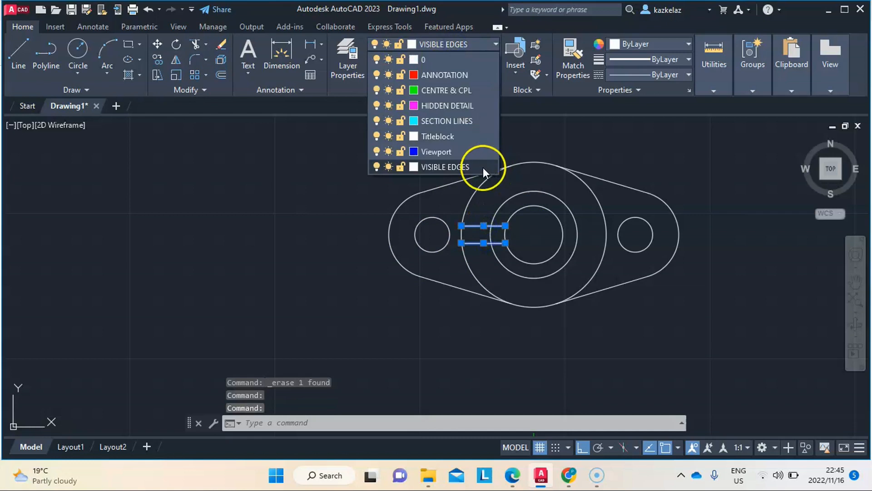
pyautogui.click(465, 104)
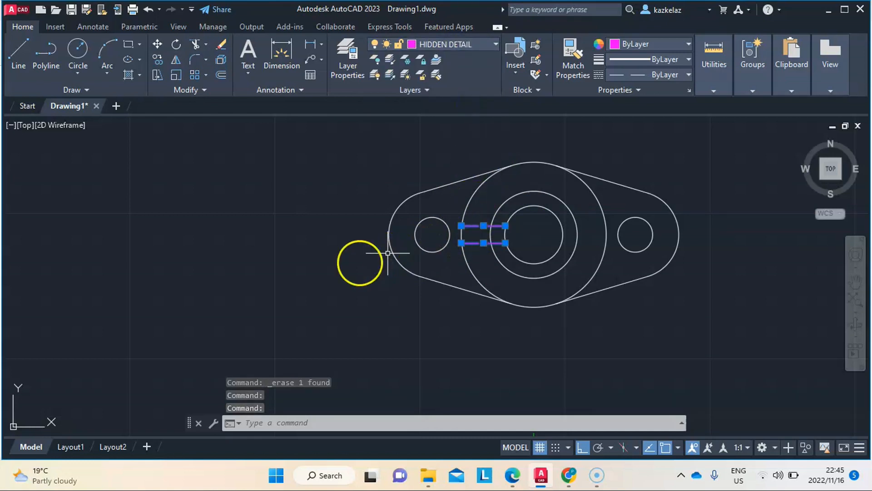
pyautogui.press('Escape')
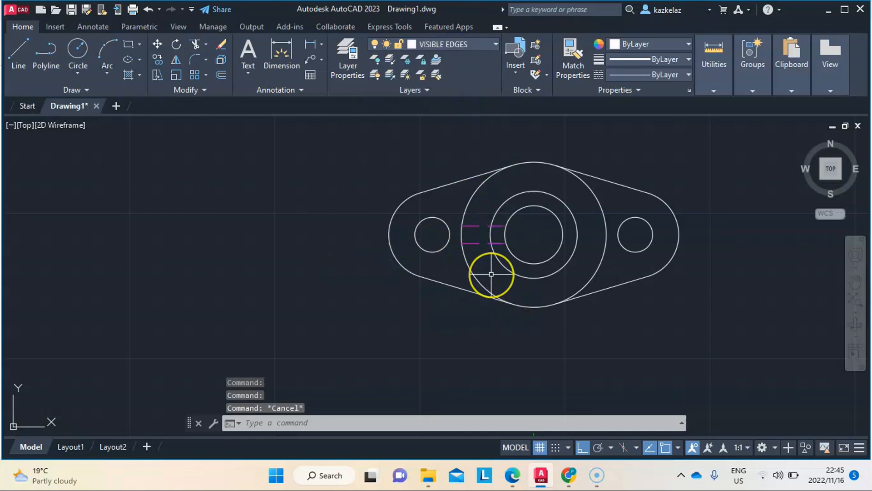
# Add a centerline between the two hidden side hole edges in the top view.
pyautogui.scroll(-4, 492, 274)
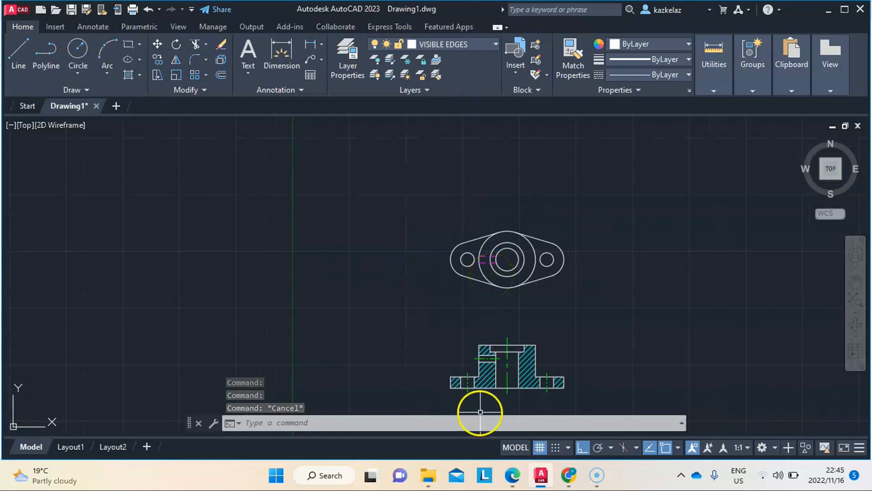
pyautogui.scroll(2, 481, 412)
pyautogui.scroll(-2, 494, 318)
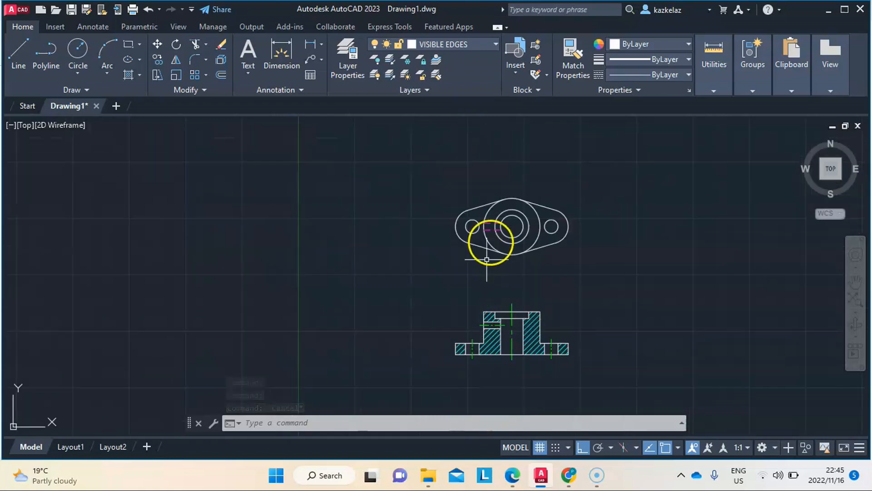
pyautogui.scroll(4, 494, 226)
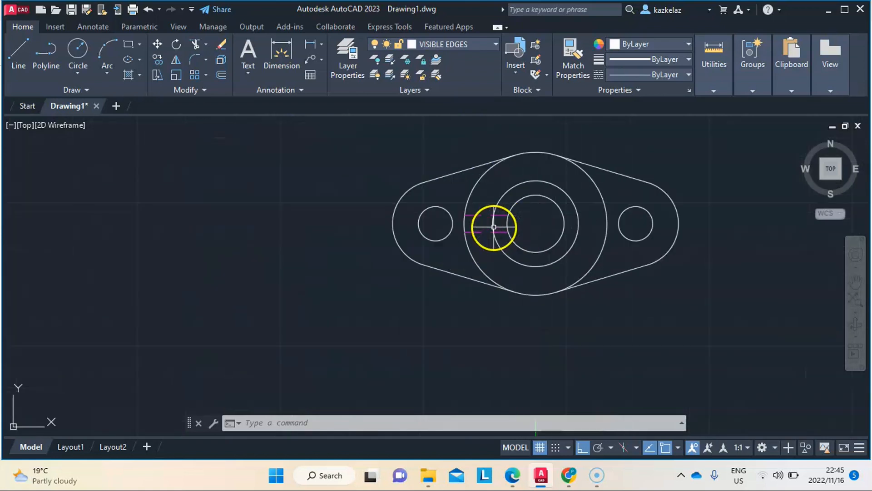
pyautogui.click(97, 28)
pyautogui.click(468, 65)
pyautogui.click(486, 215)
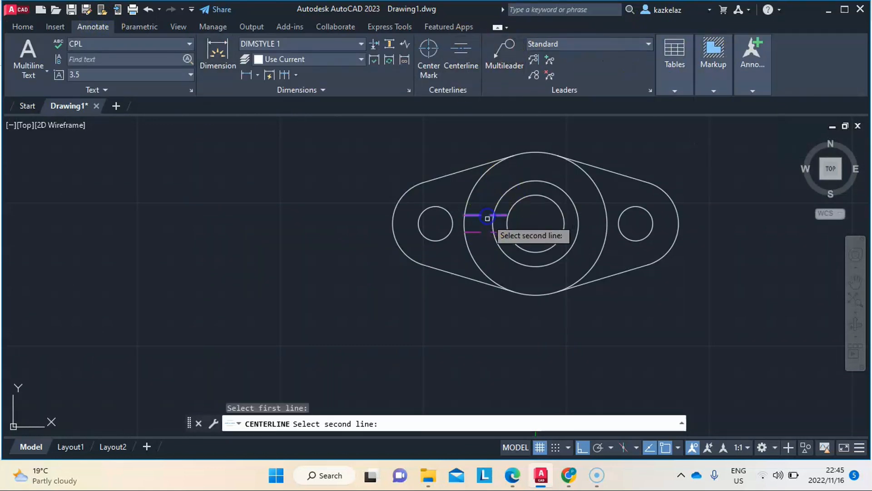
pyautogui.click(484, 232)
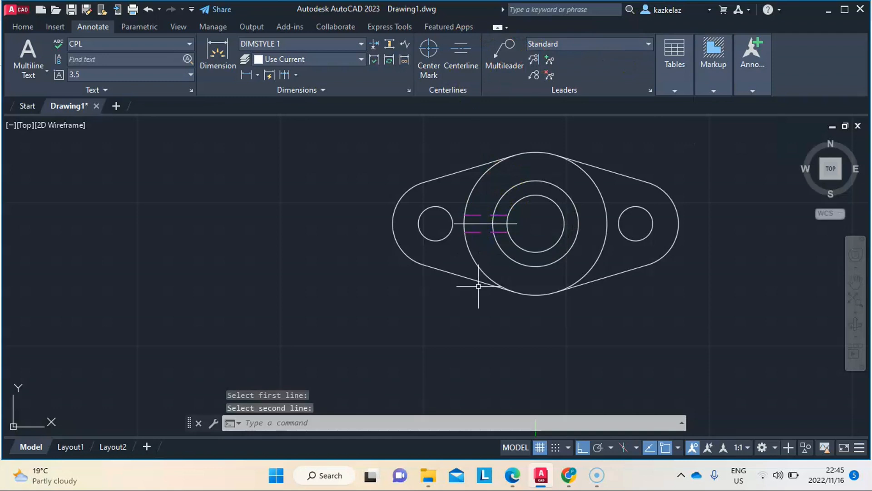
pyautogui.press('Escape')
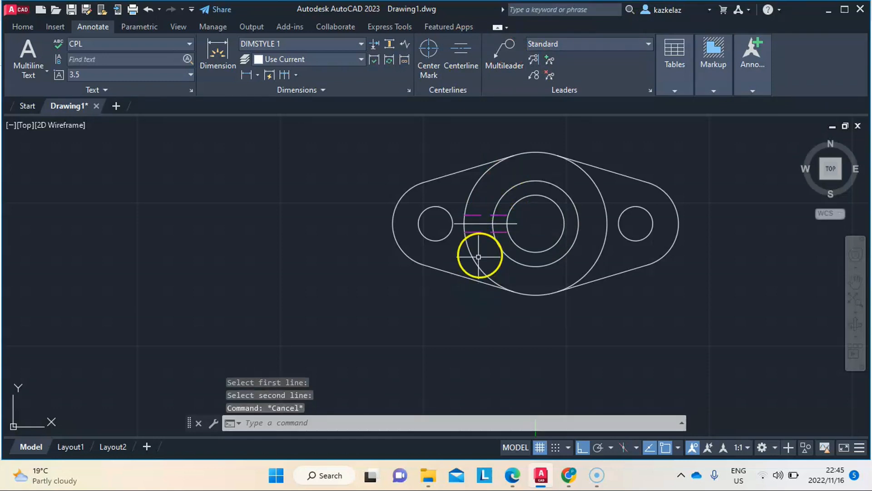
# Set the linetype scale of the side hole's centerline to 0.5.
pyautogui.click(484, 222)
pyautogui.rightClick(484, 222)
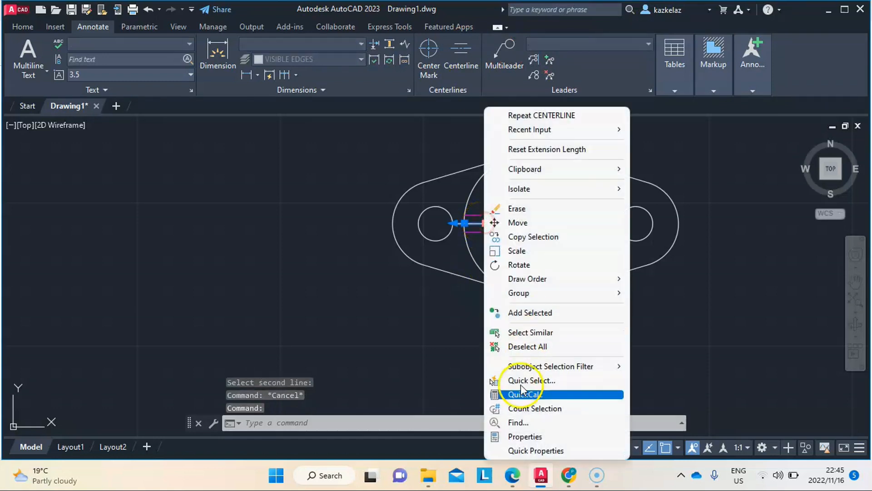
pyautogui.click(527, 436)
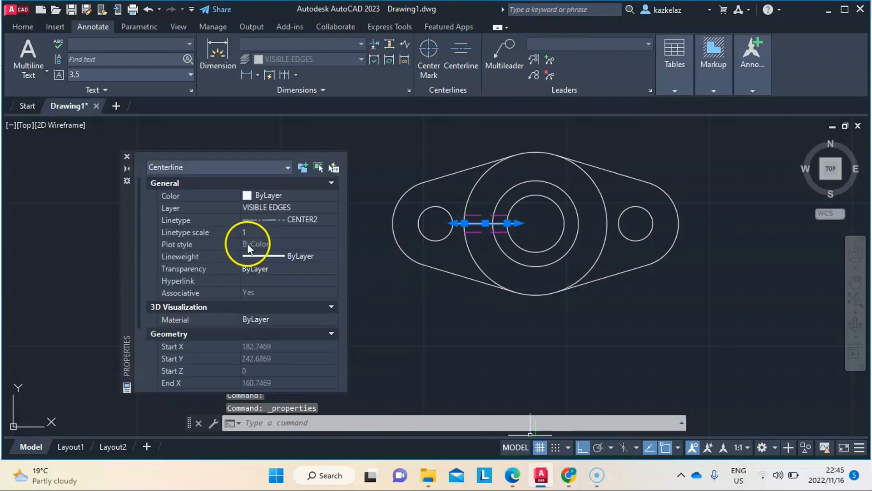
pyautogui.click(266, 233)
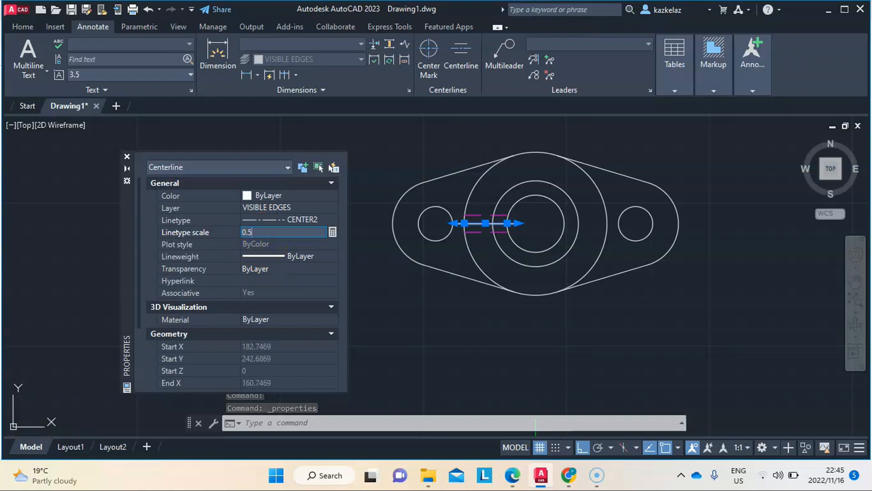
pyautogui.press('Return')
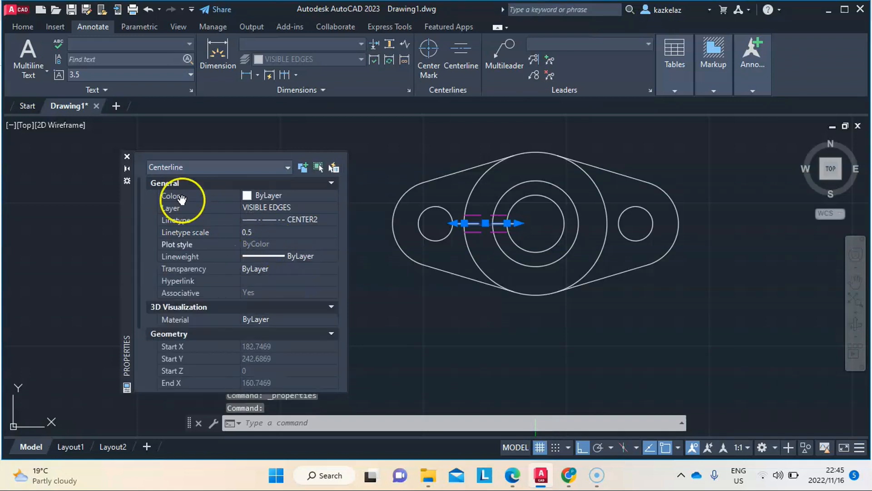
pyautogui.click(127, 156)
# Move the side hole's centerline to the CENTRE & CPL layer.
pyautogui.click(23, 26)
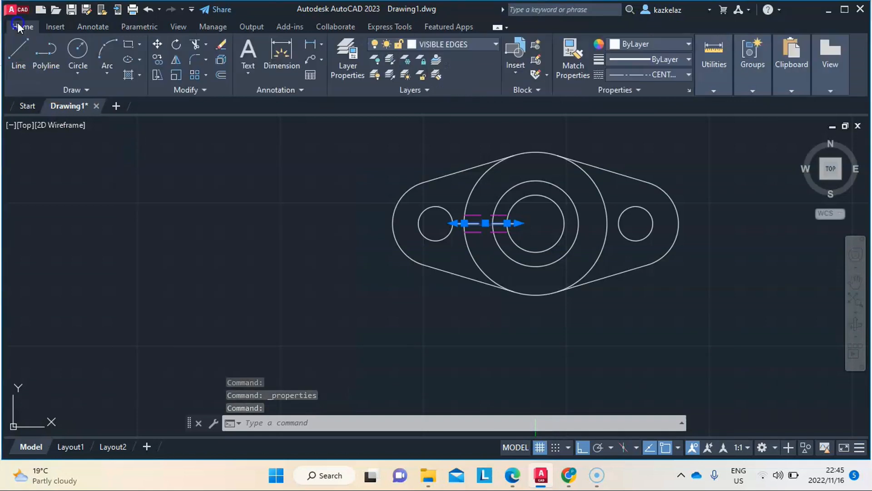
pyautogui.click(439, 45)
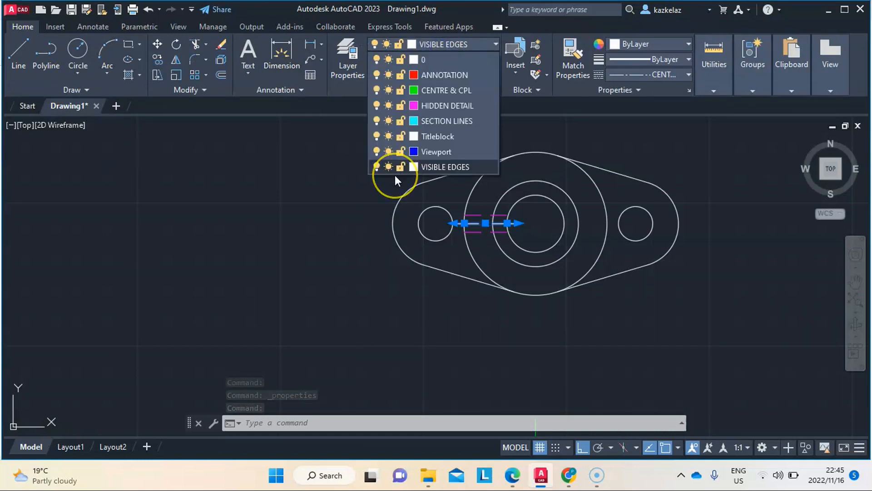
pyautogui.click(454, 91)
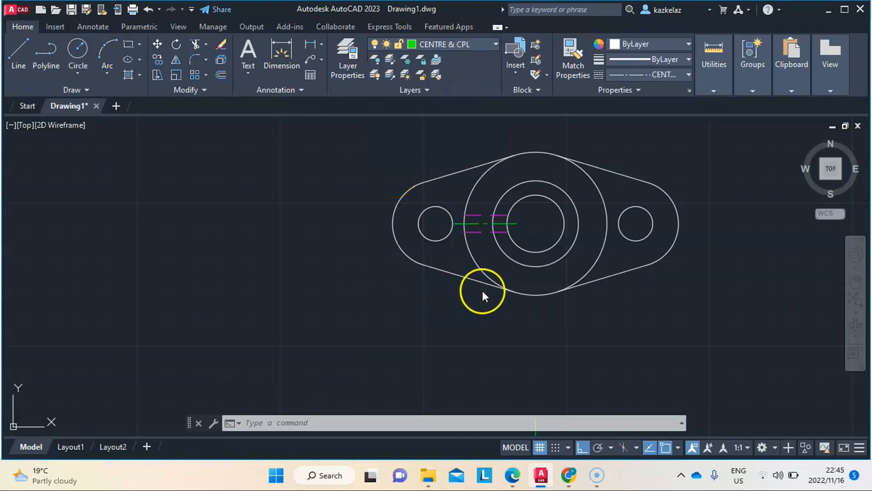
pyautogui.press('Escape')
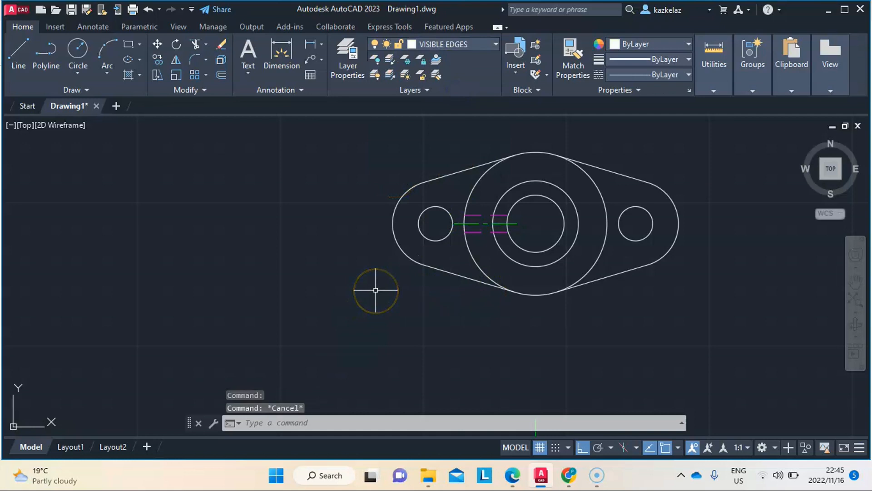
pyautogui.scroll(-3, 376, 290)
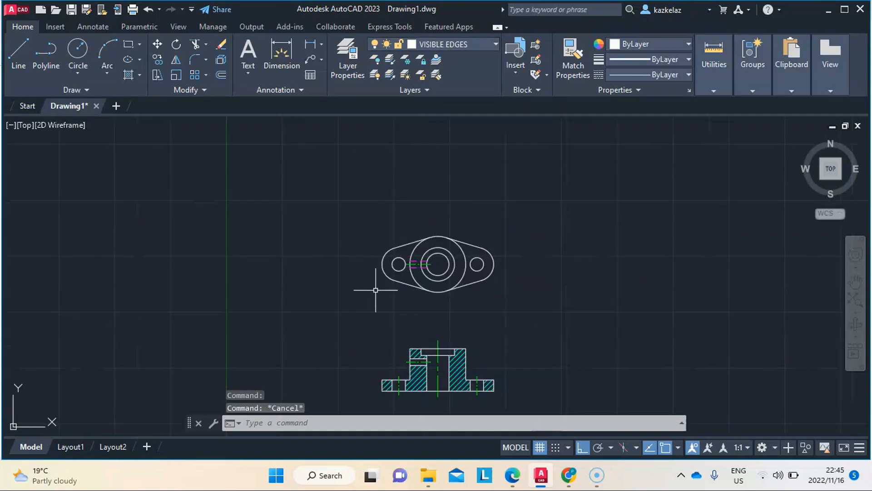
# Add center marks to the top view's two small flange holes and the large central boss circle.
pyautogui.scroll(3, 396, 277)
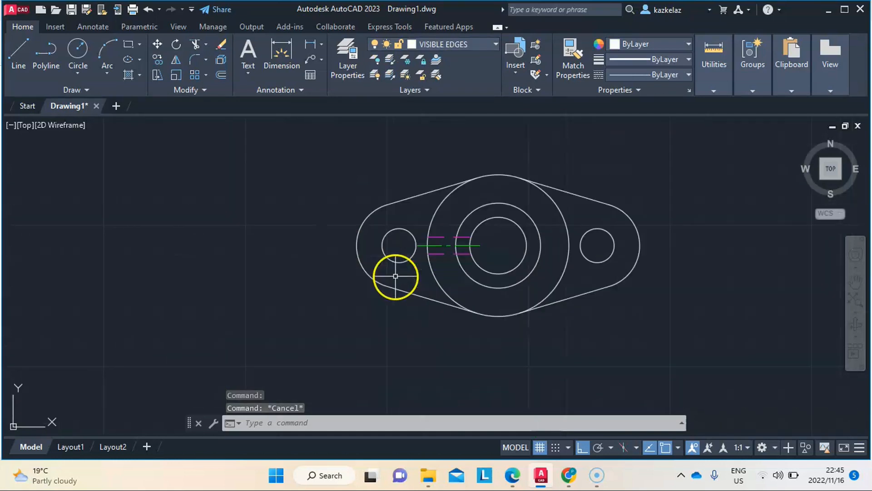
pyautogui.click(93, 27)
pyautogui.click(430, 51)
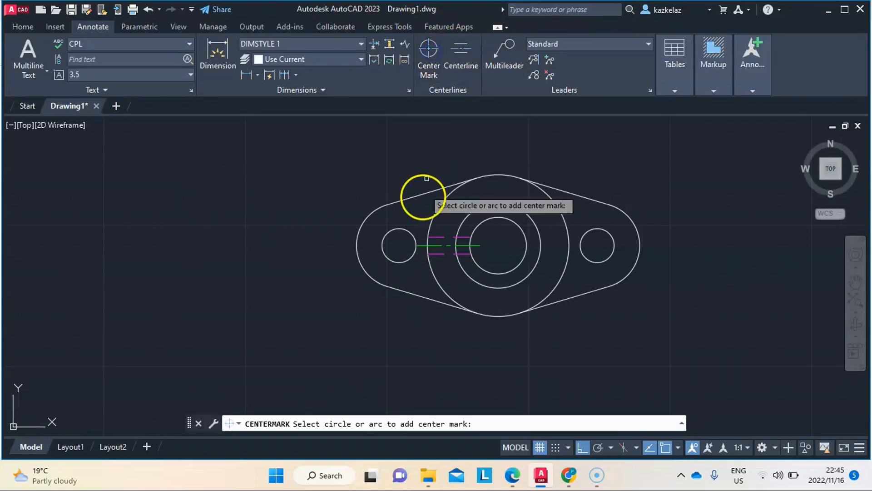
pyautogui.click(405, 232)
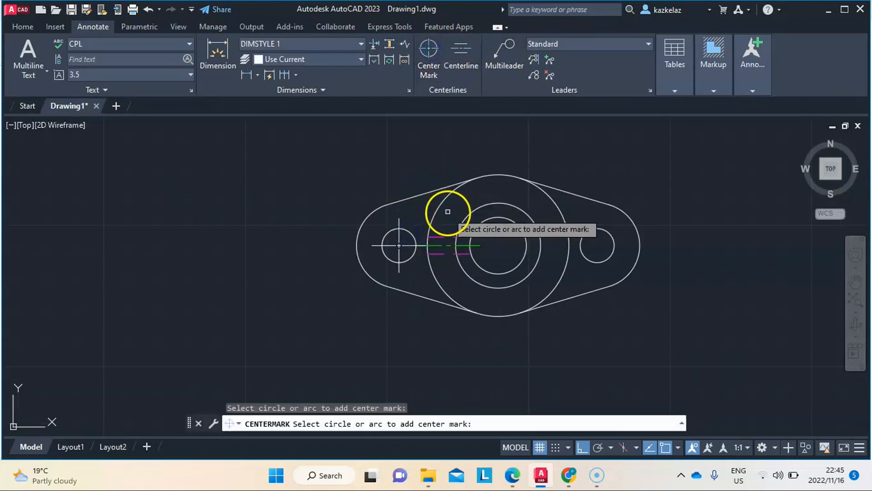
pyautogui.click(441, 198)
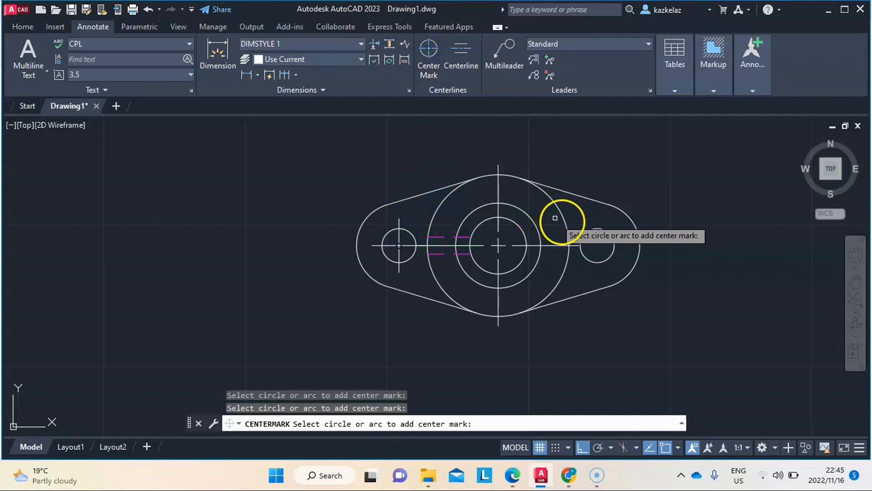
pyautogui.click(582, 237)
pyautogui.press('Escape')
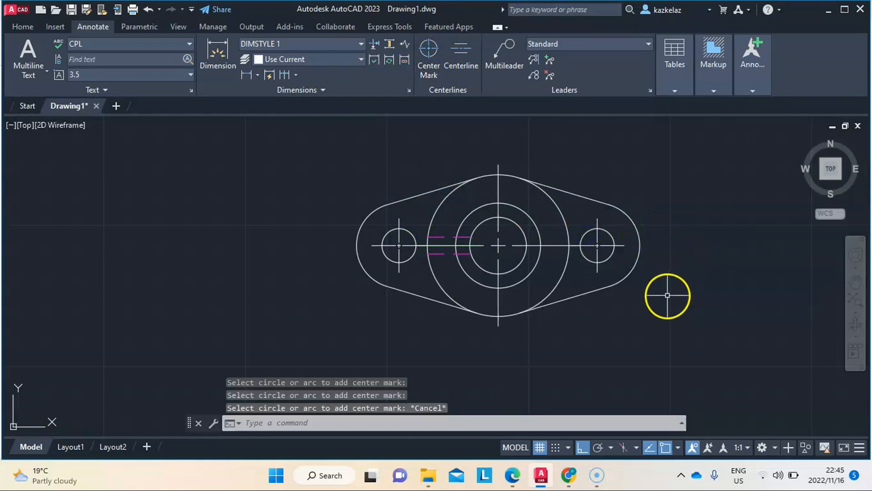
# Move the three center marks in the top view to the CENTRE & CPL layer.
pyautogui.click(499, 245)
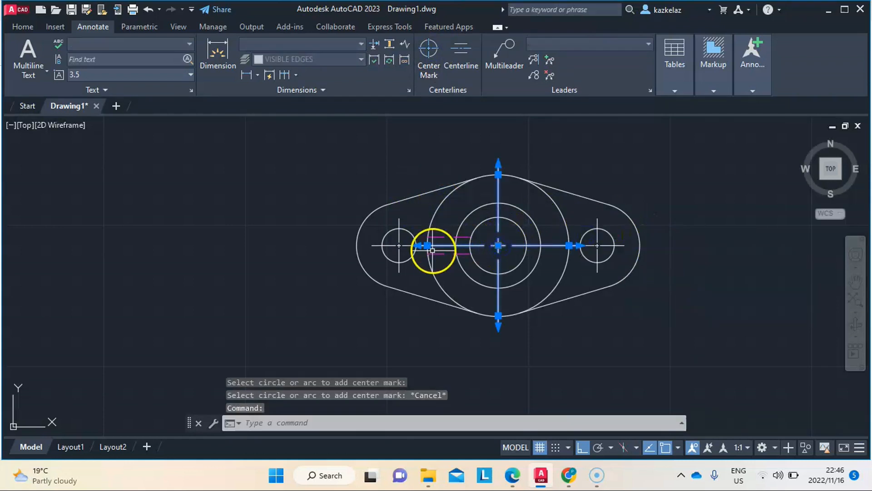
pyautogui.click(399, 246)
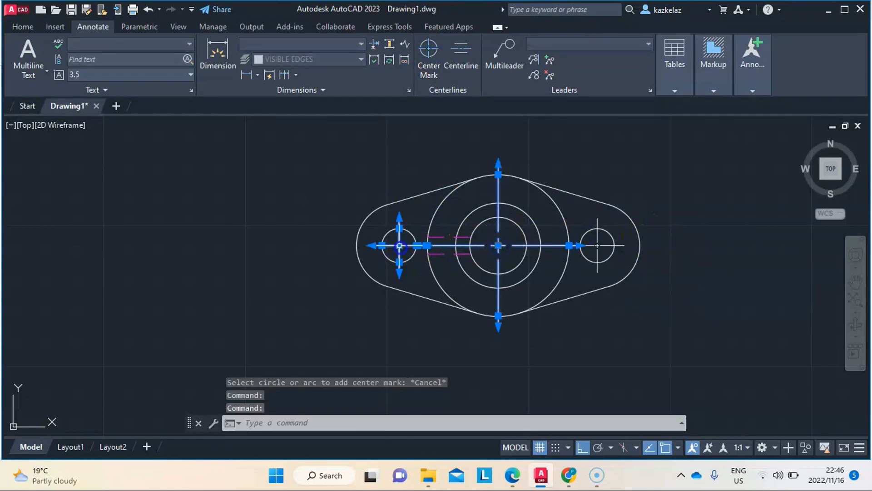
pyautogui.click(600, 244)
pyautogui.click(23, 28)
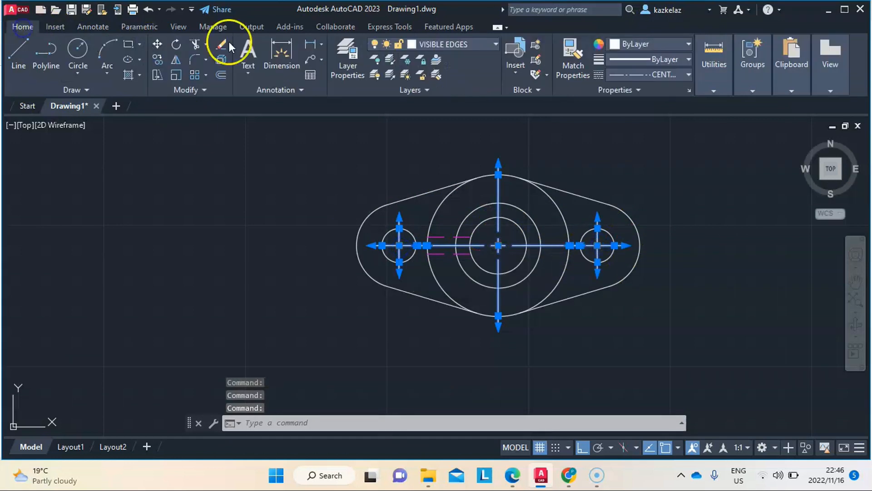
pyautogui.click(437, 44)
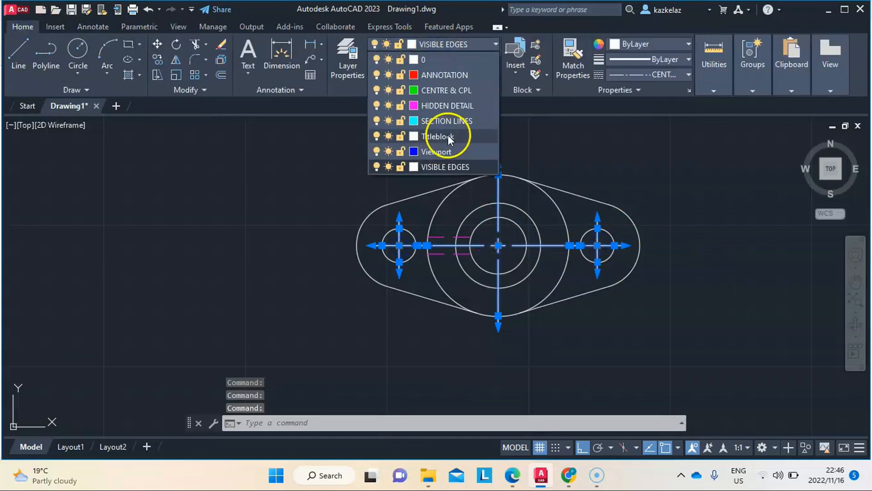
pyautogui.click(469, 90)
pyautogui.press('Escape')
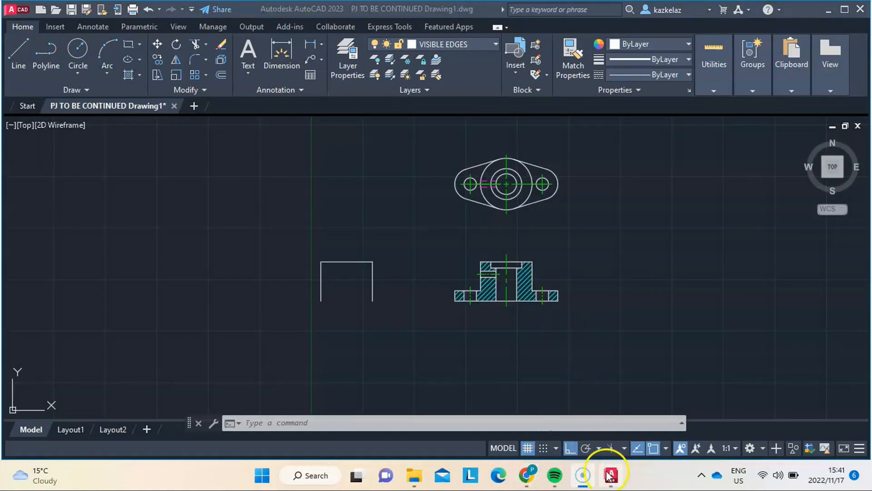
# Draw a horizontal base line joining the lower ends of the left view's two vertical edges.
pyautogui.moveTo(614, 476)
pyautogui.click(612, 432)
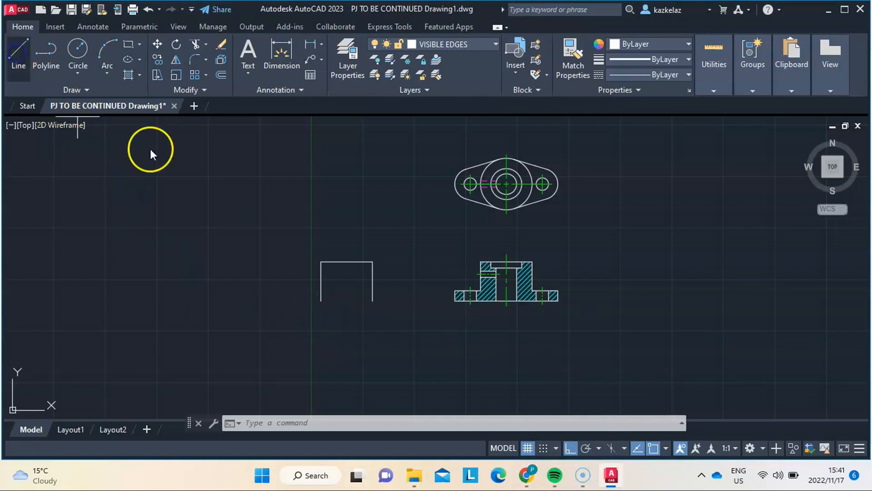
pyautogui.click(320, 300)
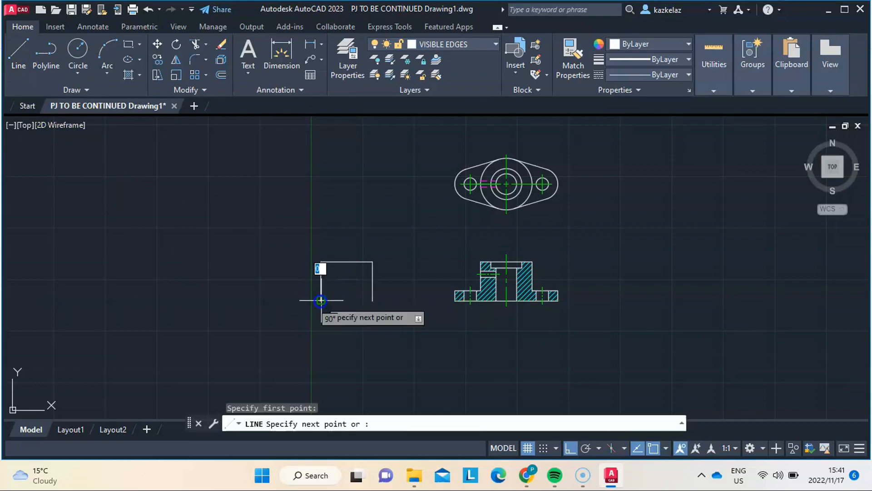
pyautogui.click(373, 301)
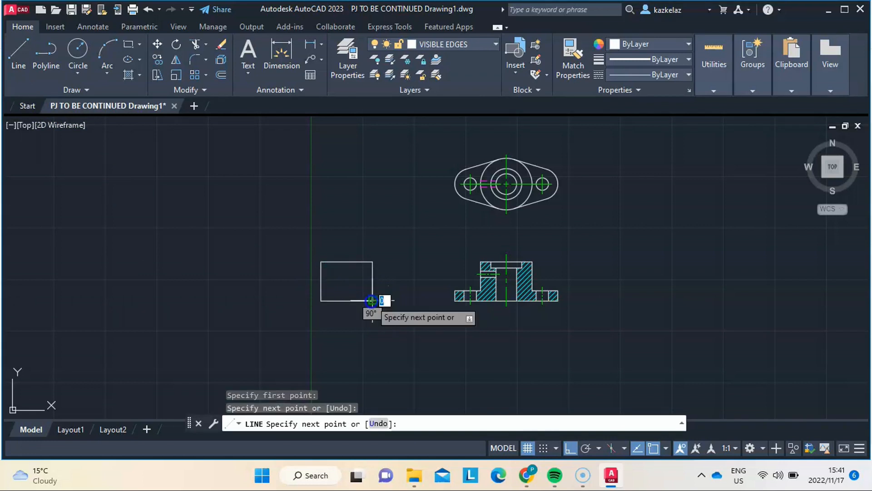
pyautogui.press('Escape')
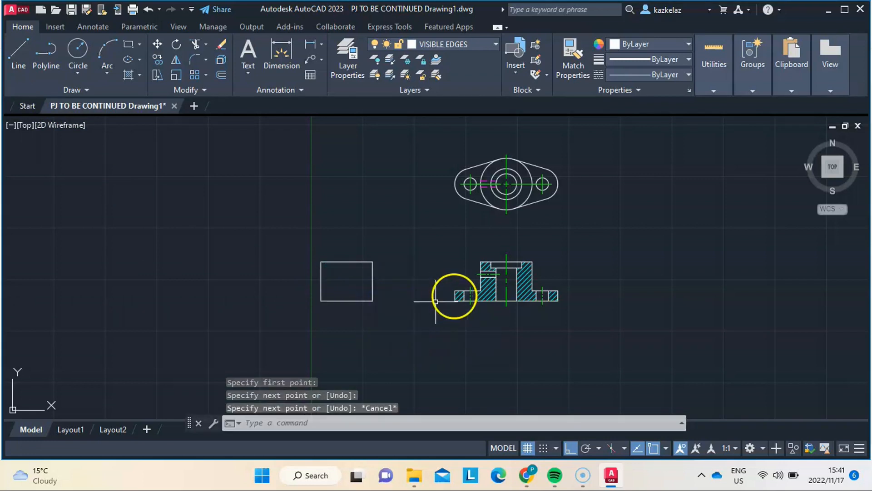
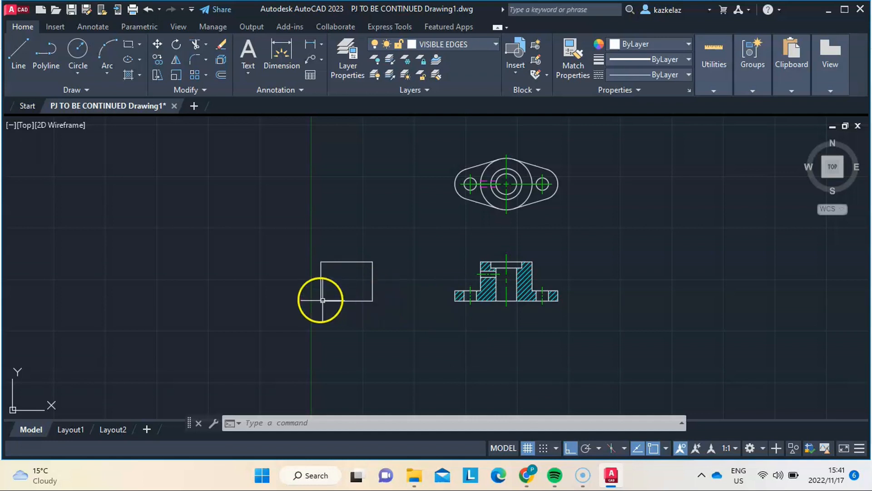
# Offset the left view's base line 10 mm upward to form the flange's upper edge.
pyautogui.click(346, 300)
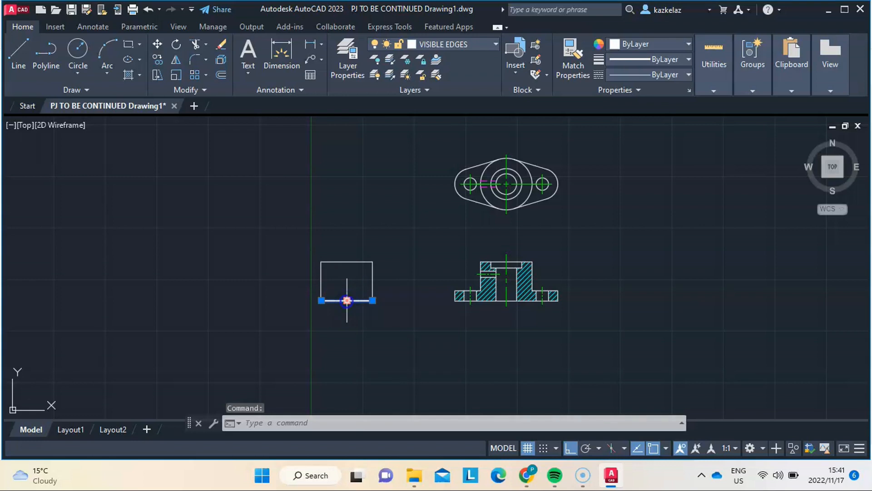
pyautogui.click(347, 300)
pyautogui.press('Escape')
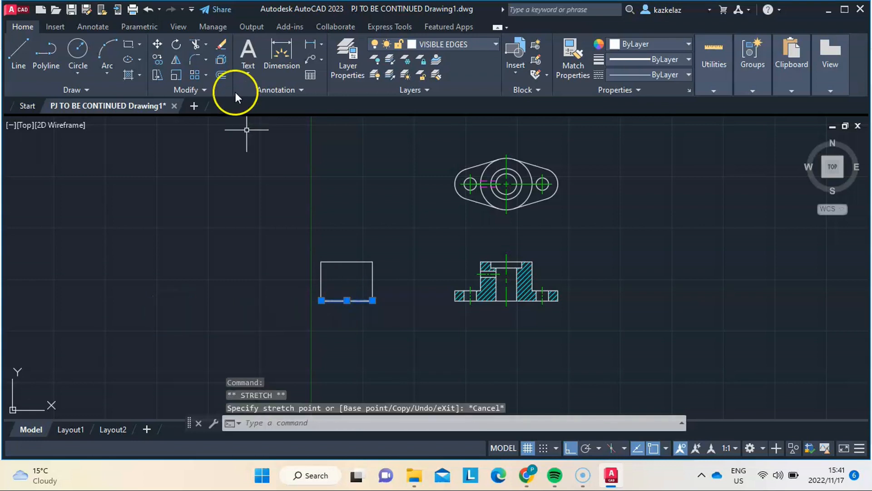
pyautogui.write('o')
pyautogui.press('Return')
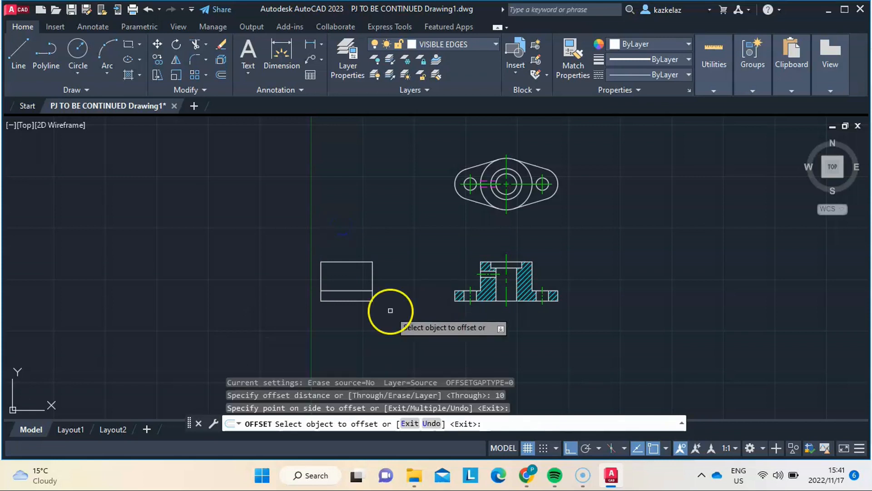
pyautogui.press('Escape')
# Draw a short vertical line from the midpoint of the left view's base line up to the flange's upper edge.
pyautogui.click(18, 50)
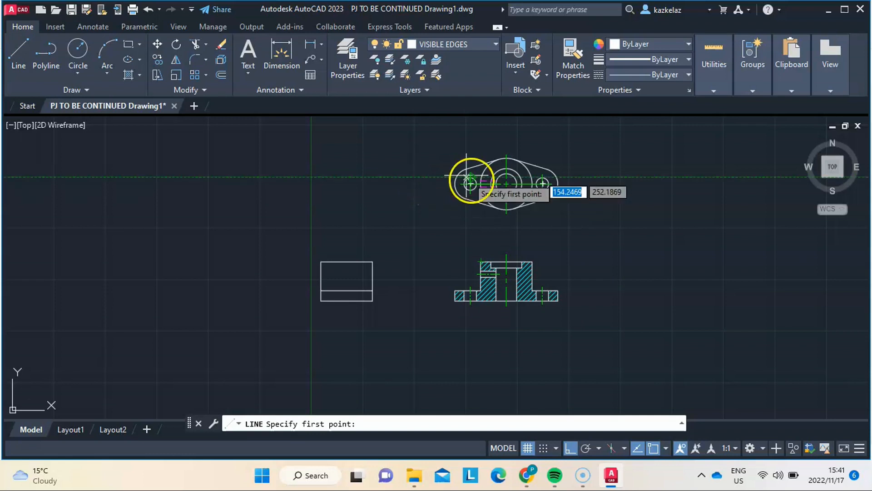
pyautogui.click(347, 300)
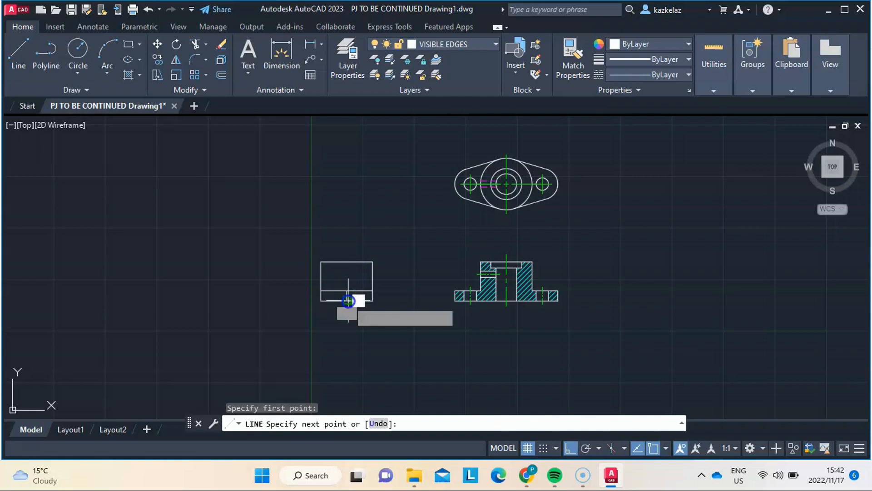
pyautogui.press('Escape')
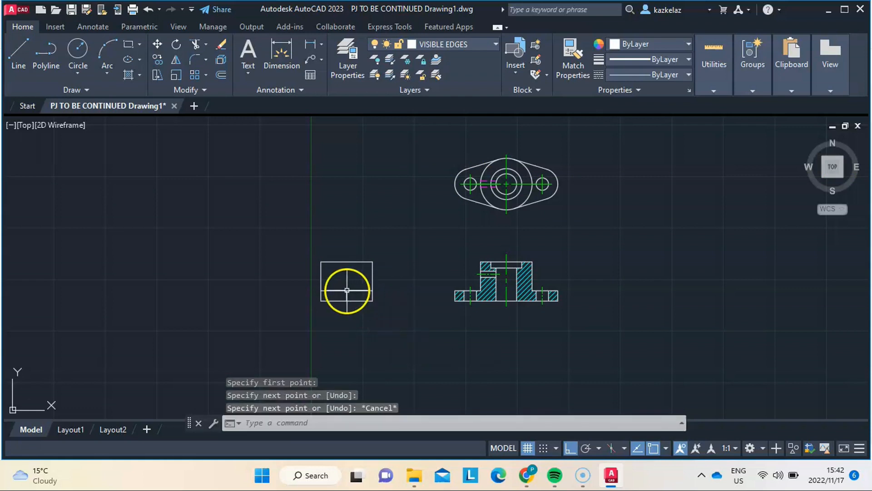
# Move the short vertical line in the left view's flange 6 mm to the left.
pyautogui.click(346, 293)
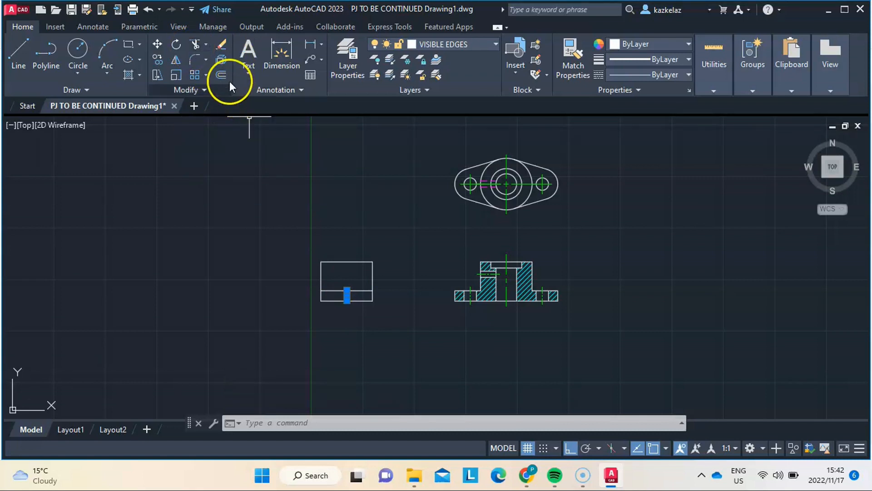
pyautogui.rightClick(289, 191)
pyautogui.click(360, 222)
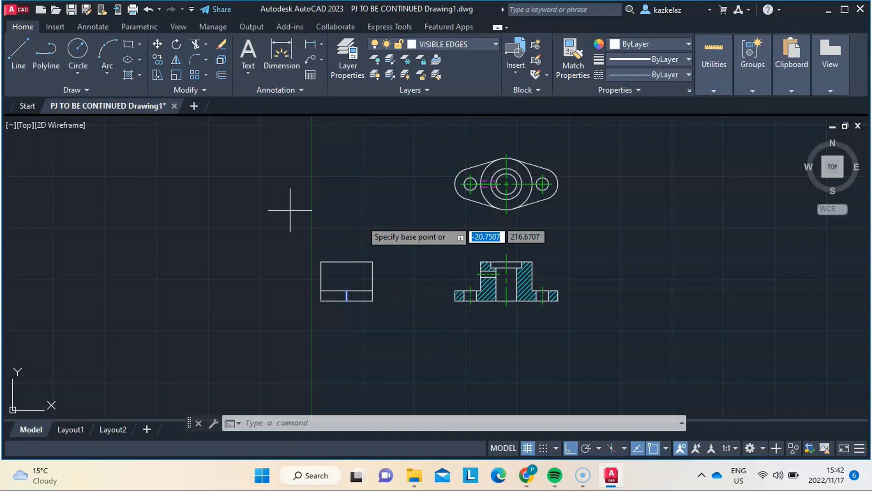
pyautogui.click(351, 290)
pyautogui.write('6')
pyautogui.press('Return')
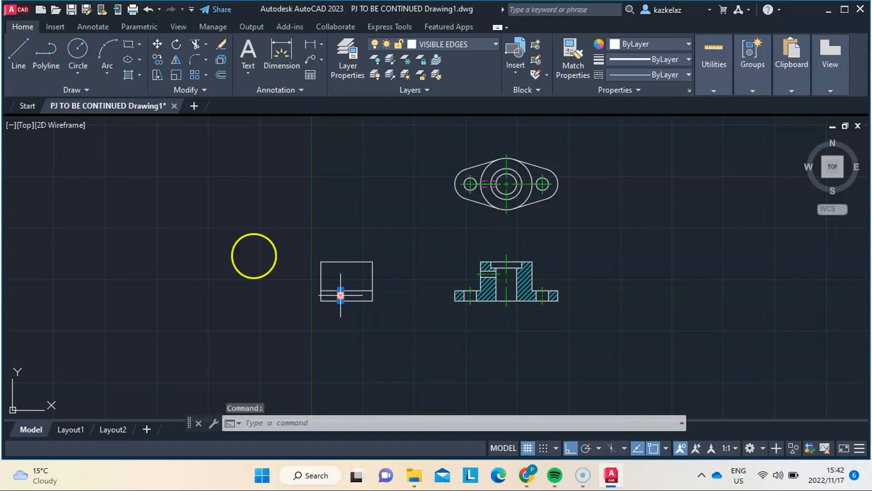
# Offset the short vertical line 12 mm to the right to form the flange hole's other edge.
pyautogui.click(222, 76)
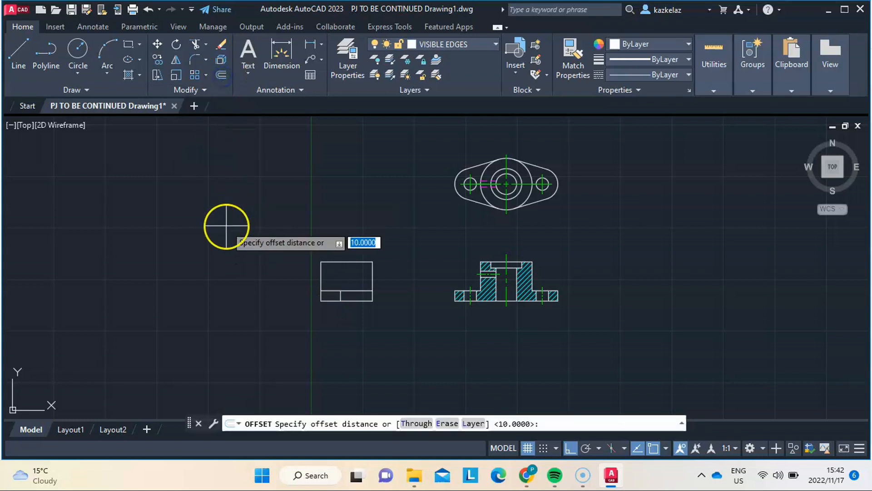
pyautogui.write('6')
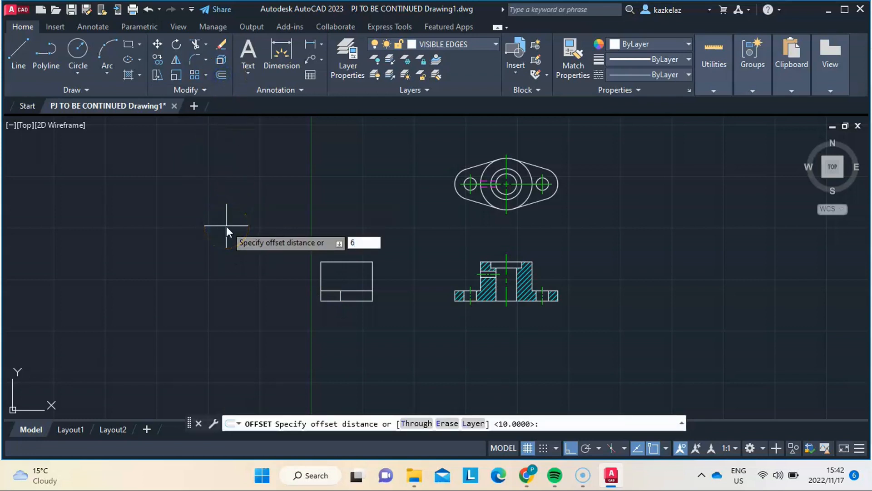
pyautogui.press('BackSpace')
pyautogui.write('12')
pyautogui.press('Return')
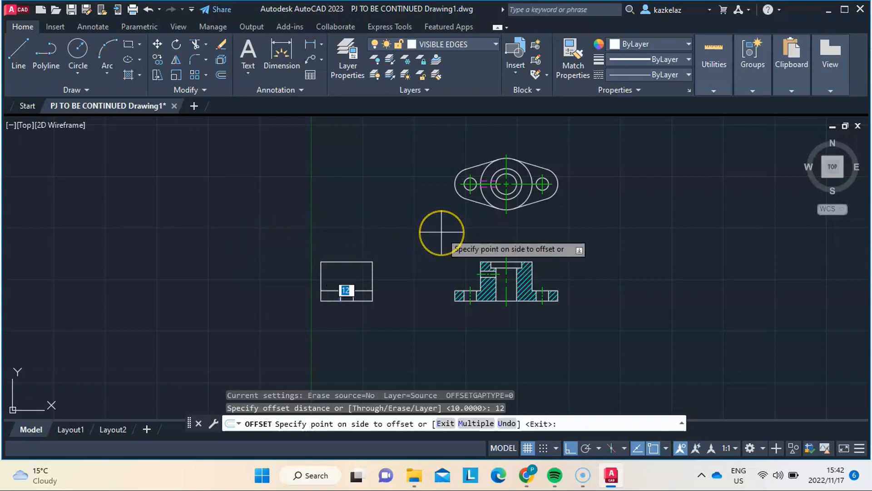
pyautogui.click(441, 232)
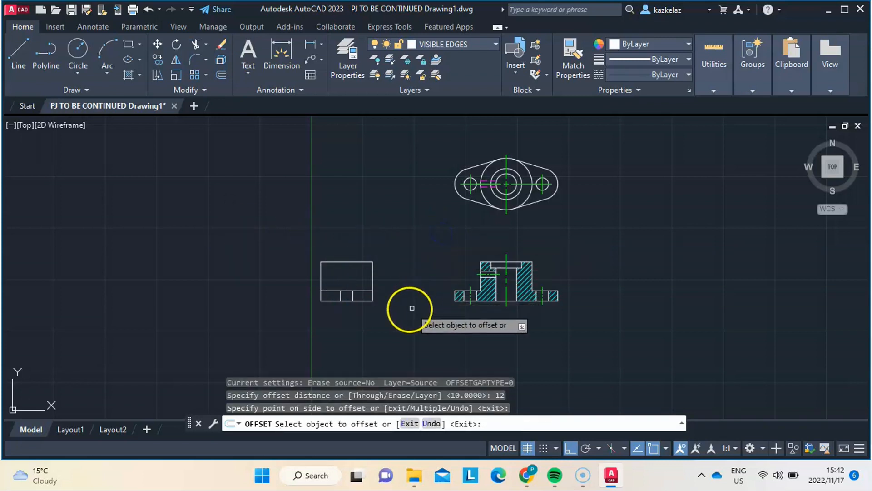
pyautogui.press('Escape')
# Add a centerline between the two flange hole edges in the left view.
pyautogui.scroll(2, 365, 276)
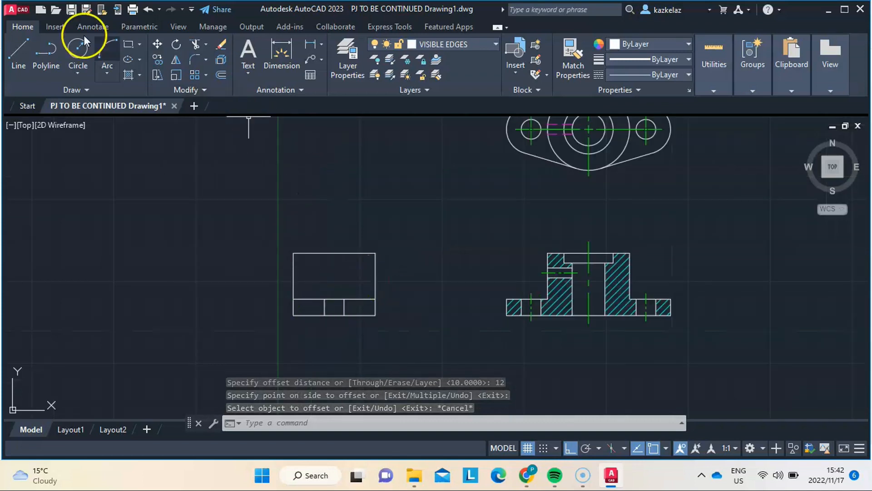
pyautogui.click(94, 27)
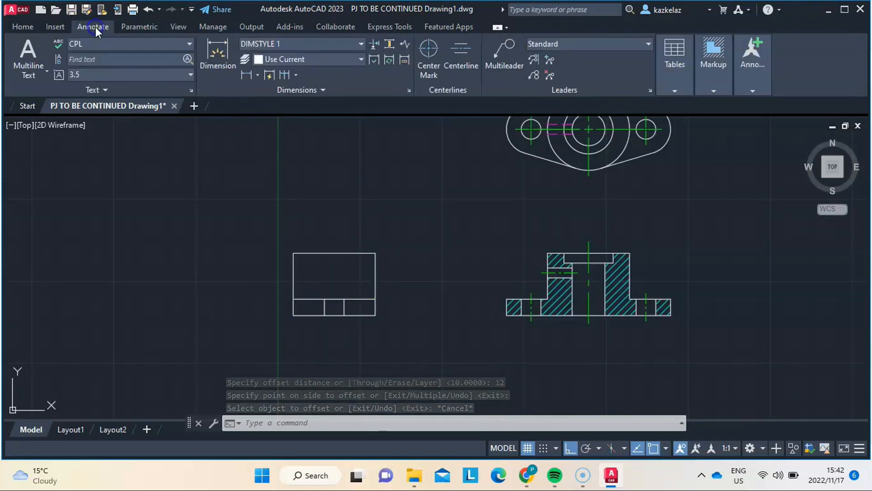
pyautogui.click(718, 54)
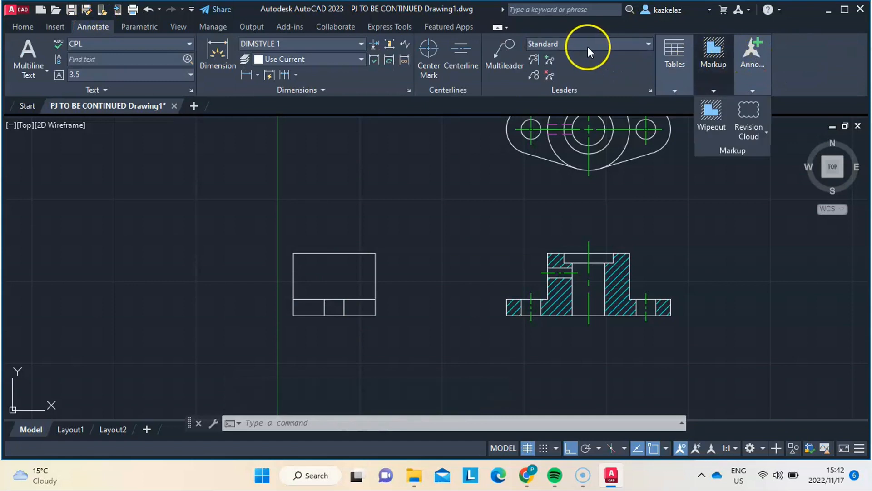
pyautogui.click(462, 54)
pyautogui.click(344, 307)
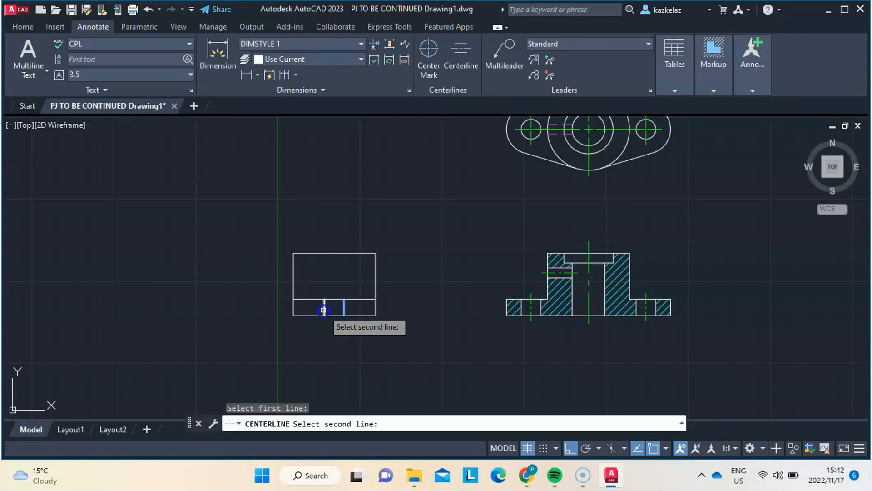
pyautogui.click(324, 310)
pyautogui.press('Escape')
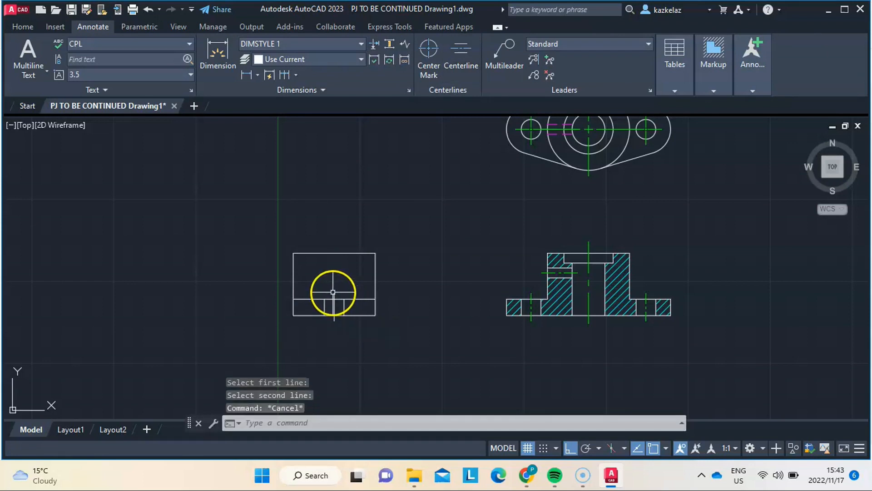
# Assign the flange hole's centerline in the left view to the CENTRE & CPL layer.
pyautogui.click(334, 294)
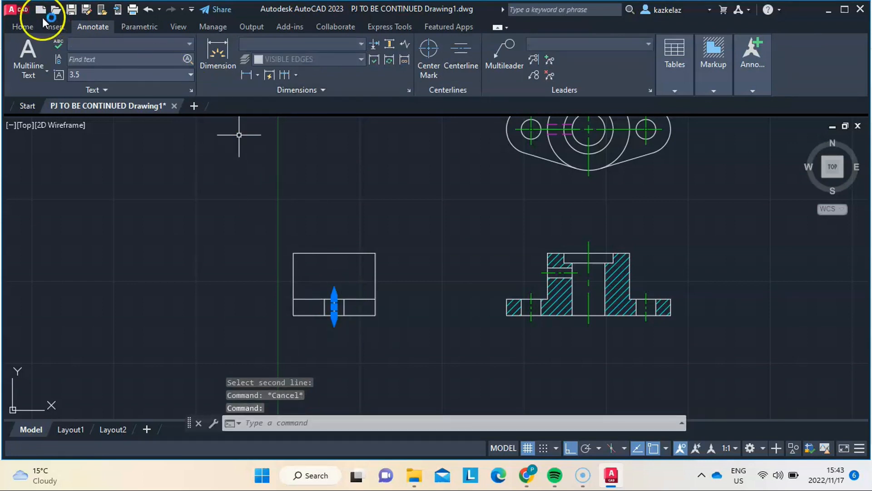
pyautogui.click(21, 27)
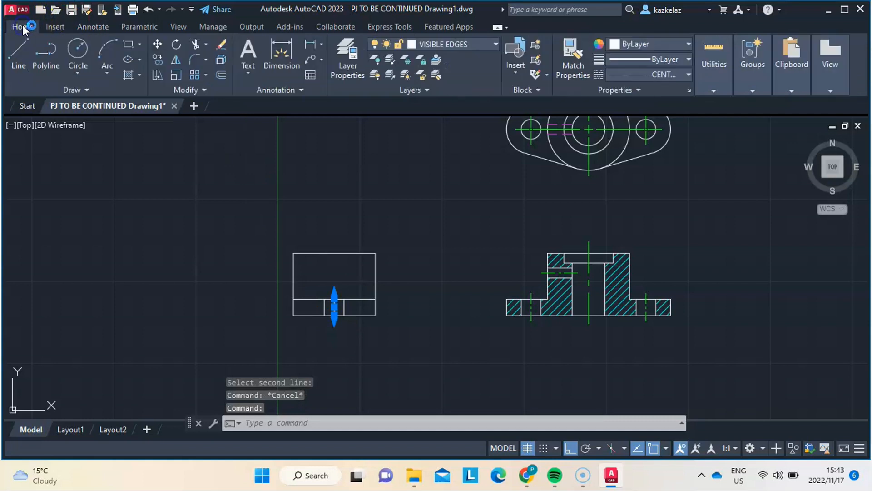
pyautogui.click(454, 44)
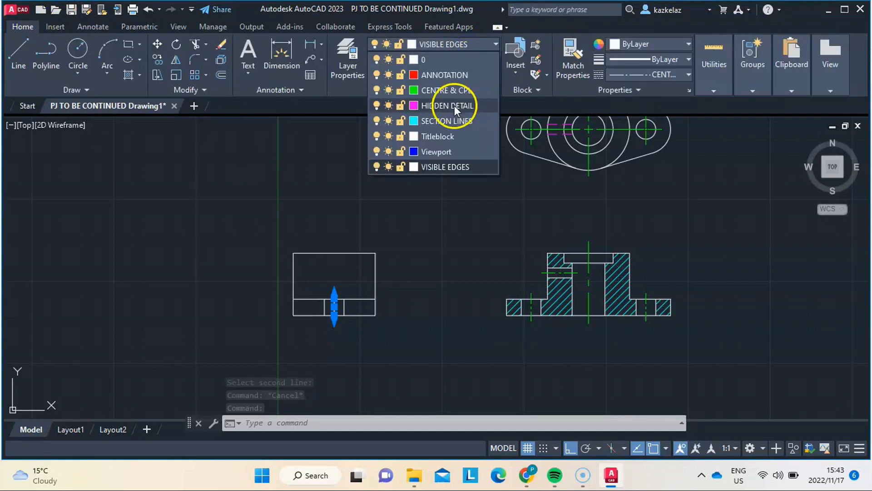
pyautogui.click(451, 91)
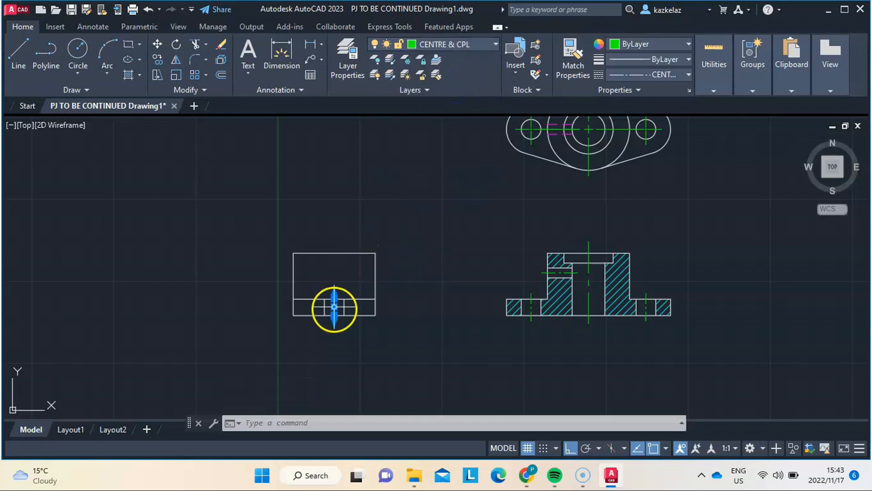
# Set the linetype scale of the left view's flange hole centerline to 0.5.
pyautogui.rightClick(326, 247)
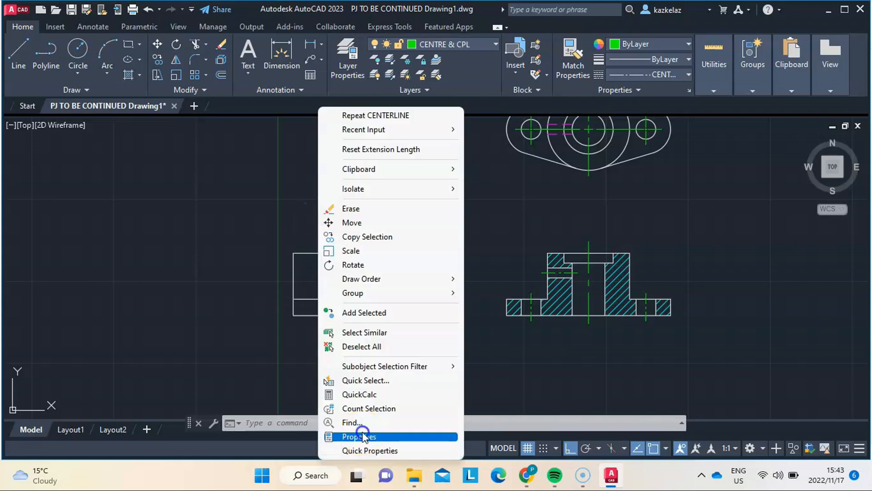
pyautogui.click(364, 436)
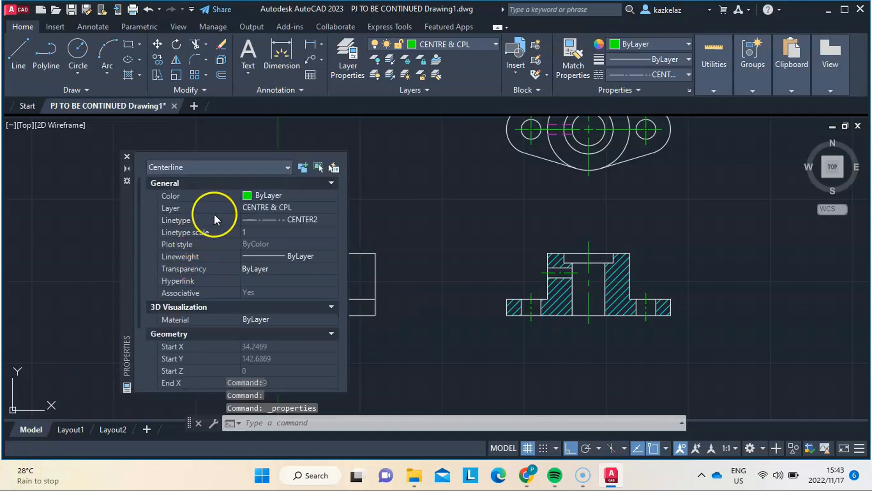
pyautogui.click(269, 231)
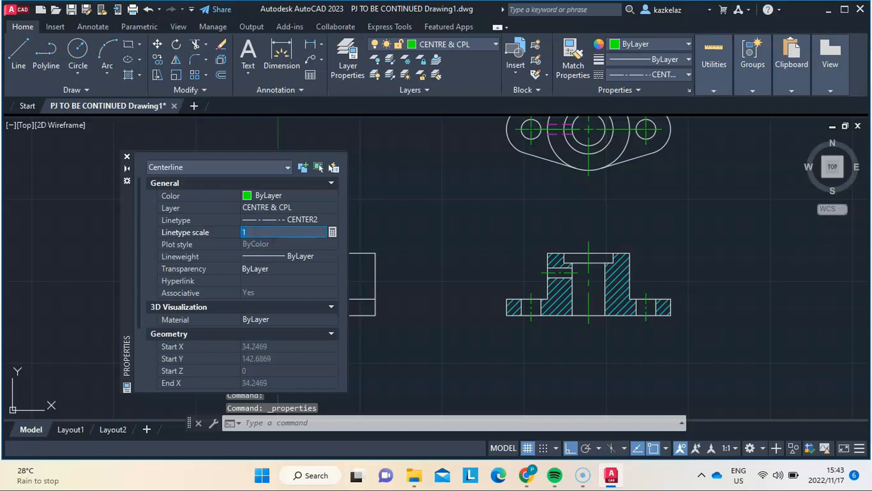
pyautogui.write('0.5')
pyautogui.press('Return')
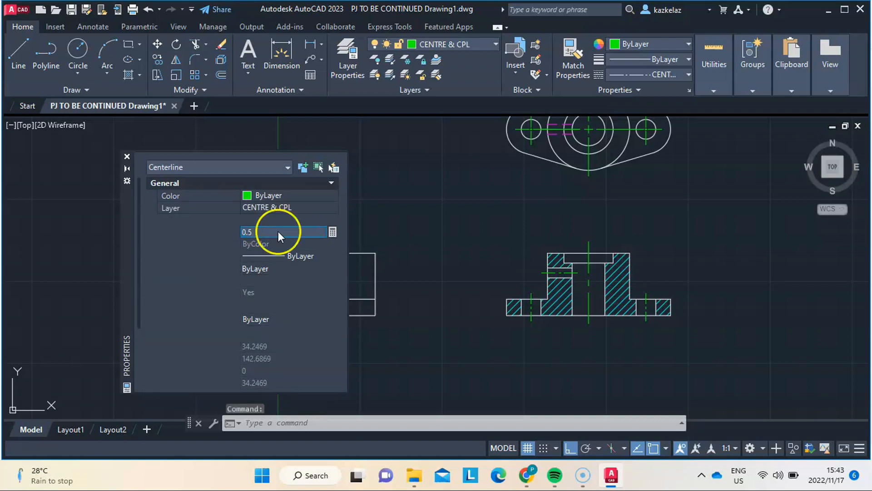
pyautogui.click(127, 156)
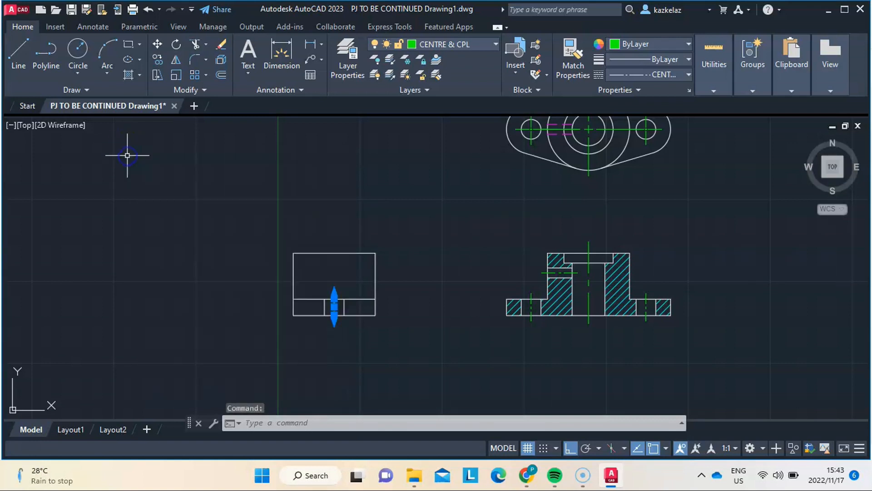
pyautogui.press('Escape')
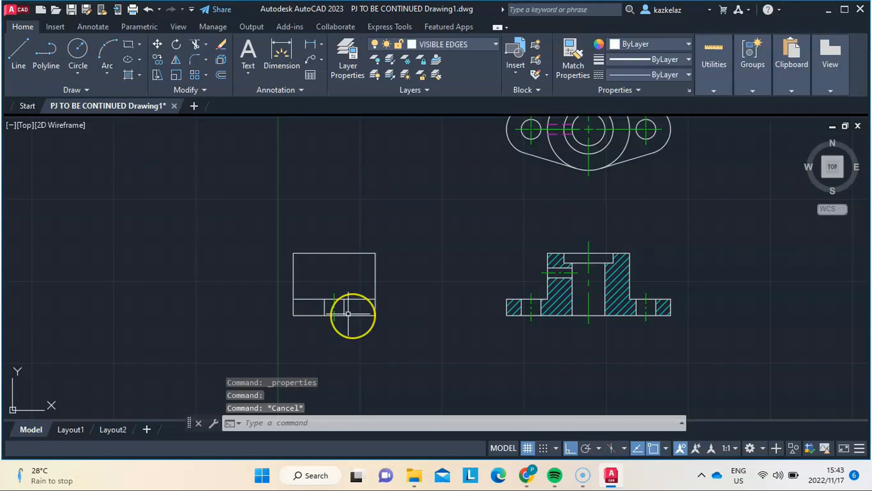
# Assign both flange hole edges in the left view to the HIDDEN DETAIL layer.
pyautogui.click(325, 308)
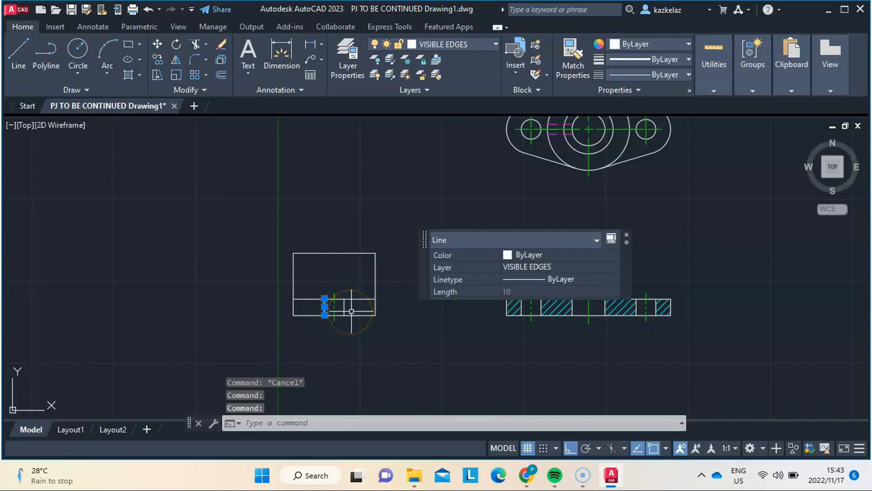
pyautogui.click(344, 308)
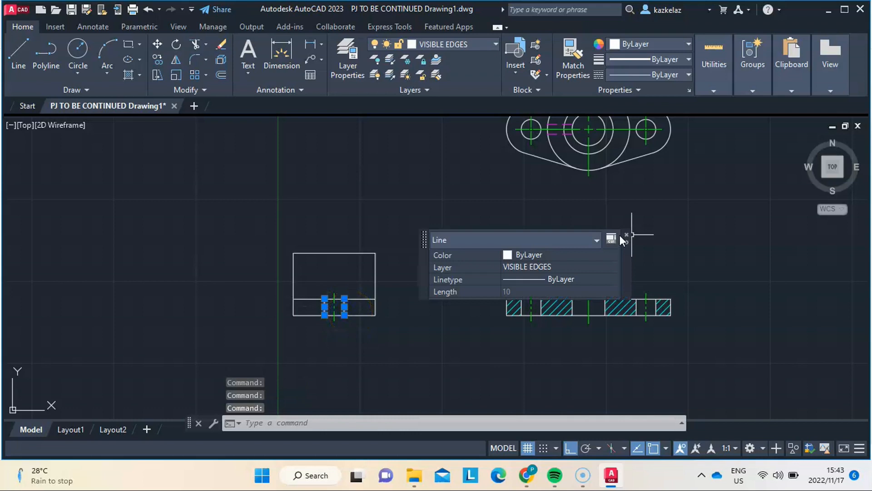
pyautogui.click(626, 235)
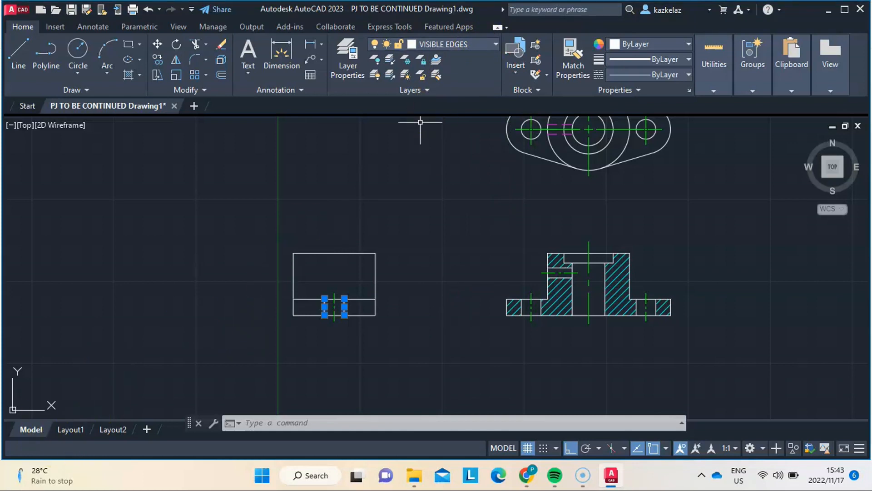
pyautogui.click(478, 45)
pyautogui.click(443, 105)
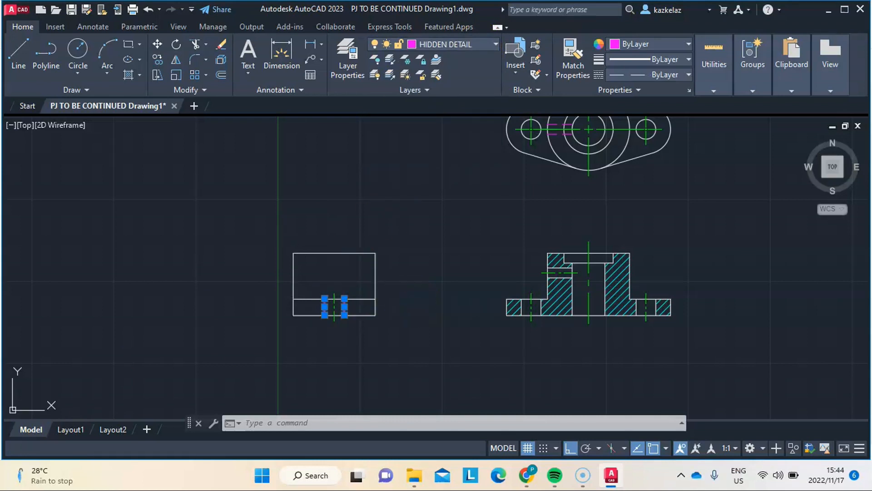
pyautogui.press('Escape')
pyautogui.press('Escape')
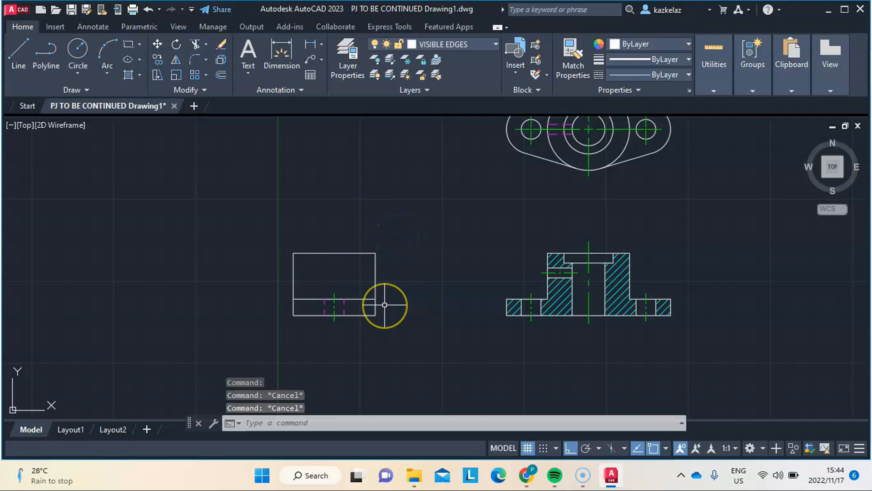
pyautogui.click(322, 290)
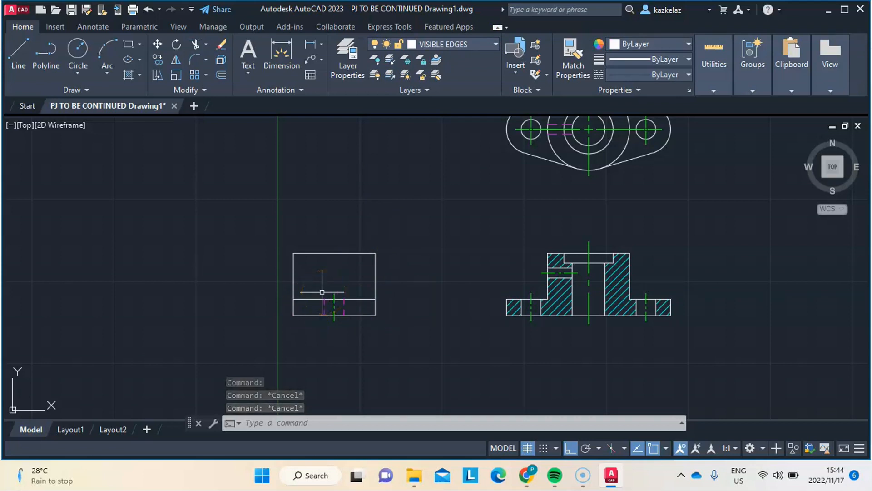
# Copy the bore and counterbore lines from the sectional front view to the left view, from top edge midpoint to top edge midpoint.
pyautogui.scroll(2, 561, 257)
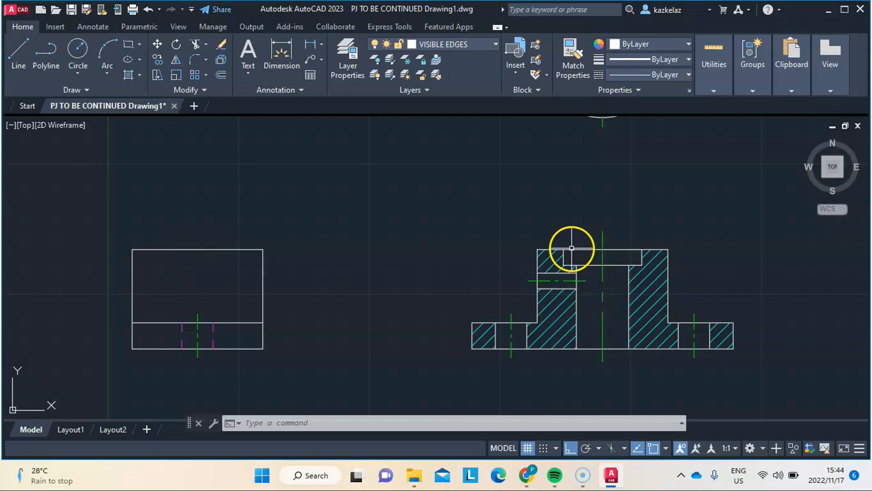
pyautogui.scroll(2, 566, 254)
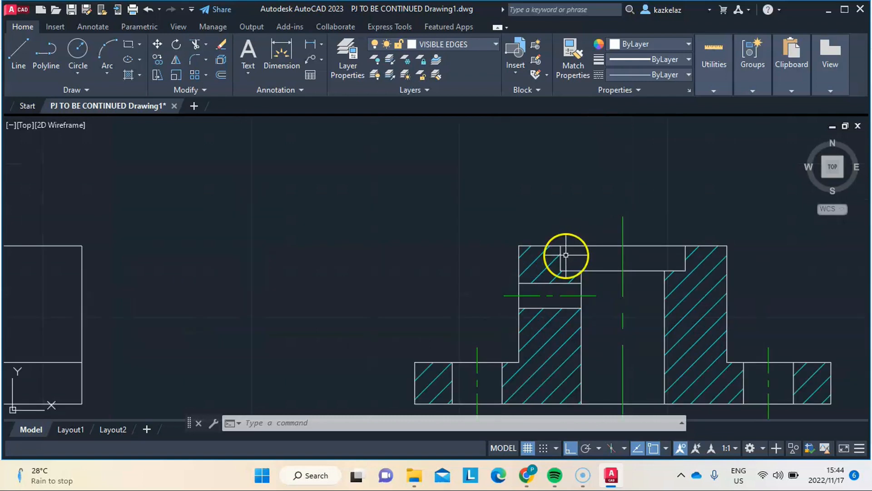
pyautogui.click(560, 258)
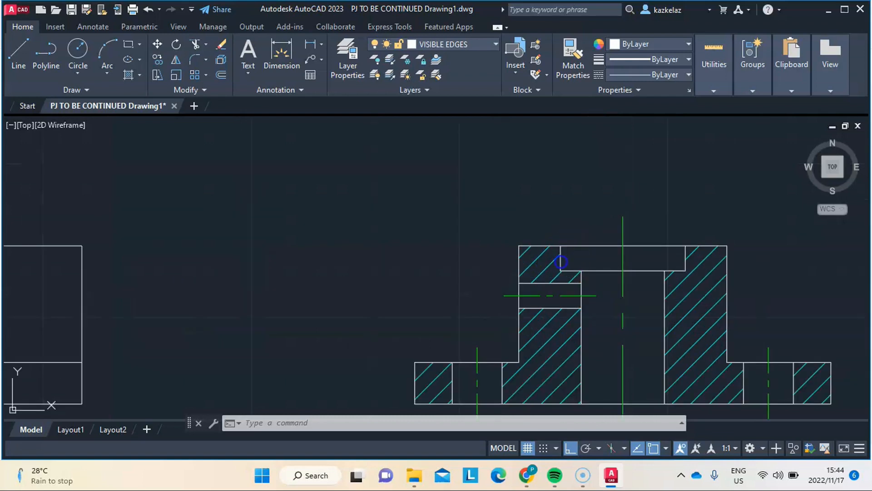
pyautogui.click(588, 270)
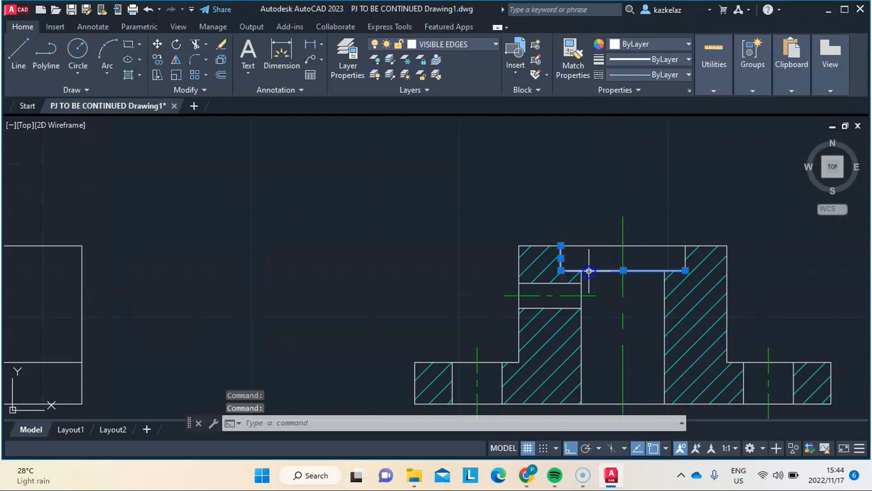
pyautogui.click(581, 301)
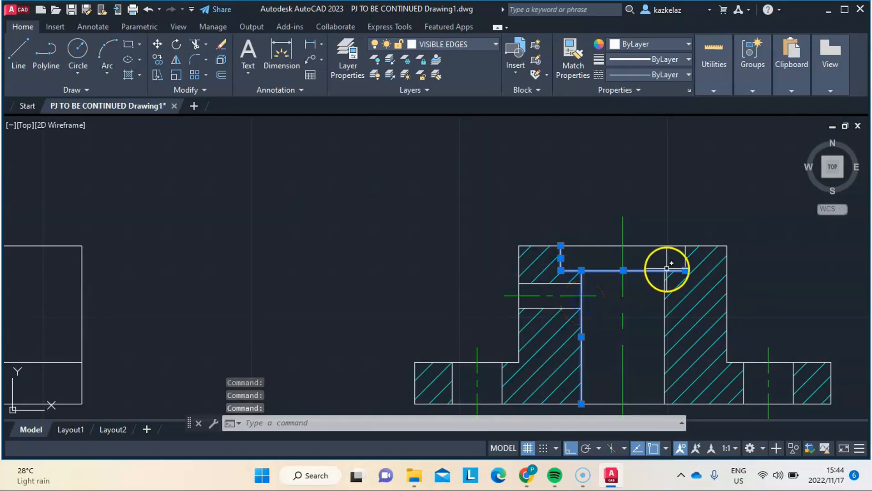
pyautogui.click(665, 289)
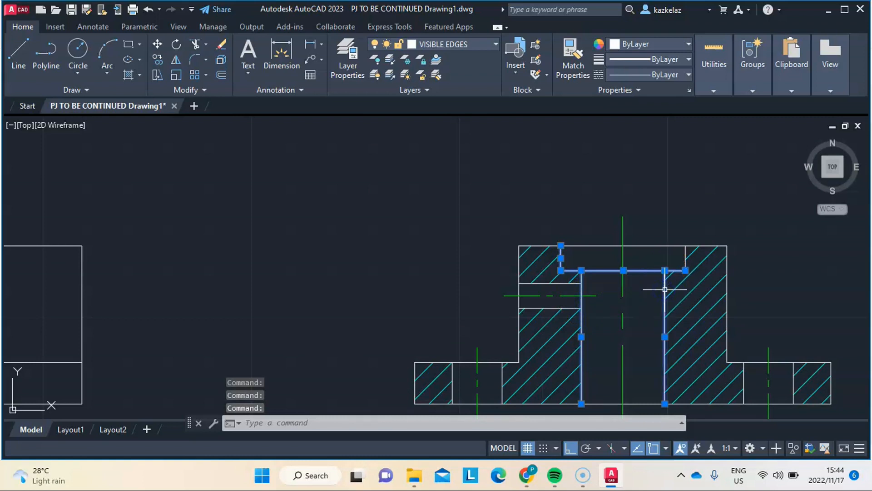
pyautogui.click(684, 250)
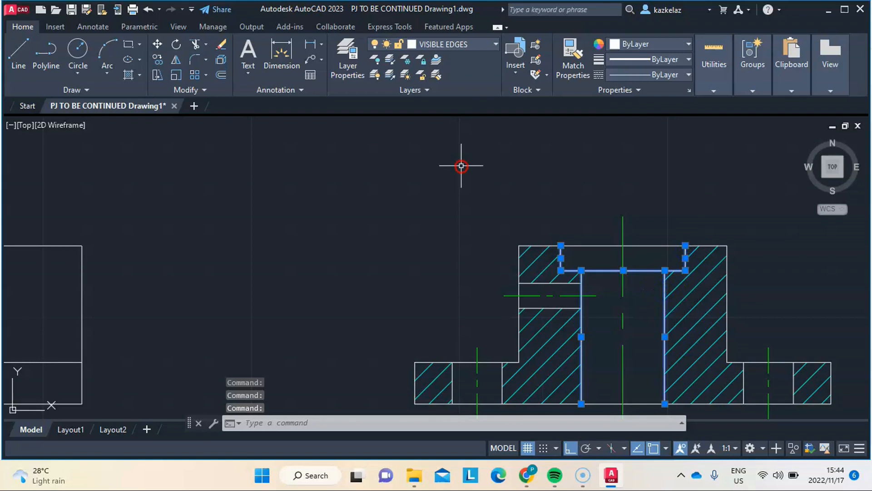
pyautogui.rightClick(461, 166)
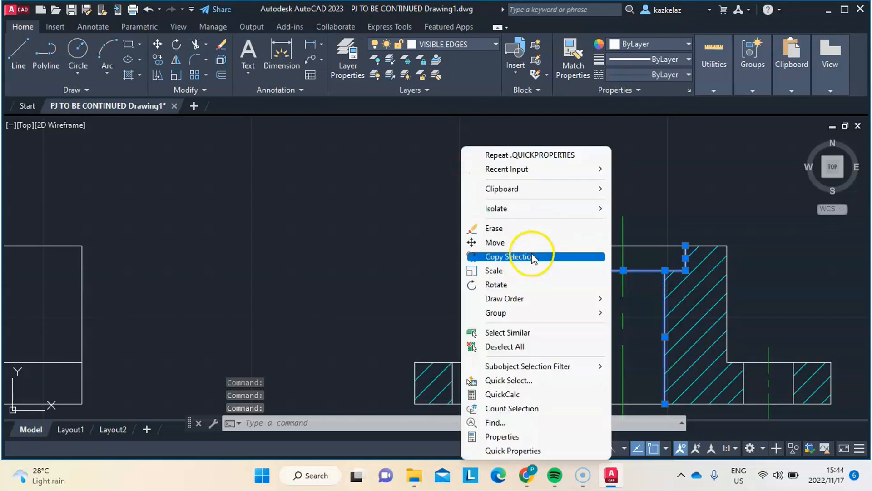
pyautogui.click(533, 257)
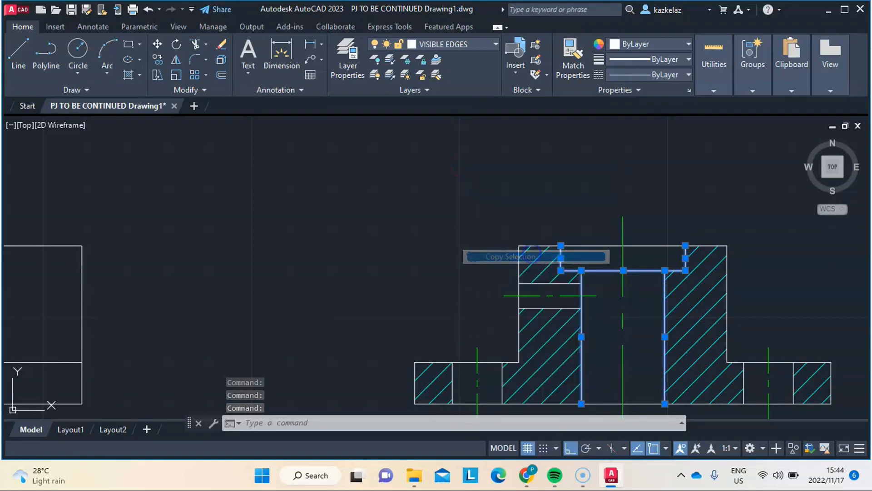
pyautogui.click(623, 246)
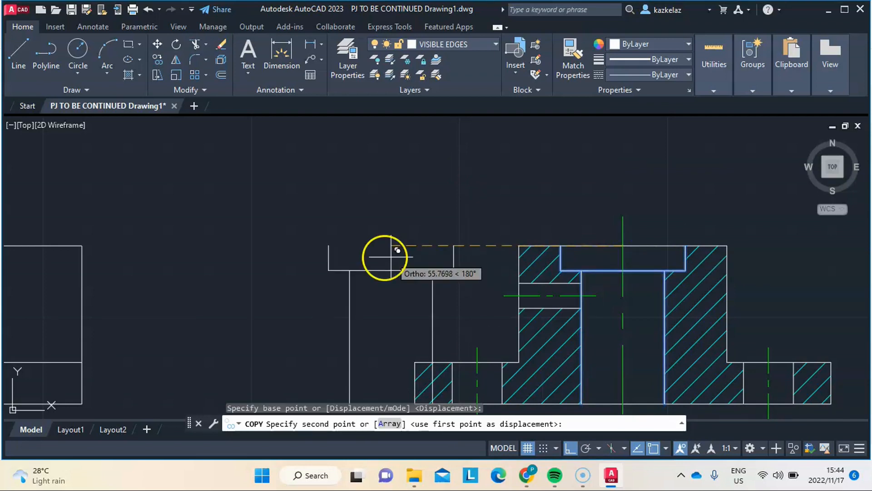
pyautogui.scroll(-10, 363, 252)
pyautogui.scroll(7, 291, 249)
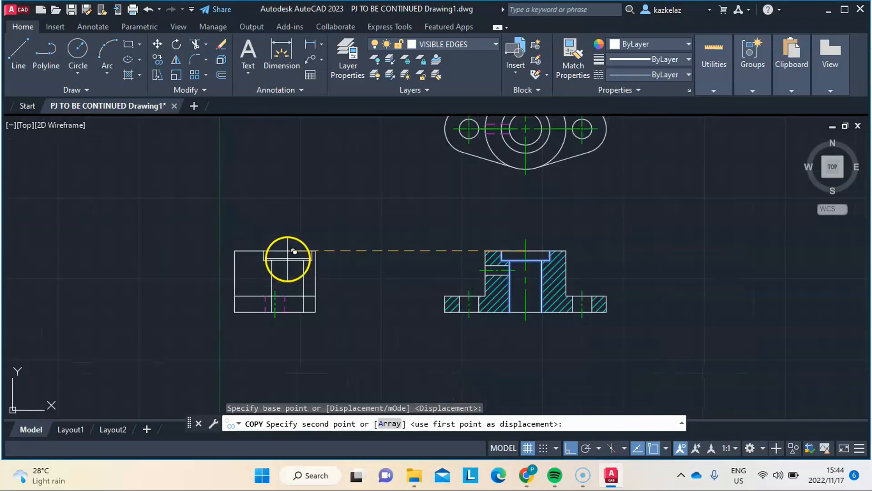
pyautogui.click(280, 242)
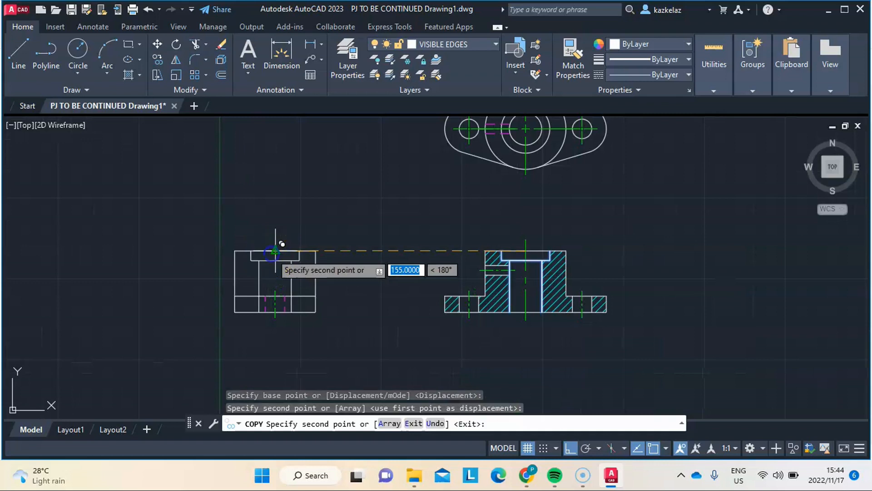
pyautogui.press('Escape')
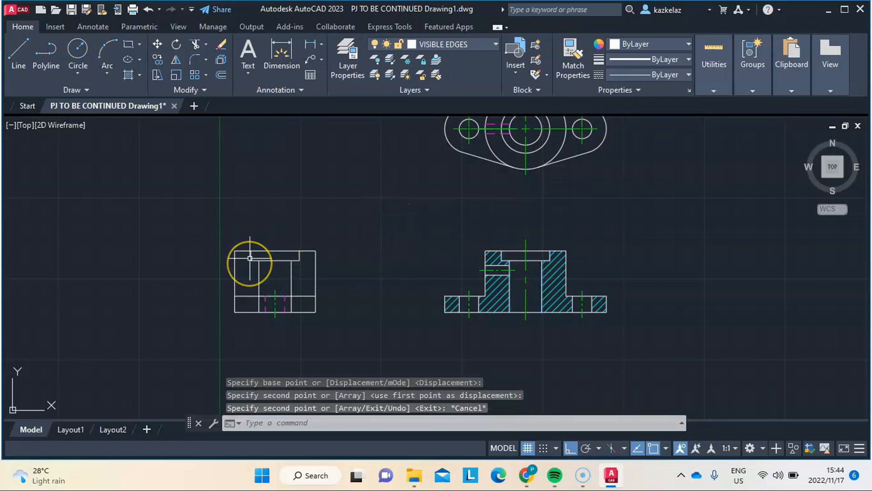
# Move the counterbore and central bore outlines in the side view onto the HIDDEN DETAIL layer.
pyautogui.click(246, 237)
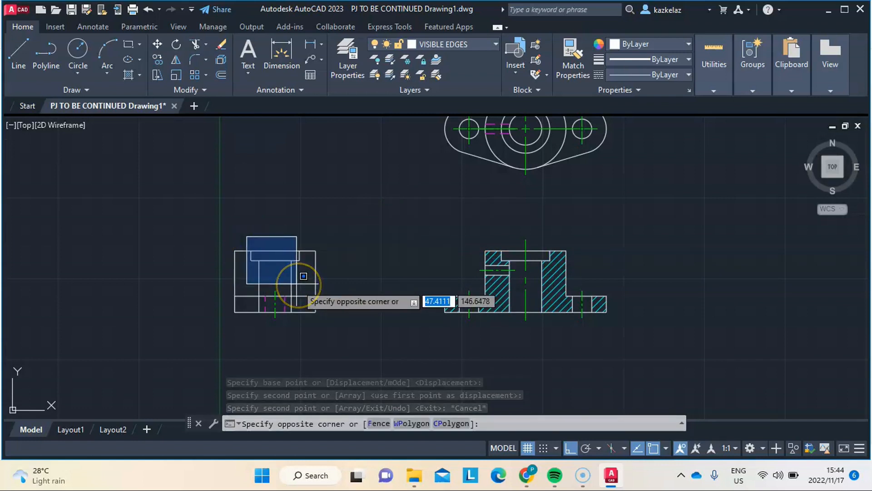
pyautogui.click(303, 276)
pyautogui.click(261, 272)
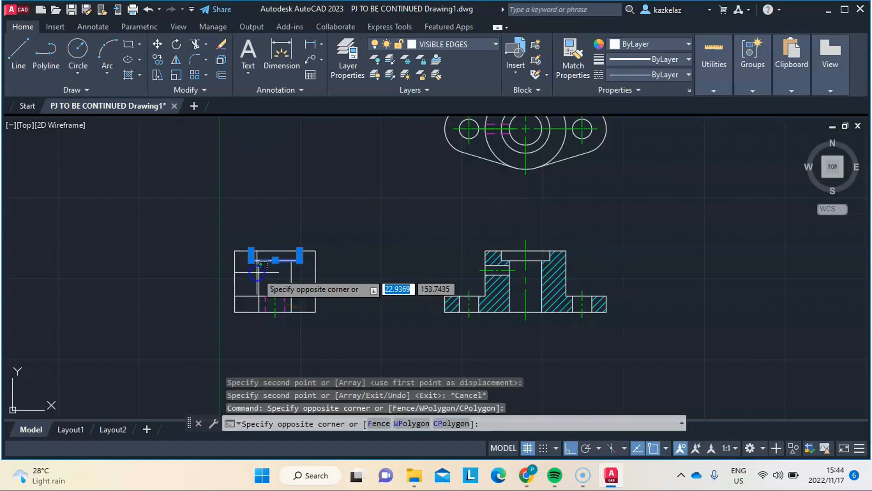
pyautogui.press('Escape')
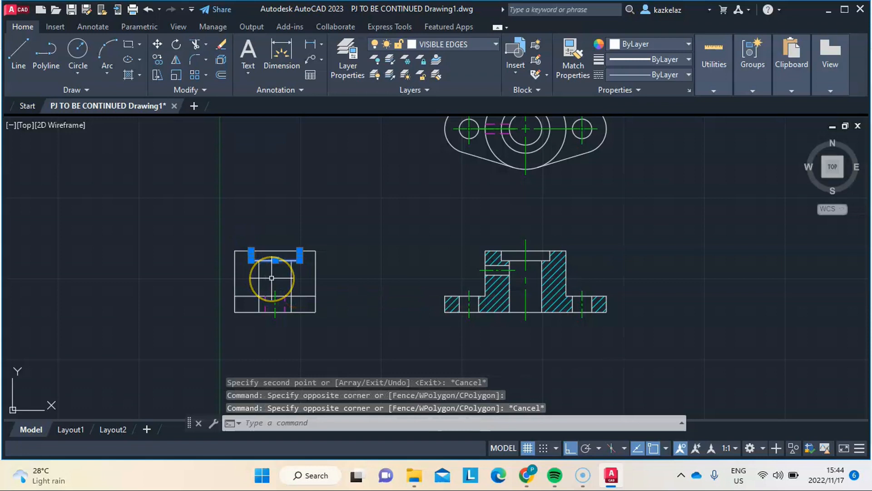
pyautogui.click(272, 278)
pyautogui.click(253, 278)
pyautogui.click(301, 274)
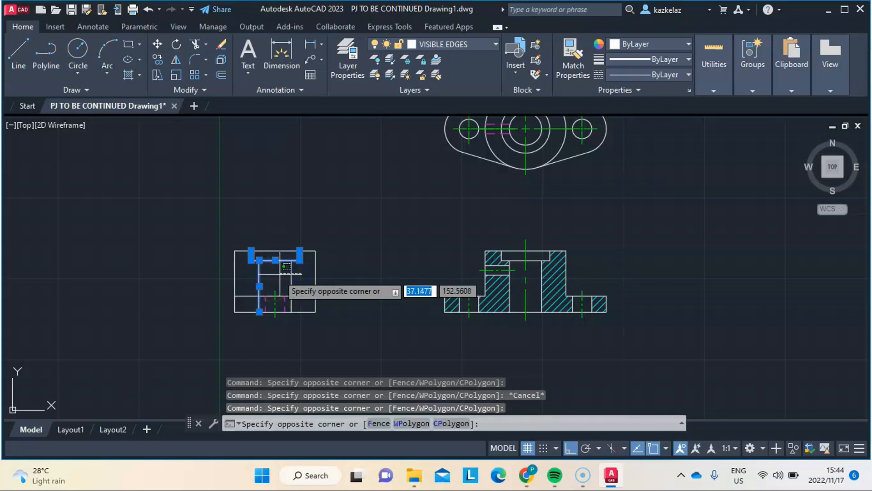
pyautogui.click(279, 275)
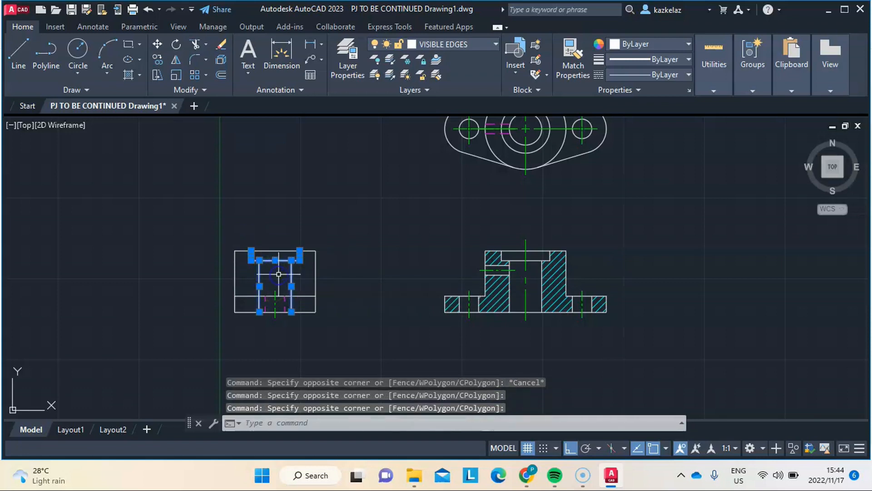
pyautogui.click(425, 45)
pyautogui.click(446, 107)
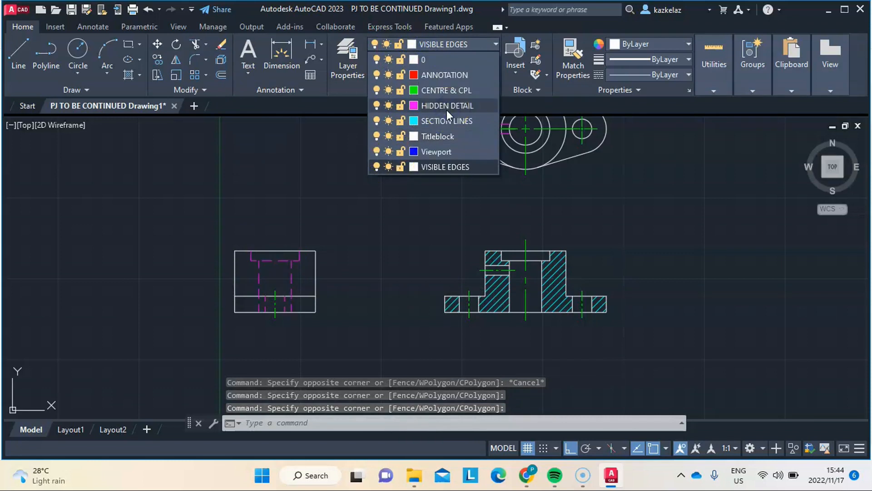
pyautogui.press('Escape')
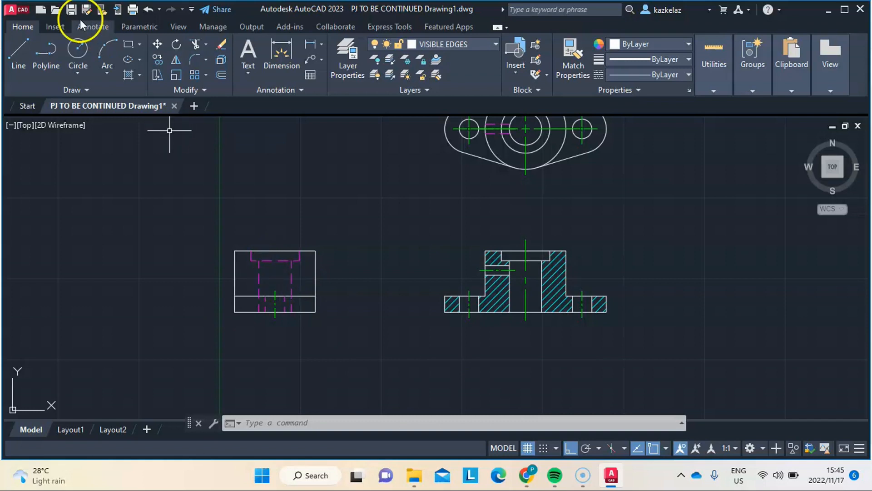
# Draw a circle of radius 3 in the side view, centred 12 below the midpoint of the top edge.
pyautogui.click(75, 47)
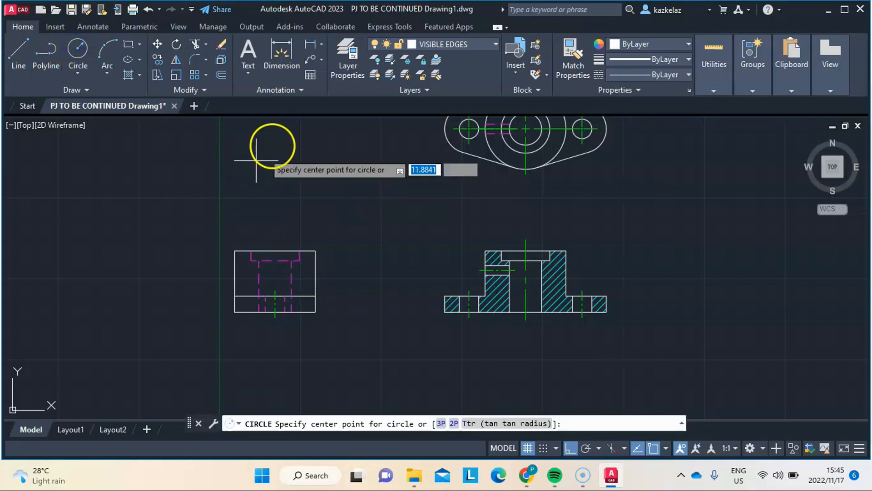
pyautogui.scroll(4, 249, 222)
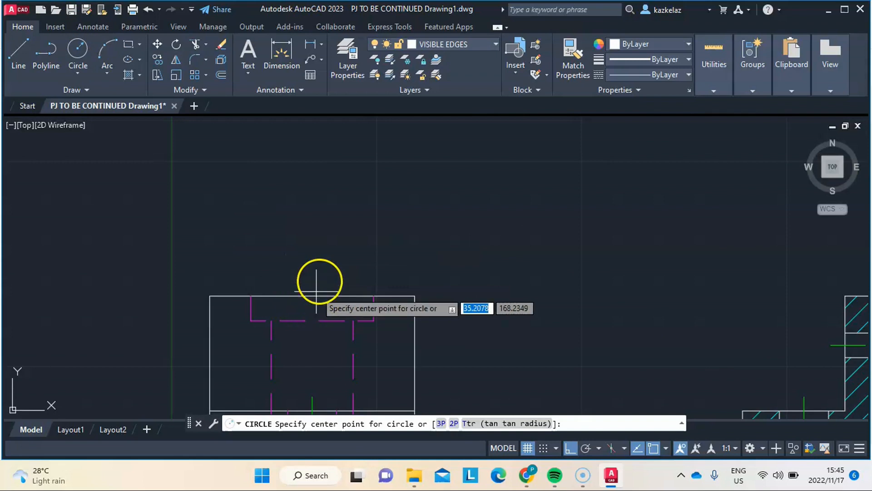
pyautogui.scroll(-2, 320, 275)
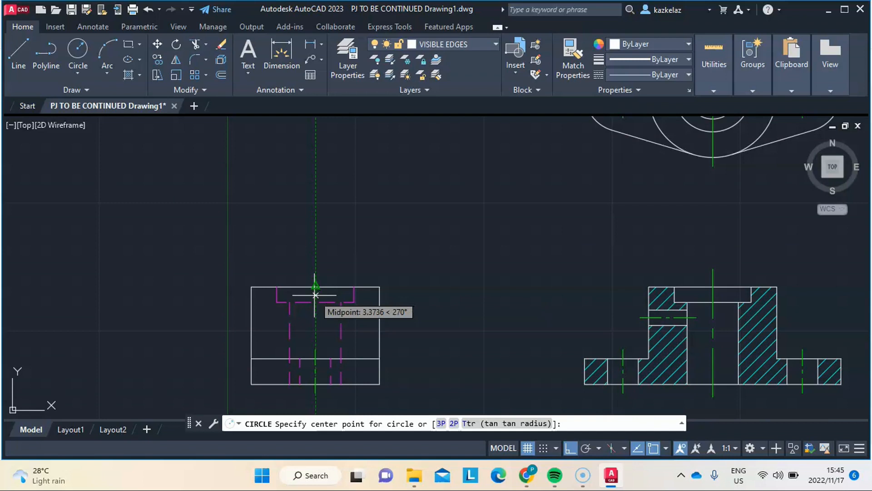
pyautogui.write('12')
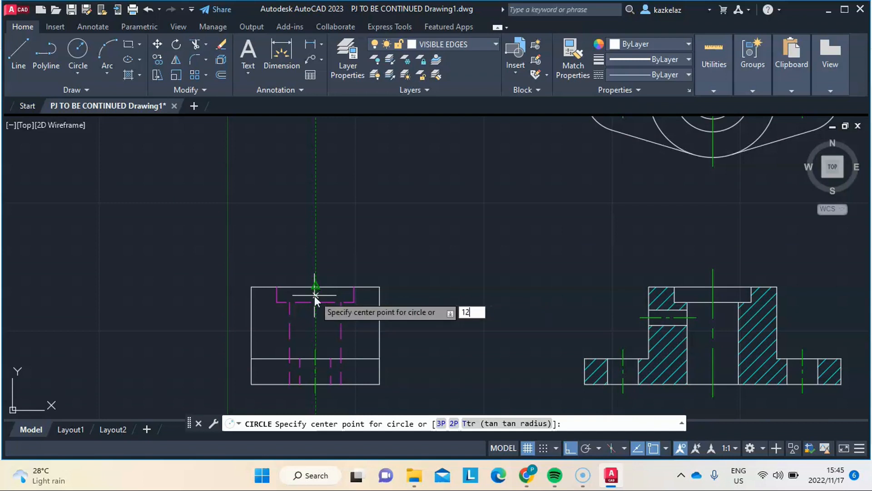
pyautogui.press('Return')
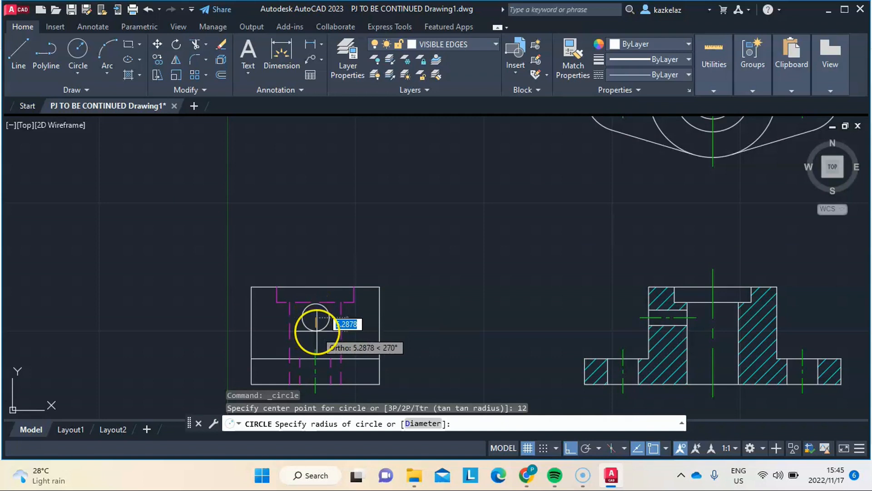
pyautogui.write('3')
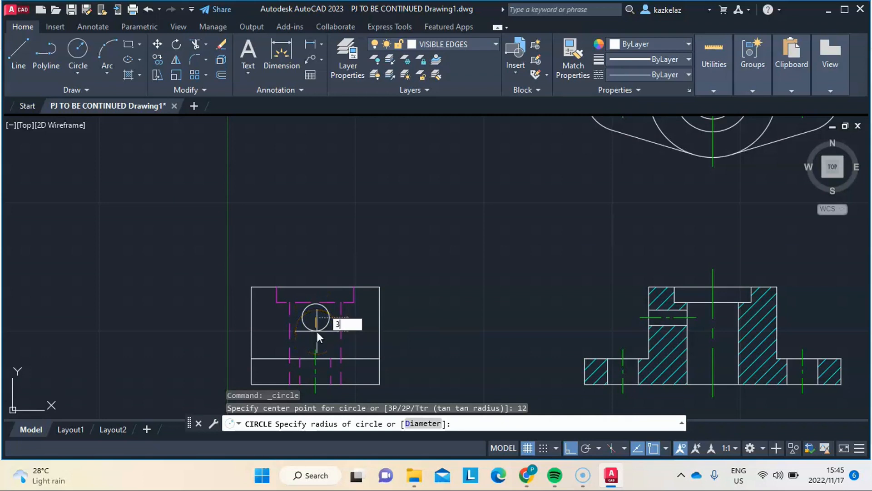
pyautogui.press('Return')
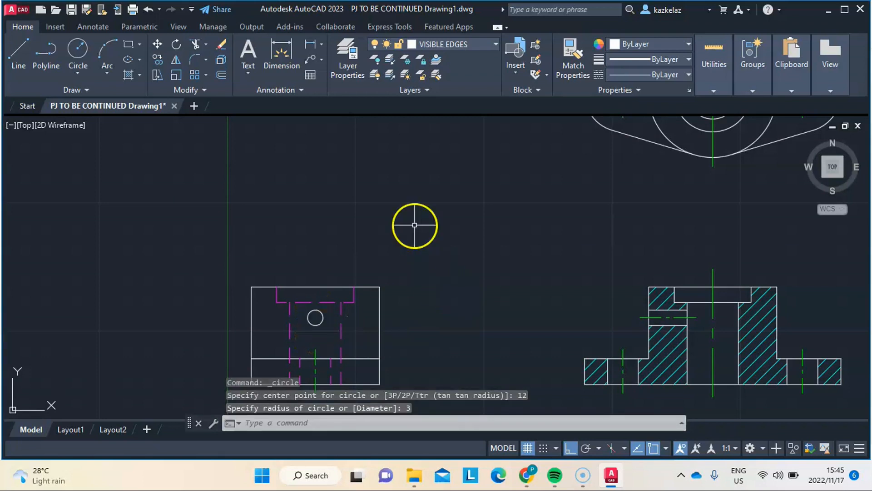
# Add a center mark to the small circle in the side view.
pyautogui.scroll(-2, 415, 225)
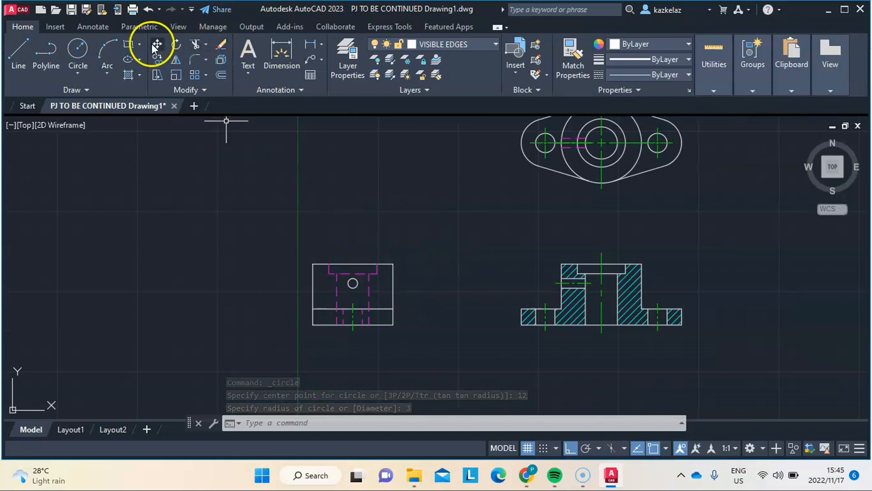
pyautogui.click(90, 27)
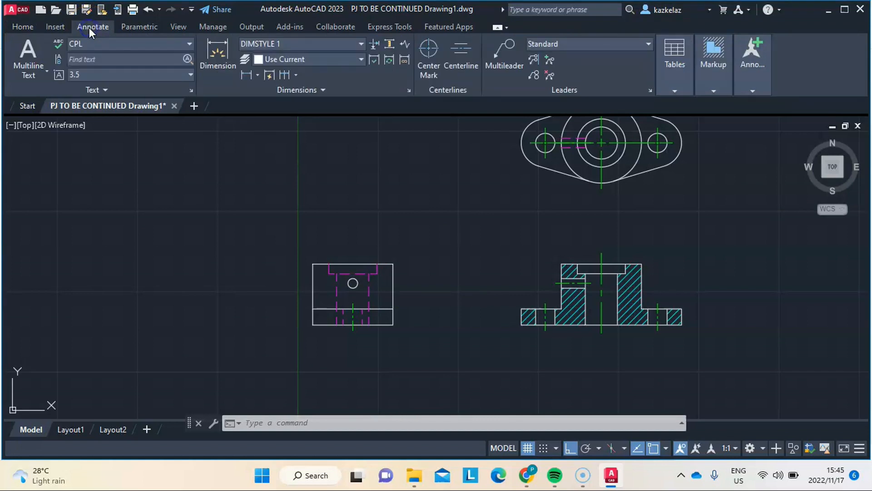
pyautogui.click(428, 51)
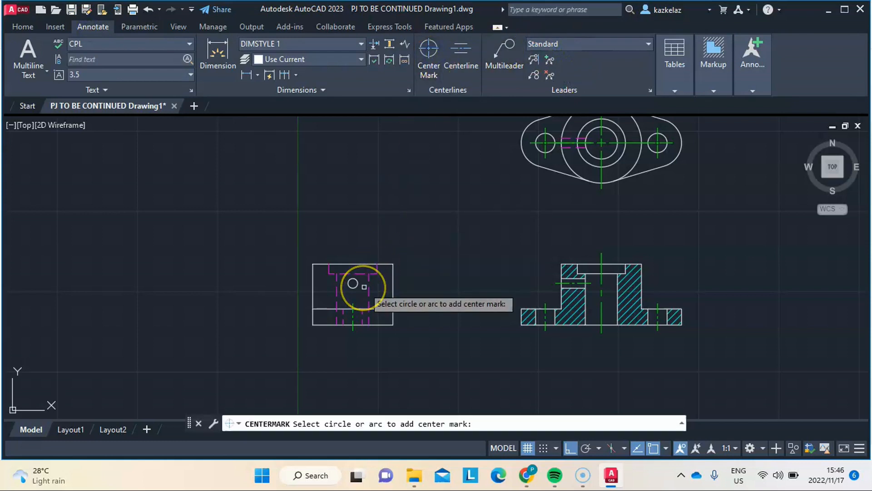
pyautogui.scroll(6, 352, 283)
pyautogui.click(352, 283)
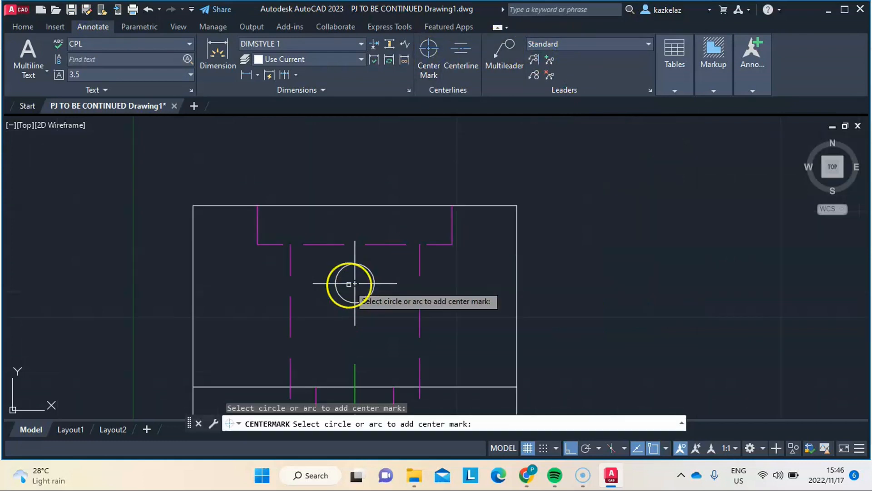
pyautogui.press('Escape')
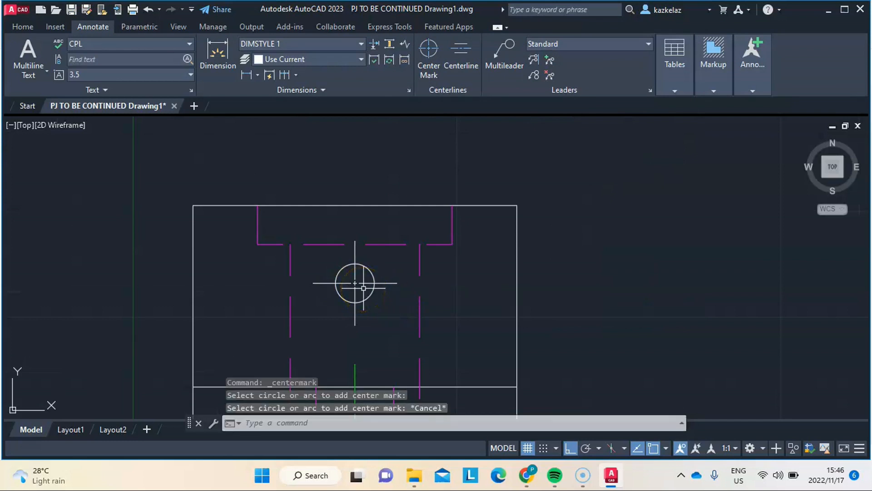
# Set the linetype scale of the small circle's center mark to 0.2 in its properties.
pyautogui.click(363, 288)
pyautogui.click(261, 229)
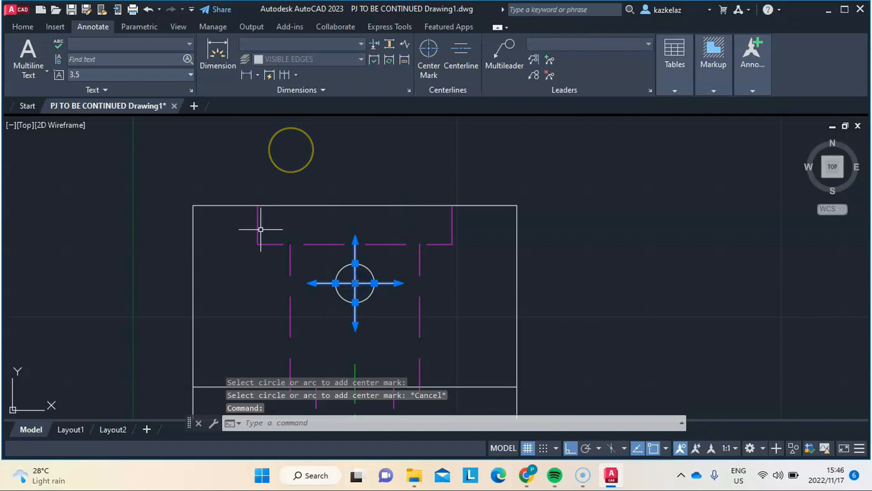
pyautogui.click(228, 52)
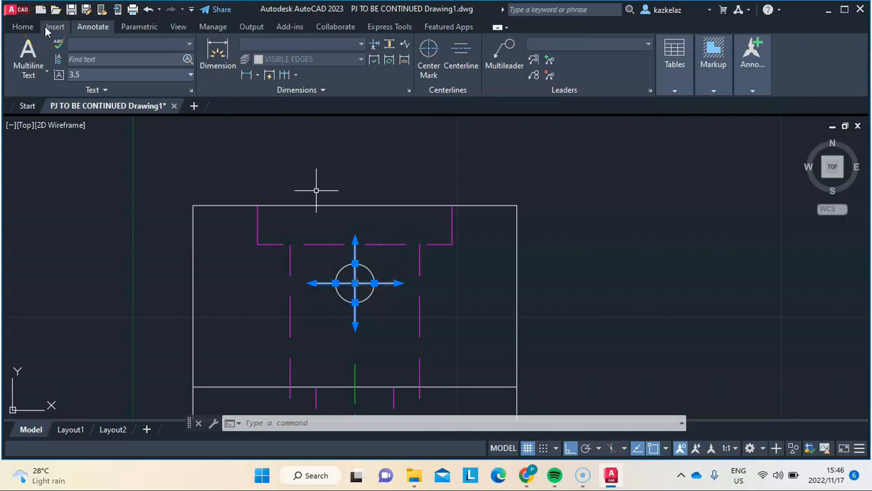
pyautogui.rightClick(385, 183)
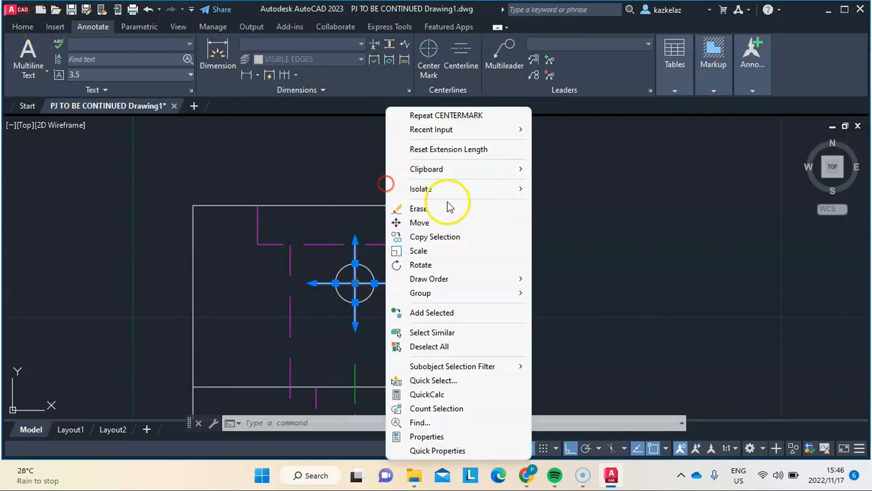
pyautogui.click(470, 437)
pyautogui.click(280, 233)
pyautogui.write('0.2')
pyautogui.press('Return')
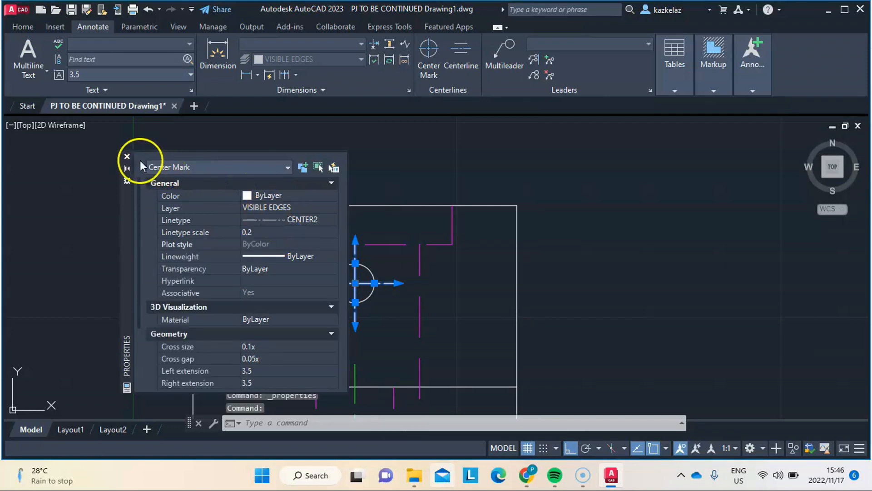
pyautogui.click(127, 157)
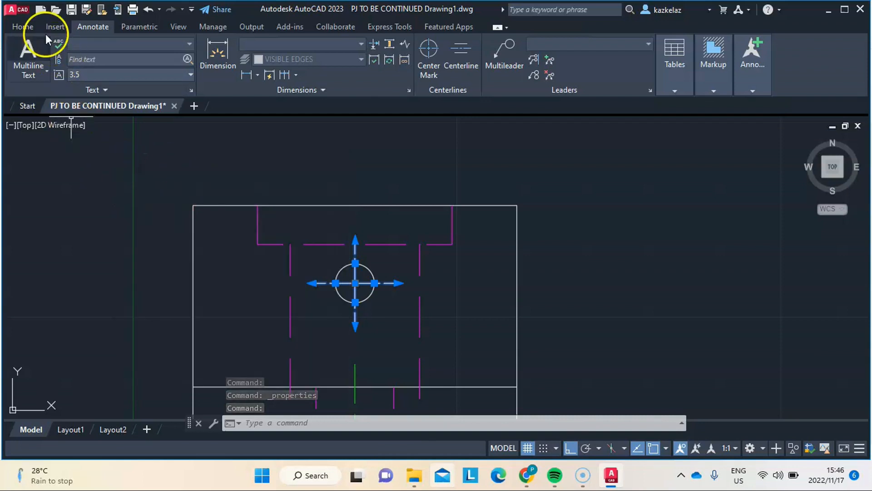
# Move the small circle's center mark onto the CENTRE & CPL layer and clear the selection.
pyautogui.click(23, 27)
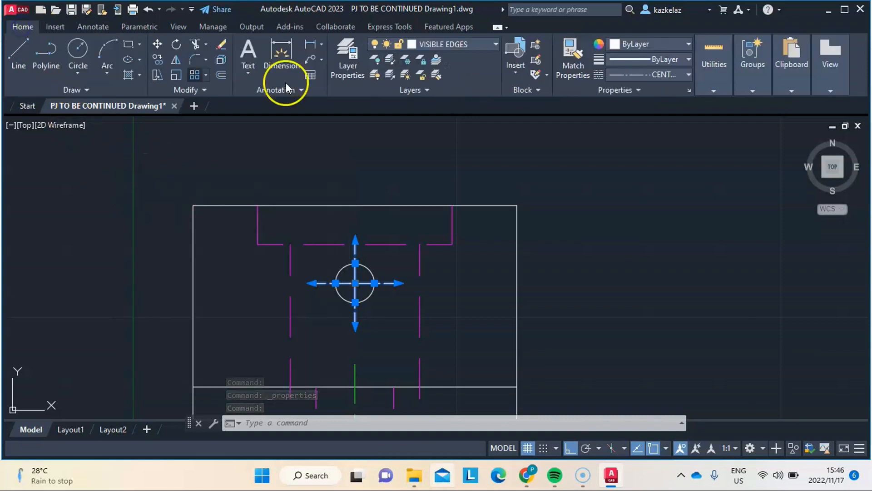
pyautogui.click(467, 47)
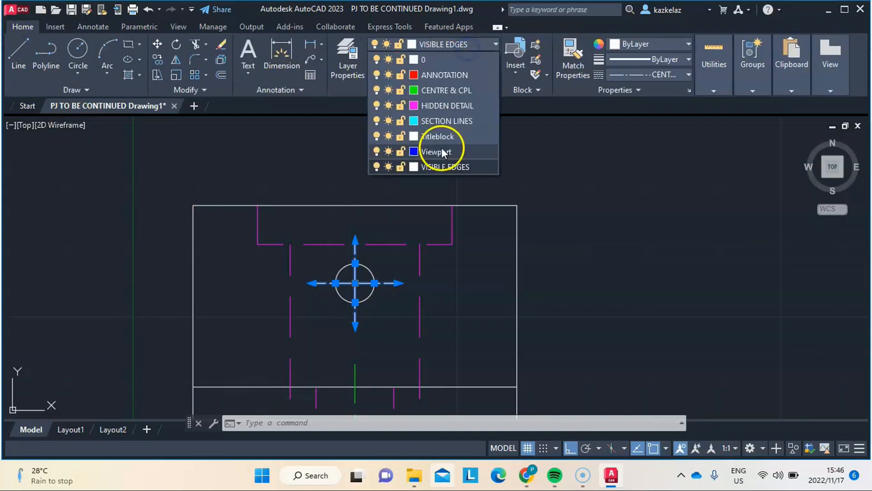
pyautogui.click(453, 90)
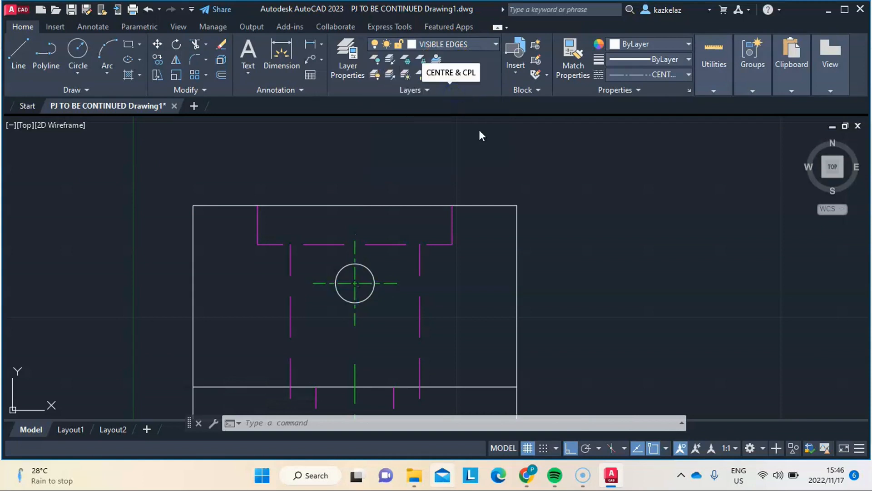
pyautogui.scroll(-4, 573, 240)
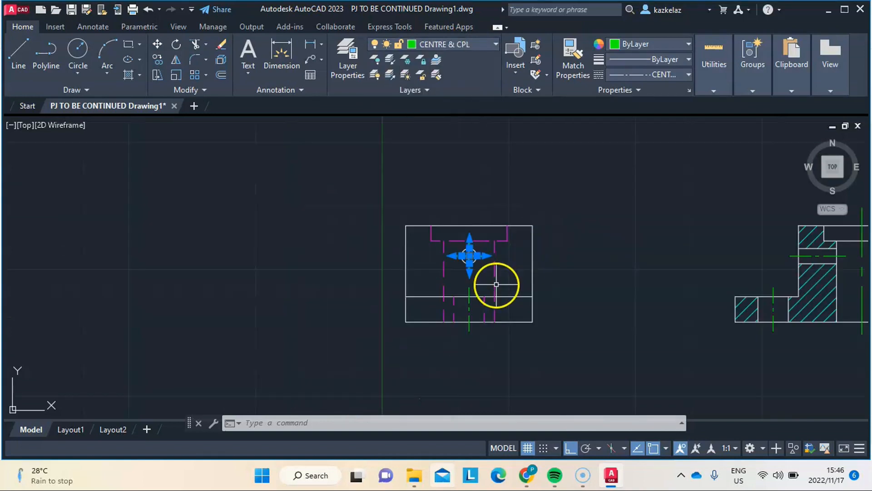
pyautogui.scroll(2, 496, 284)
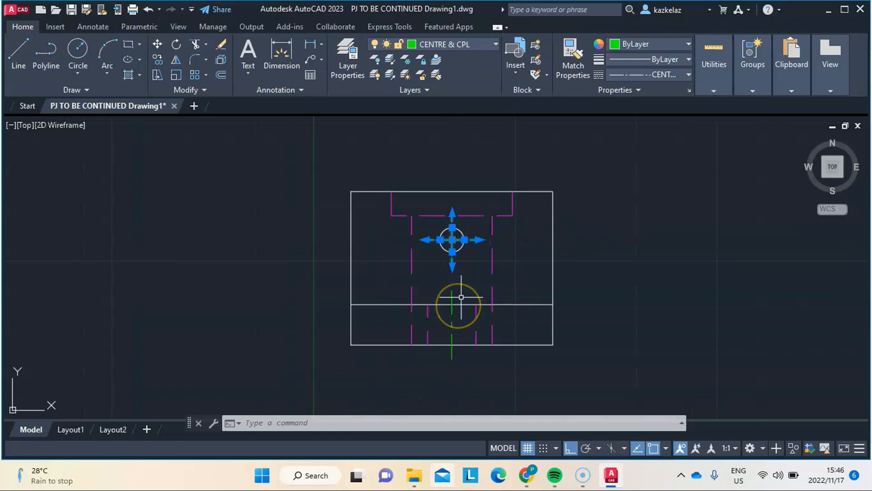
pyautogui.press('Escape')
# Make CENTRE & CPL the current layer.
pyautogui.scroll(3, 461, 297)
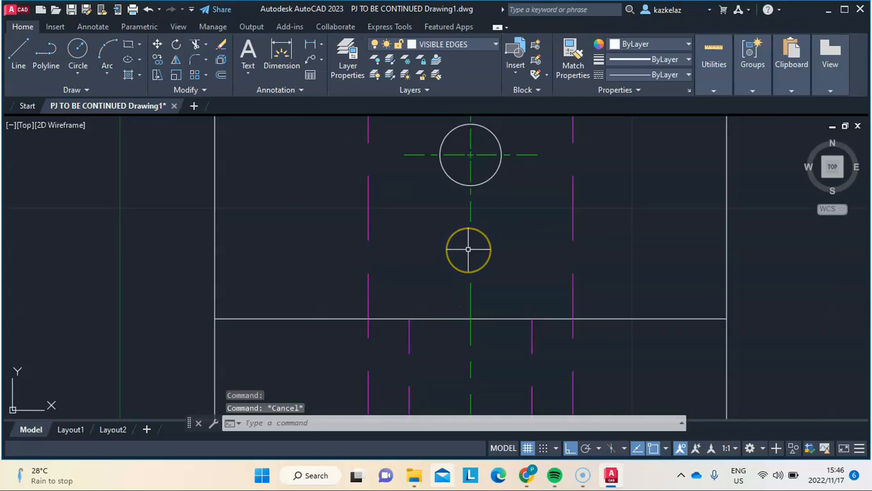
pyautogui.scroll(1, 462, 247)
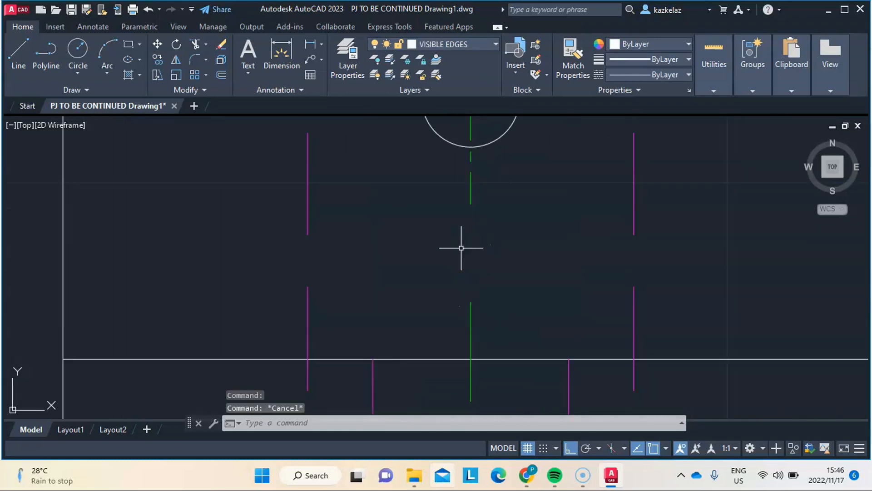
pyautogui.click(476, 45)
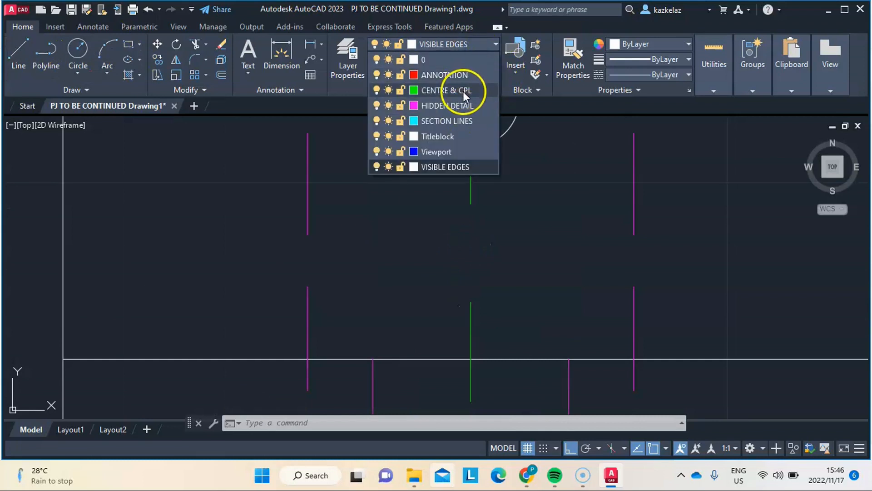
pyautogui.click(462, 90)
pyautogui.click(27, 48)
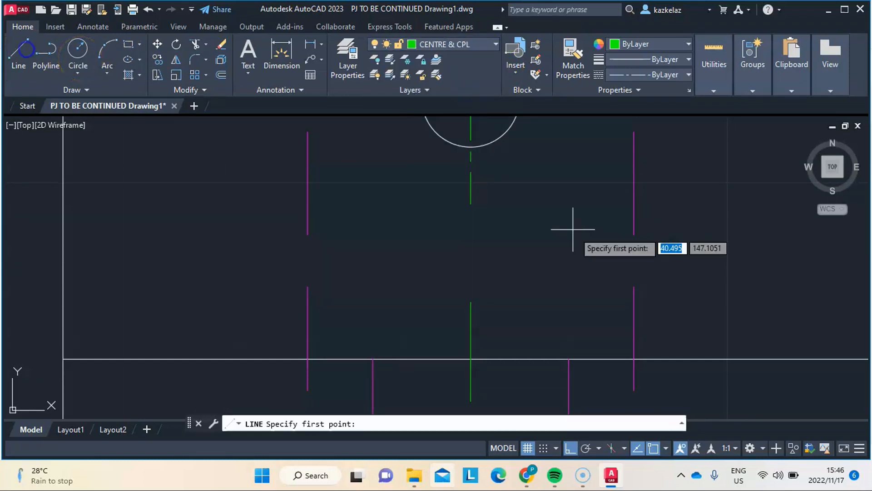
pyautogui.click(471, 218)
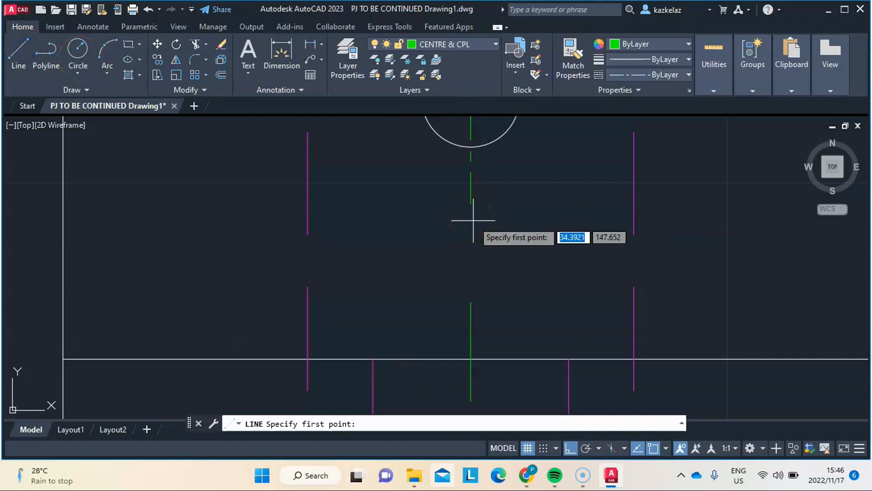
pyautogui.click(470, 213)
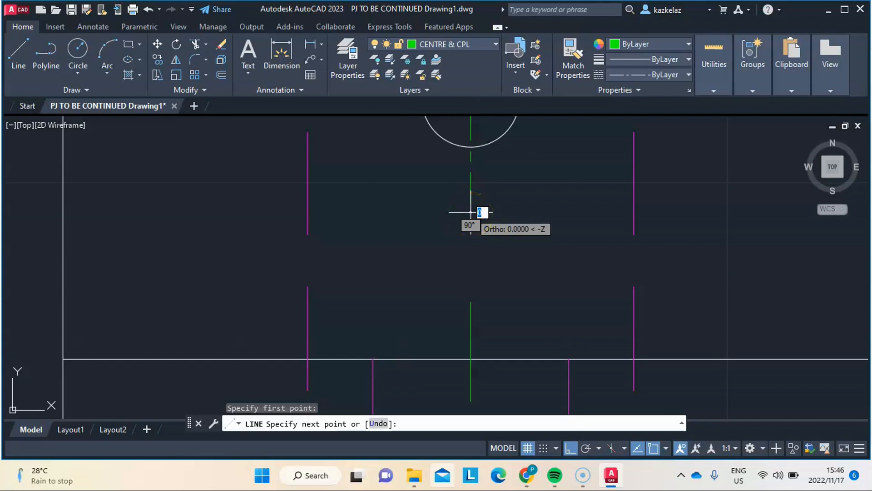
pyautogui.click(471, 204)
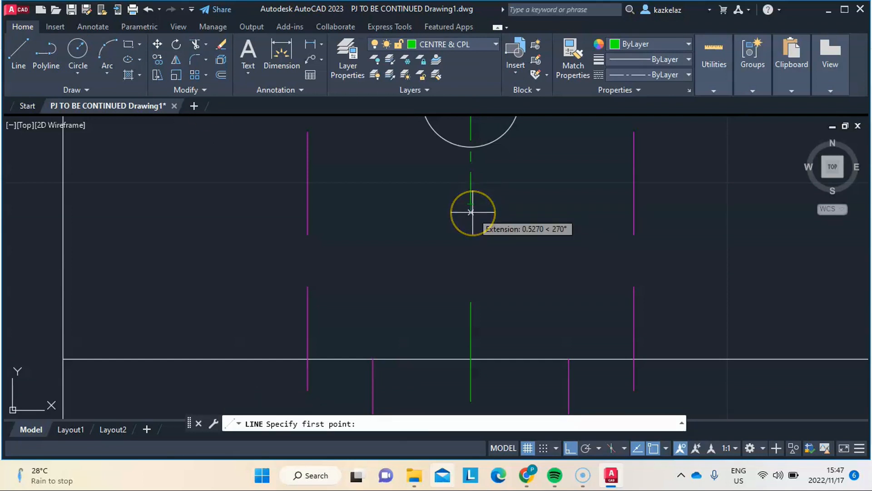
pyautogui.click(472, 212)
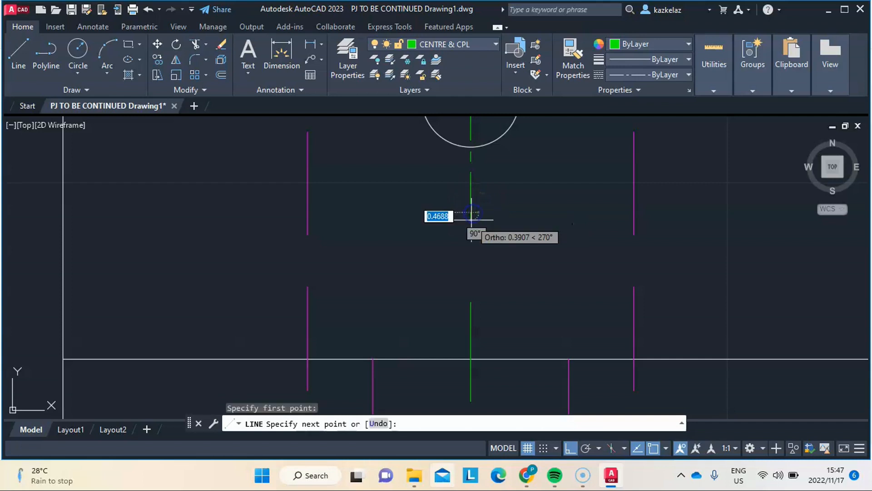
pyautogui.click(471, 236)
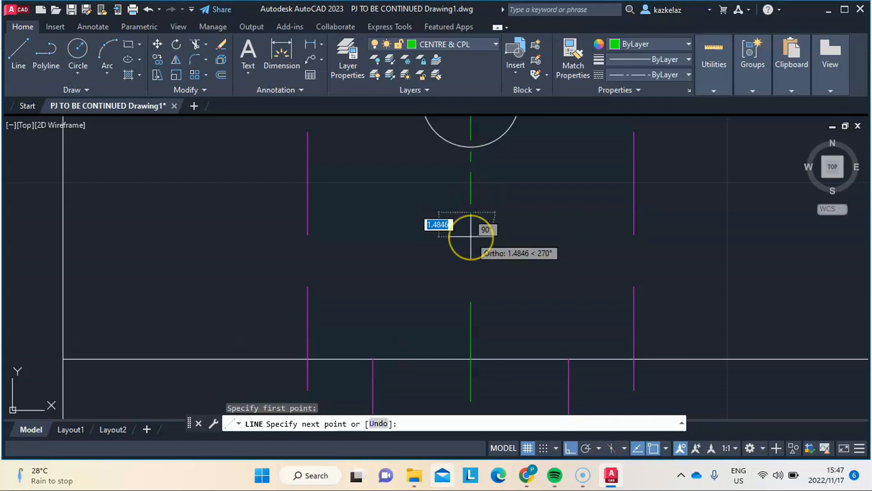
pyautogui.press('Escape')
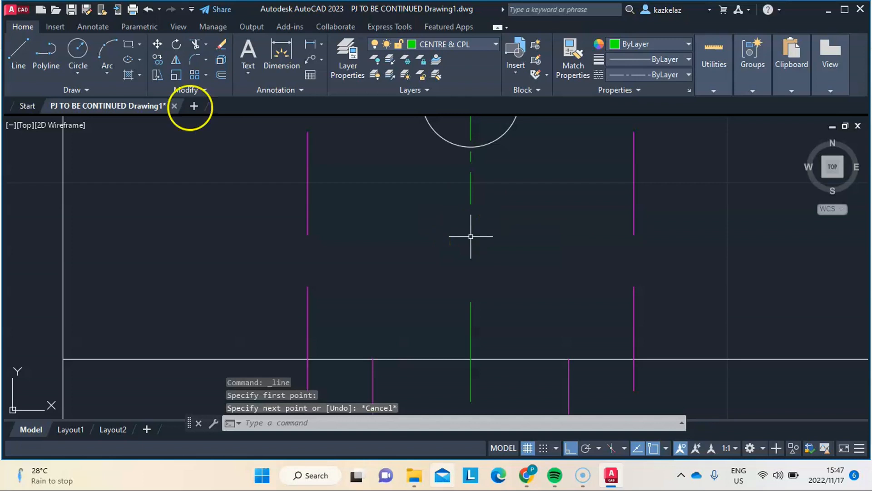
# Draw a vertical line on the CENTRE & CPL layer, extending down from the lower end of the small circle's center mark.
pyautogui.click(18, 51)
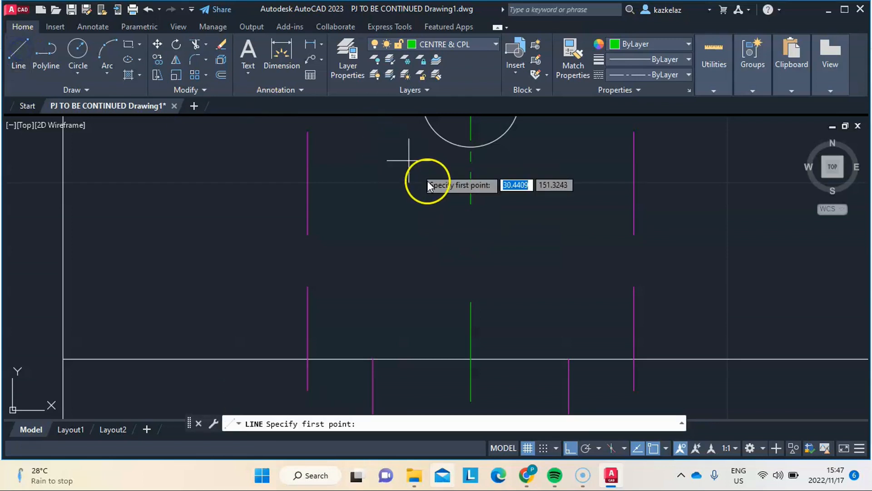
pyautogui.click(471, 205)
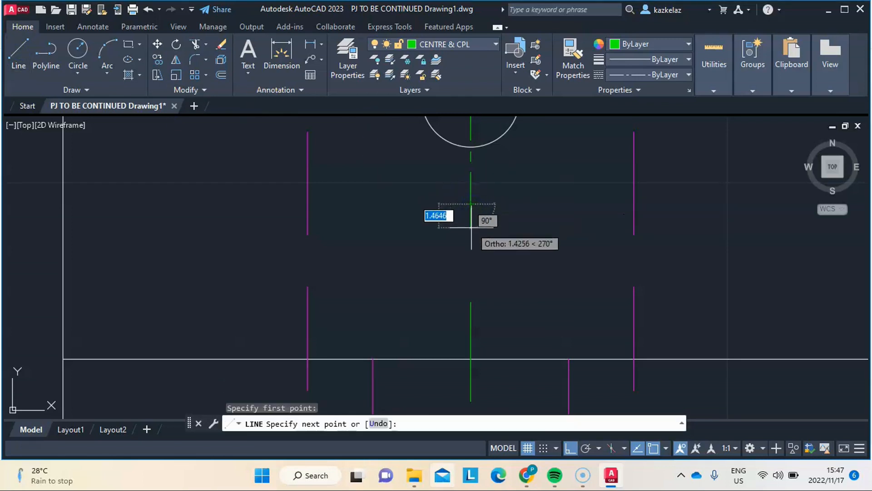
pyautogui.click(475, 253)
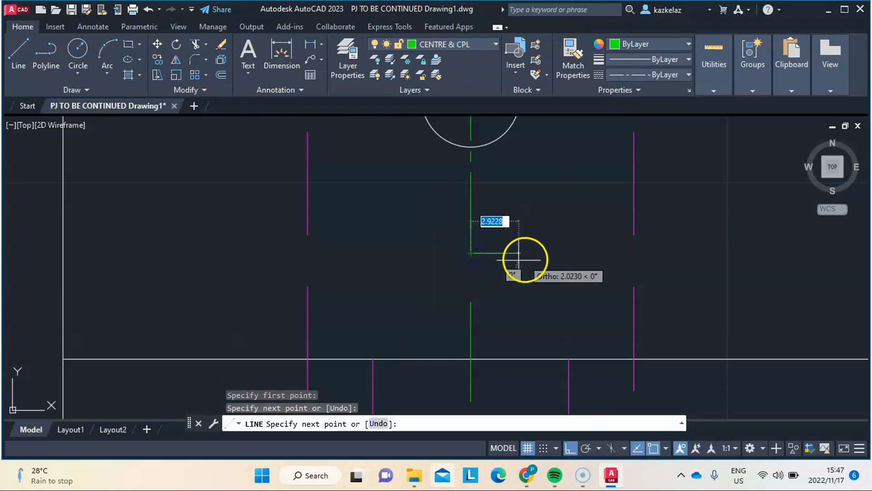
pyautogui.press('Escape')
pyautogui.press('Escape')
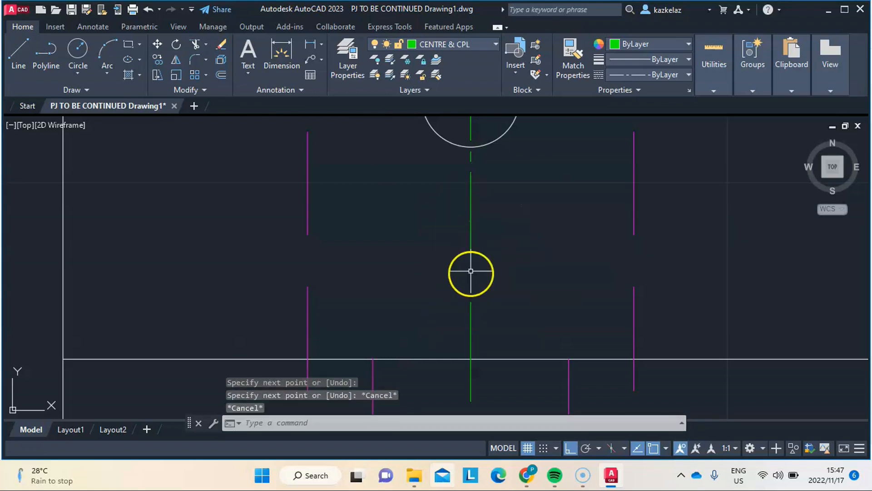
# Draw a short vertical dash about 1.3 long between the extended center mark line and the lower centre line.
pyautogui.click(16, 55)
pyautogui.click(468, 263)
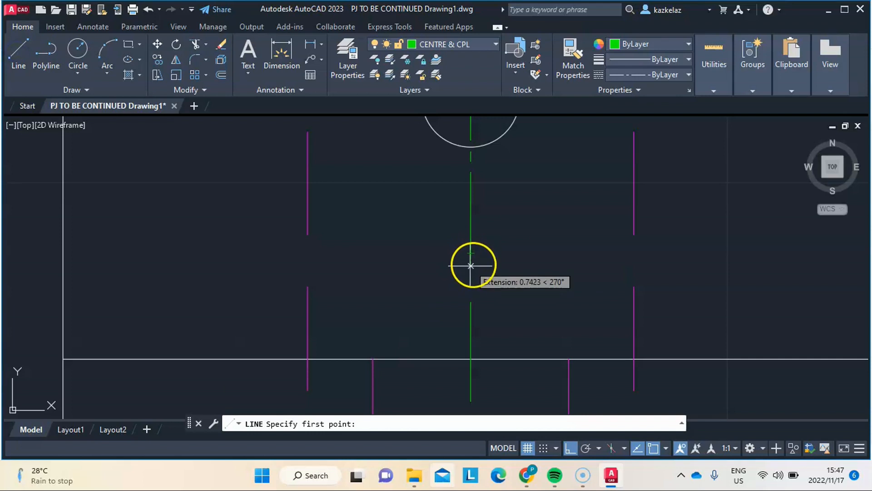
pyautogui.click(472, 266)
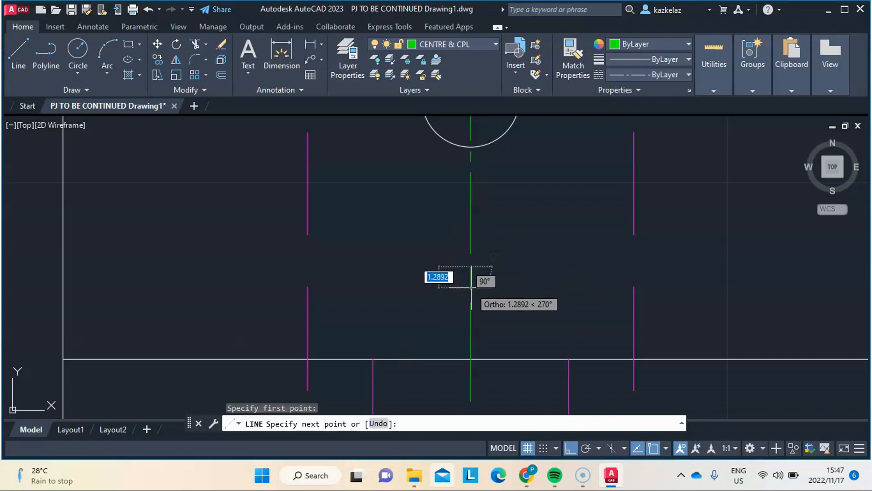
pyautogui.click(473, 287)
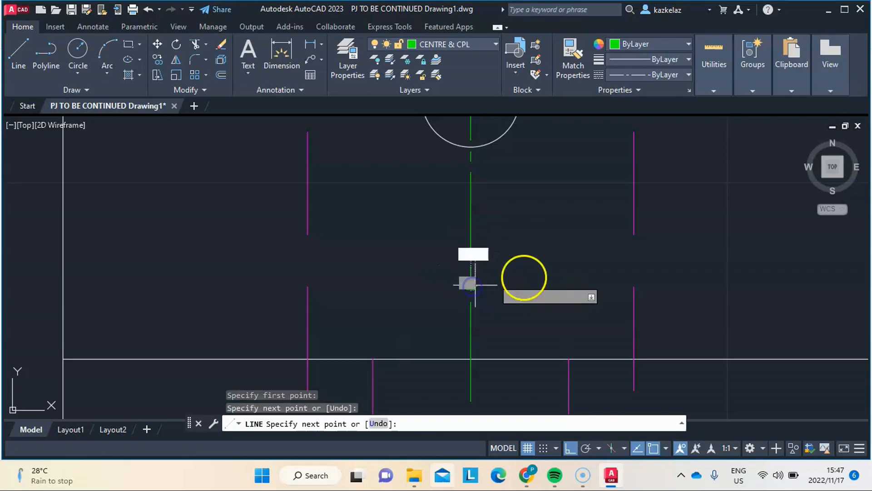
pyautogui.press('Escape')
# Draw a vertical centre line about 6.3 long from the upper end of the small circle's center mark past the view's top edge.
pyautogui.scroll(-3, 552, 261)
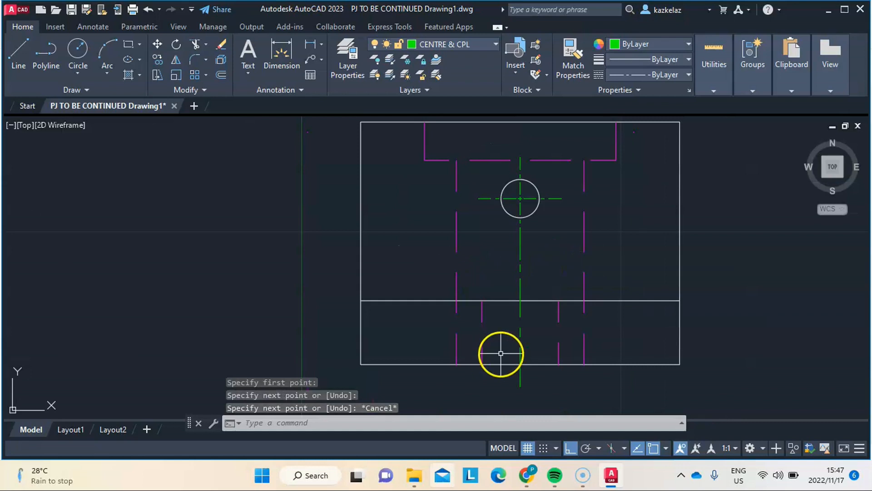
pyautogui.scroll(-2, 551, 292)
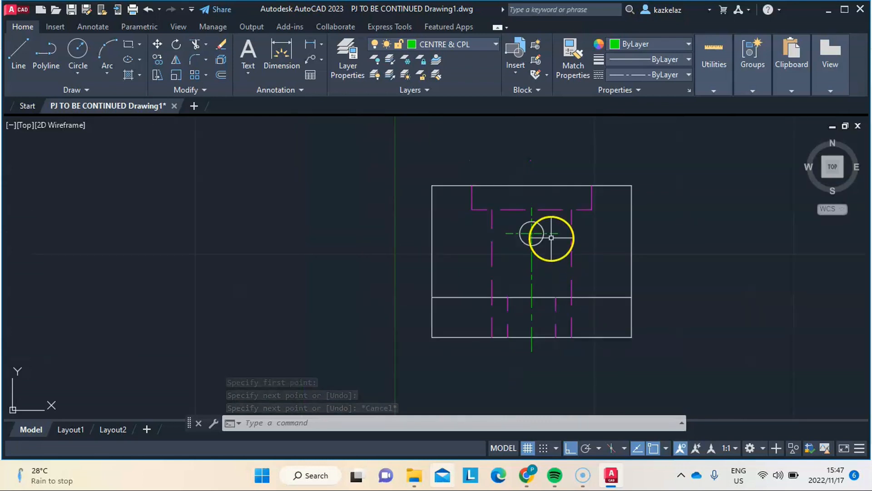
pyautogui.scroll(6, 541, 195)
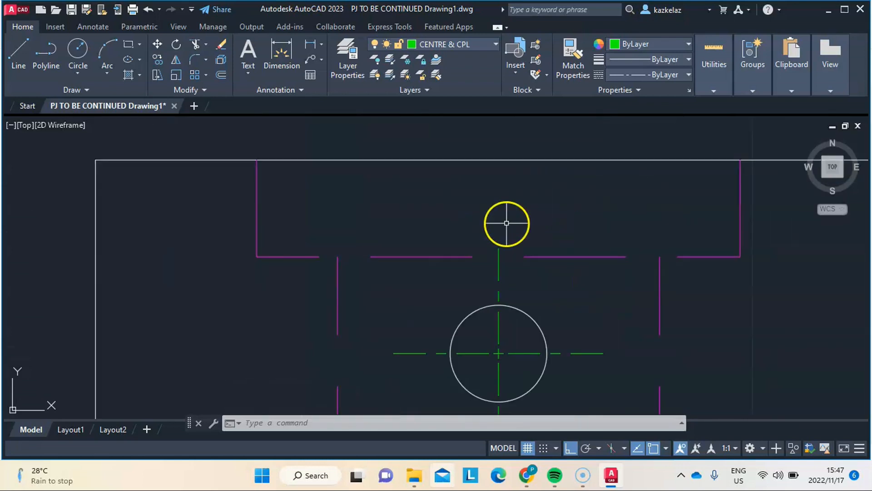
pyautogui.click(25, 46)
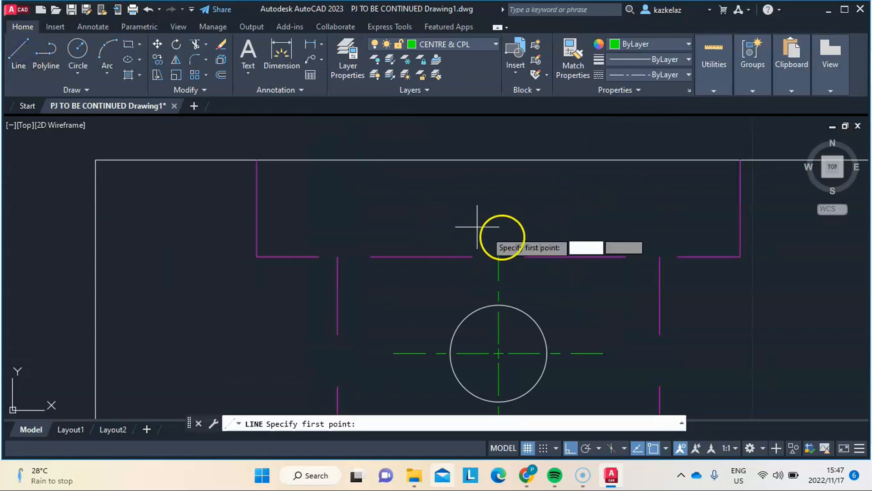
pyautogui.click(500, 249)
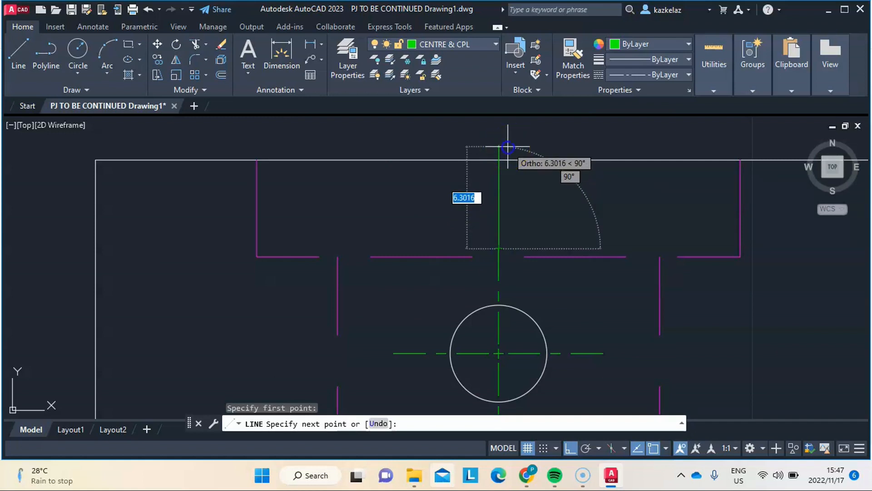
pyautogui.click(508, 148)
pyautogui.press('Escape')
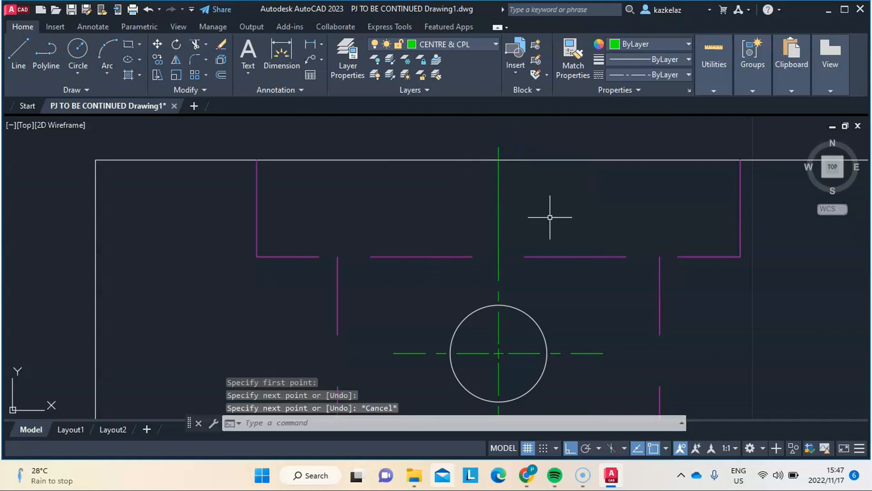
# Extend the side view's centre line farther above the top edge with a short vertical line.
pyautogui.scroll(-4, 550, 217)
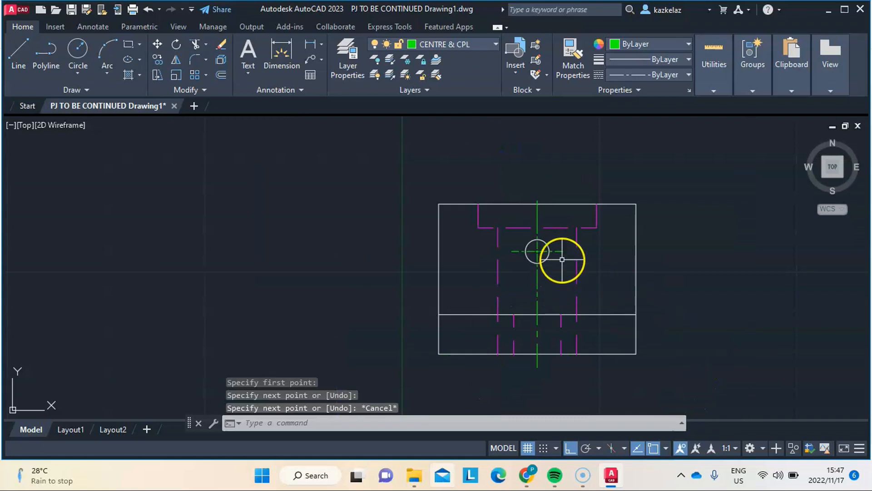
pyautogui.scroll(2, 562, 259)
pyautogui.scroll(-2, 565, 255)
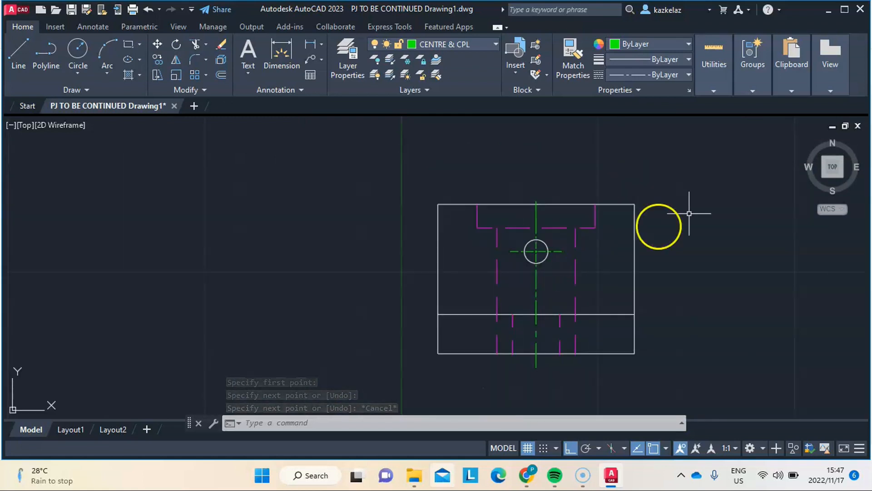
pyautogui.scroll(-4, 649, 291)
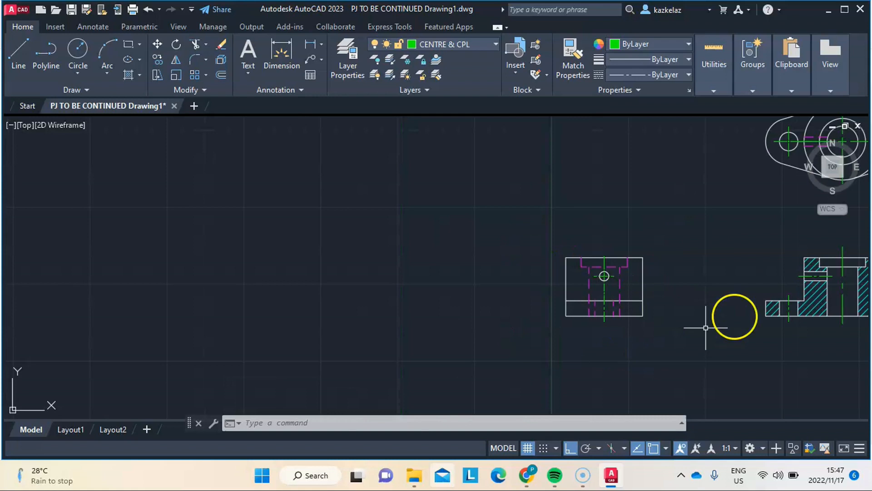
pyautogui.scroll(-4, 606, 320)
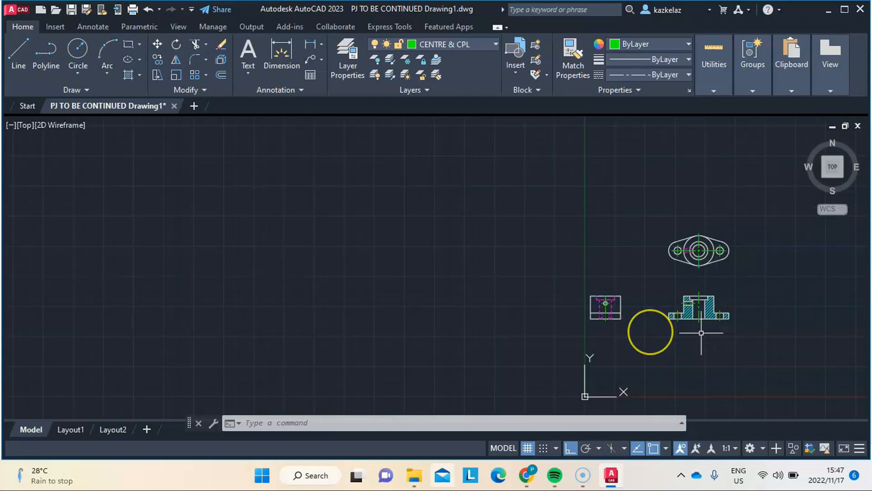
pyautogui.scroll(4, 611, 307)
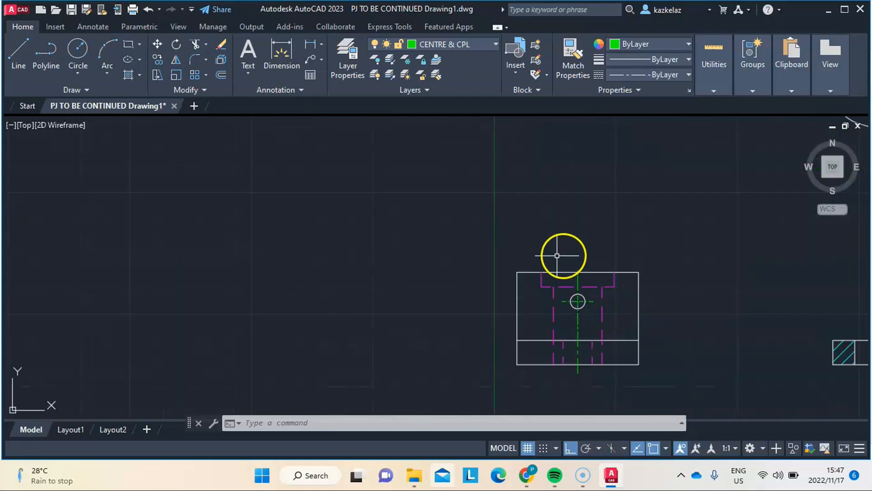
pyautogui.scroll(5, 570, 273)
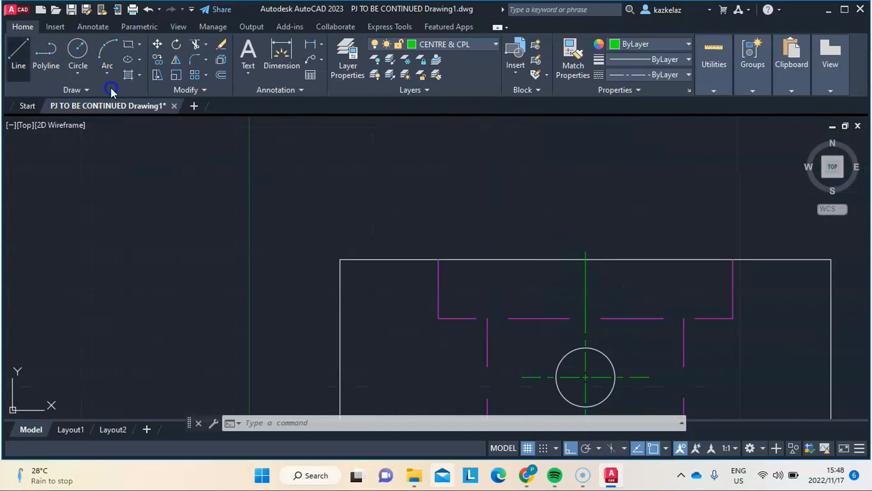
pyautogui.click(585, 251)
pyautogui.click(595, 237)
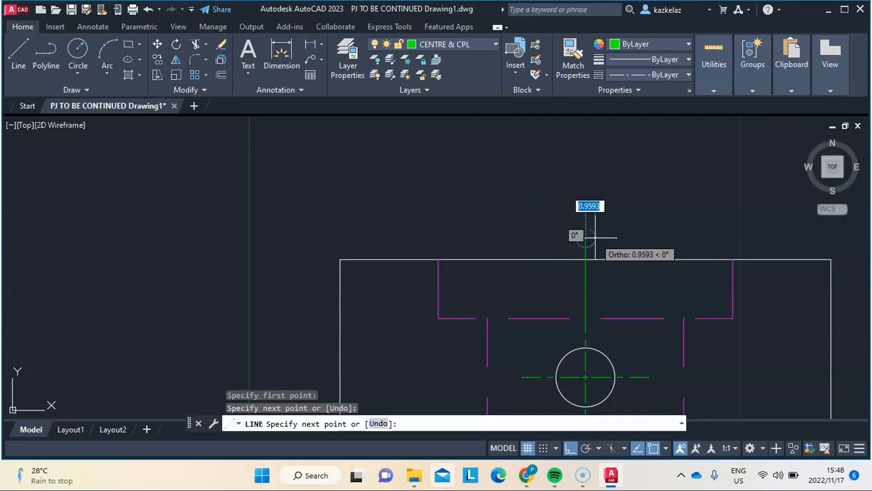
pyautogui.press('Escape')
# Join the two vertical centre line segments above the small circle into one line.
pyautogui.click(586, 272)
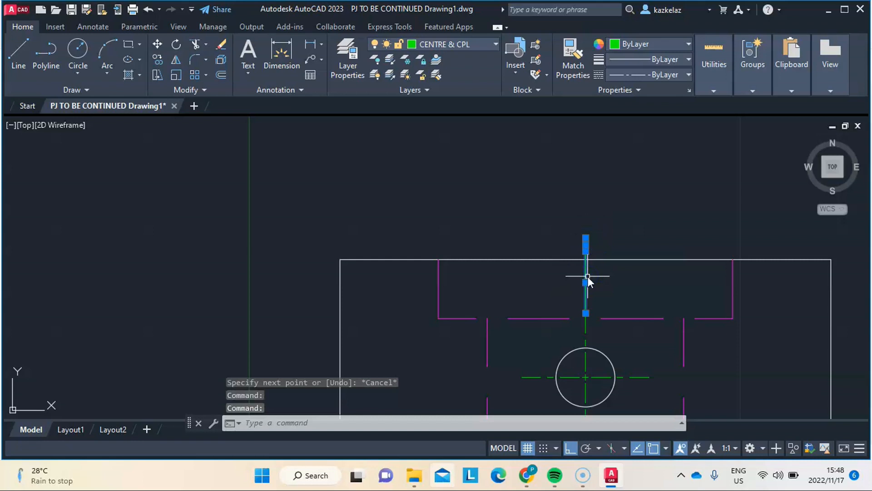
pyautogui.write('JOIU')
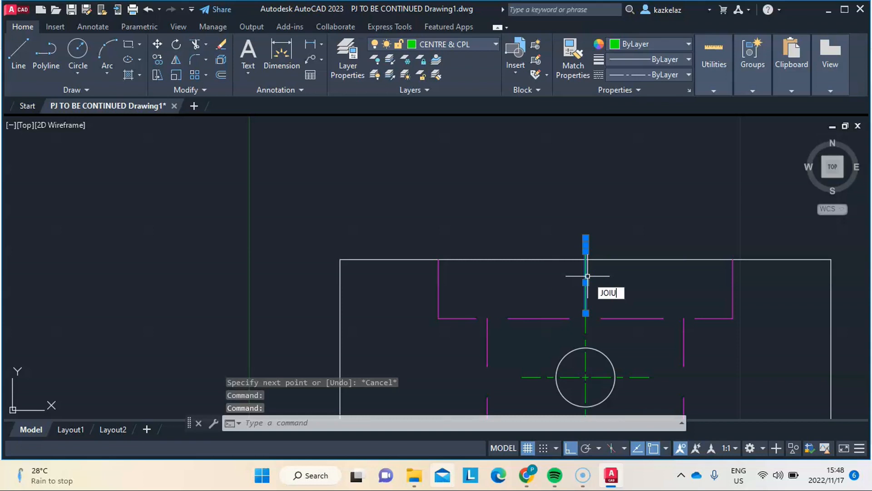
pyautogui.write('N')
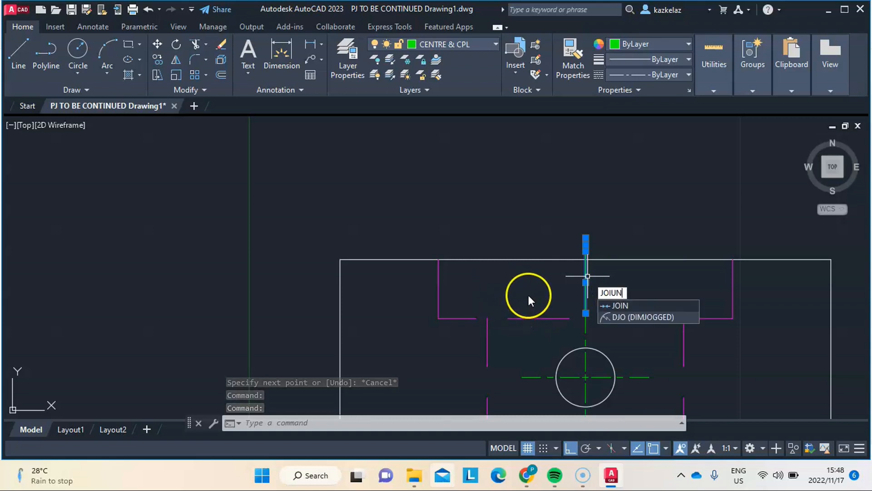
pyautogui.click(615, 304)
pyautogui.scroll(-8, 525, 247)
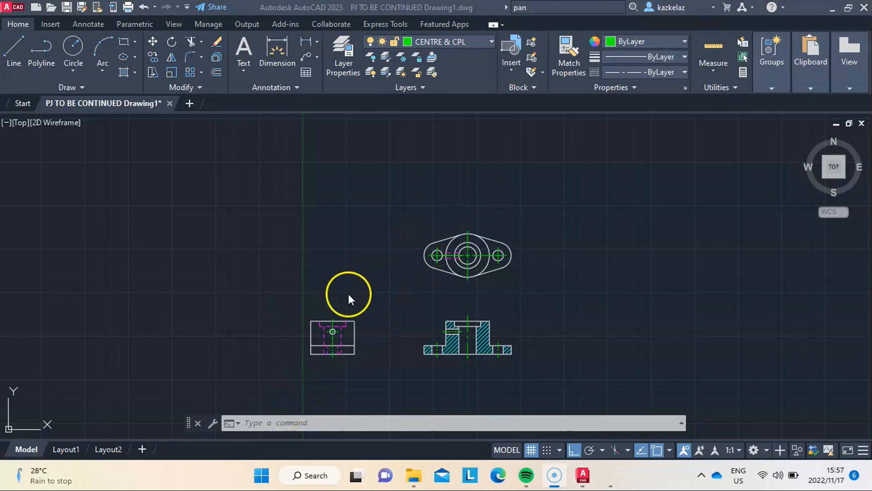
pyautogui.click(335, 336)
pyautogui.press('Escape')
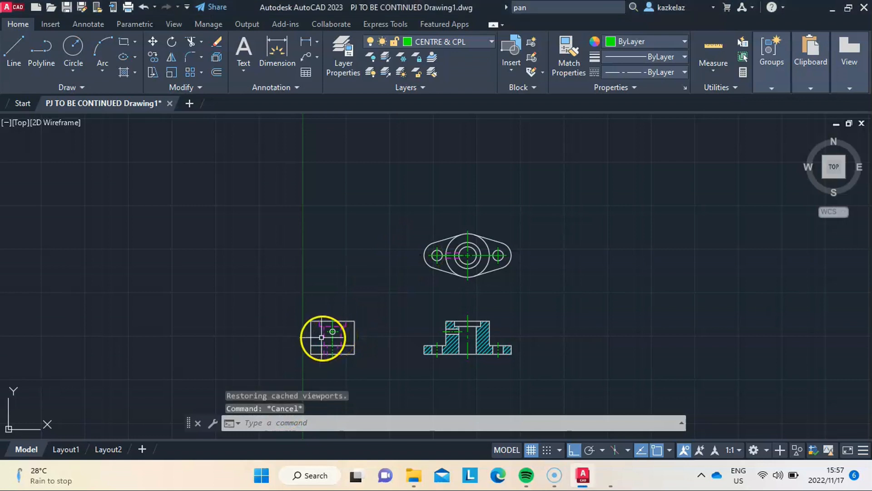
# Open dimension style DIMSTYLE 1 for modification at its dimension and extension line settings.
pyautogui.click(88, 24)
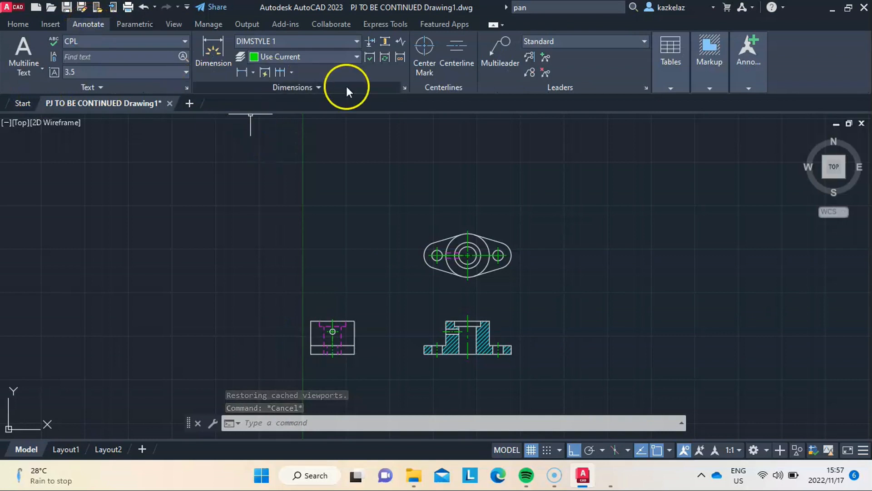
pyautogui.click(405, 88)
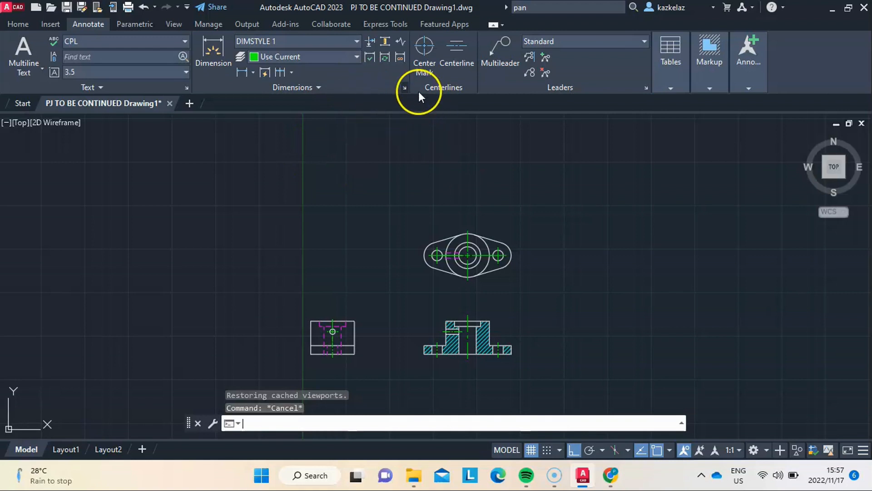
pyautogui.click(405, 87)
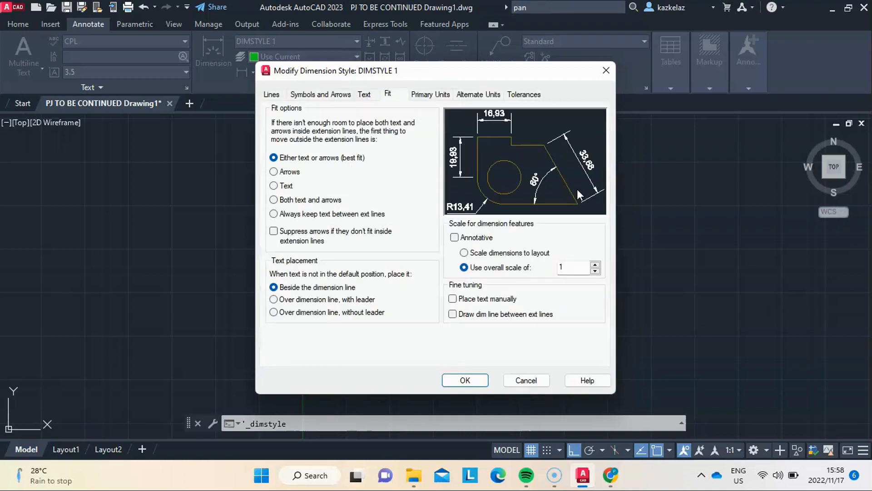
pyautogui.click(271, 94)
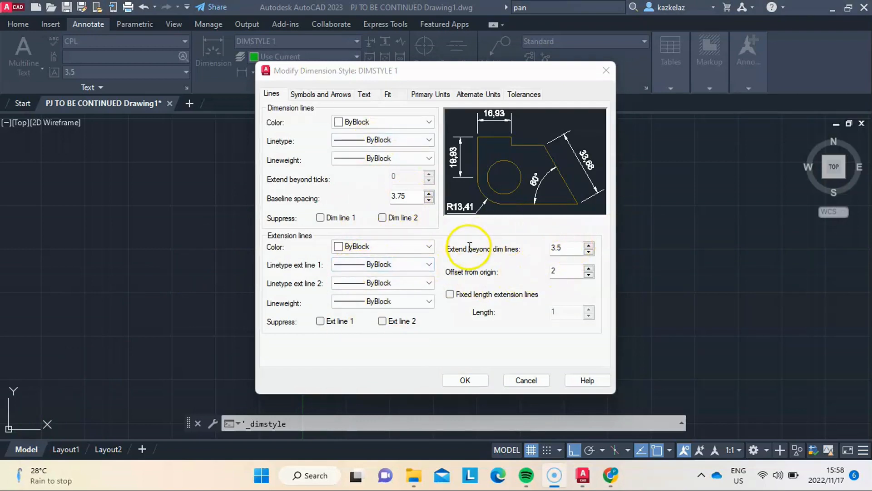
# Try extending the extension lines 1 beyond the dimension lines, and restore the value to 3.5.
pyautogui.click(566, 247)
pyautogui.press('BackSpace')
pyautogui.press('BackSpace')
pyautogui.press('BackSpace')
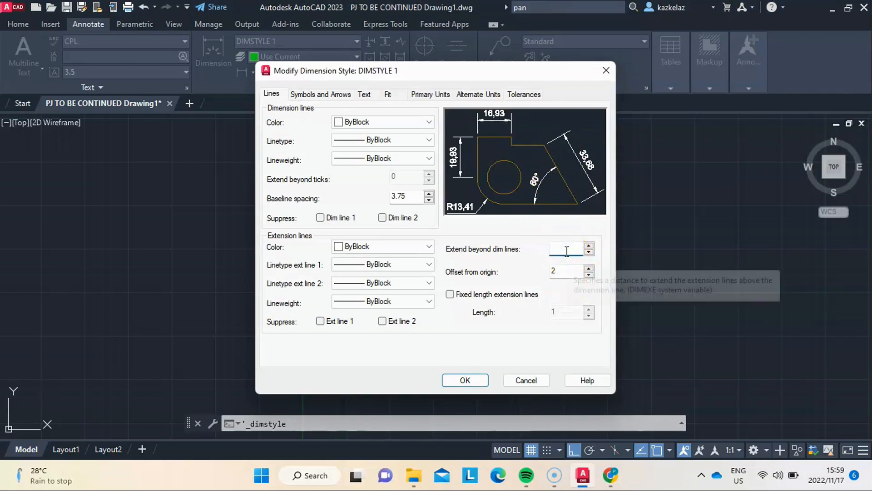
pyautogui.write('1')
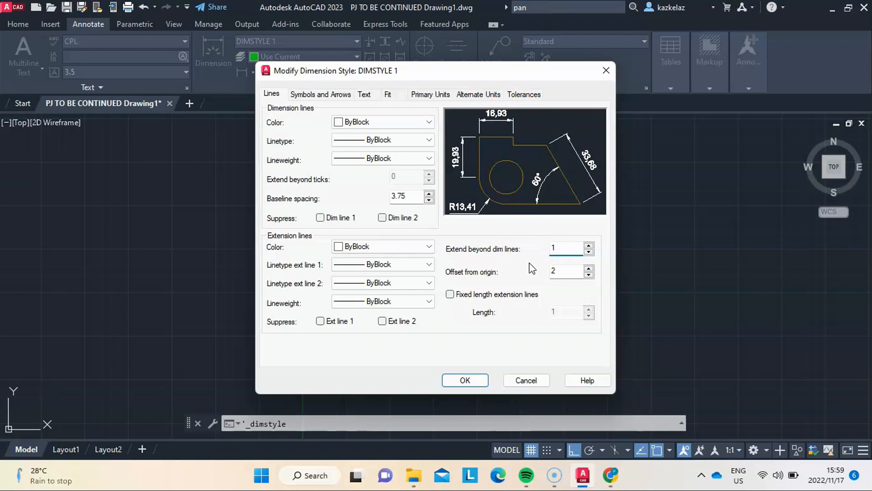
pyautogui.press('BackSpace')
pyautogui.write('3.5')
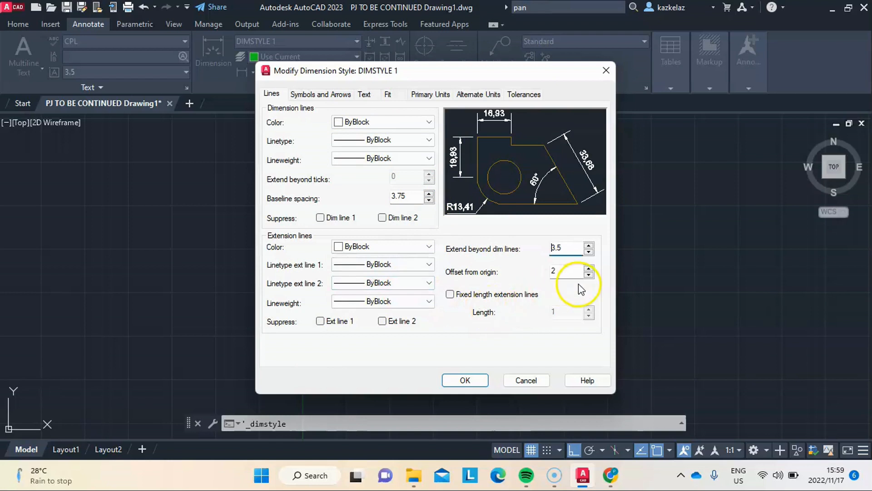
# Try an extension line offset from origin of 0, and set it back to 2.
pyautogui.click(565, 274)
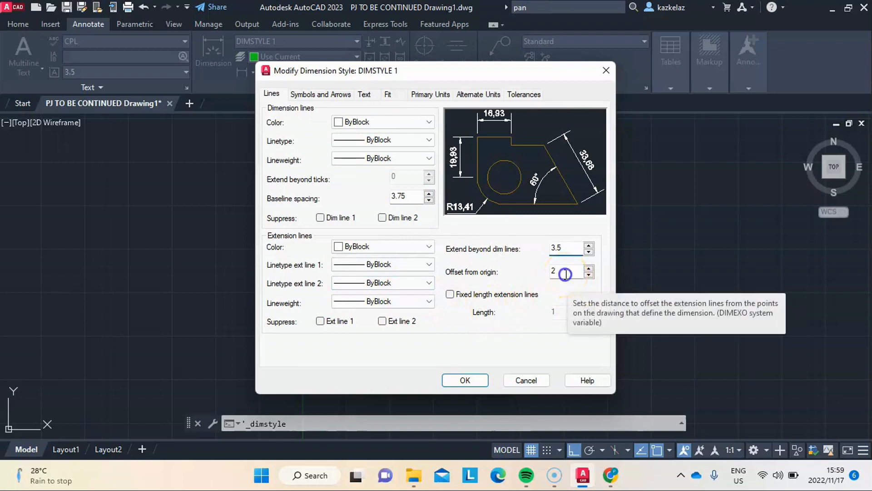
pyautogui.click(566, 273)
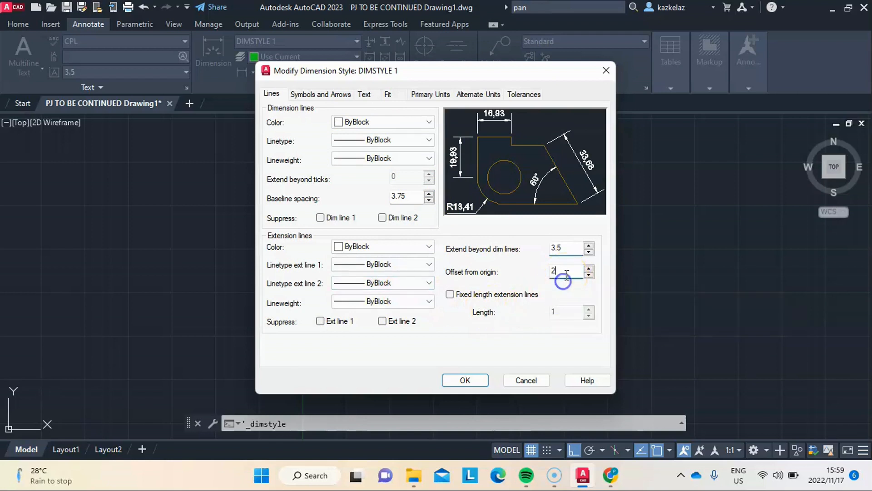
pyautogui.press('BackSpace')
pyautogui.write('0')
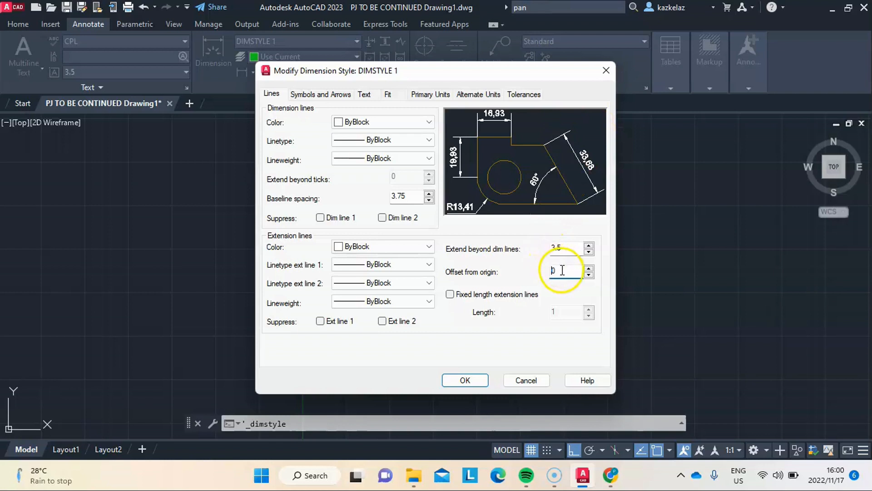
pyautogui.write('2')
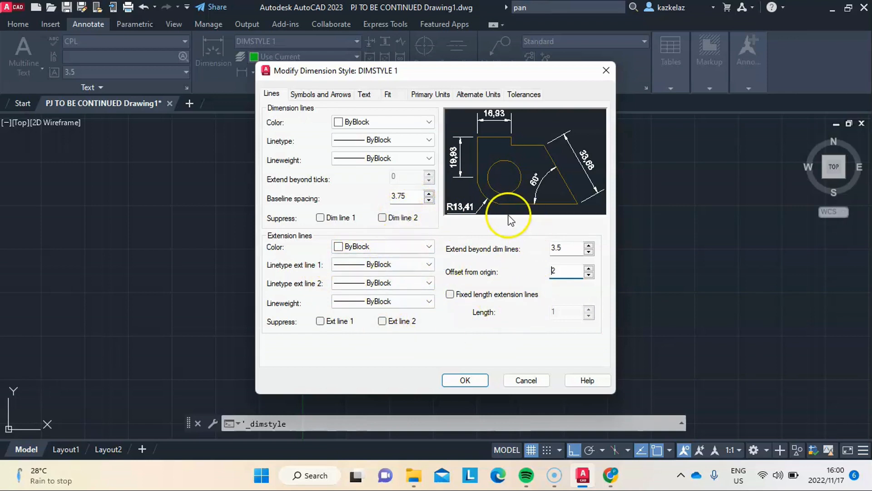
# Check the arrow size and try the Mark option for center marks, returning it to None.
pyautogui.click(327, 97)
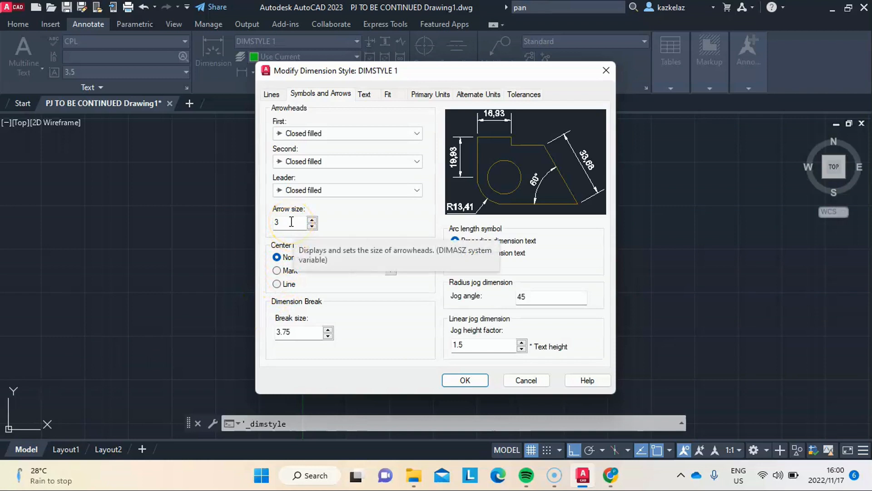
pyautogui.click(290, 222)
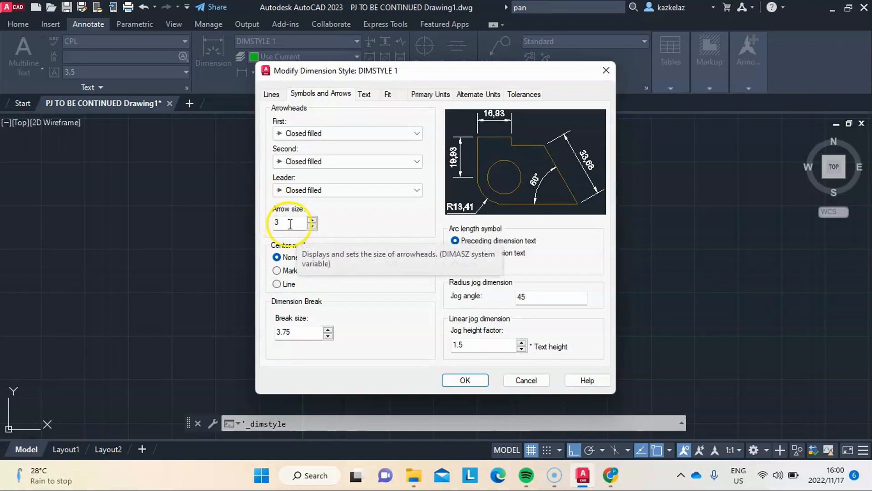
pyautogui.click(291, 222)
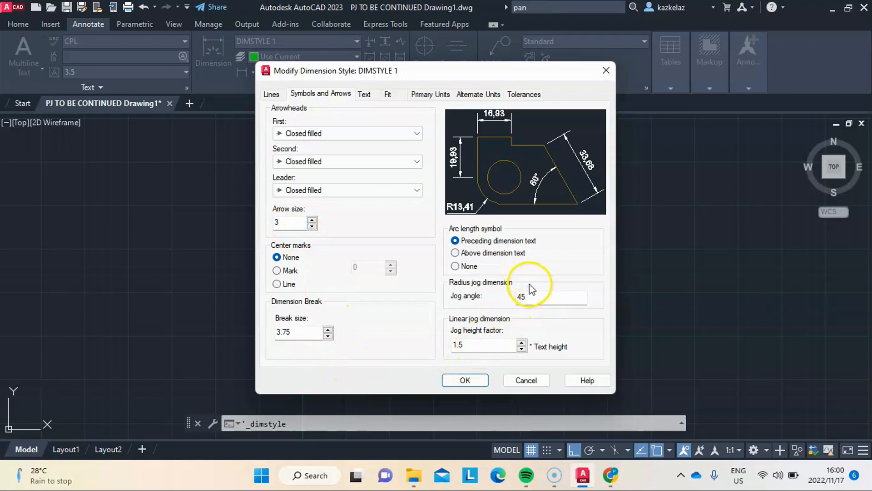
pyautogui.click(277, 270)
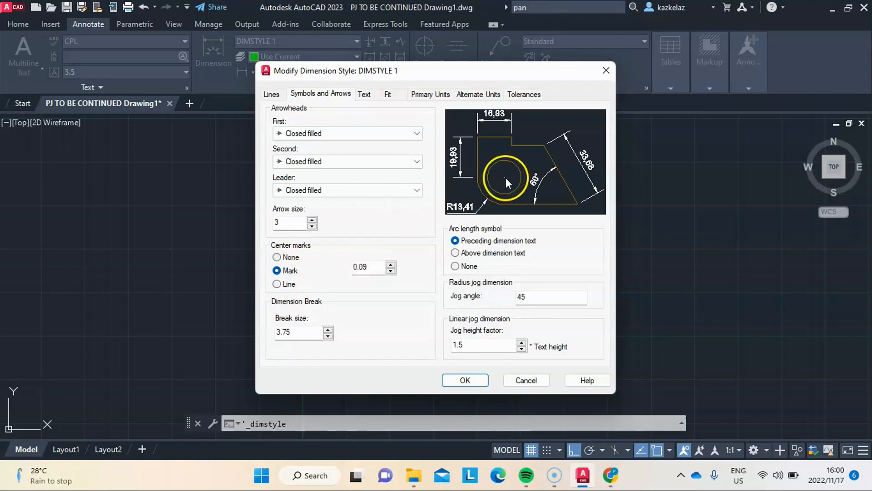
pyautogui.click(277, 257)
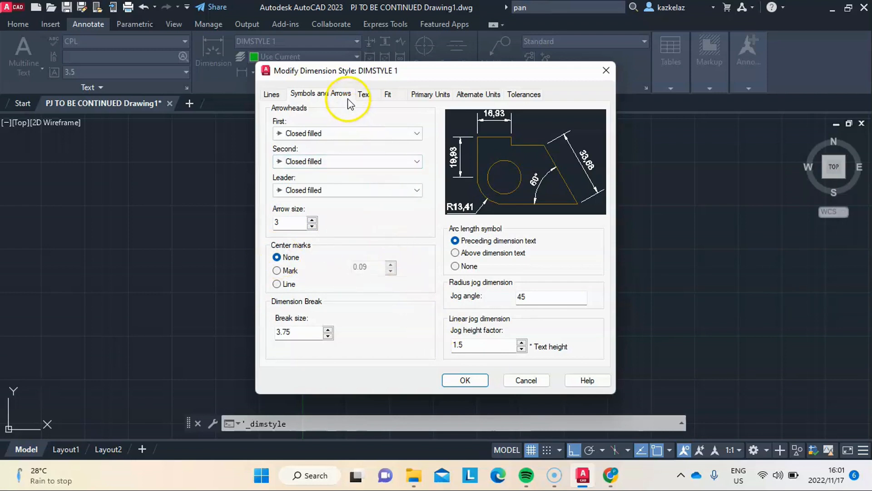
# Try a dimension text offset of 0 from the dimension line, and set it back to 1.5.
pyautogui.click(363, 95)
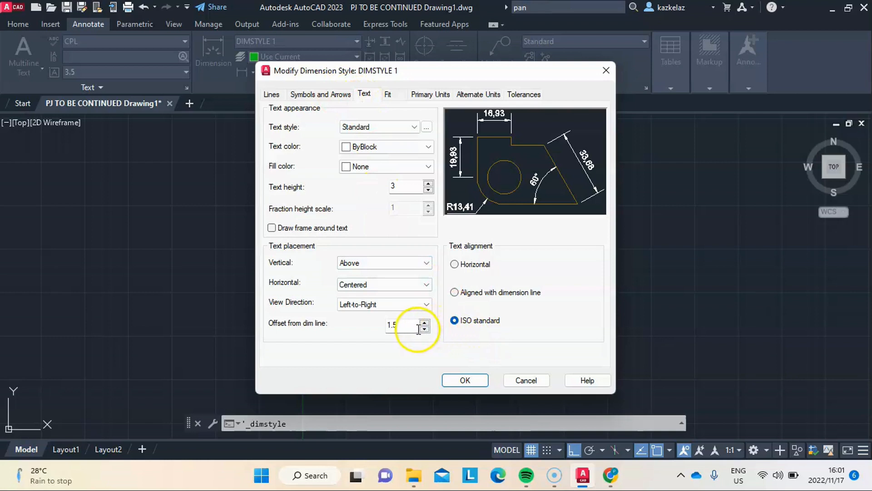
pyautogui.moveTo(409, 327); pyautogui.dragTo(382, 332)
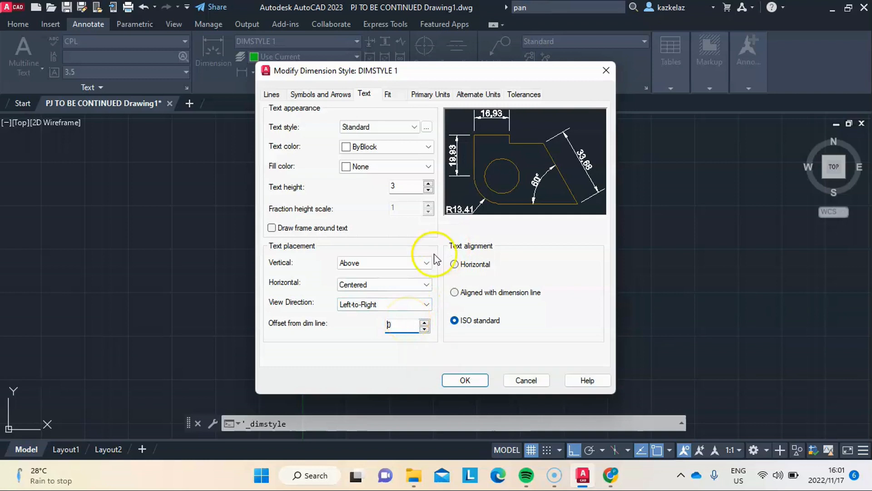
pyautogui.click(399, 324)
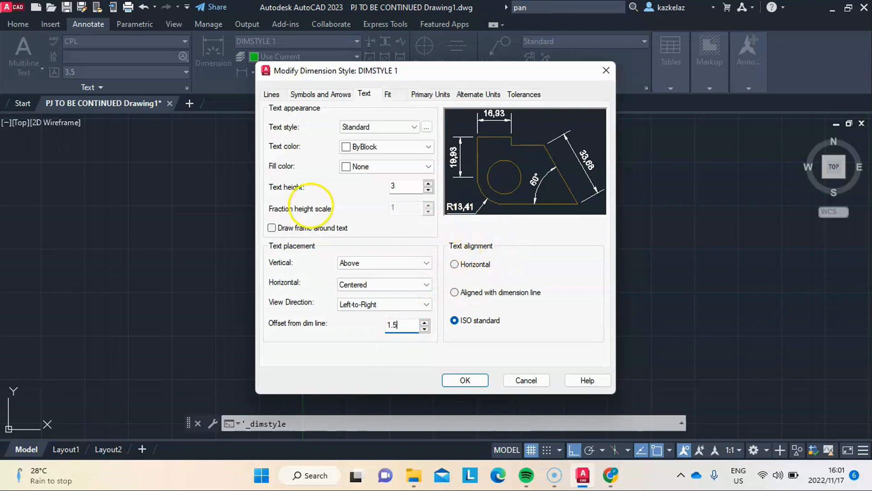
# Turn off drawing the dimension line between extension lines, and accept the DIMSTYLE 1 settings after reviewing the primary units.
pyautogui.click(389, 94)
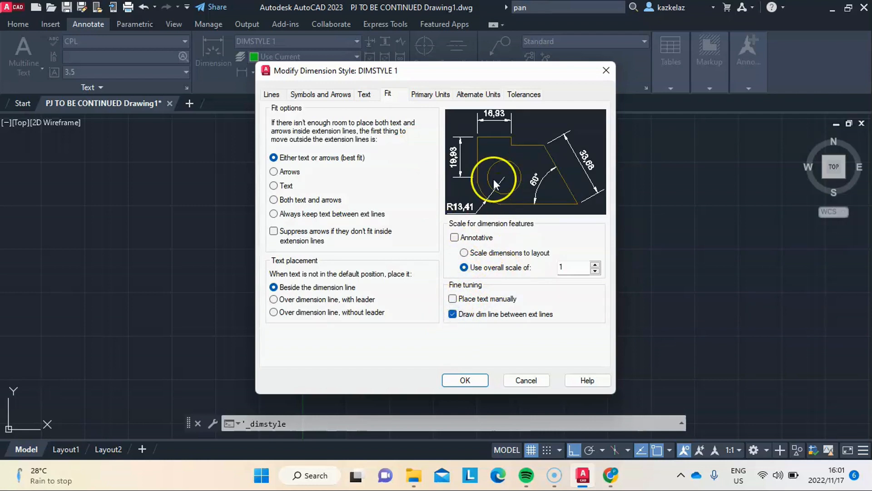
pyautogui.click(453, 317)
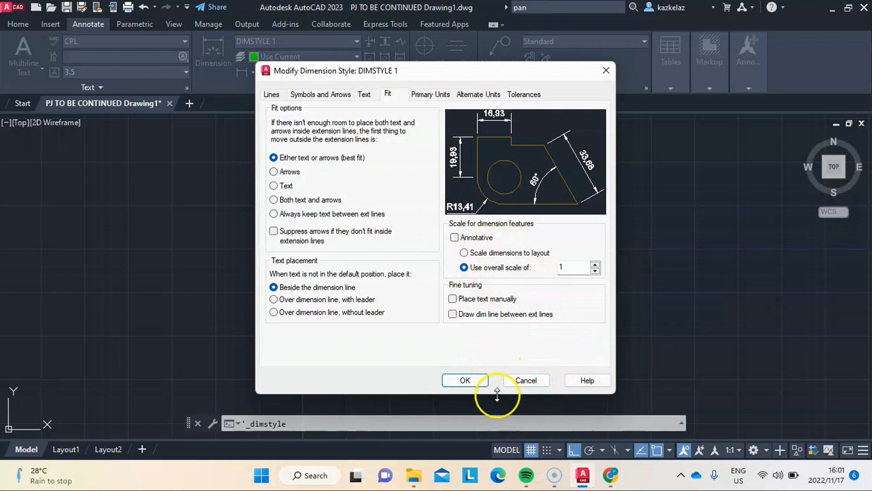
pyautogui.click(425, 95)
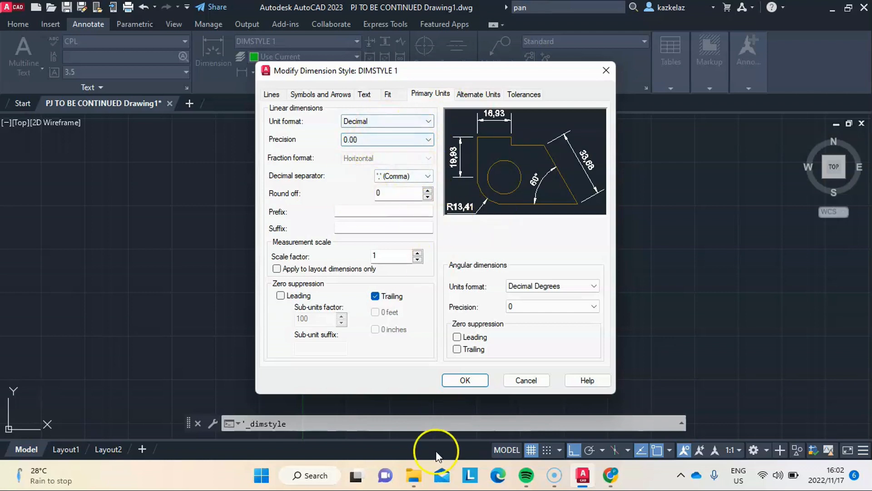
pyautogui.click(465, 380)
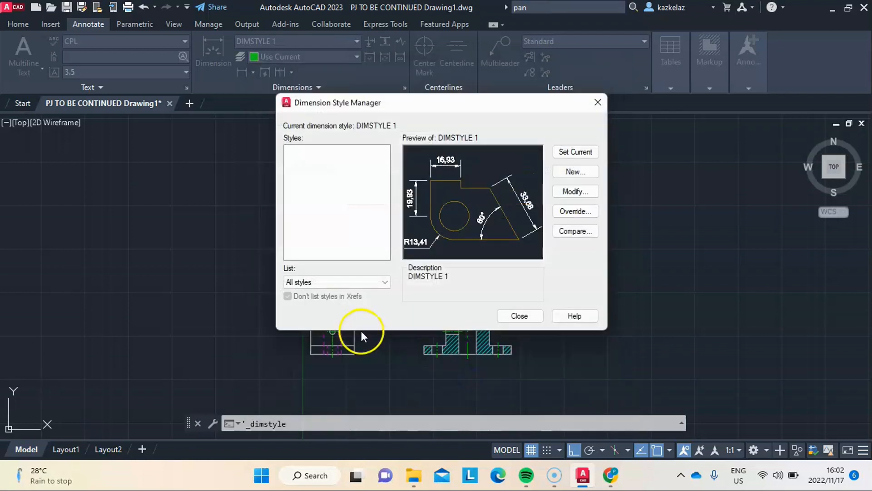
pyautogui.click(600, 102)
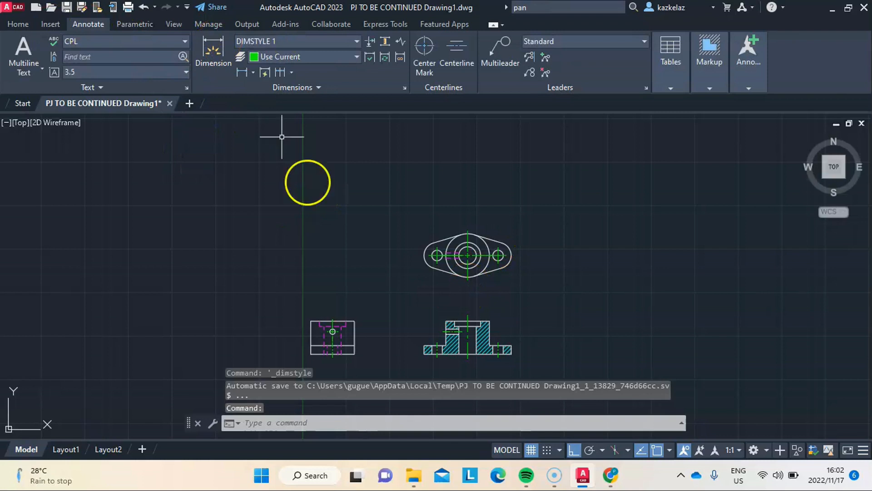
# Add a vertical dimension for the side view's overall height, placed just outside its left edge.
pyautogui.click(216, 49)
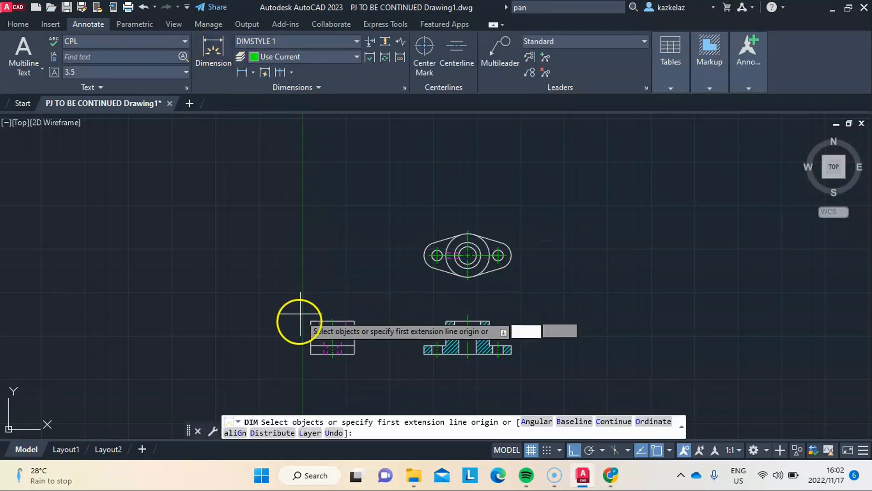
pyautogui.scroll(3, 299, 352)
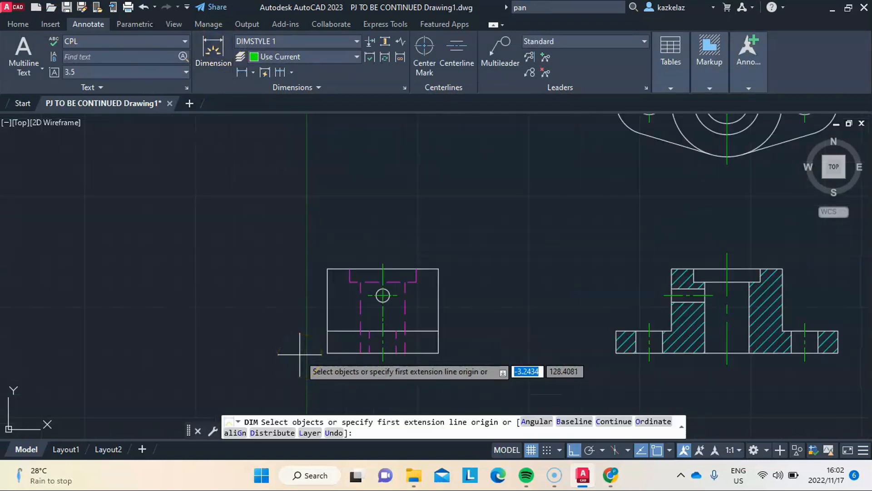
pyautogui.click(327, 352)
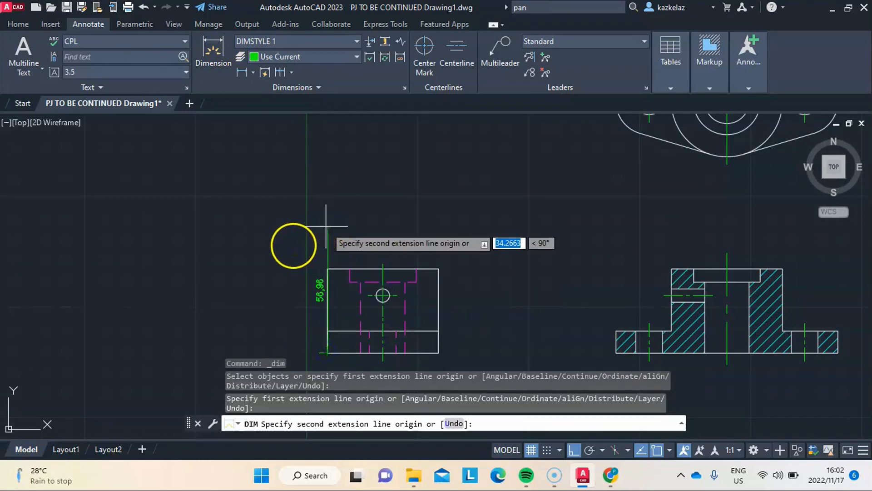
pyautogui.click(327, 269)
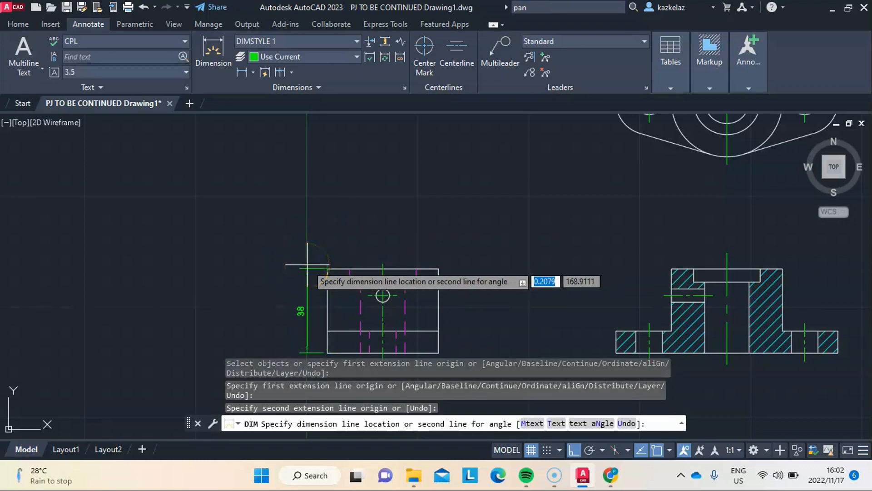
pyautogui.click(307, 265)
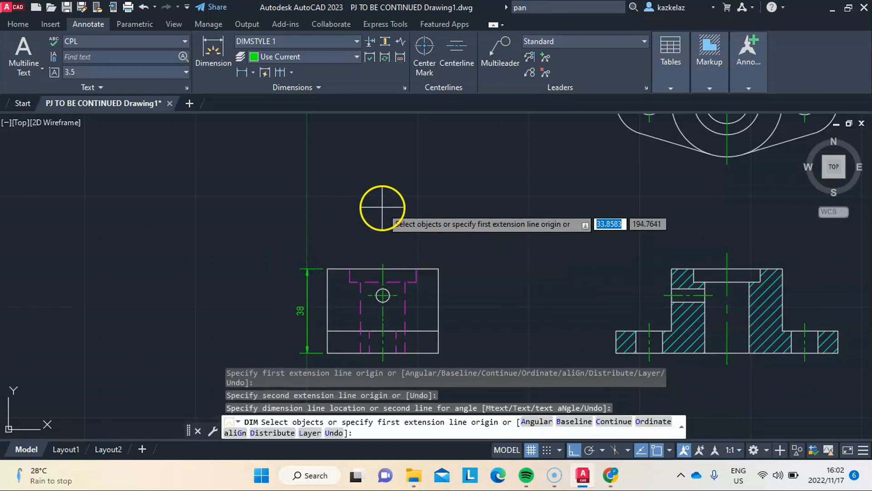
pyautogui.press('Return')
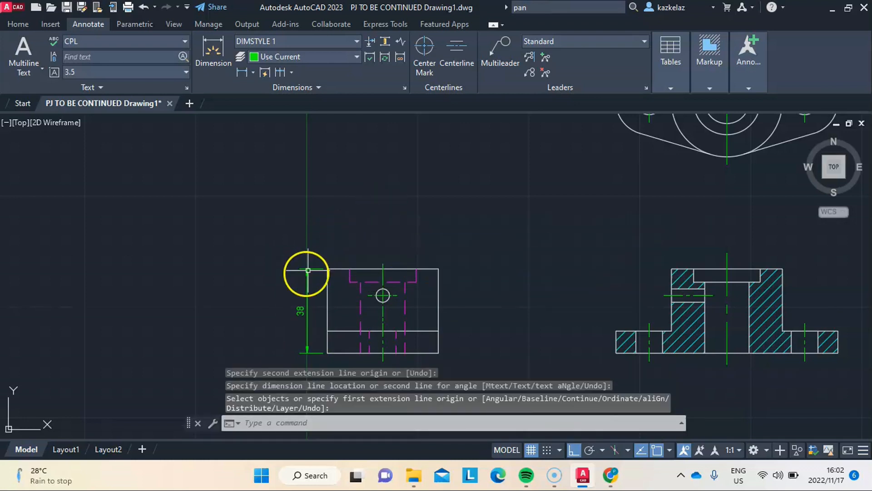
# Move the side view's height dimension to the ANNOTATION layer.
pyautogui.click(310, 272)
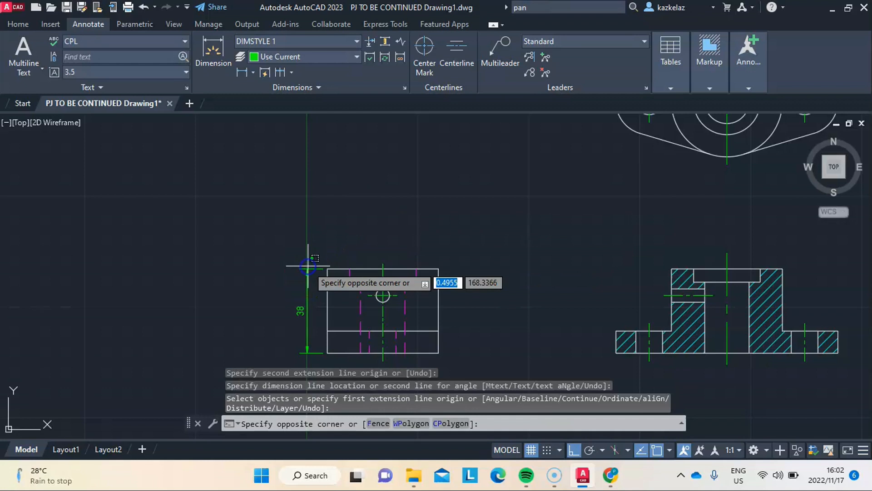
pyautogui.click(305, 280)
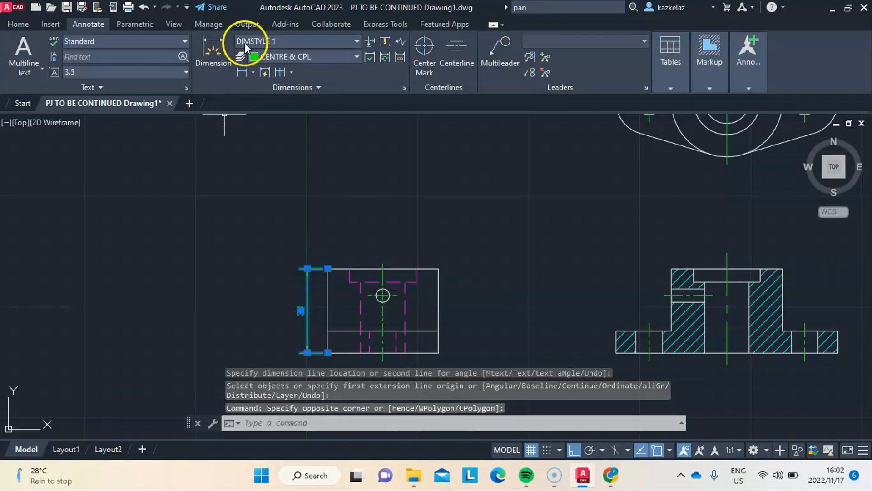
pyautogui.click(20, 26)
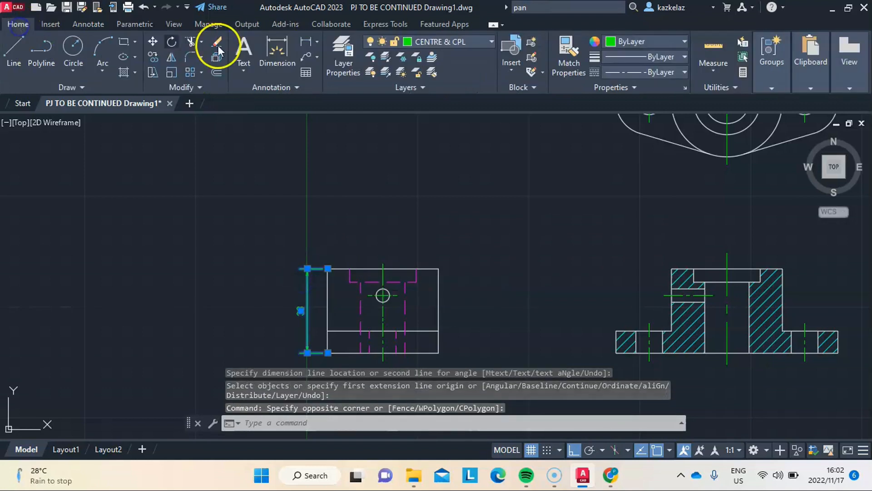
pyautogui.click(432, 41)
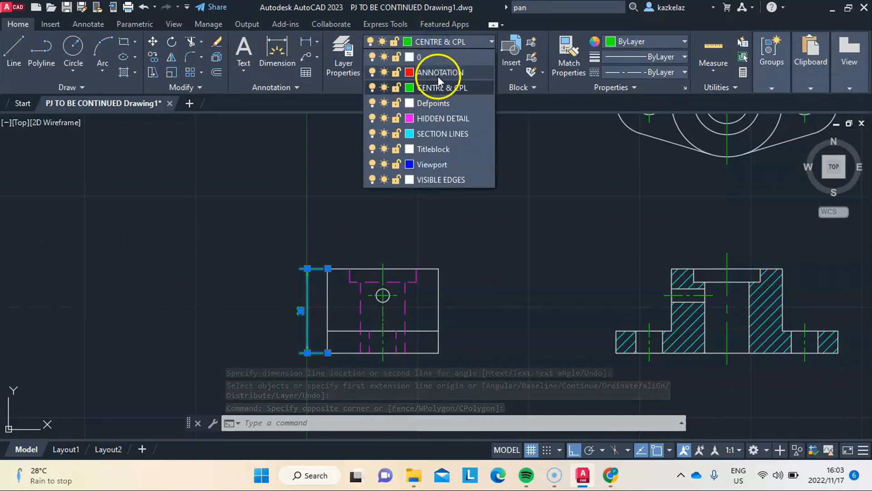
pyautogui.click(438, 73)
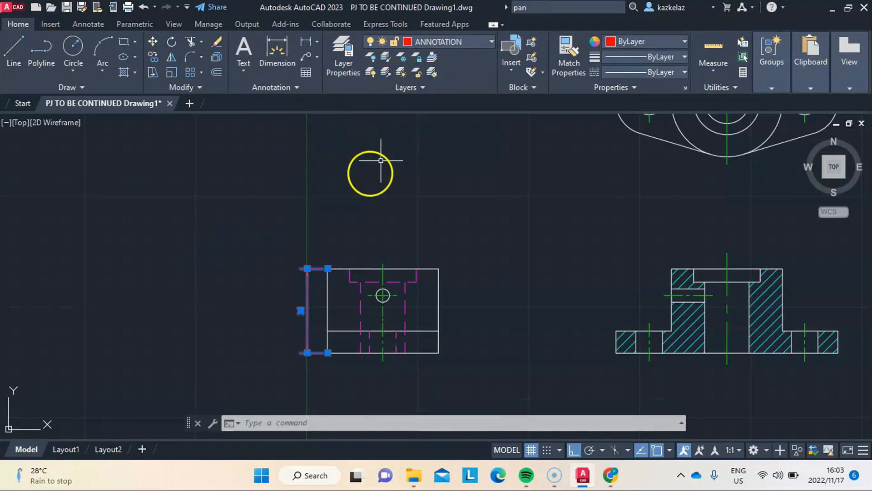
# Deselect the side view's height dimension and make ANNOTATION the current layer.
pyautogui.press('Escape')
pyautogui.click(457, 41)
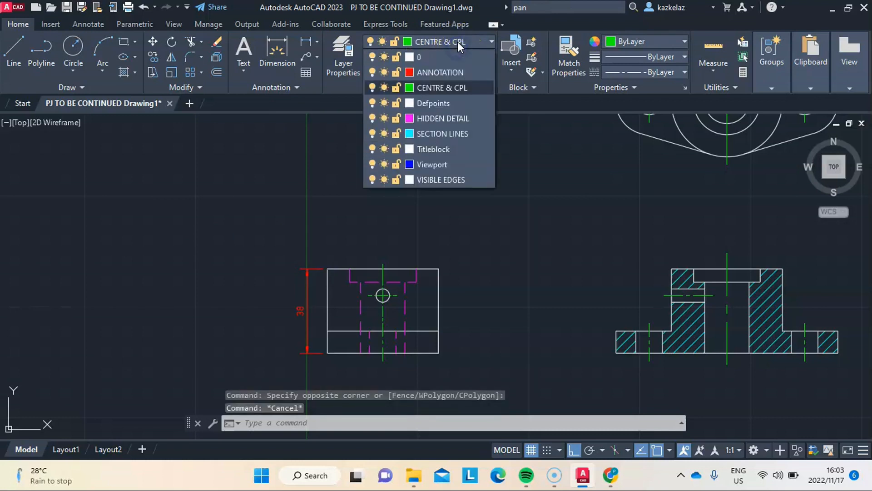
pyautogui.click(435, 72)
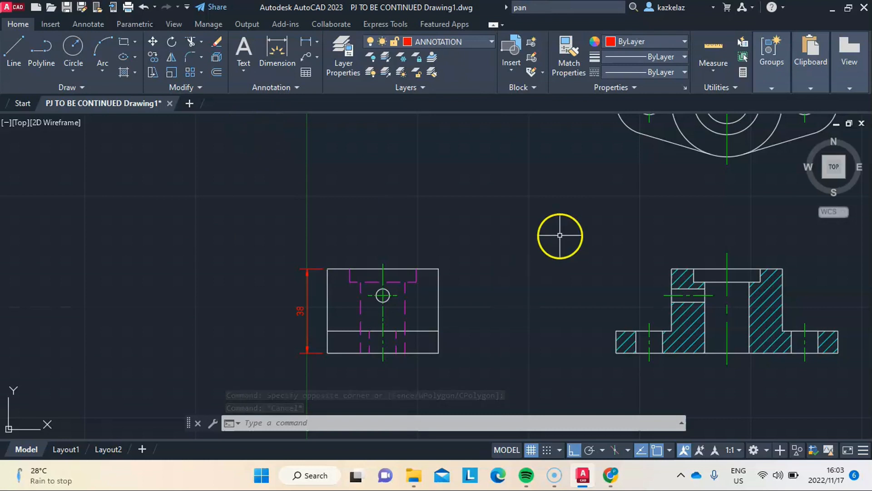
# Add a diameter dimension to the top view's left bolt hole, placing its text outside the flange, below and left of the hole.
pyautogui.scroll(-2, 546, 317)
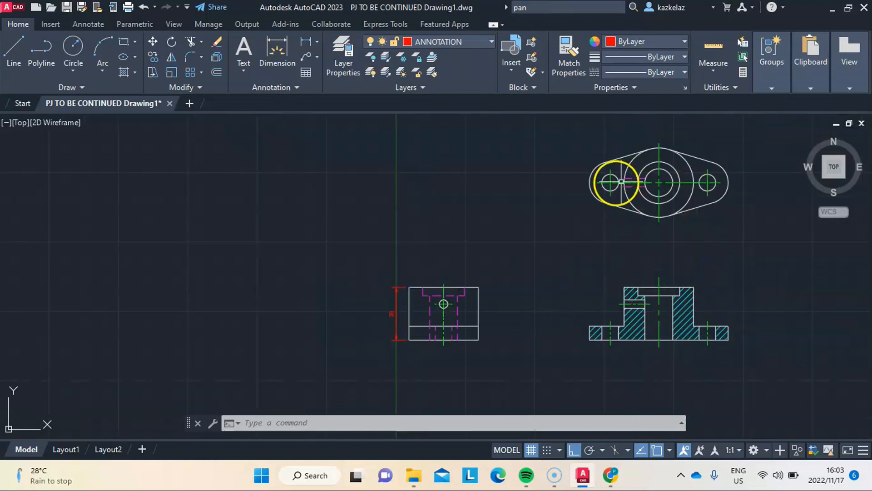
pyautogui.scroll(2, 601, 187)
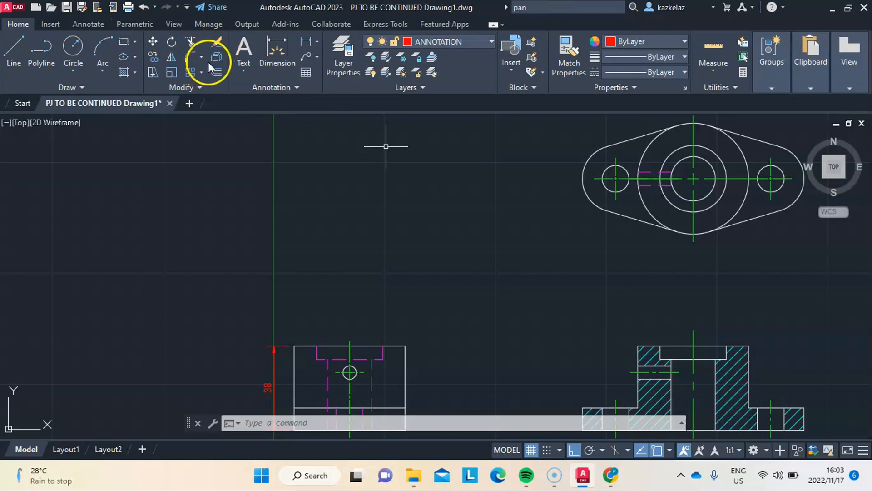
pyautogui.click(101, 26)
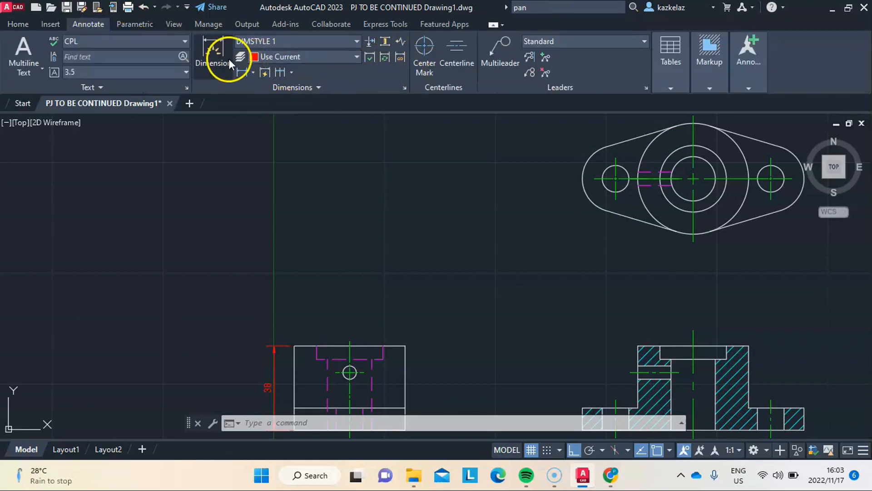
pyautogui.click(252, 72)
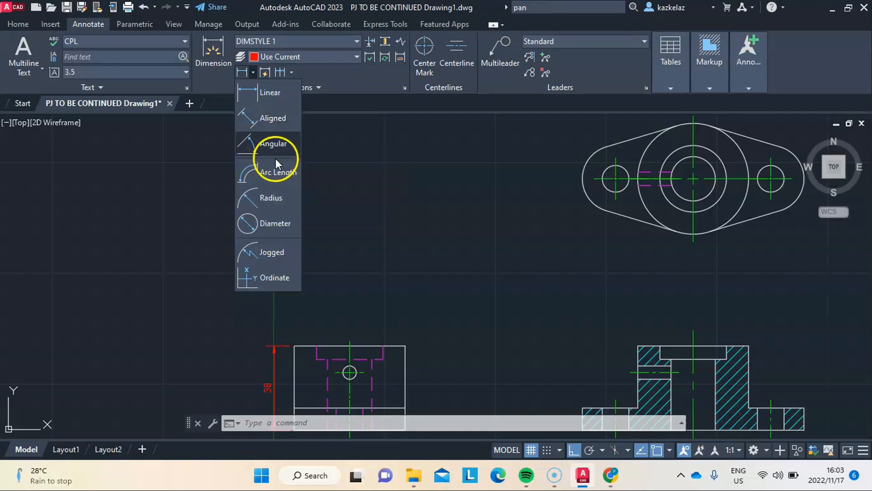
pyautogui.click(269, 223)
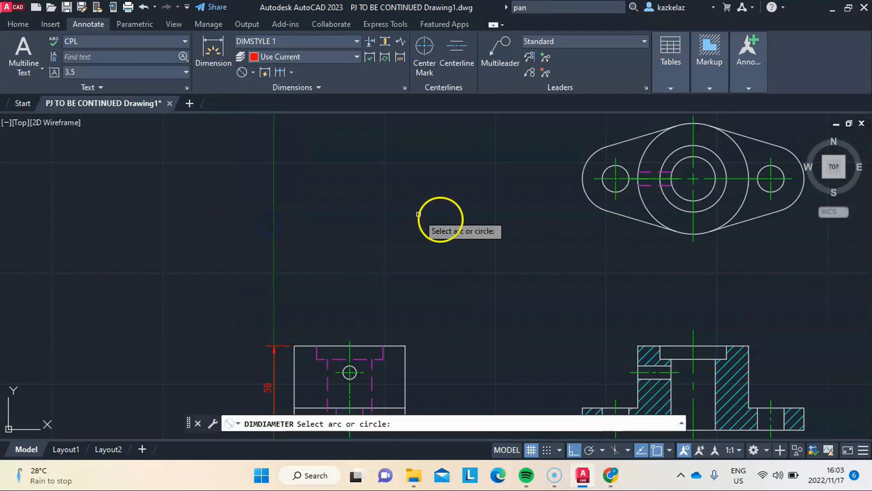
pyautogui.click(607, 187)
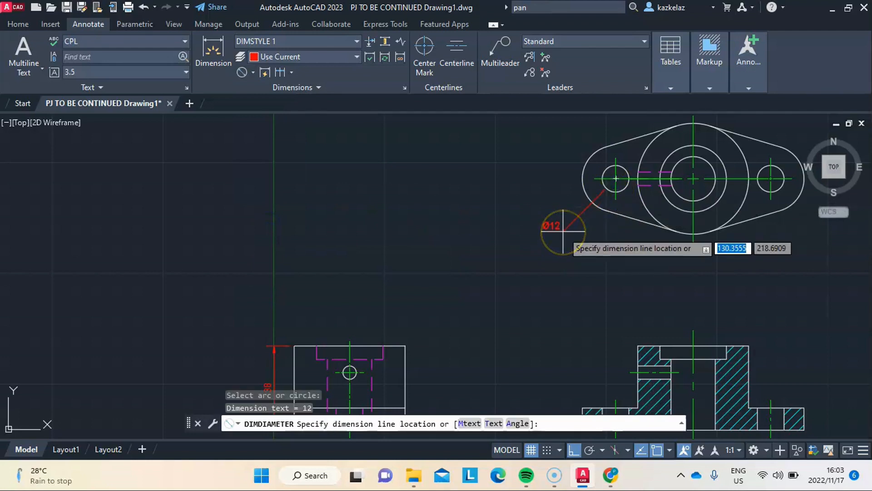
pyautogui.click(563, 231)
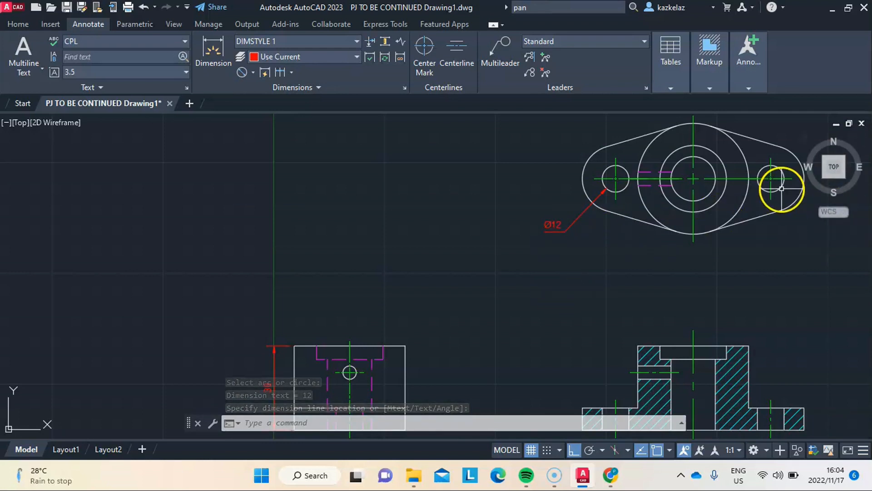
# Set the dimension prefix of the left bolt hole's diameter dimension to "2 HOLES %%C" in its properties, leaving the suffix empty.
pyautogui.click(554, 224)
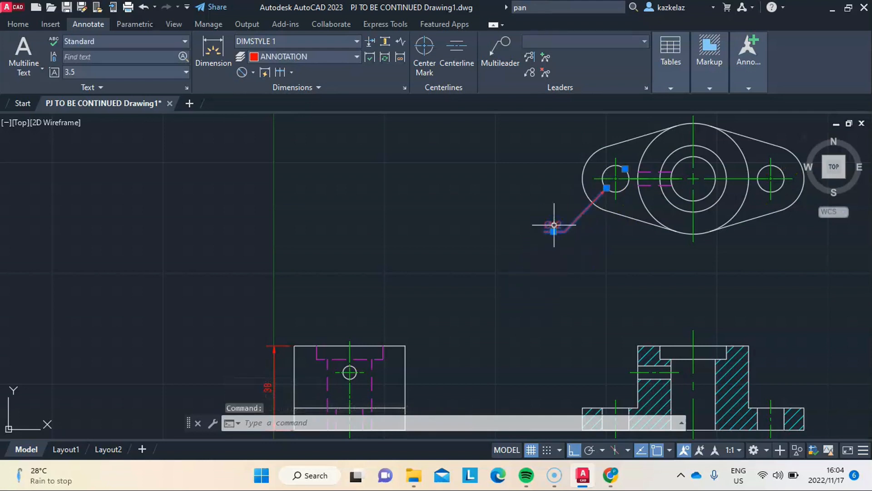
pyautogui.rightClick(555, 229)
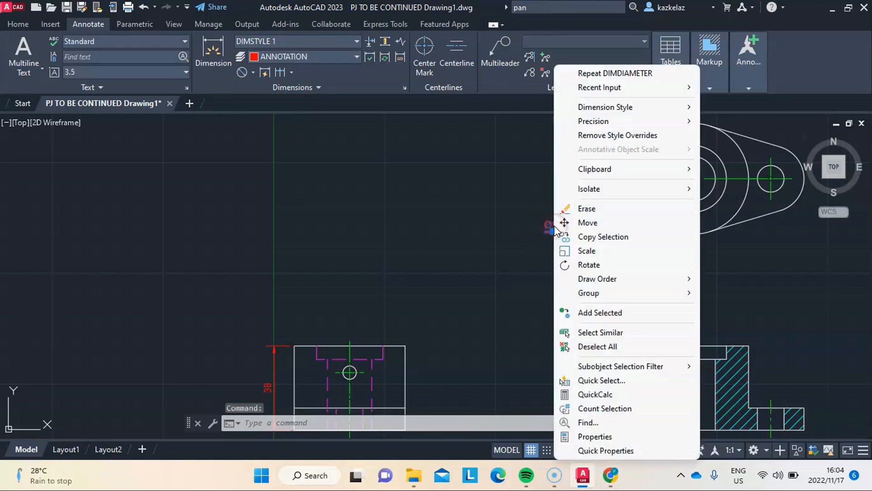
pyautogui.click(616, 432)
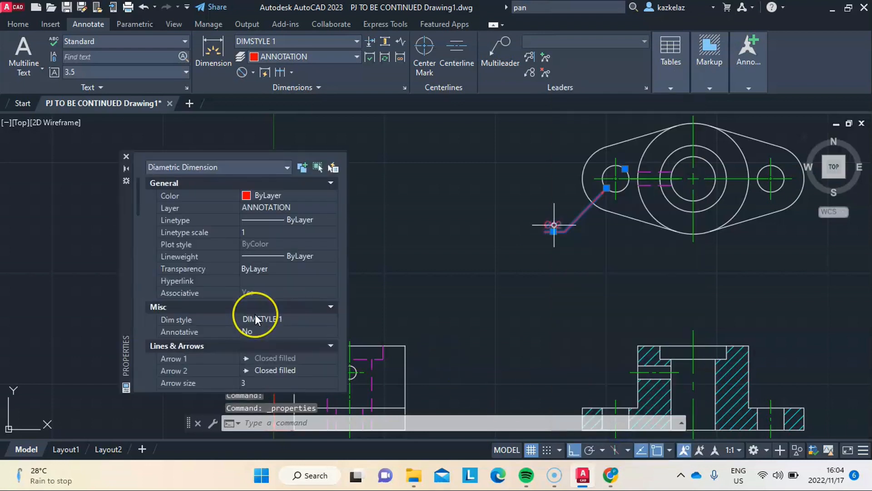
pyautogui.scroll(-10, 255, 314)
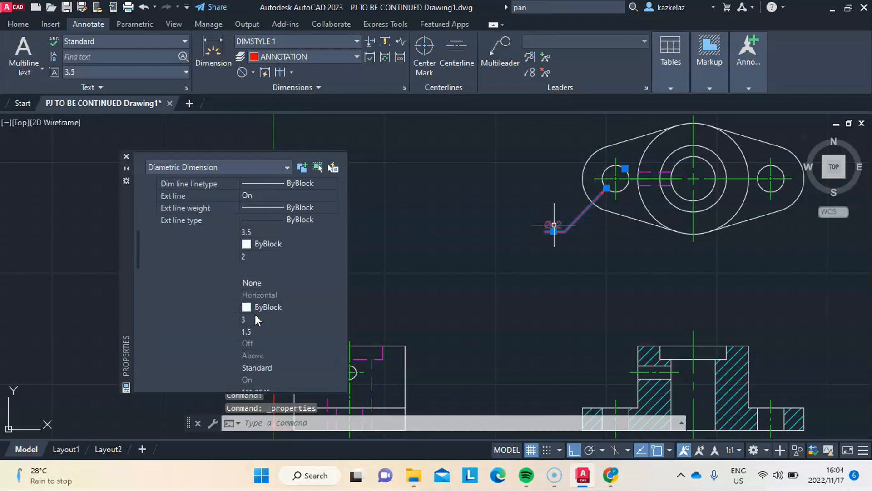
pyautogui.scroll(-5, 255, 314)
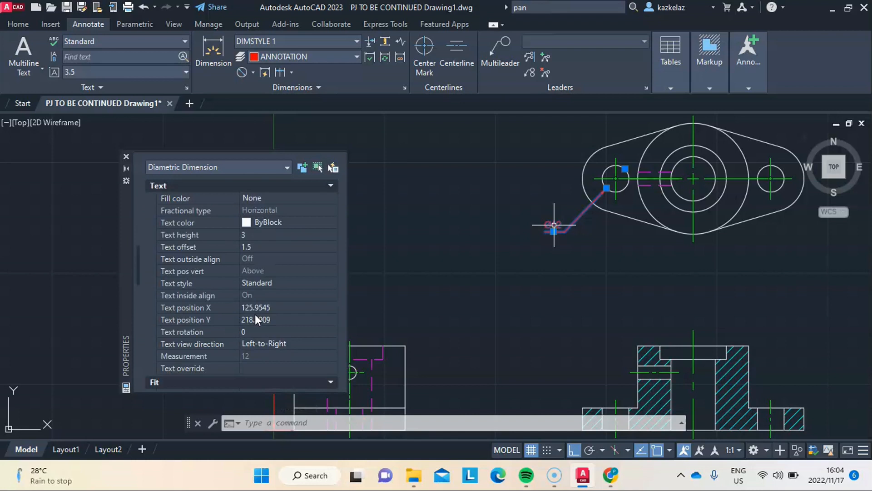
pyautogui.scroll(-5, 255, 314)
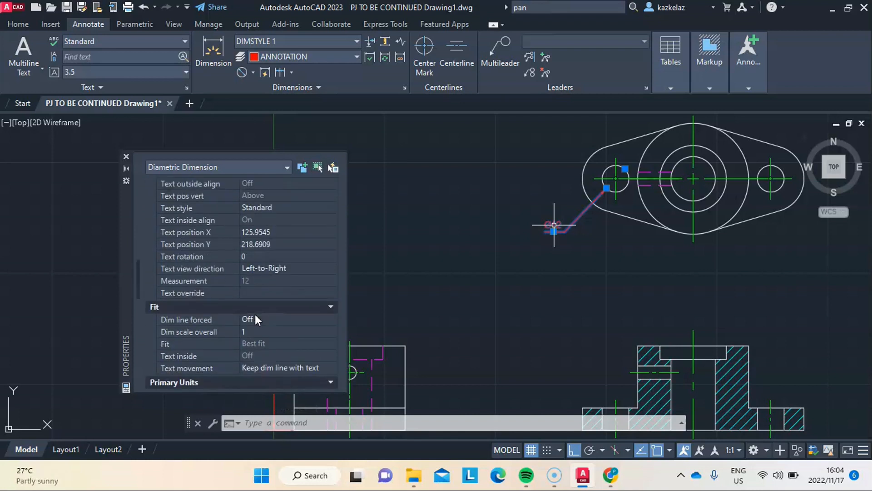
pyautogui.scroll(8, 255, 314)
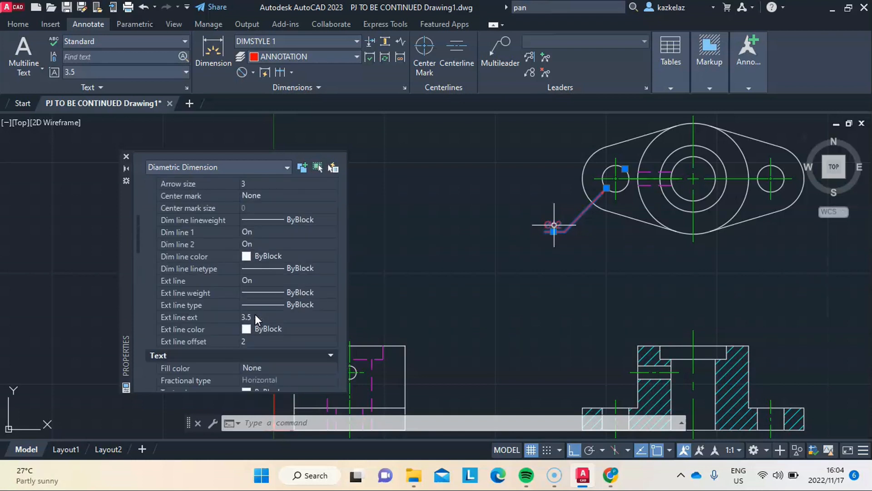
pyautogui.scroll(6, 255, 315)
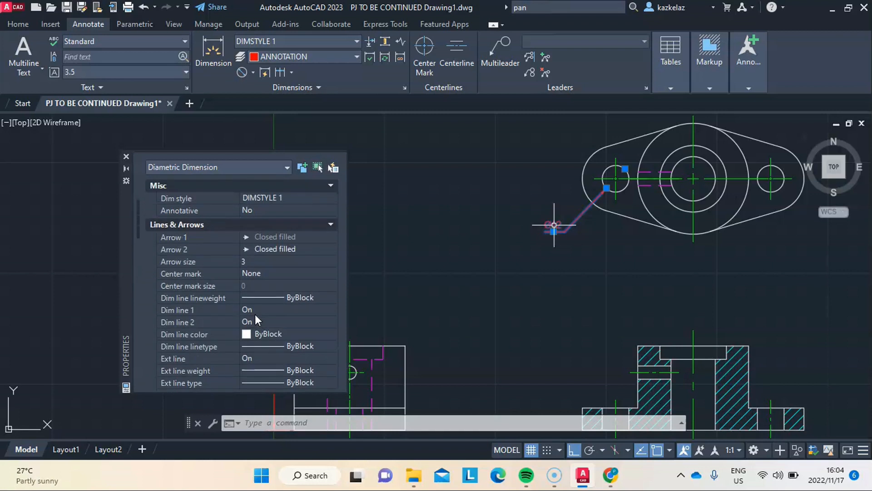
pyautogui.scroll(-12, 255, 315)
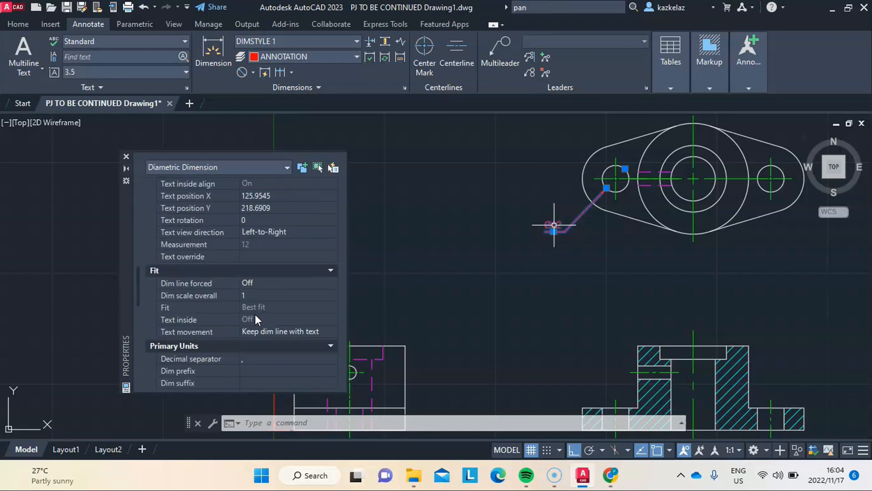
pyautogui.scroll(-4, 255, 318)
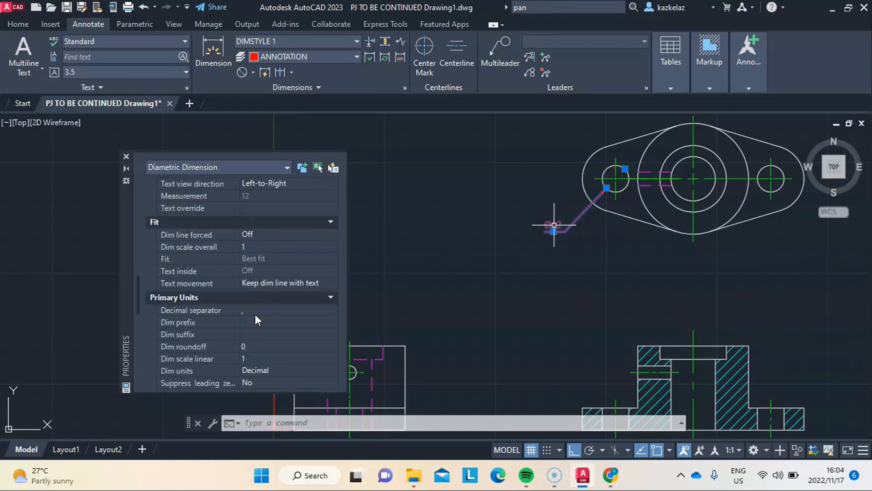
pyautogui.click(252, 333)
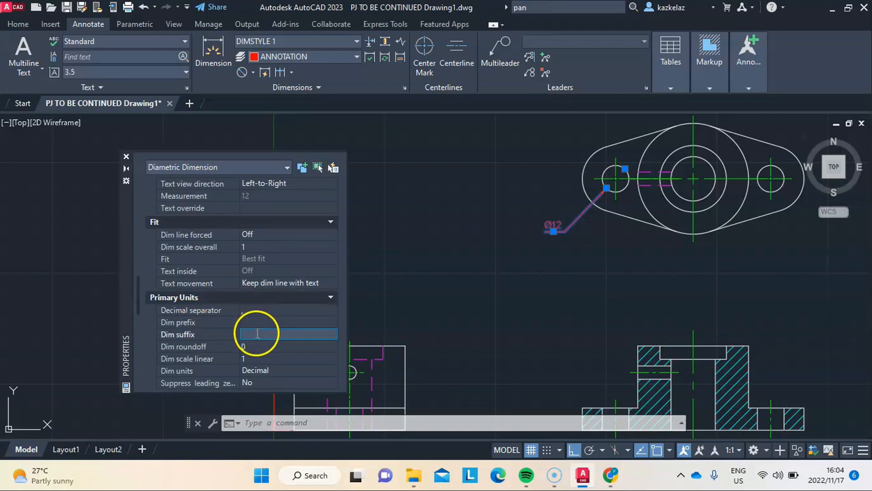
pyautogui.click(270, 321)
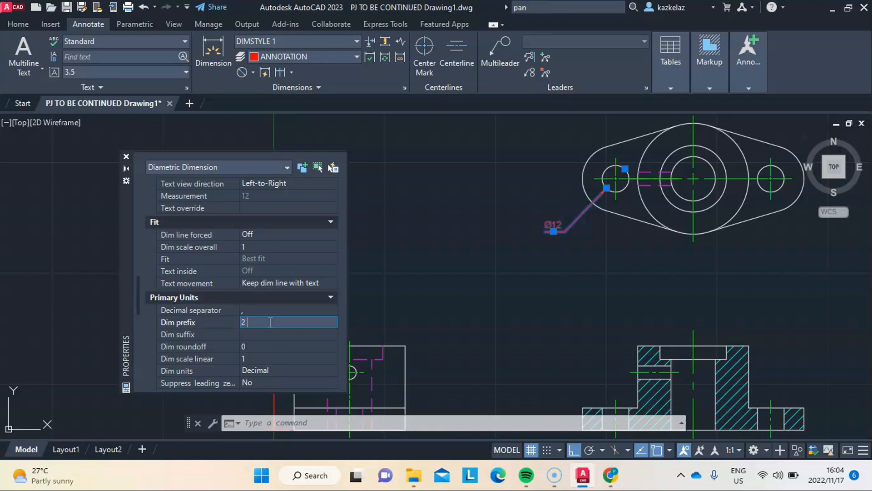
pyautogui.press('capslock')
pyautogui.write('HOLES')
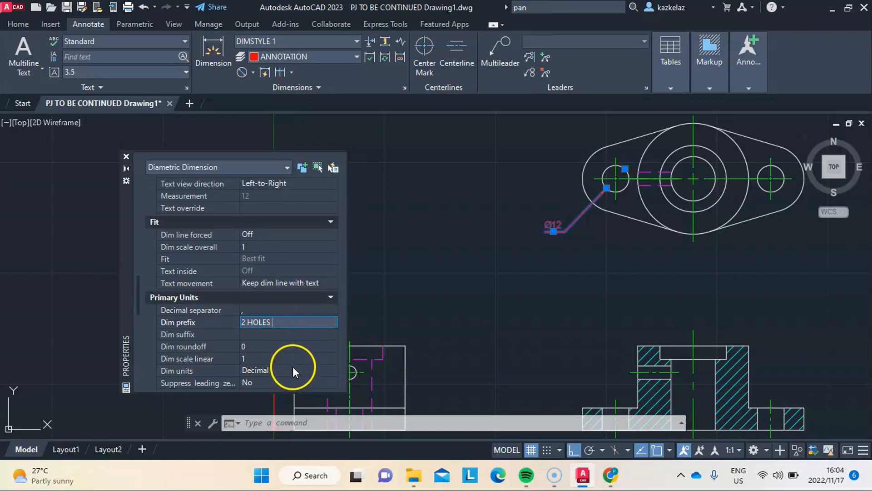
pyautogui.write('%%C')
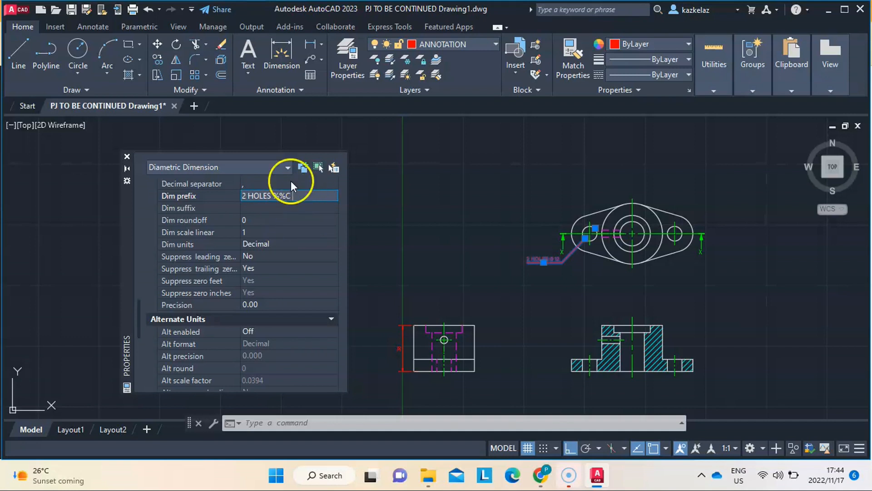
pyautogui.click(296, 205)
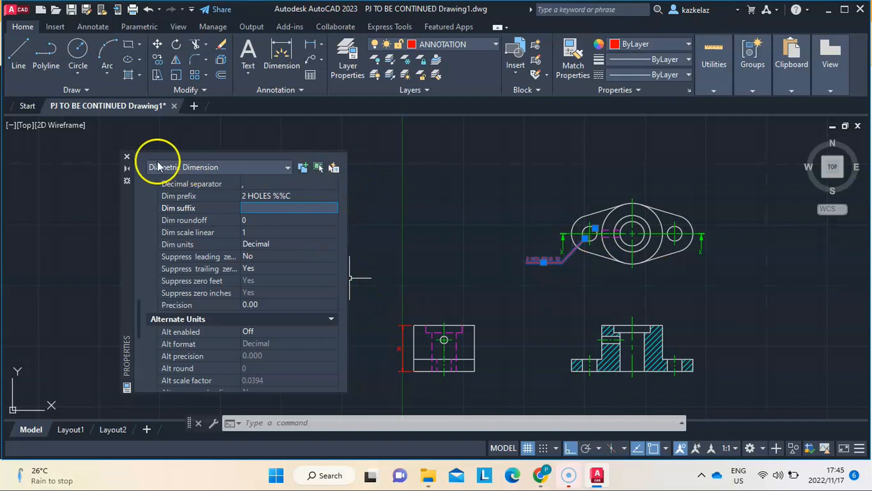
pyautogui.click(127, 156)
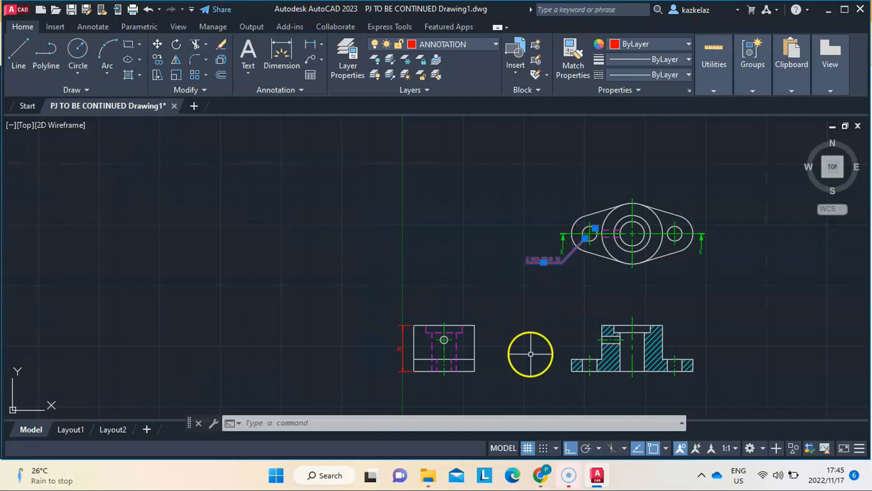
pyautogui.press('Escape')
# Examine the top view's hole callout and the X-X section arrows up close, and check the overall layout of the views.
pyautogui.scroll(4, 576, 228)
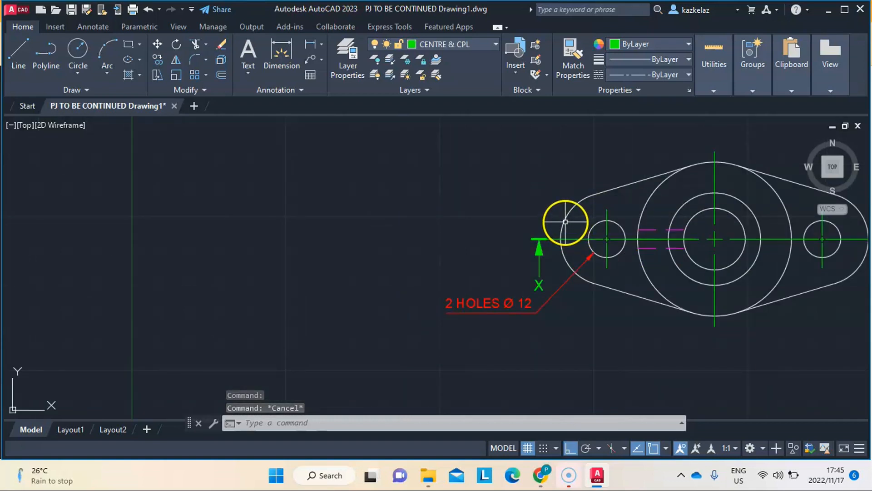
pyautogui.click(565, 222)
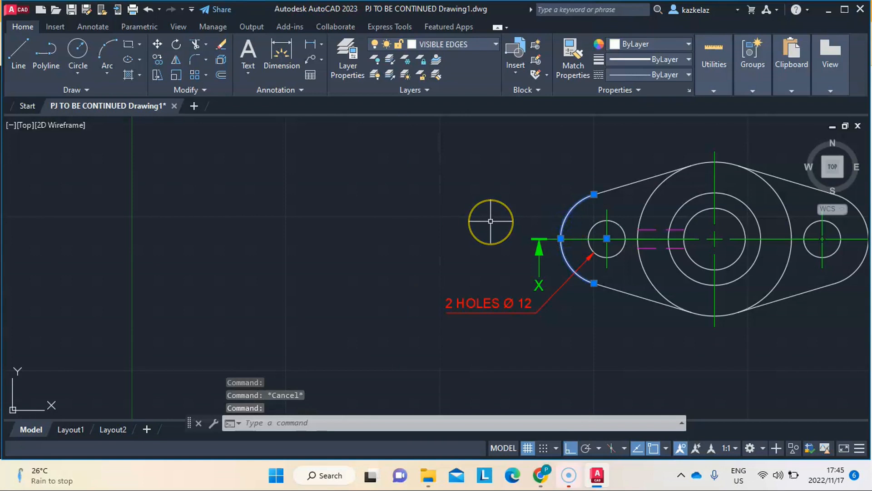
pyautogui.press('Escape')
pyautogui.scroll(-4, 436, 248)
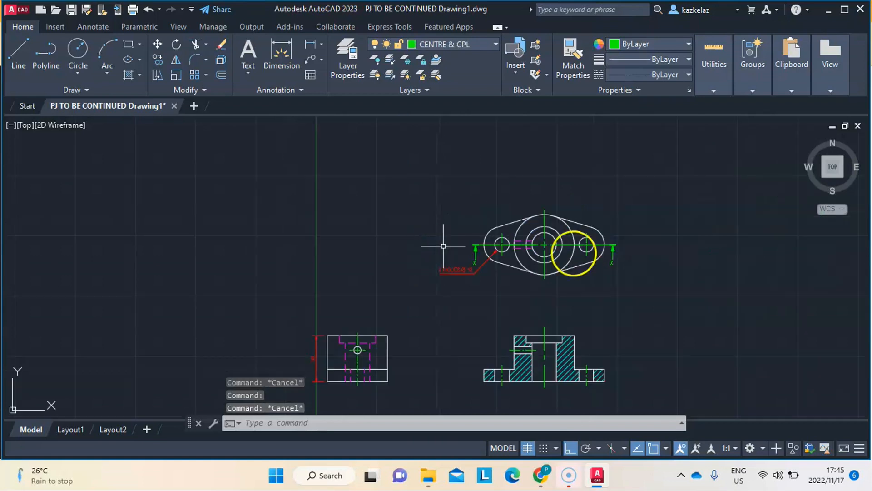
pyautogui.click(613, 244)
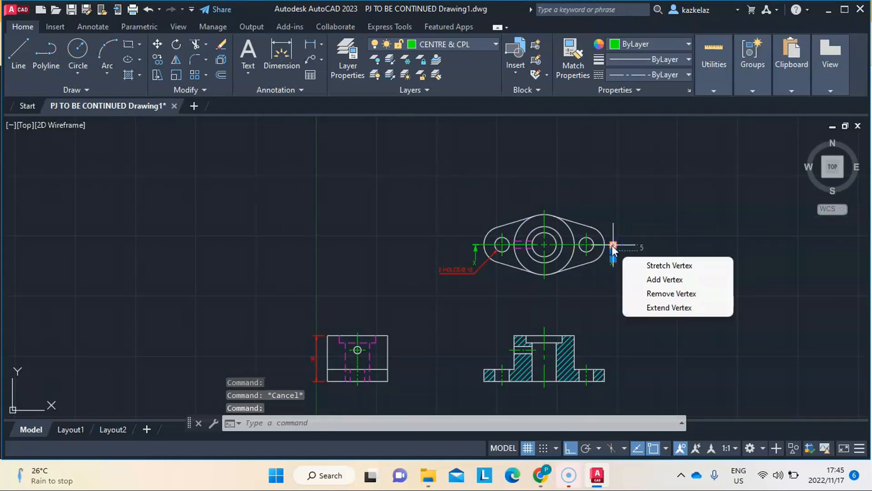
pyautogui.scroll(4, 605, 281)
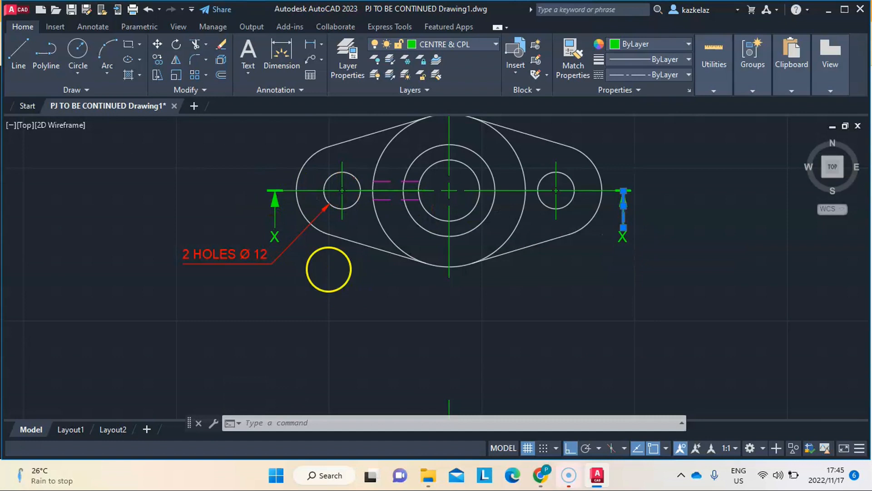
pyautogui.scroll(4, 332, 270)
pyautogui.click(366, 304)
pyautogui.scroll(-2, 367, 304)
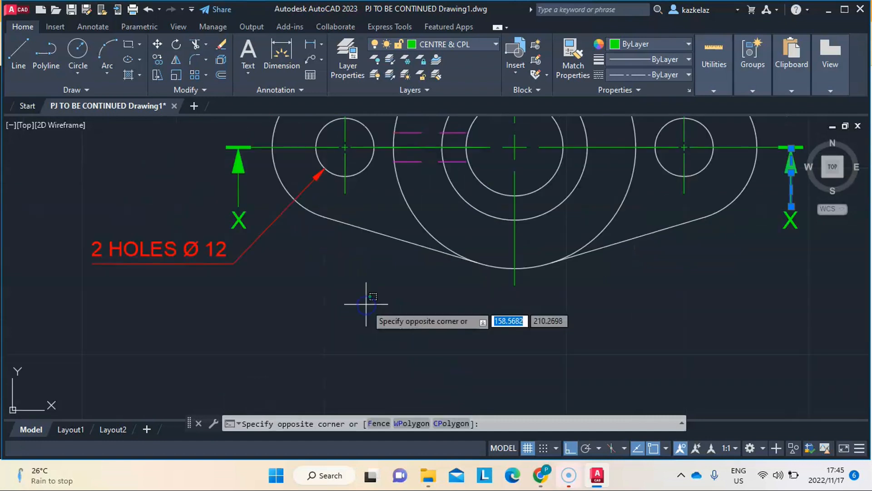
pyautogui.press('Escape')
pyautogui.scroll(-4, 368, 306)
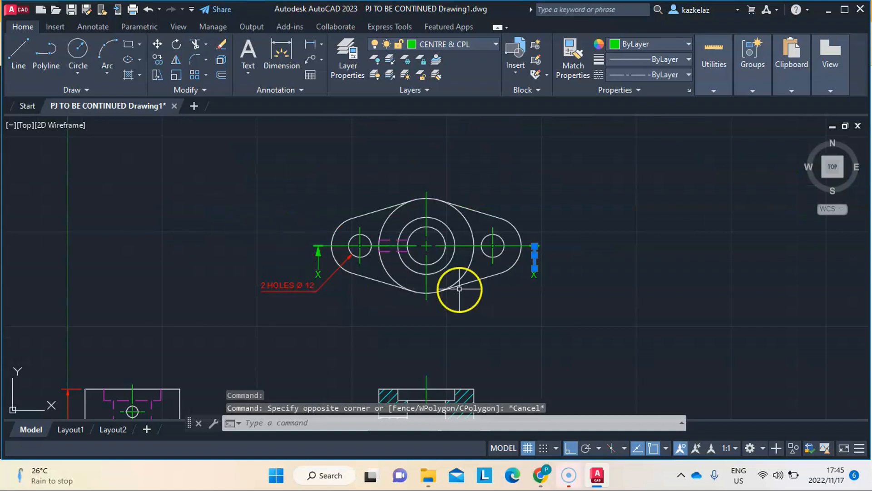
pyautogui.press('Escape')
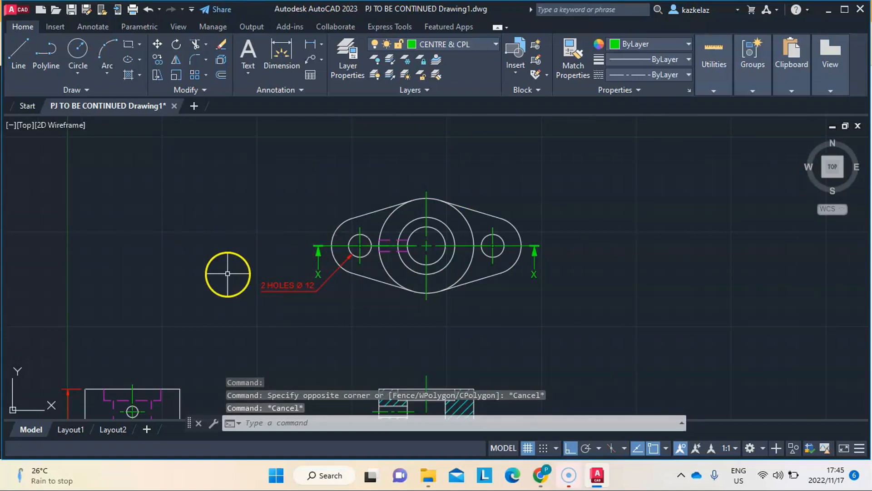
pyautogui.scroll(-2, 416, 245)
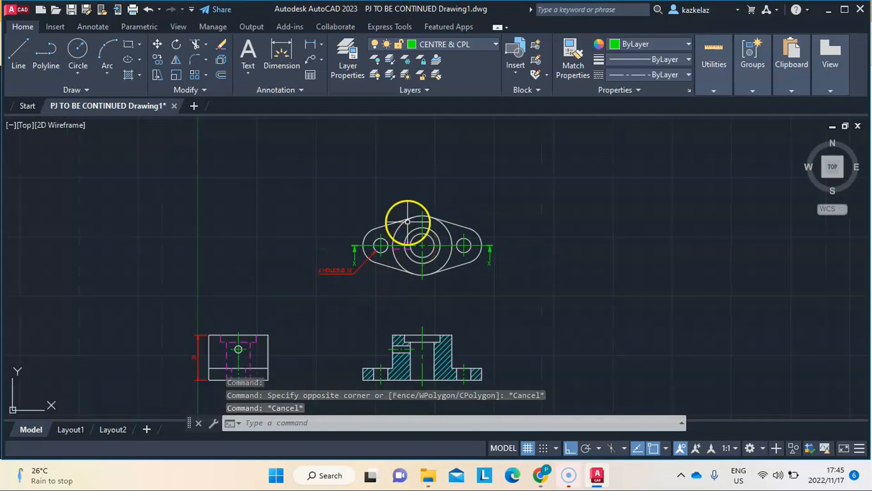
pyautogui.scroll(-2, 409, 220)
pyautogui.scroll(-3, 383, 242)
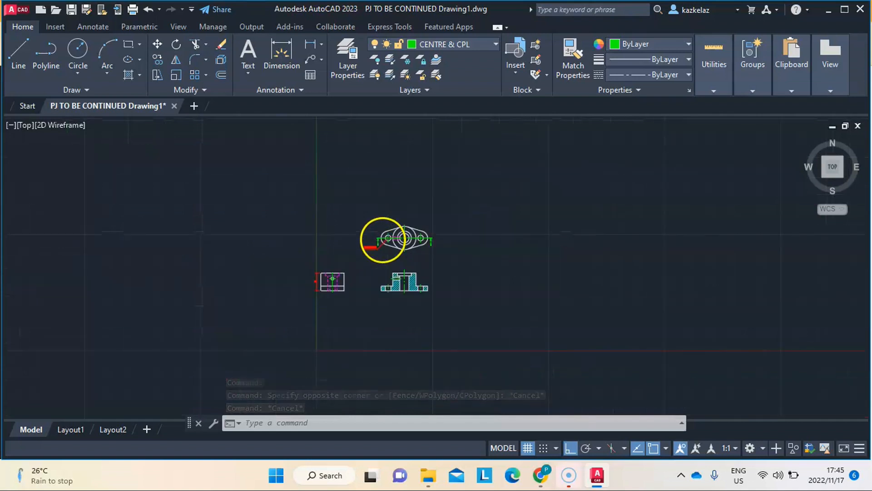
# Add a radius dimension to the top view's left rounded flange end, placing its text outside, above and left of the arc.
pyautogui.click(96, 29)
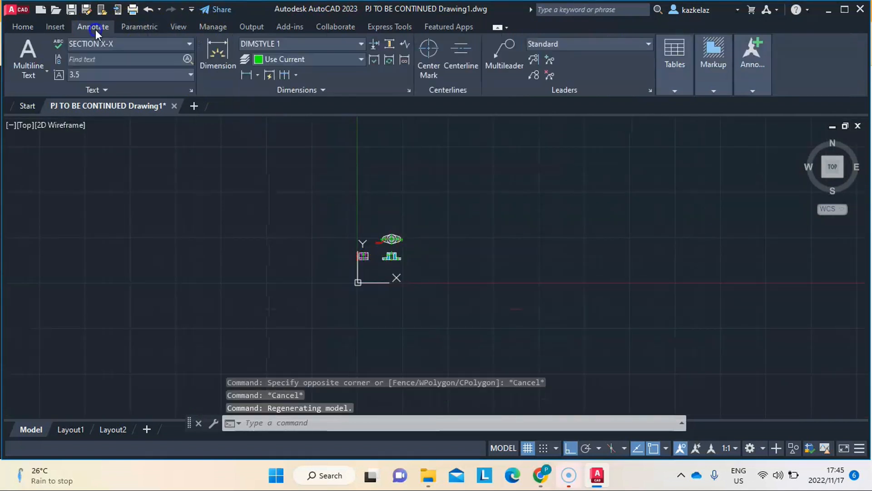
pyautogui.click(257, 74)
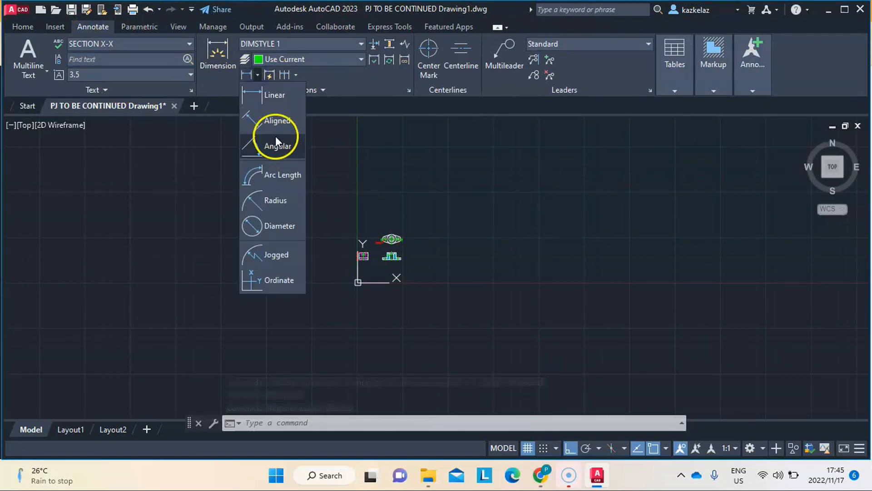
pyautogui.click(278, 200)
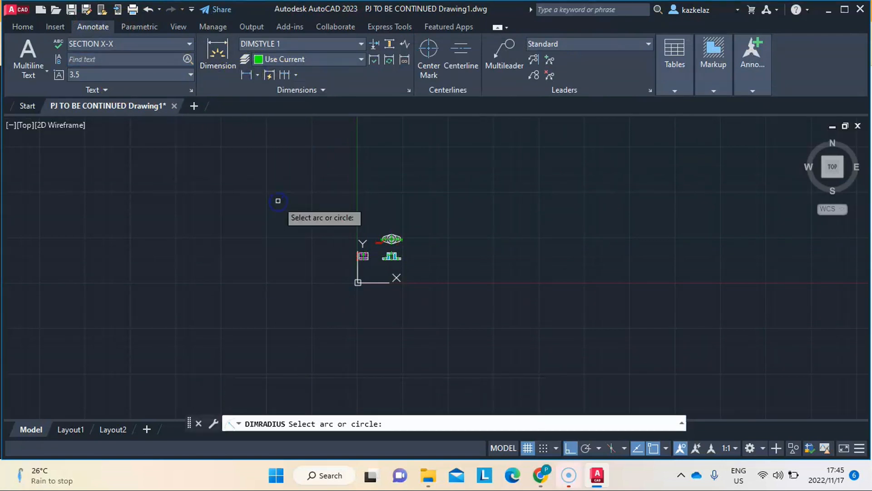
pyautogui.scroll(3, 379, 240)
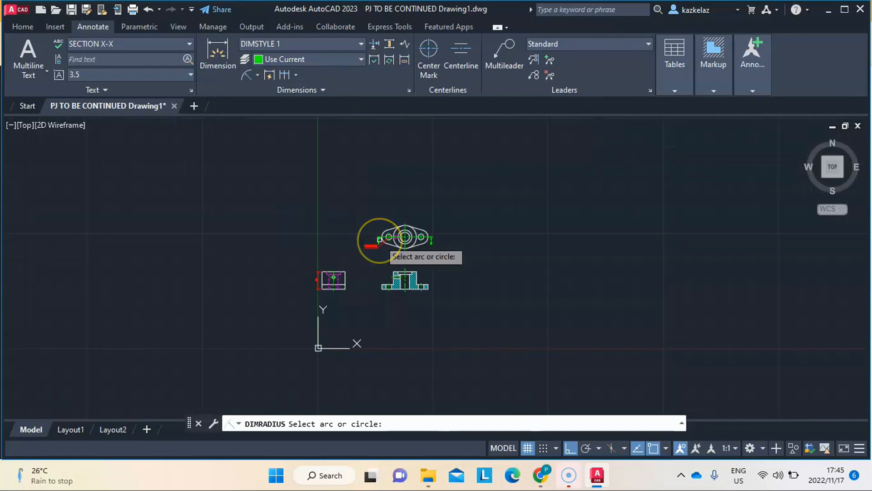
pyautogui.scroll(7, 379, 240)
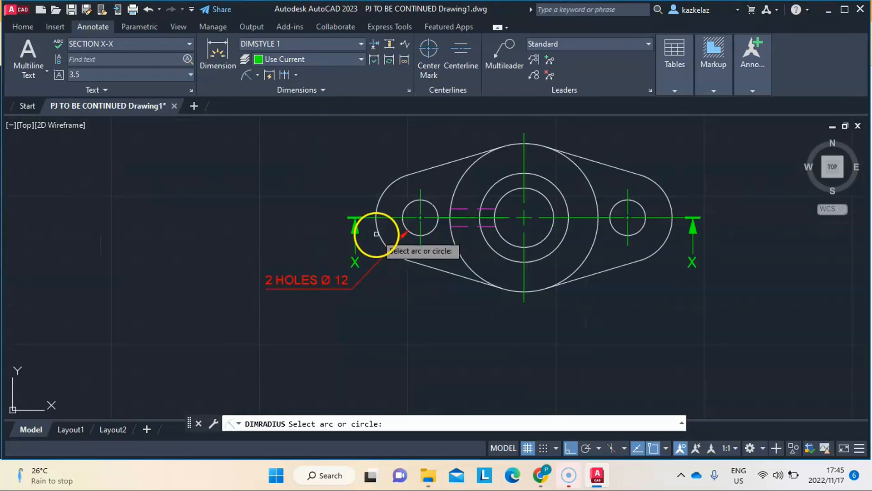
pyautogui.click(381, 200)
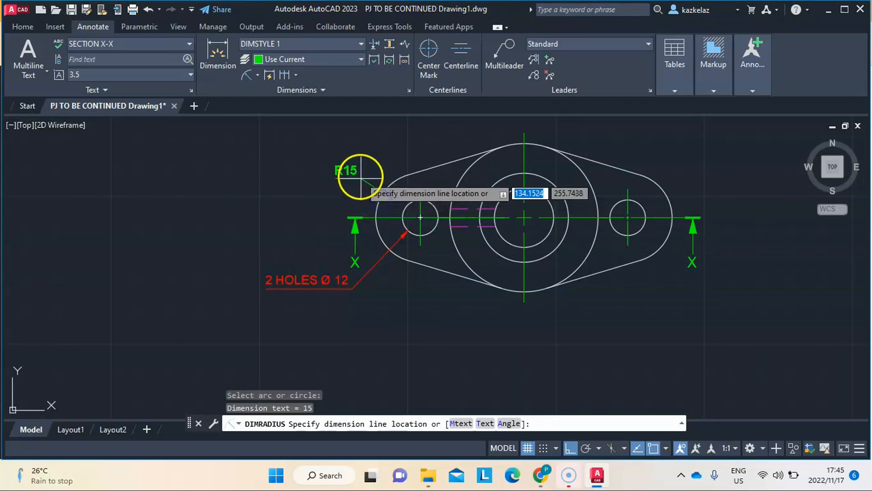
pyautogui.click(333, 151)
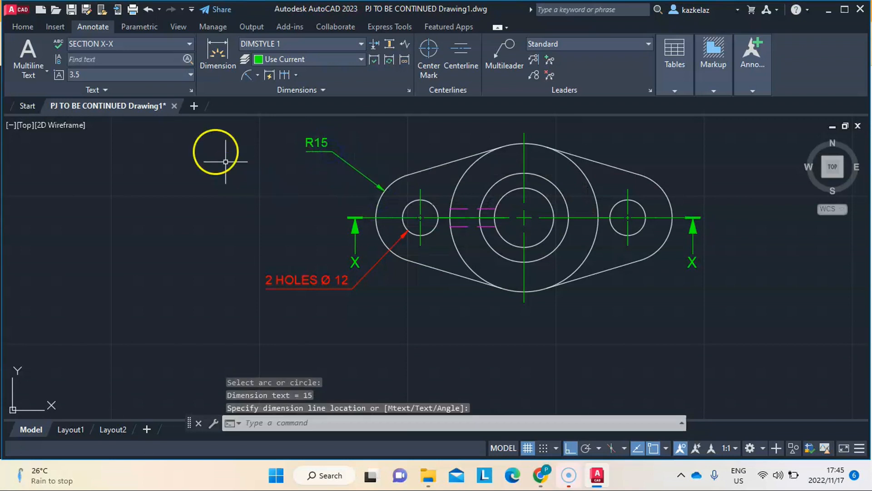
# Make ANNOTATION the current layer and move the flange end's radius dimension onto it.
pyautogui.click(21, 28)
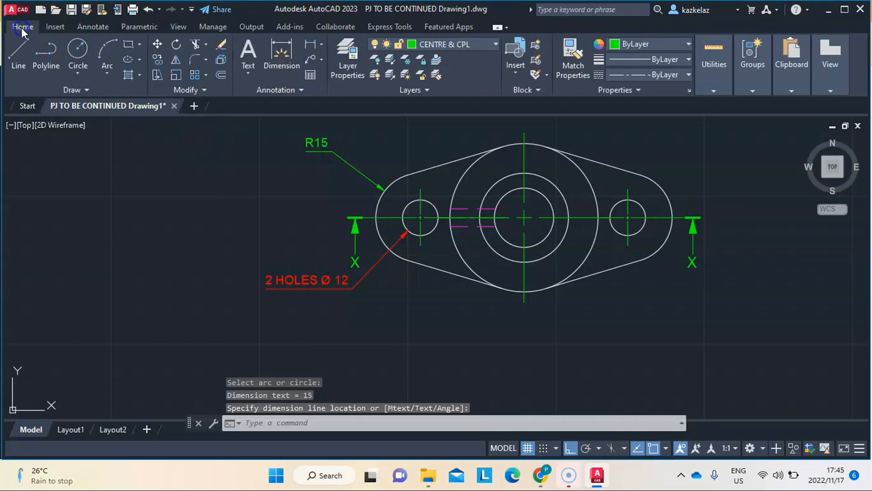
pyautogui.click(473, 44)
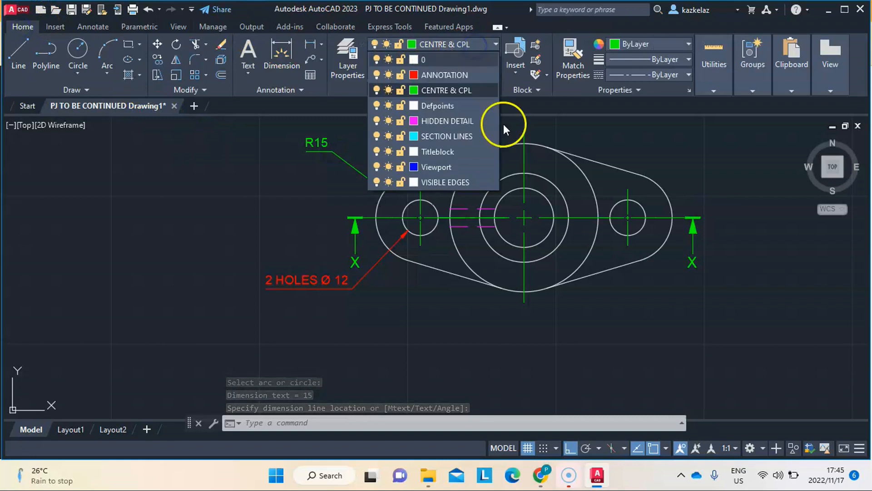
pyautogui.click(456, 75)
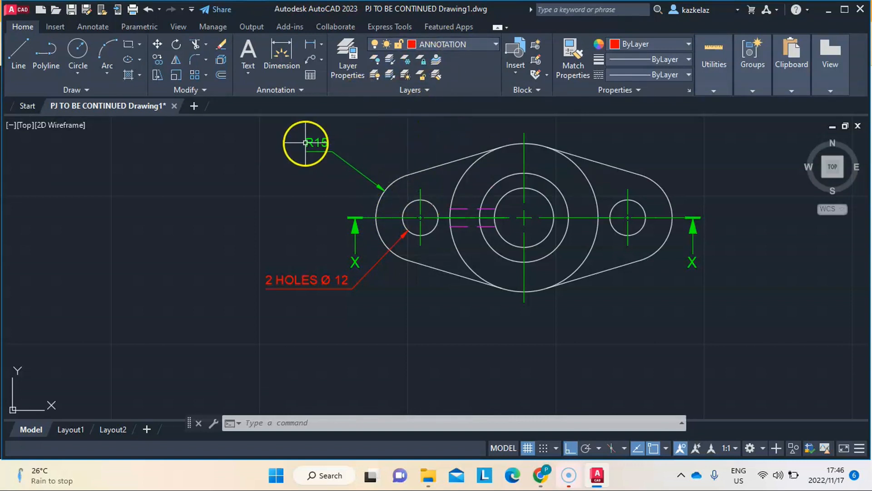
pyautogui.click(319, 143)
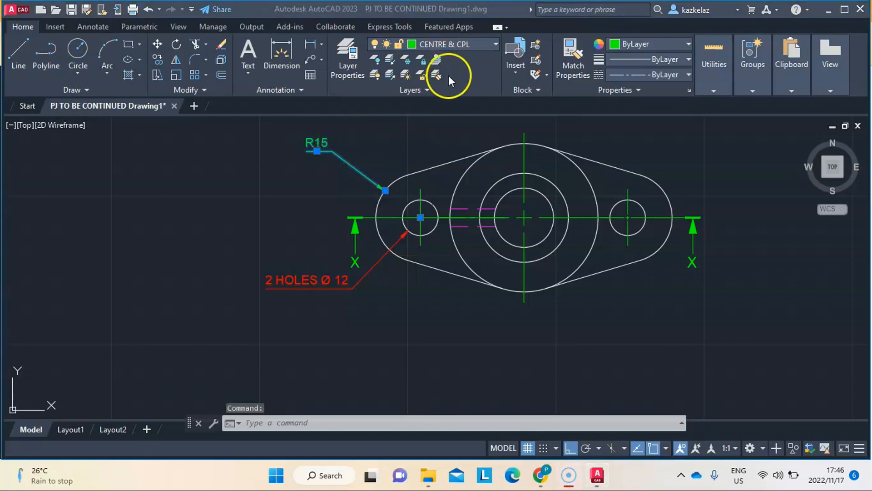
pyautogui.click(463, 47)
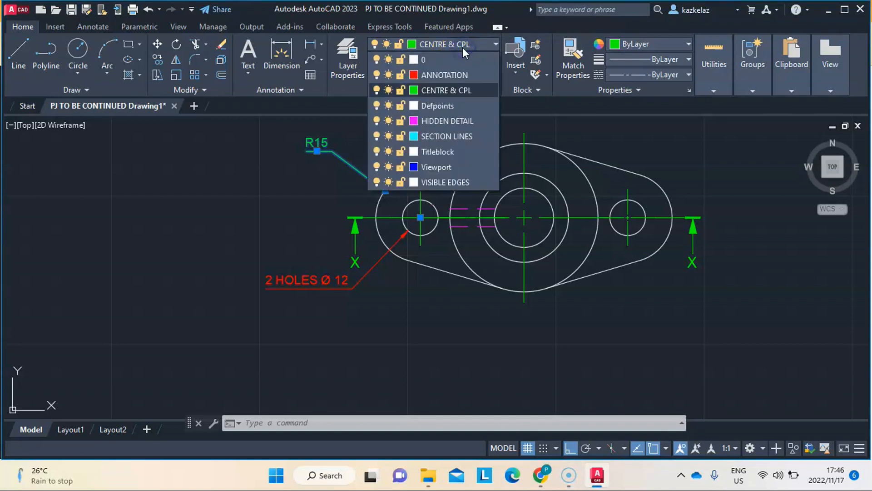
pyautogui.click(459, 74)
pyautogui.press('Escape')
# Set the dimension prefix of the flange end's radius dimension to "2 X R " in its properties, leaving the suffix empty.
pyautogui.click(324, 142)
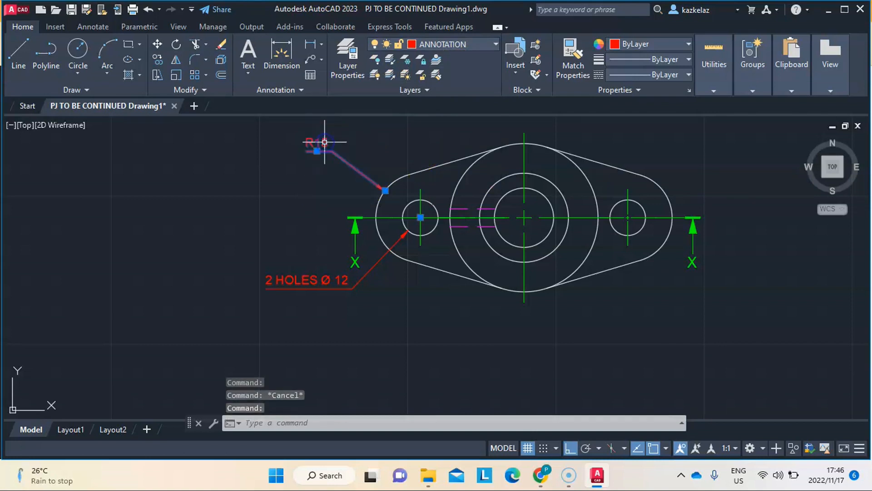
pyautogui.rightClick(325, 144)
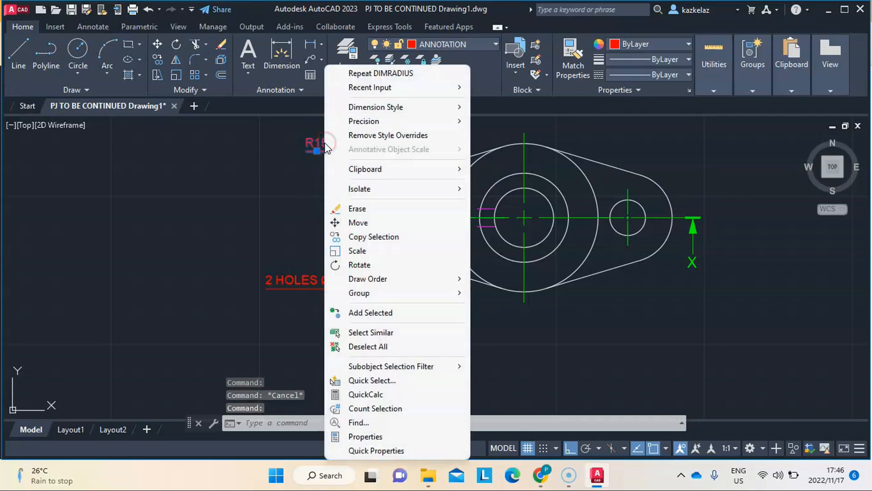
pyautogui.click(396, 437)
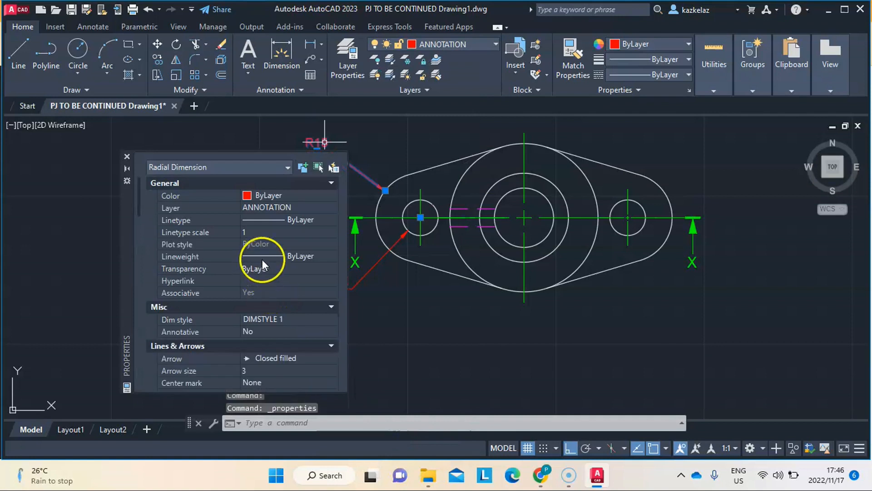
pyautogui.scroll(-10, 282, 303)
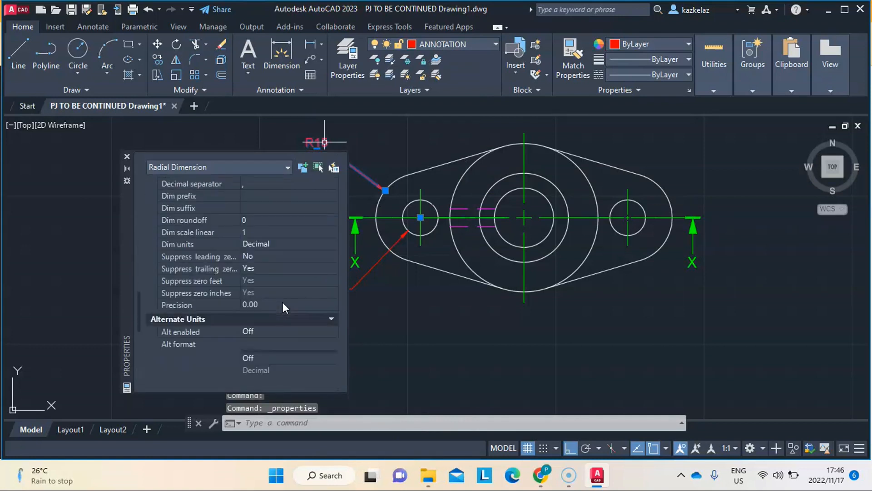
pyautogui.scroll(4, 282, 302)
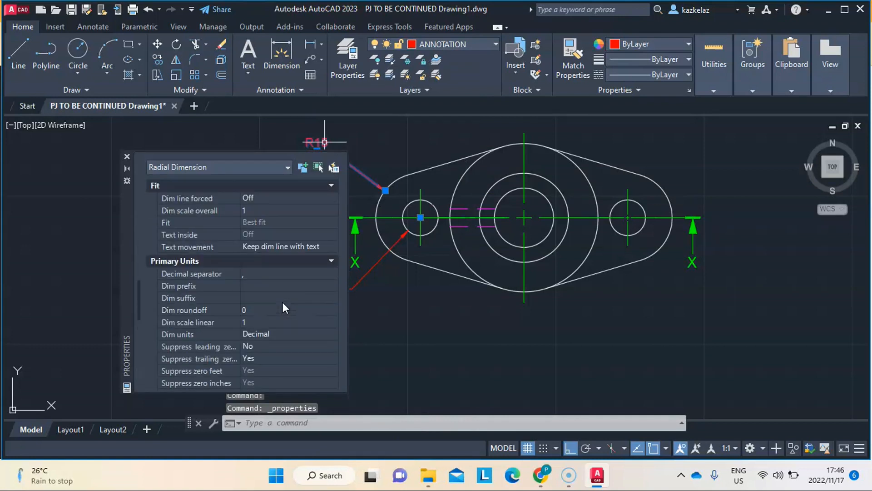
pyautogui.click(246, 287)
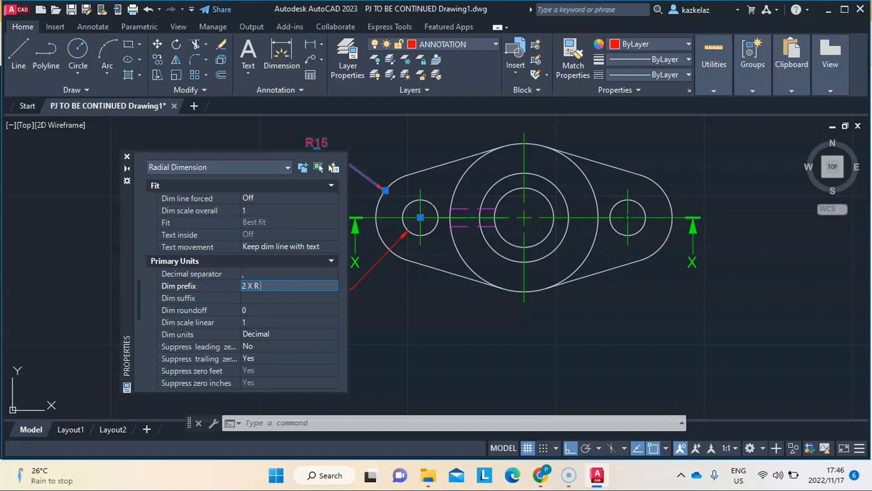
pyautogui.click(244, 297)
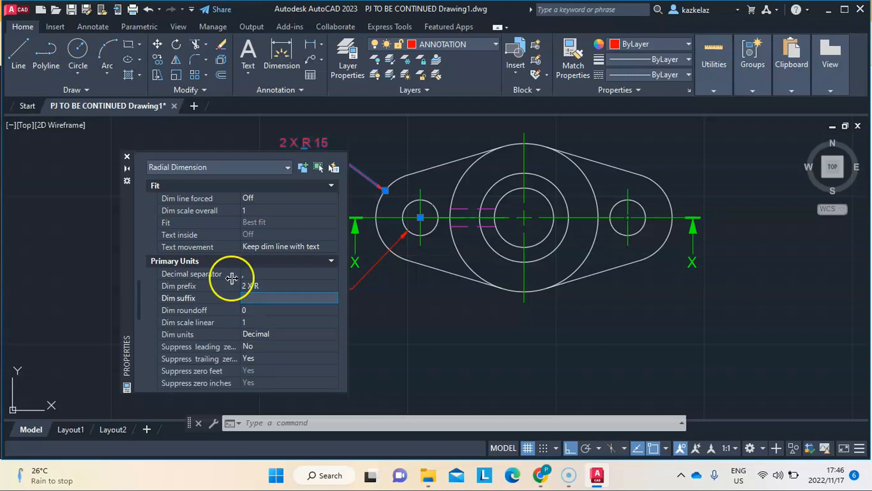
pyautogui.click(127, 157)
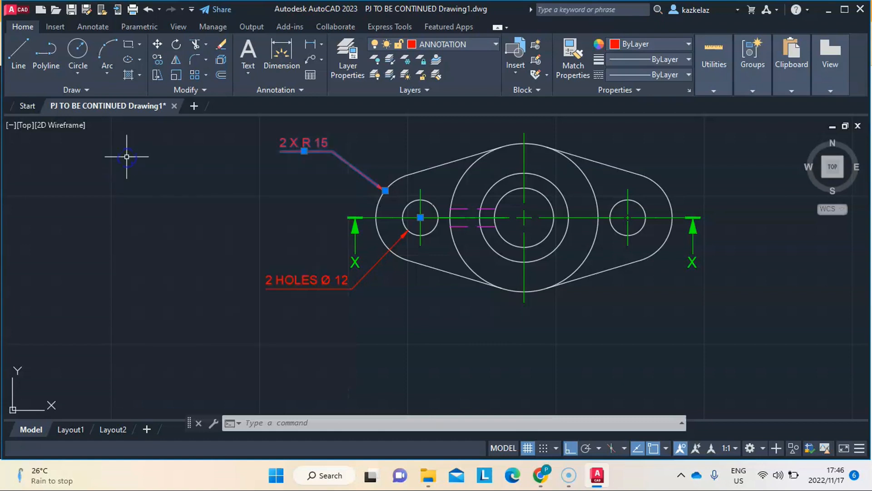
pyautogui.press('Escape')
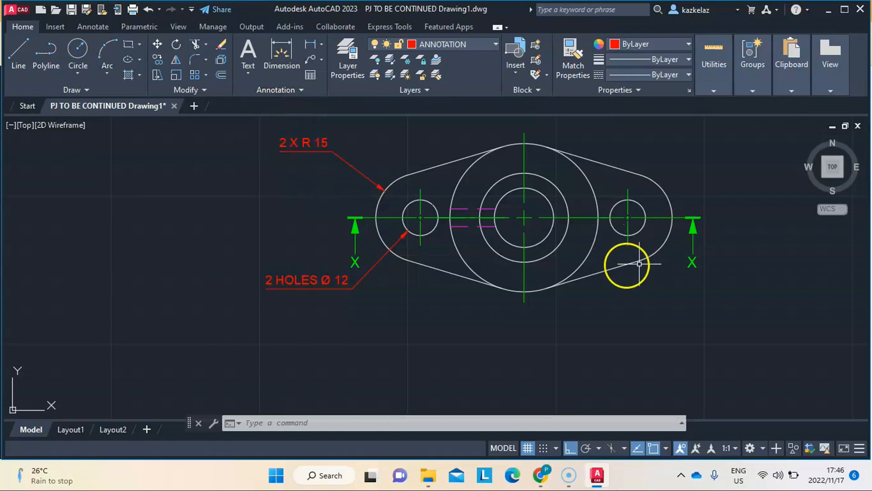
# Dimension the section view's vertical distance from the boss top to the flange's upper face, placing the dimension line left of the view.
pyautogui.scroll(-4, 671, 276)
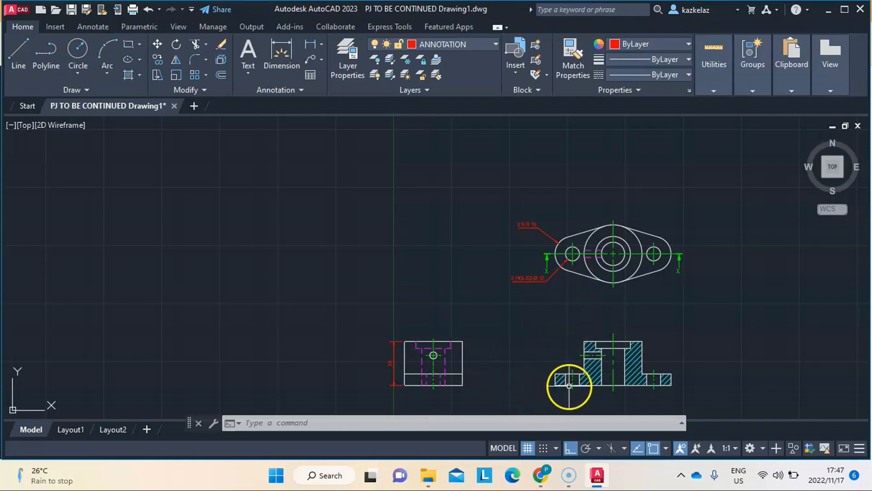
pyautogui.scroll(2, 570, 385)
pyautogui.scroll(2, 583, 364)
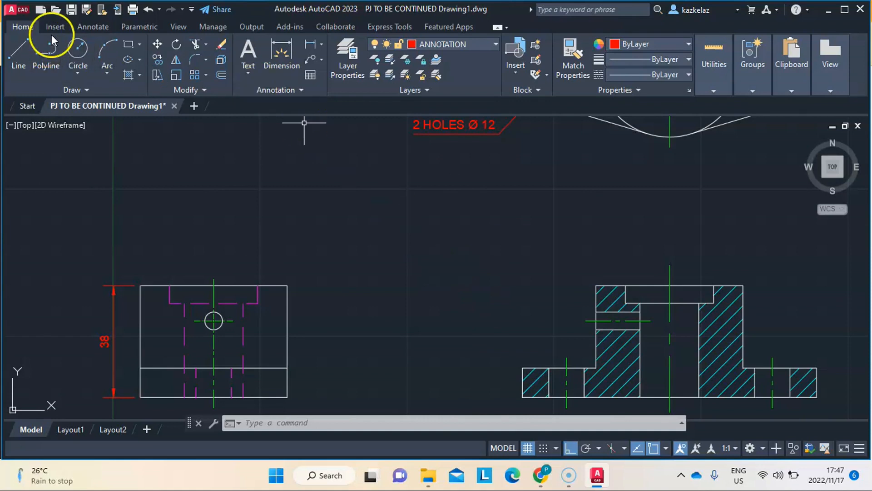
pyautogui.click(93, 28)
pyautogui.click(218, 41)
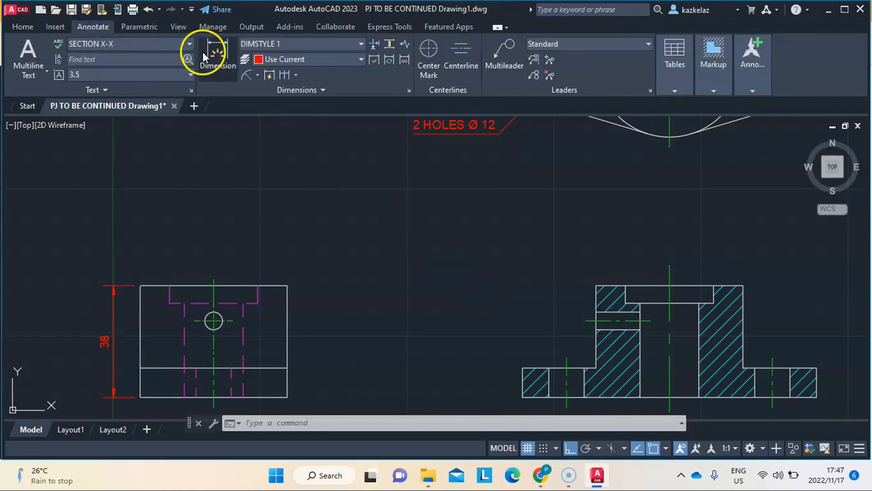
pyautogui.click(595, 286)
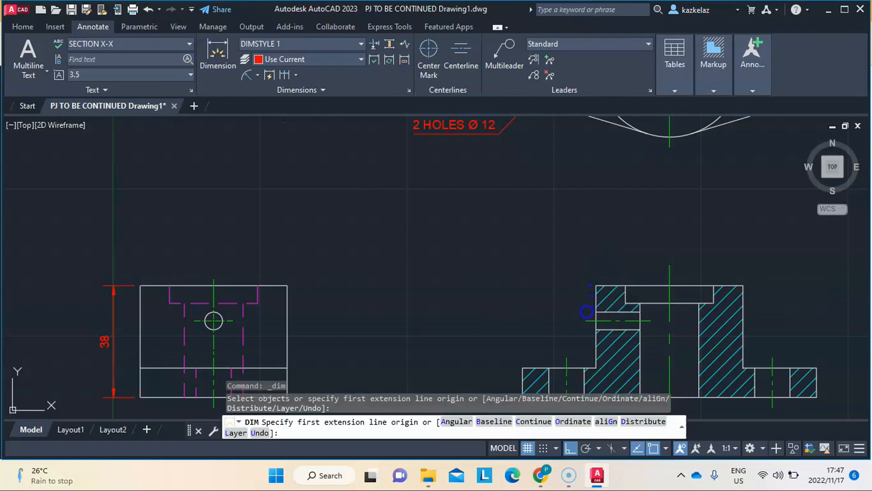
pyautogui.click(596, 285)
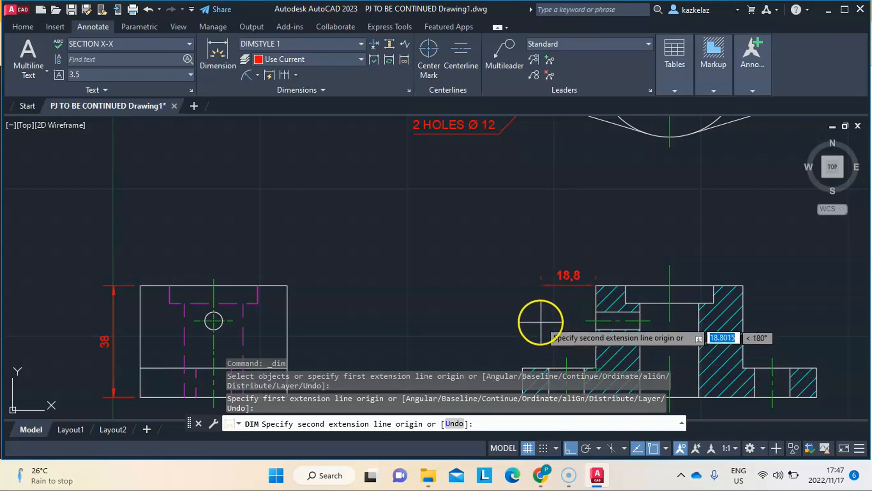
pyautogui.scroll(-6, 537, 332)
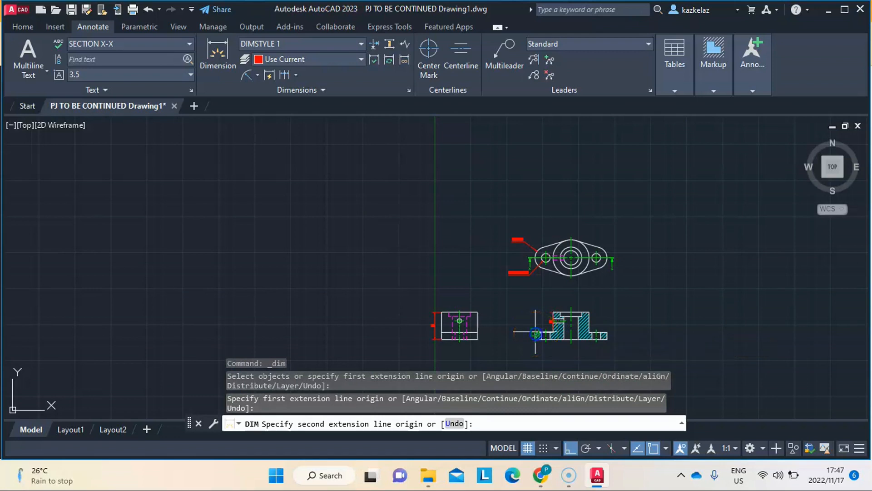
pyautogui.click(536, 333)
pyautogui.scroll(2, 520, 340)
pyautogui.scroll(4, 518, 339)
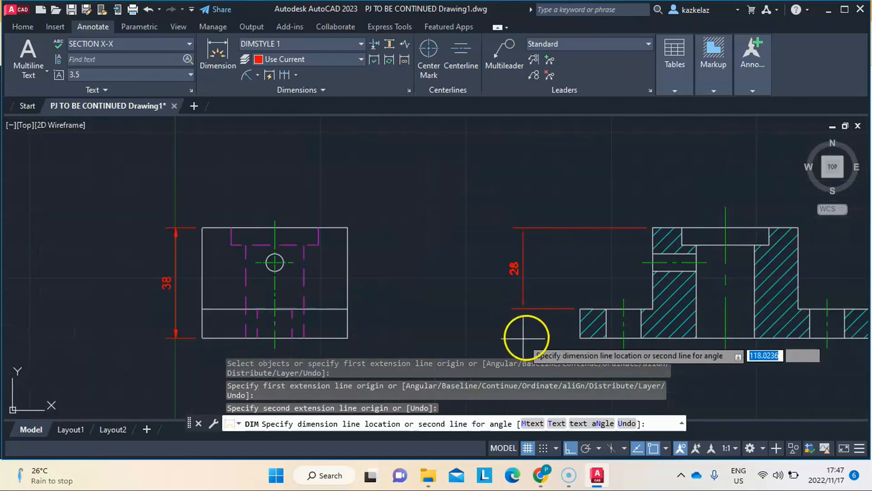
pyautogui.click(543, 325)
pyautogui.press('Return')
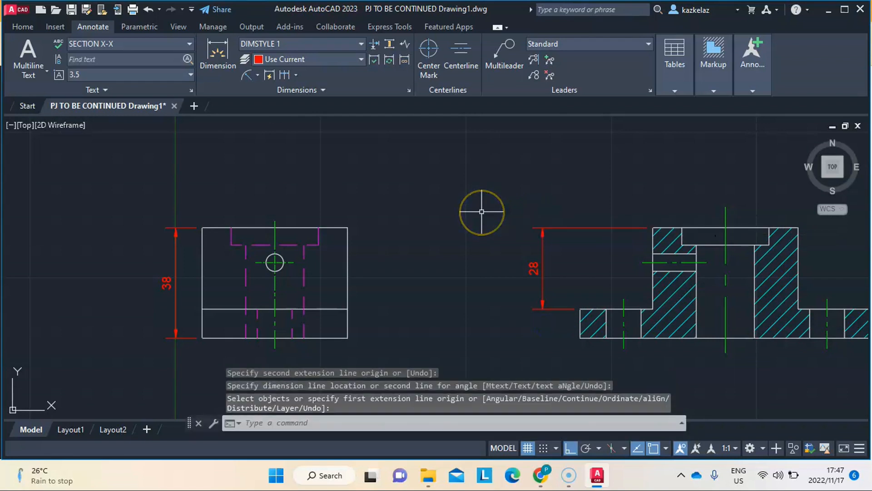
# Return to the top view and make CENTRE & CPL the current layer.
pyautogui.scroll(-8, 522, 261)
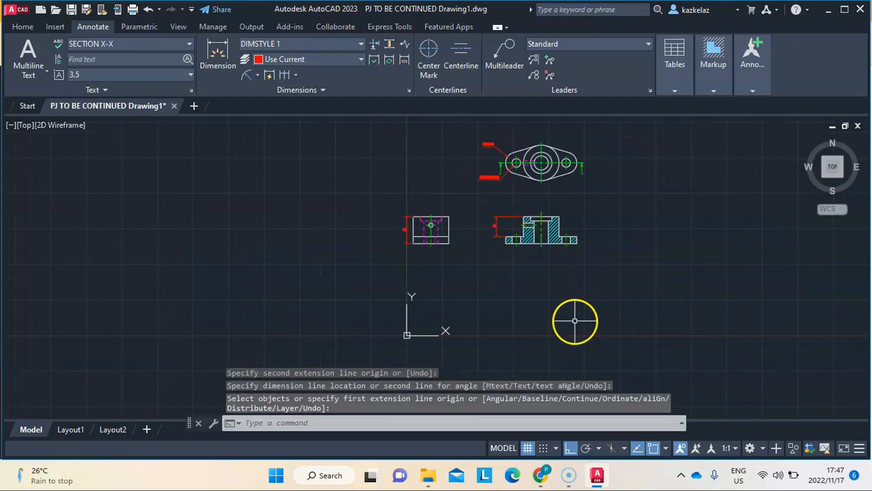
pyautogui.scroll(2, 569, 220)
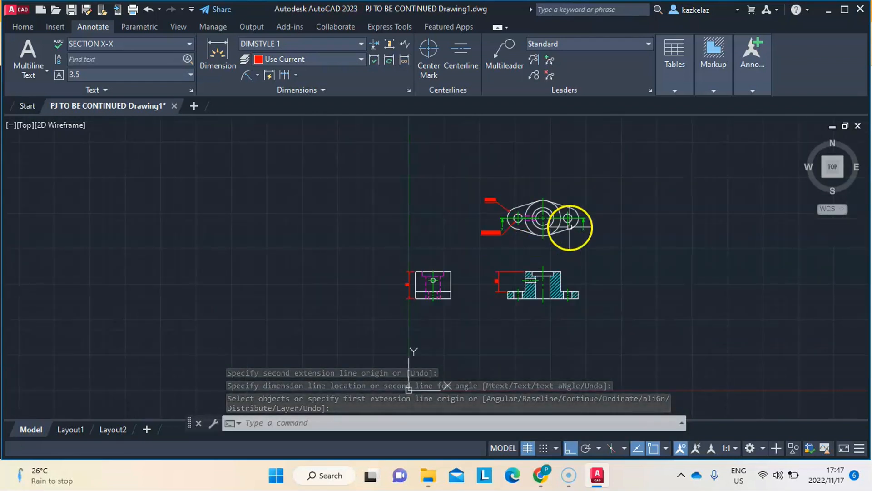
pyautogui.scroll(5, 573, 221)
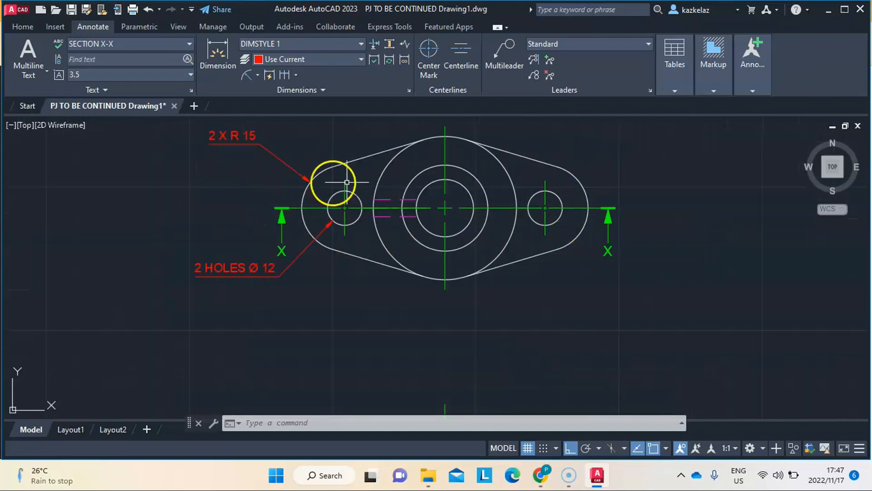
pyautogui.click(24, 27)
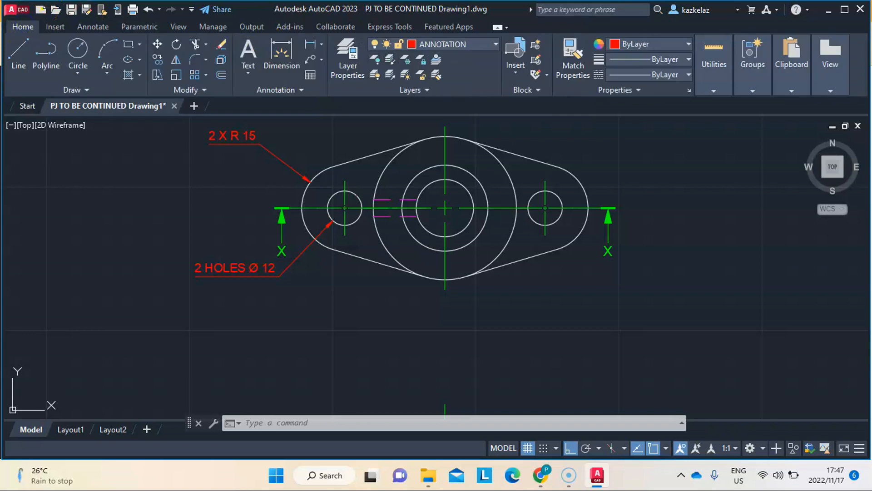
pyautogui.click(471, 45)
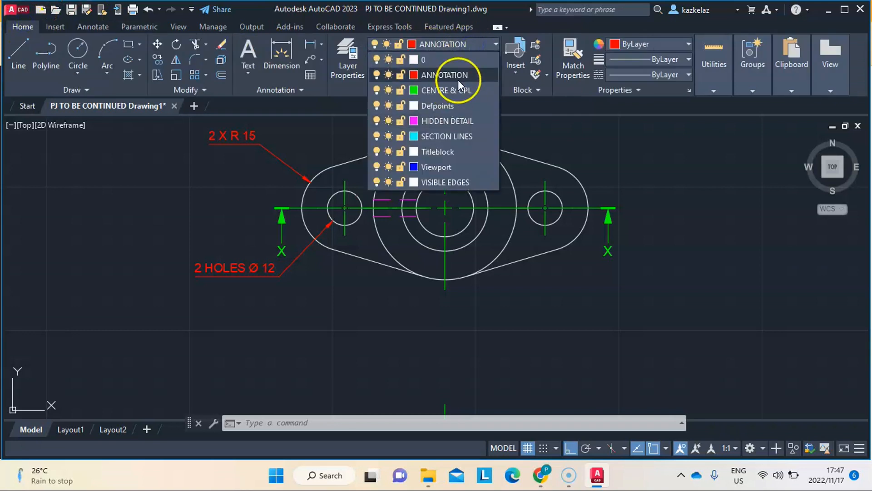
pyautogui.click(460, 90)
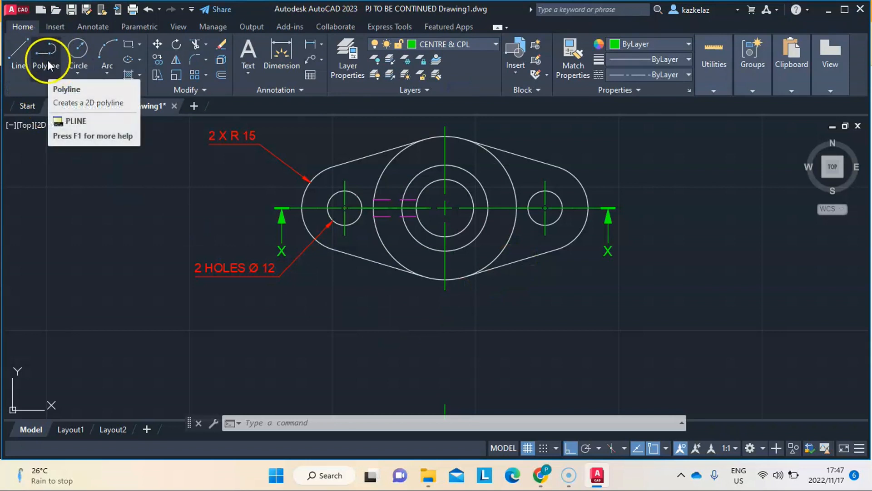
pyautogui.click(290, 208)
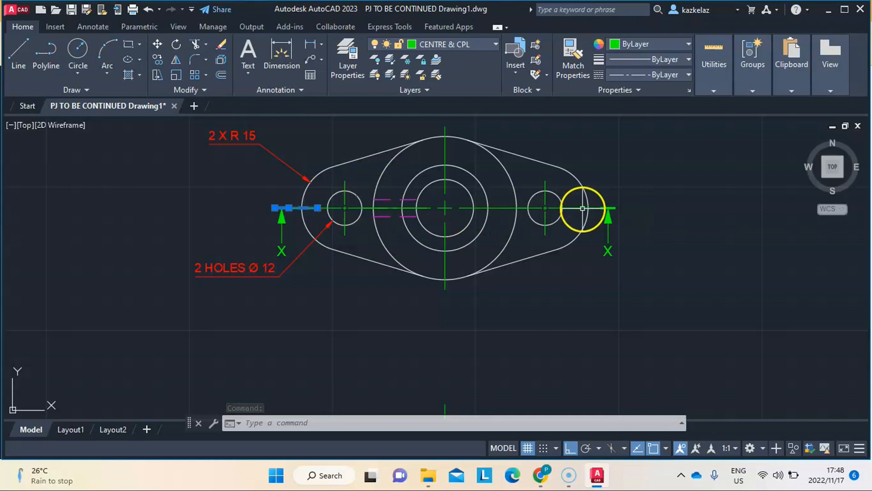
pyautogui.click(605, 217)
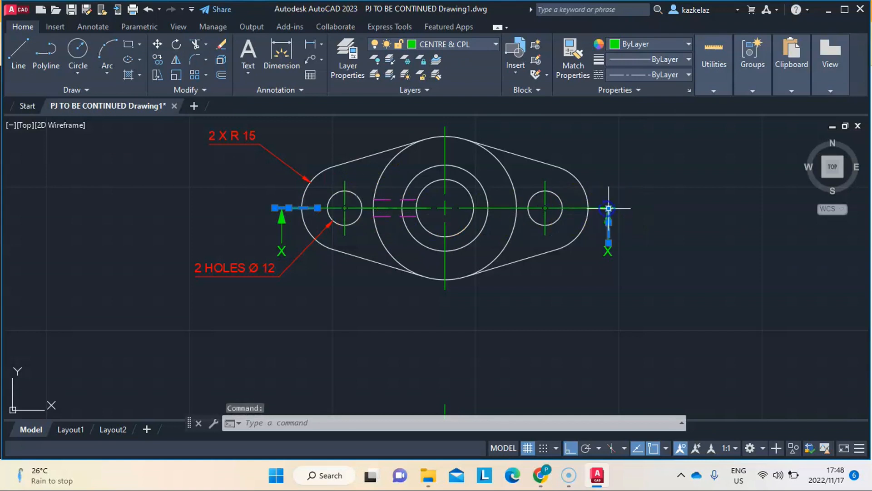
pyautogui.press('Escape')
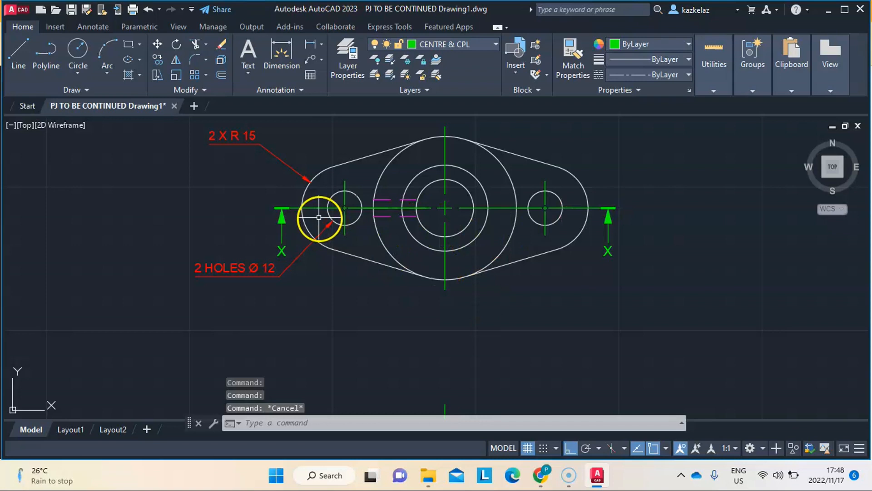
pyautogui.click(310, 206)
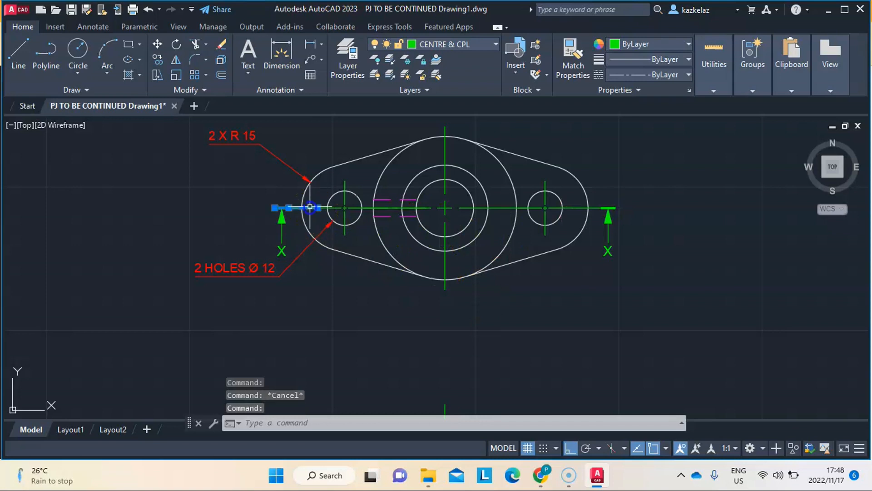
pyautogui.click(282, 223)
pyautogui.click(280, 253)
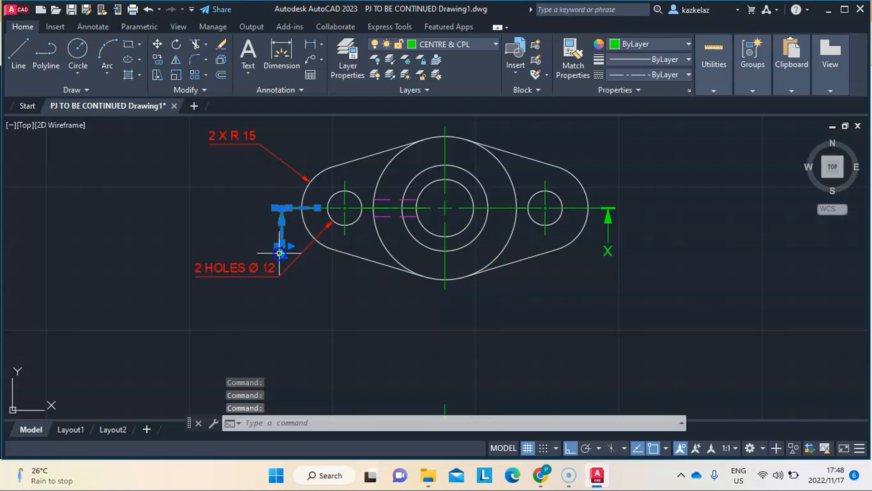
pyautogui.press('Escape')
pyautogui.press('Escape')
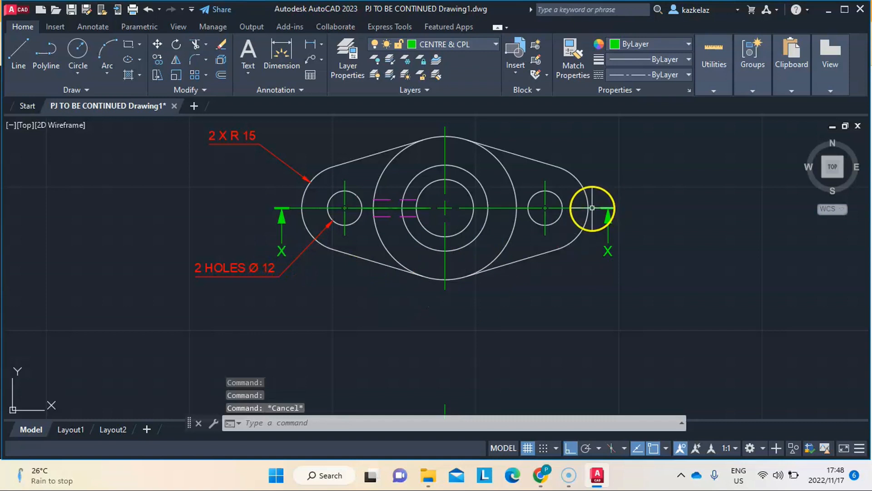
# Erase the cutting-plane line end, arrow and X label on the right side of the top view.
pyautogui.click(594, 208)
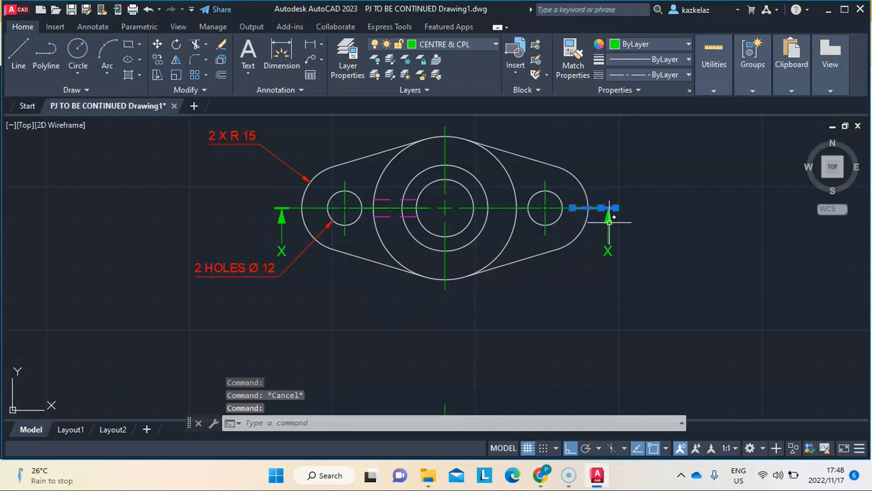
pyautogui.click(609, 222)
pyautogui.click(609, 251)
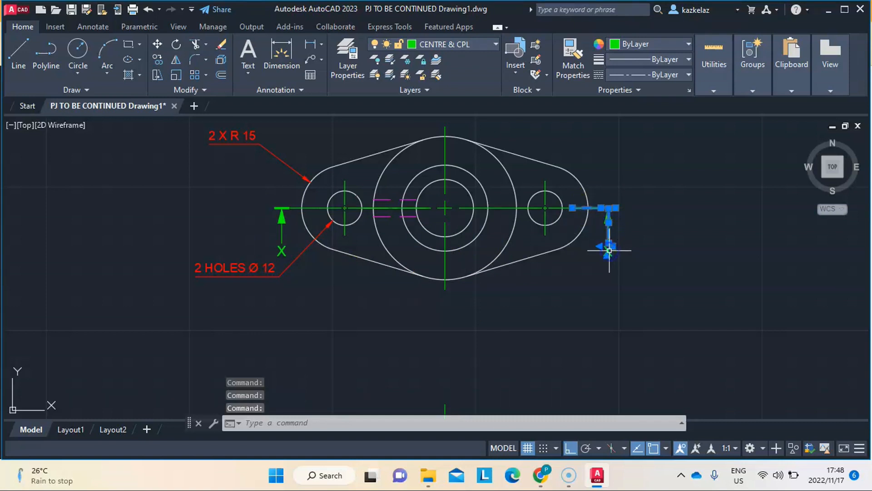
pyautogui.rightClick(609, 250)
pyautogui.click(619, 227)
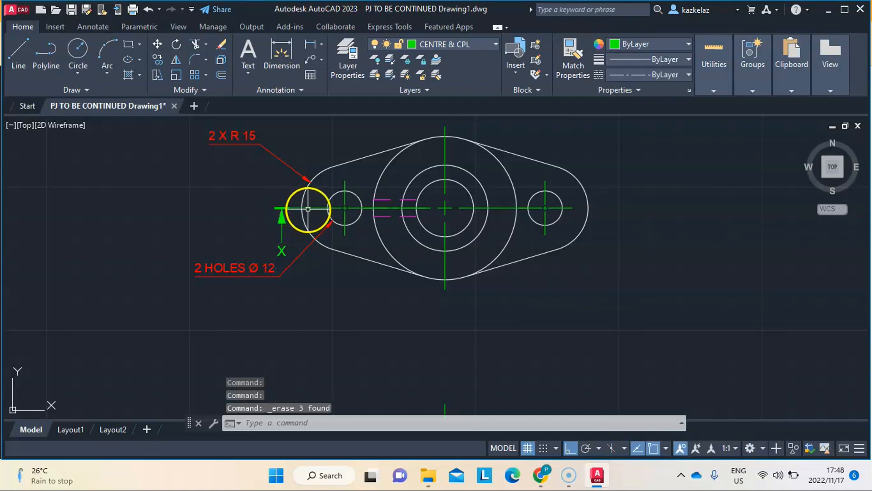
# Mirror the left cutting-plane line end, arrow and X label about the top view's vertical centre line, keeping the source objects.
pyautogui.click(308, 209)
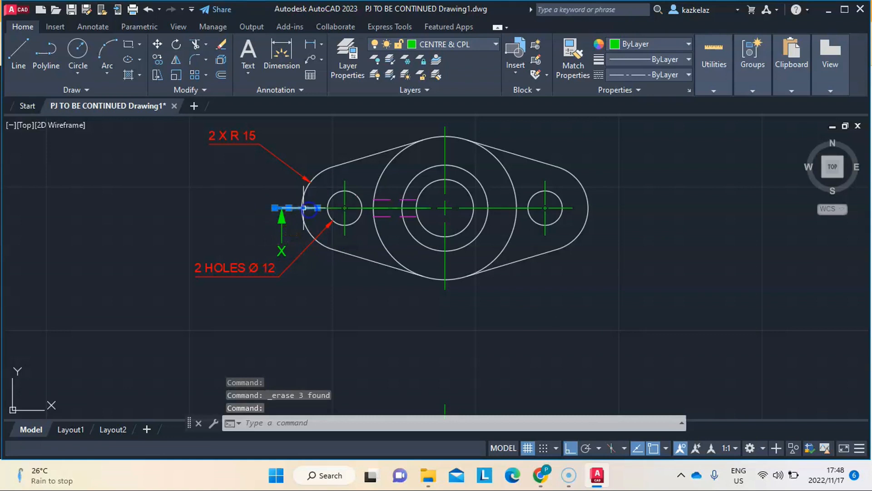
pyautogui.click(280, 217)
pyautogui.click(280, 260)
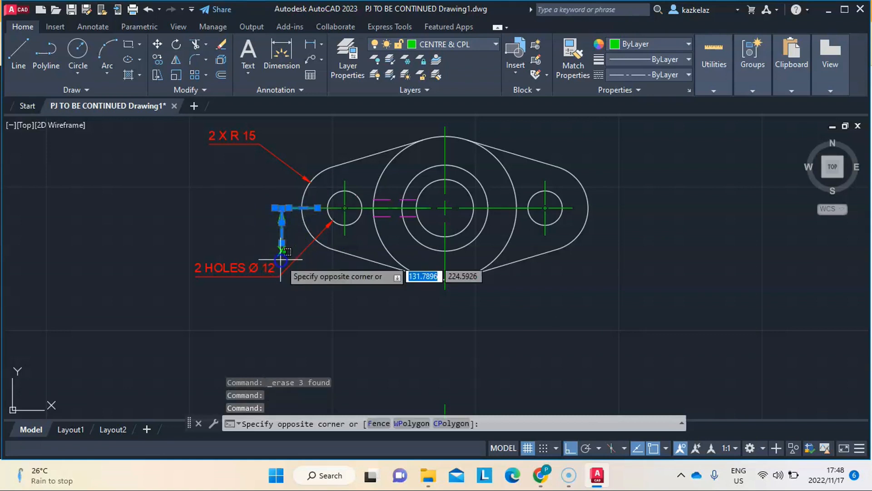
pyautogui.click(283, 249)
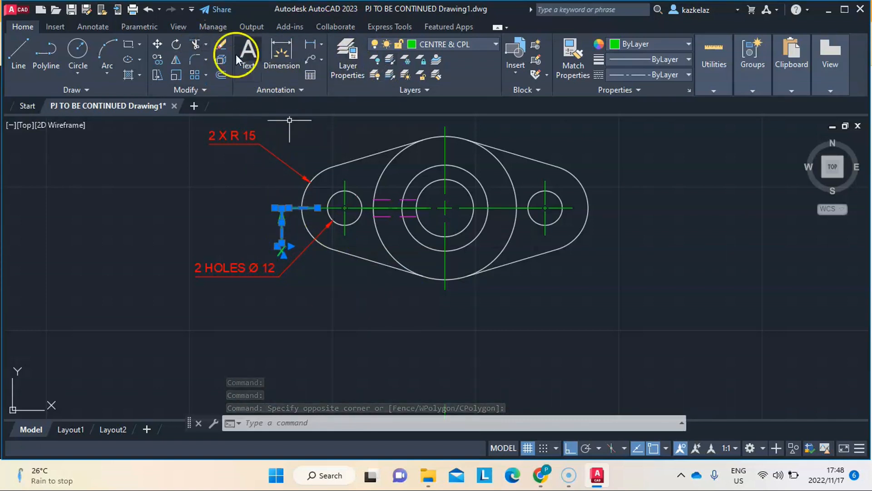
pyautogui.click(175, 59)
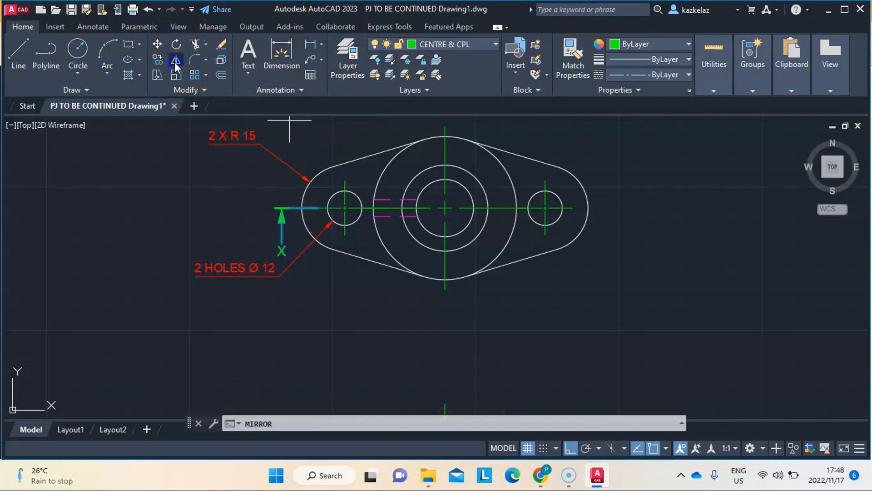
pyautogui.click(444, 208)
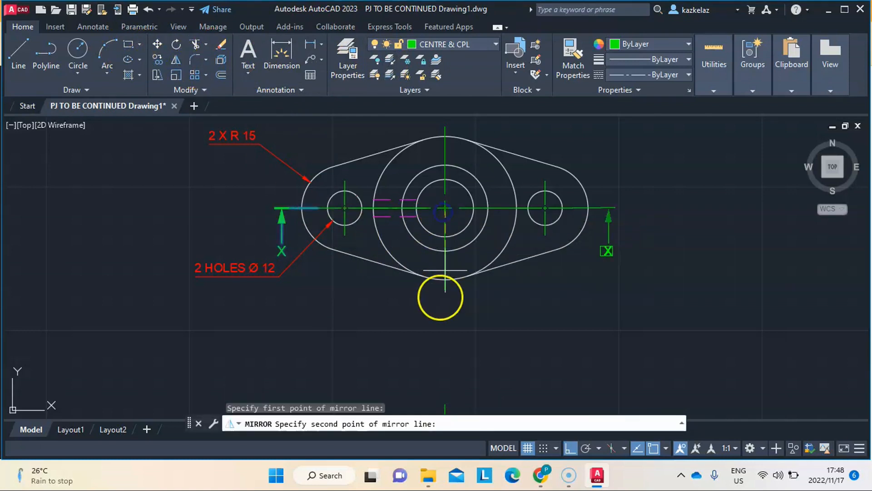
pyautogui.click(450, 318)
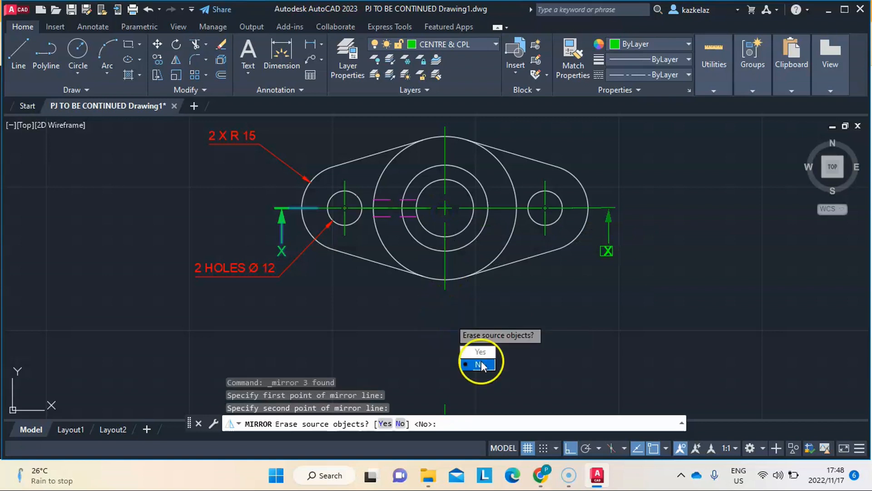
pyautogui.write('N')
pyautogui.press('Return')
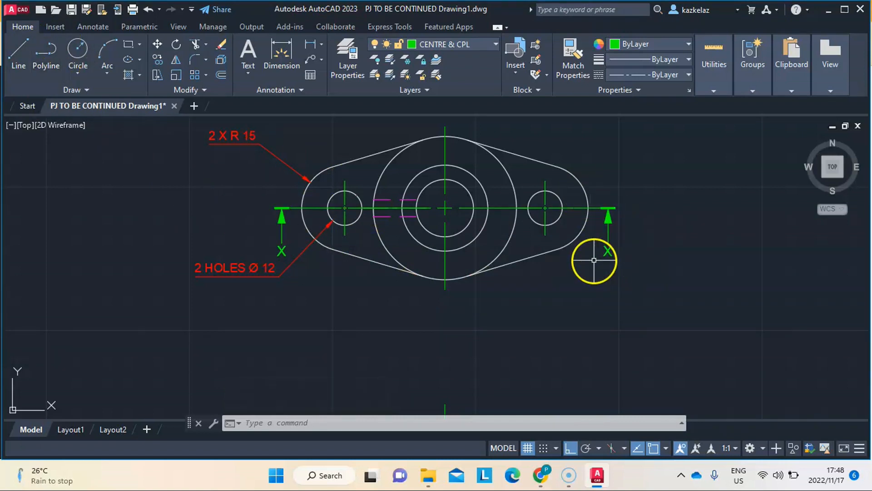
# Begin a polyline below the top view with a thin horizontal segment running left.
pyautogui.click(41, 51)
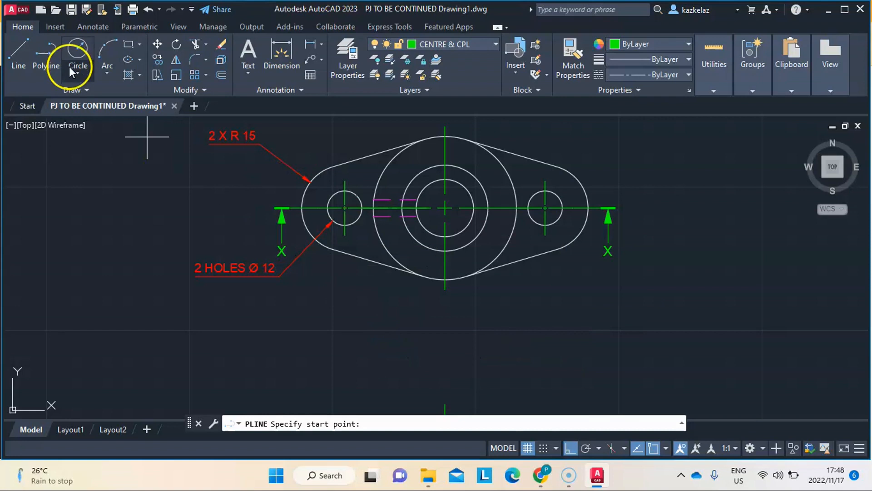
pyautogui.click(46, 59)
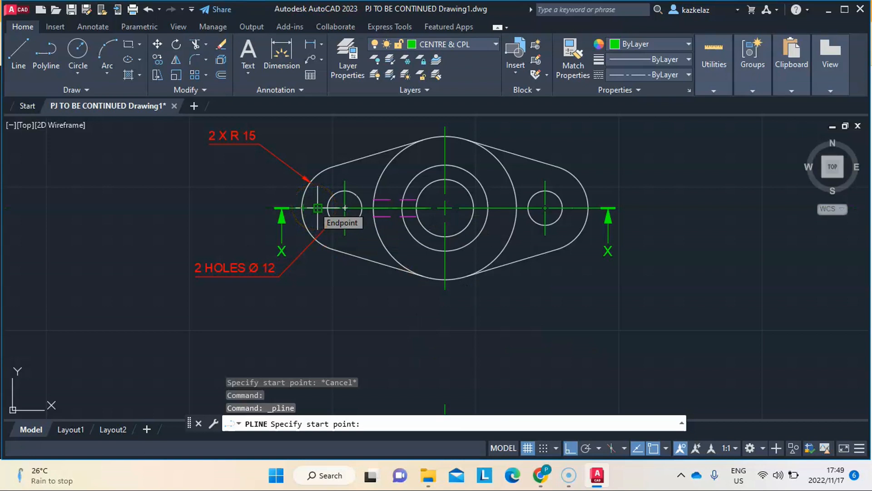
pyautogui.click(466, 334)
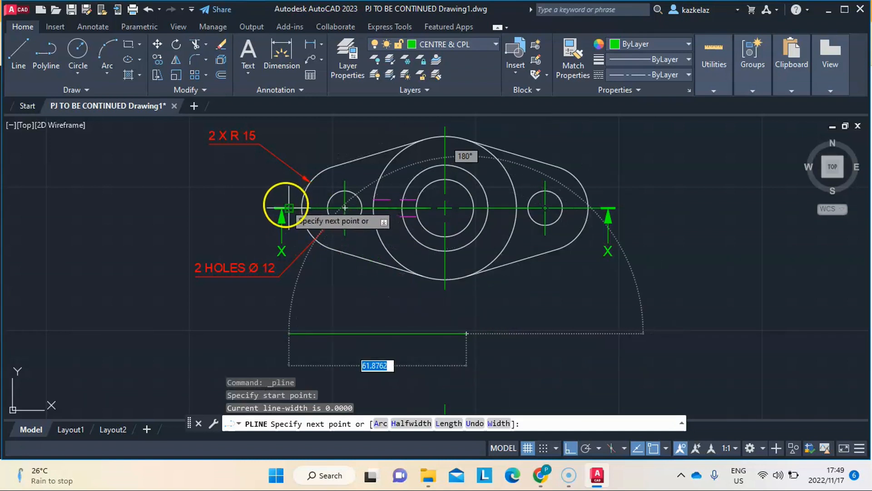
pyautogui.click(436, 344)
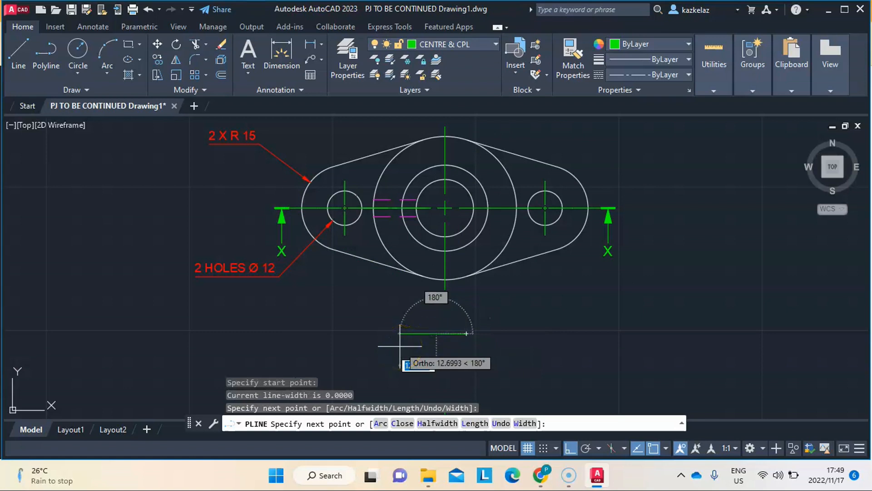
# Continue the polyline leftward with a segment of 0.5 start and end width and length 5, and end it there.
pyautogui.click(523, 423)
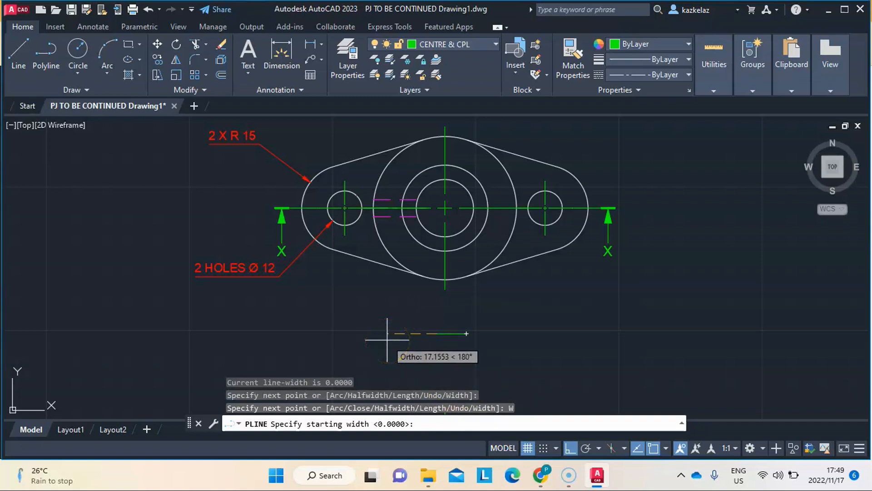
pyautogui.write('0.5')
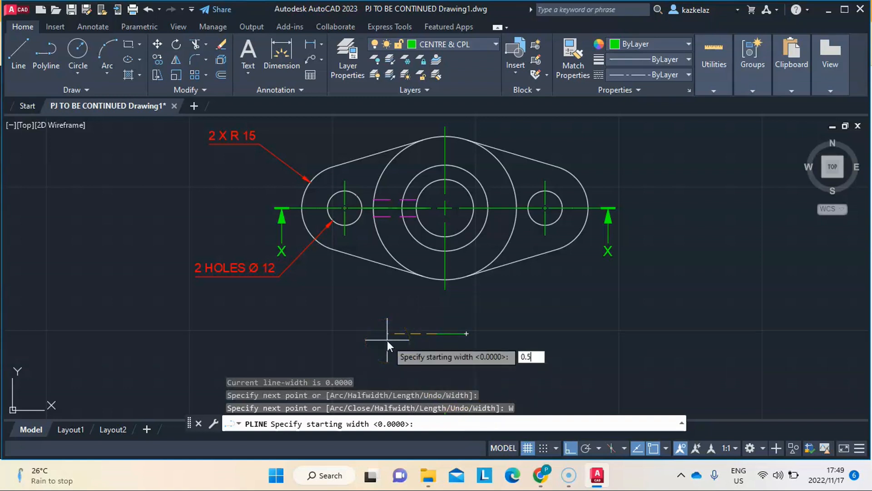
pyautogui.press('Return')
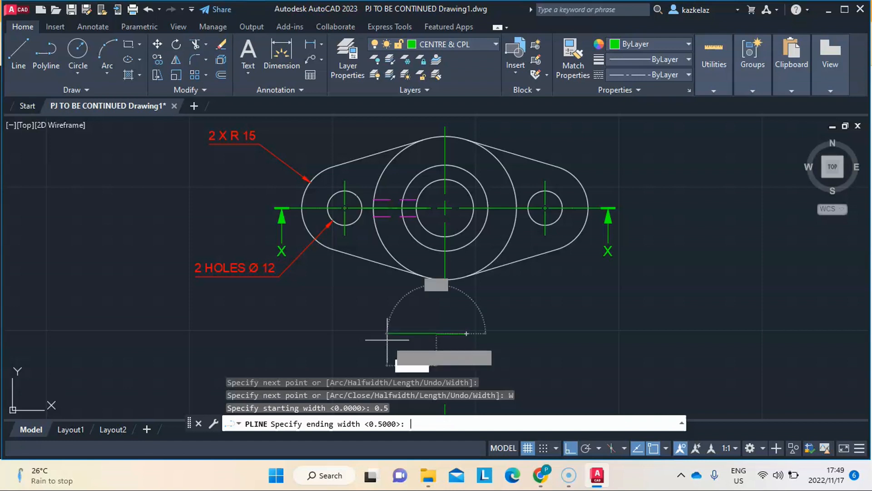
pyautogui.press('Return')
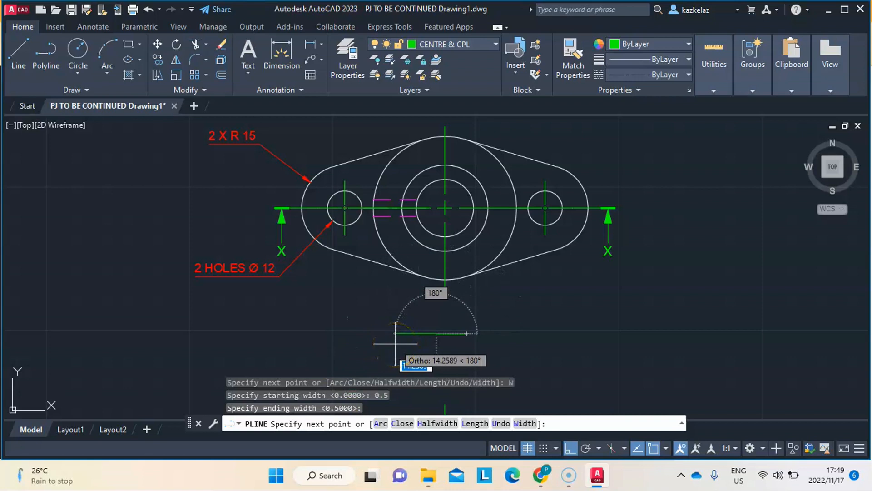
pyautogui.write('5')
pyautogui.press('Return')
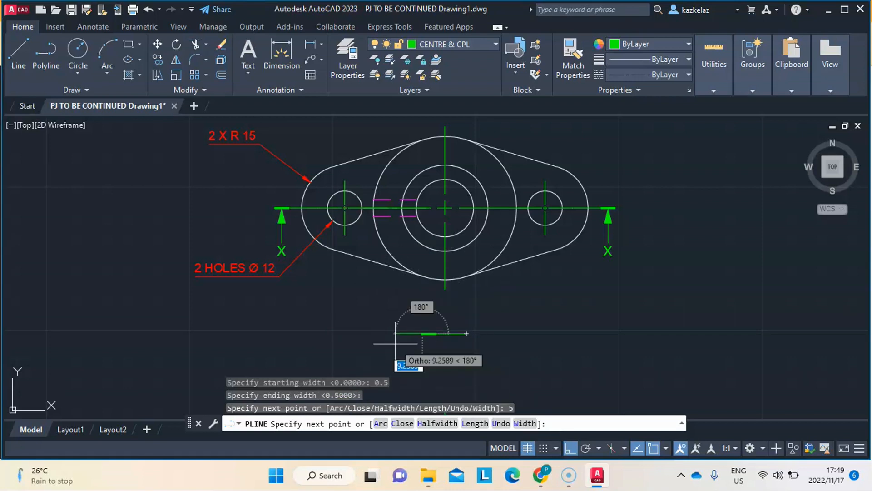
pyautogui.press('Escape')
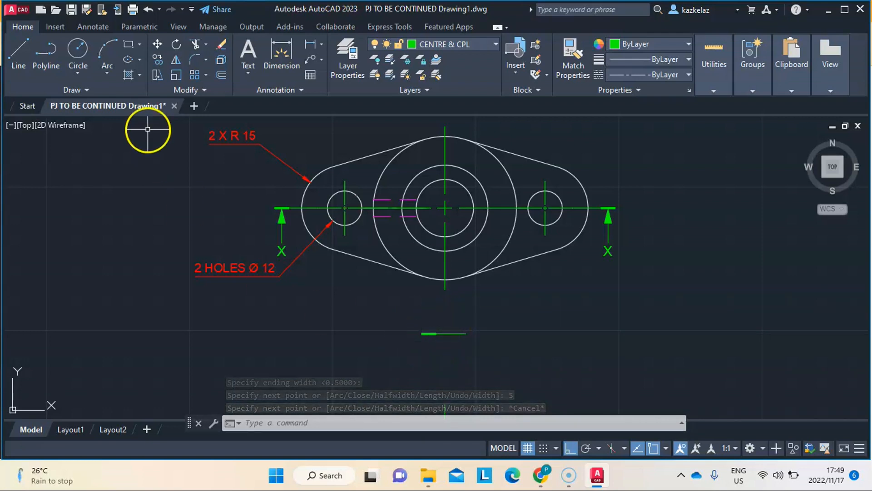
# Start a second polyline 0.25 directly below the midpoint of the thick segment.
pyautogui.click(46, 58)
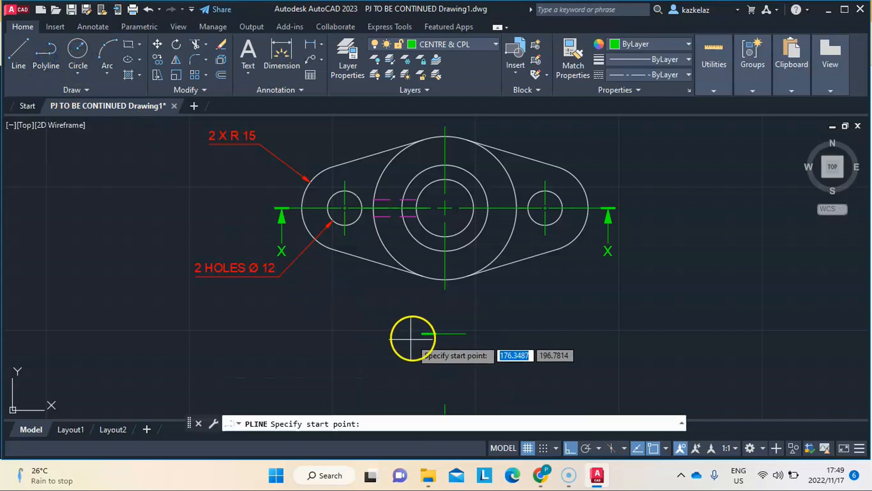
pyautogui.scroll(5, 429, 339)
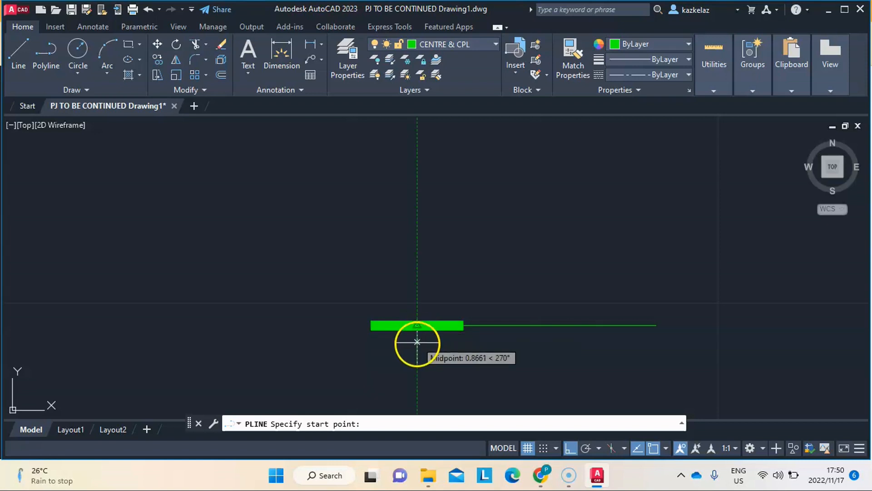
pyautogui.write('0')
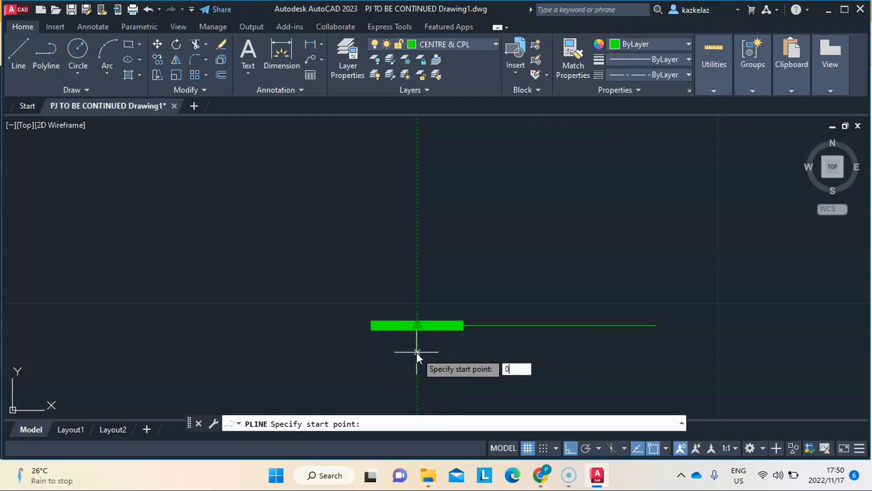
pyautogui.write('.25')
pyautogui.press('Return')
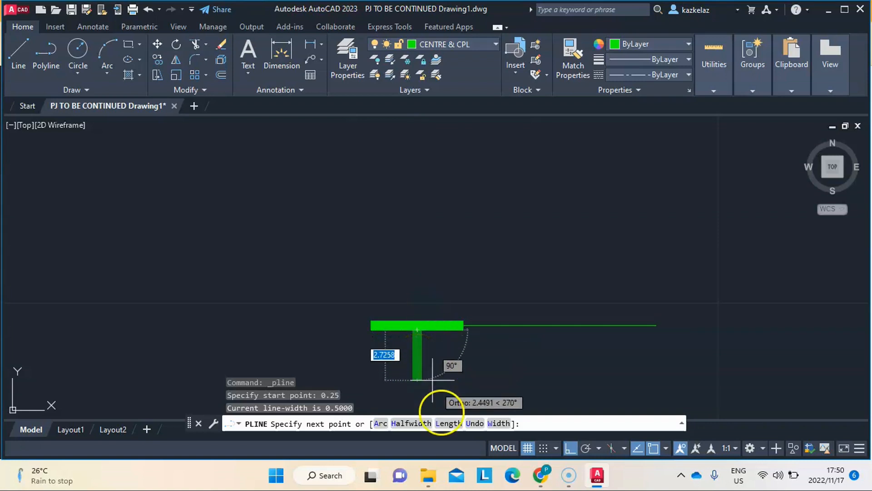
# Form the arrowhead as a downward polyline segment with starting width 0, ending width 2.5 and length 5.
pyautogui.click(498, 428)
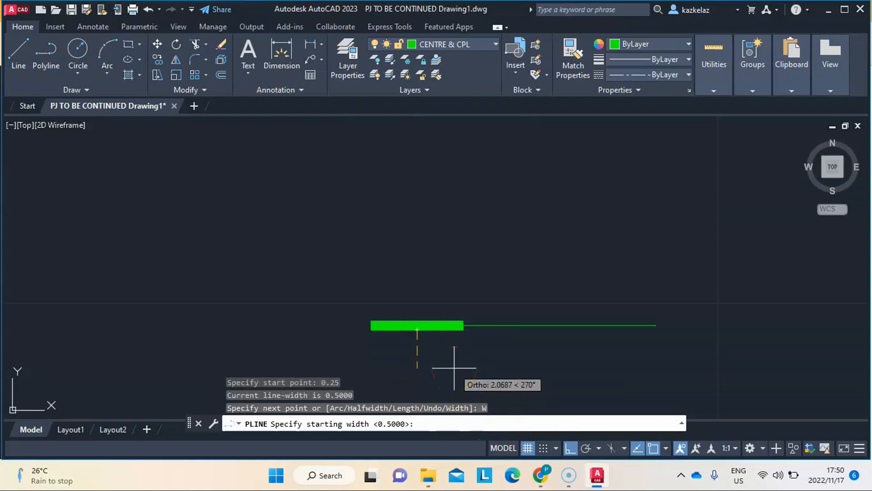
pyautogui.write('0')
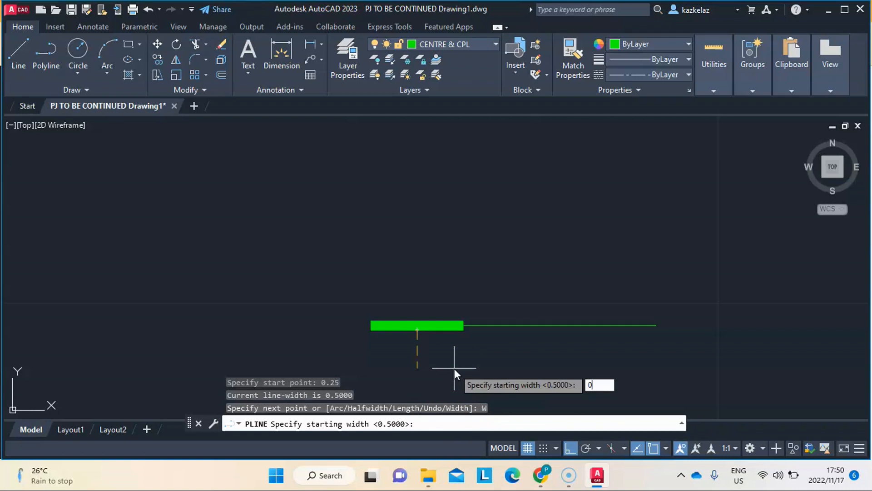
pyautogui.press('Return')
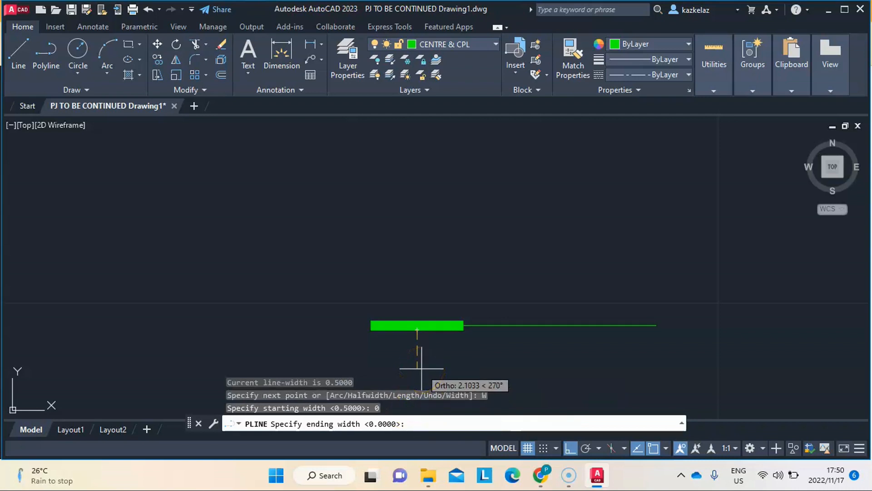
pyautogui.write('2')
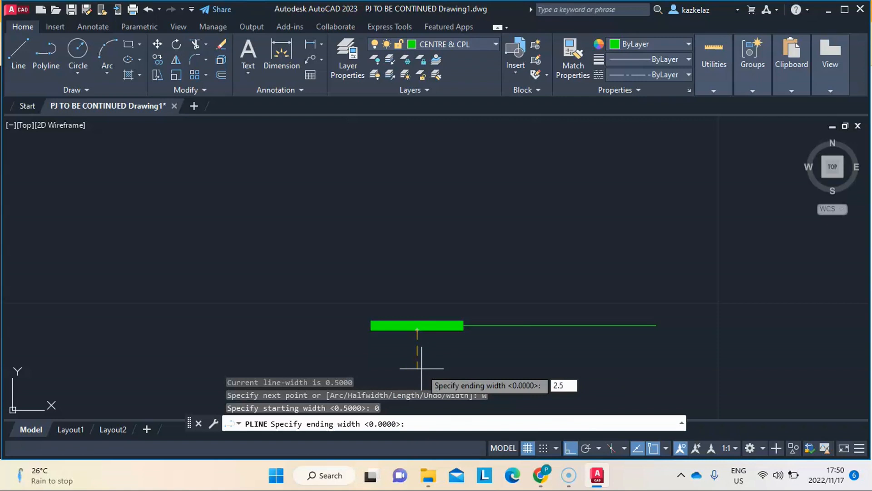
pyautogui.write('.5')
pyautogui.press('Return')
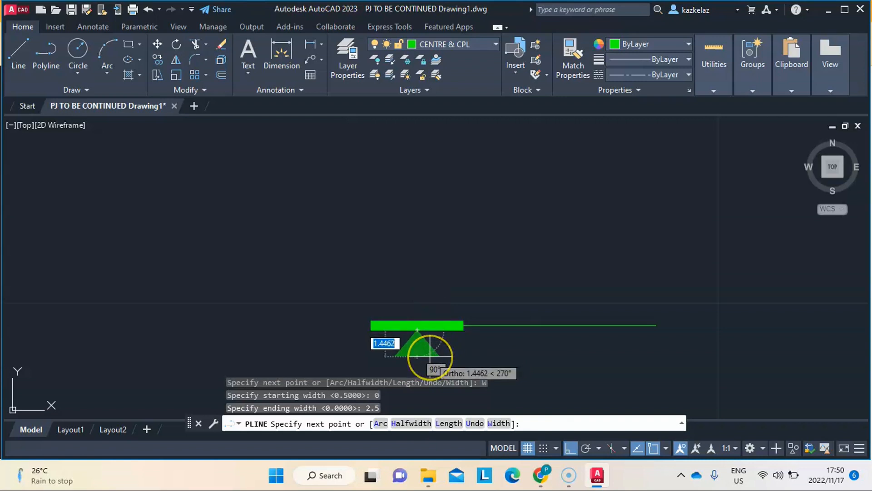
pyautogui.scroll(-4, 430, 357)
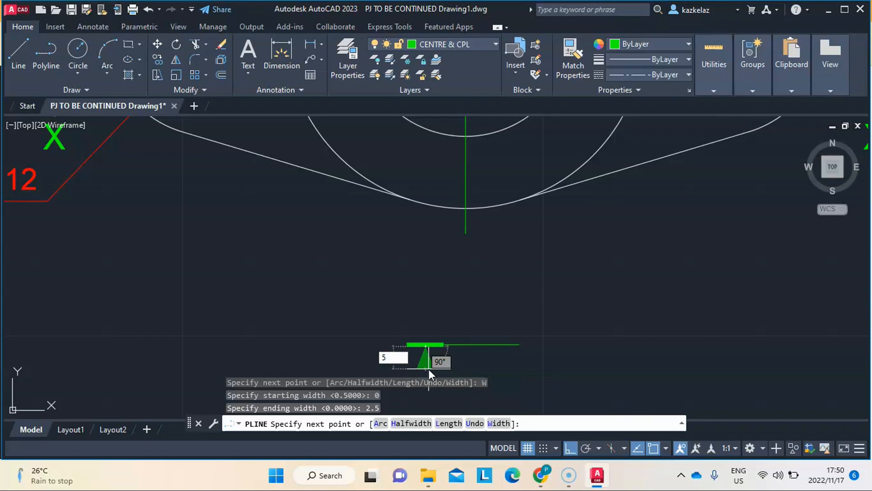
pyautogui.write('5')
pyautogui.press('Return')
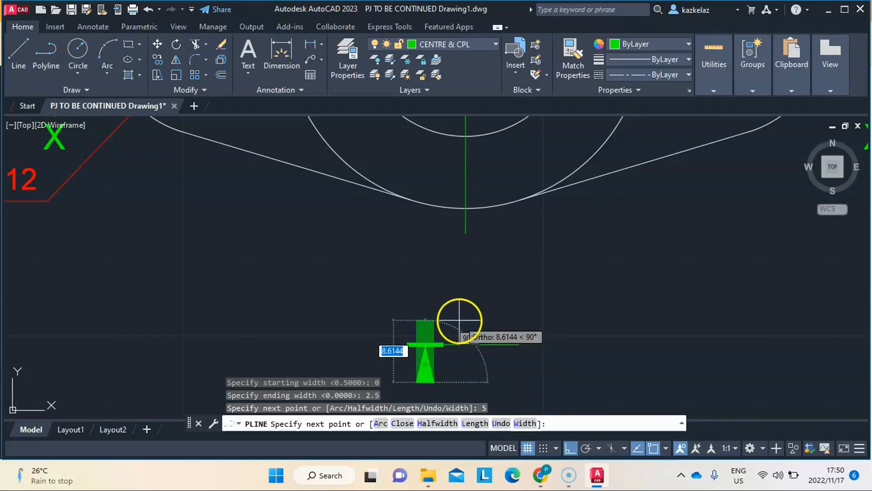
# Continue the arrow downward with a tail segment of zero starting and ending width and length 7, and end the polyline.
pyautogui.scroll(-3, 459, 320)
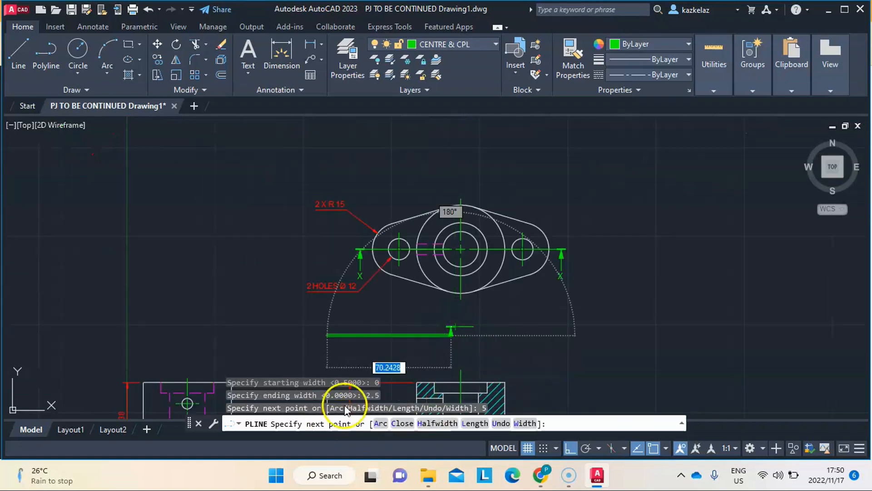
pyautogui.scroll(8, 476, 359)
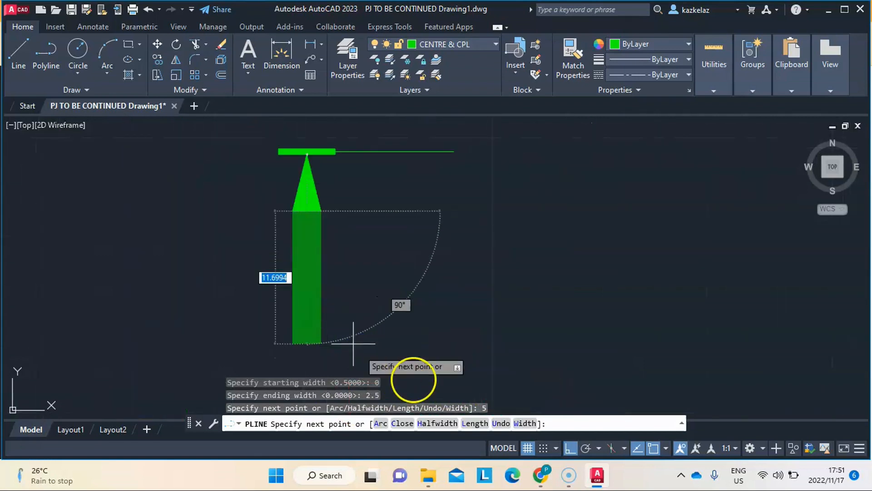
pyautogui.click(523, 423)
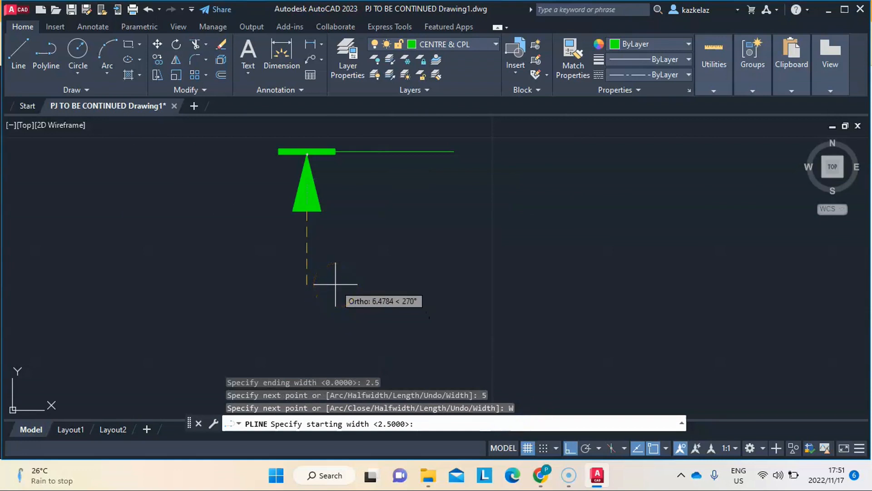
pyautogui.write('0')
pyautogui.press('Return')
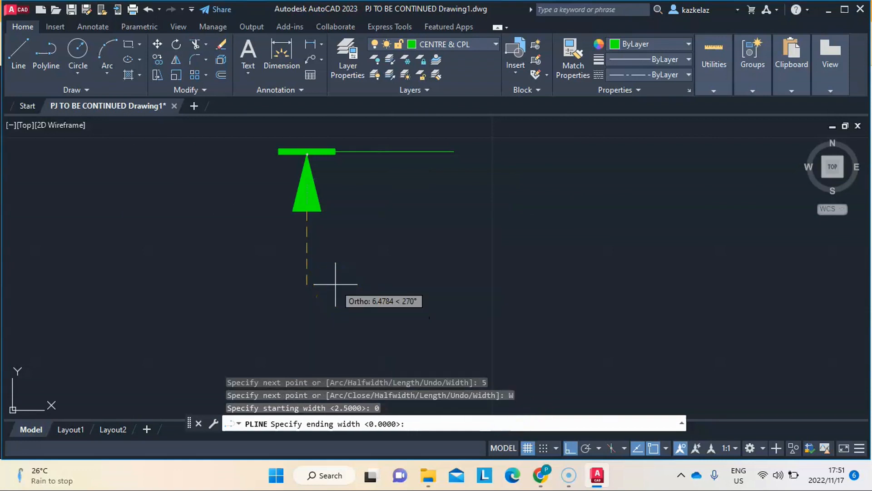
pyautogui.press('Return')
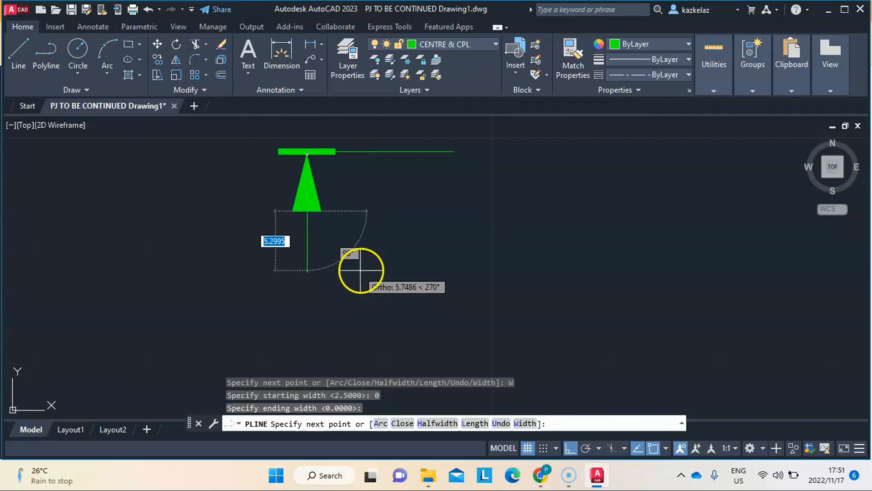
pyautogui.write('7')
pyautogui.press('Return')
pyautogui.press('Escape')
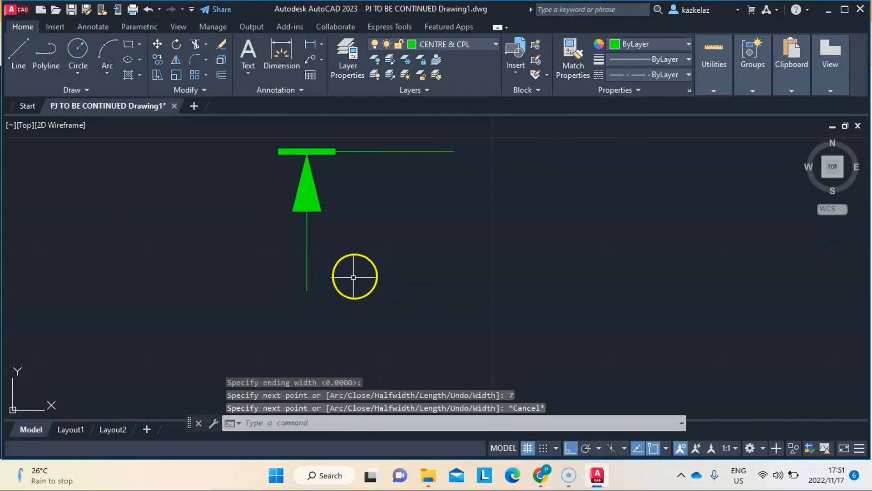
# Create a new text style based on Standard, accepting the default style name.
pyautogui.click(89, 28)
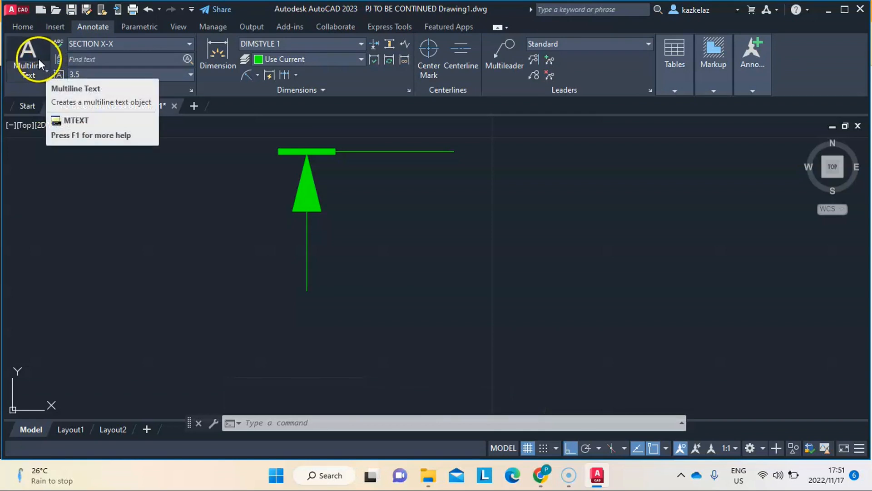
pyautogui.click(192, 91)
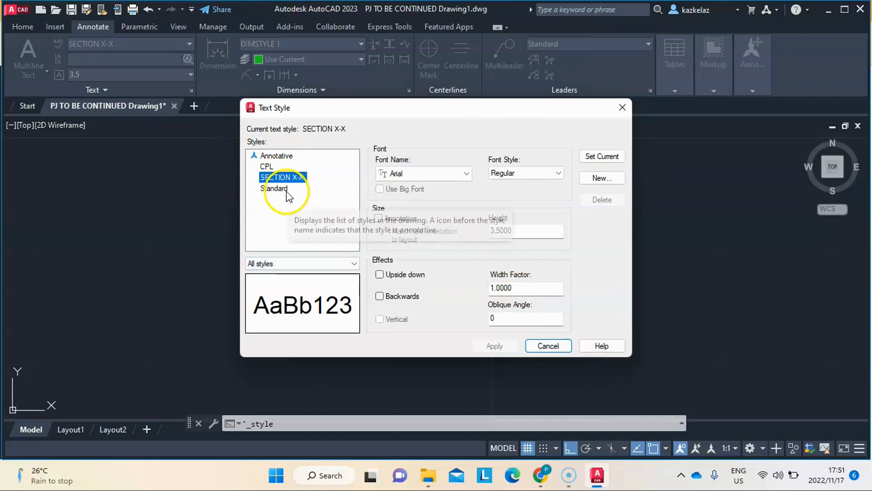
pyautogui.click(268, 166)
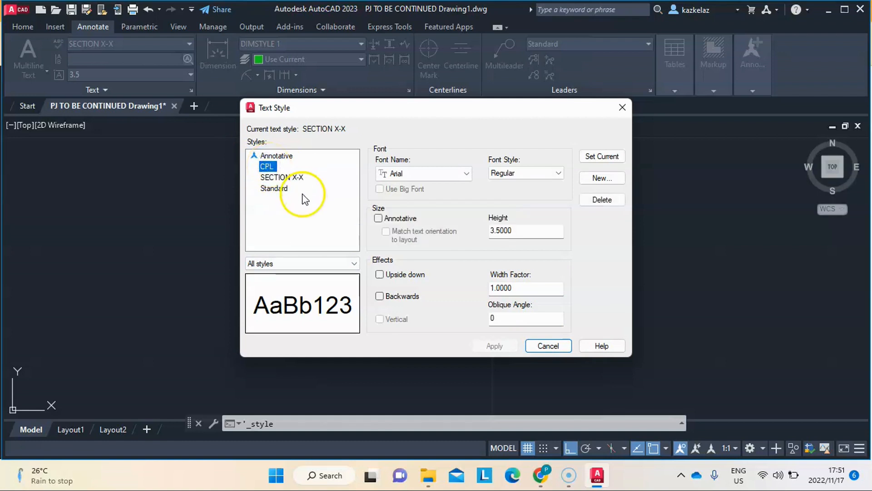
pyautogui.click(285, 191)
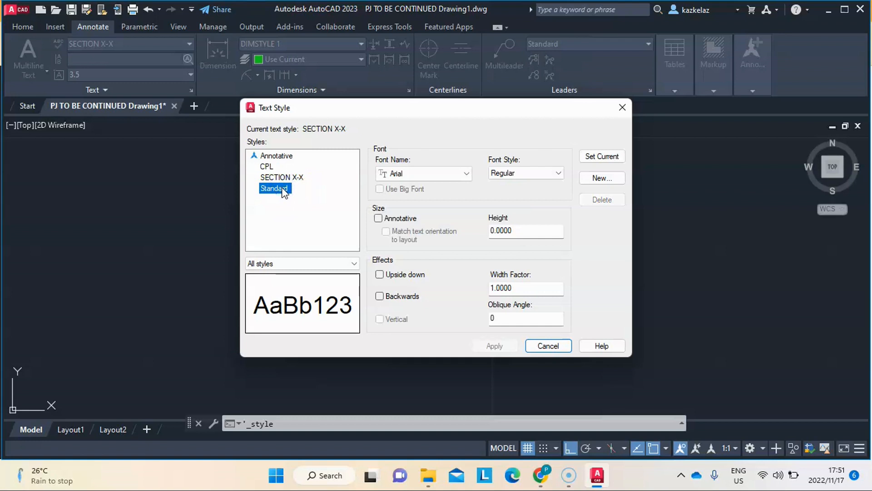
pyautogui.click(609, 179)
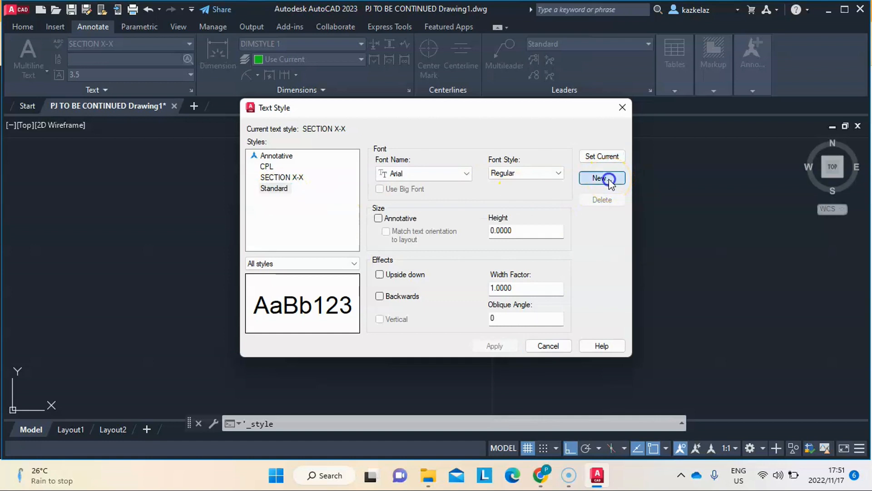
pyautogui.click(494, 226)
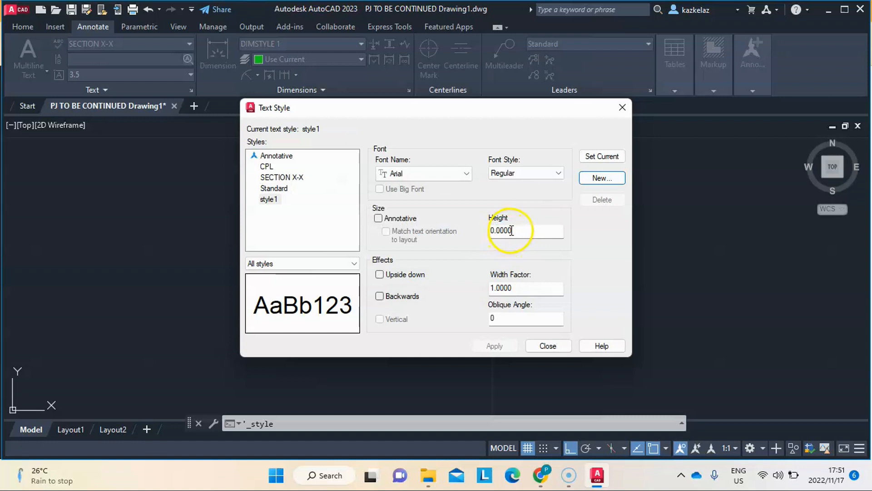
# Set the new text style's height to 3.5, apply it and finish editing the text styles.
pyautogui.click(521, 230)
pyautogui.doubleClick(521, 230)
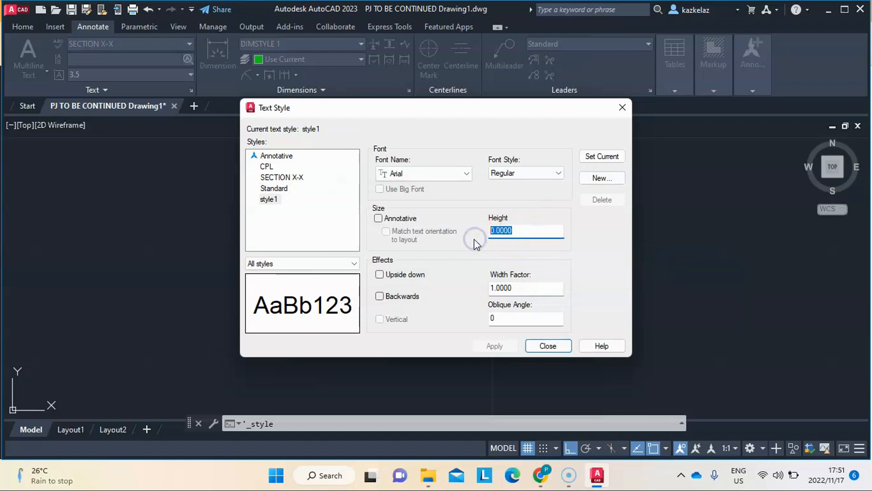
pyautogui.write('3.5')
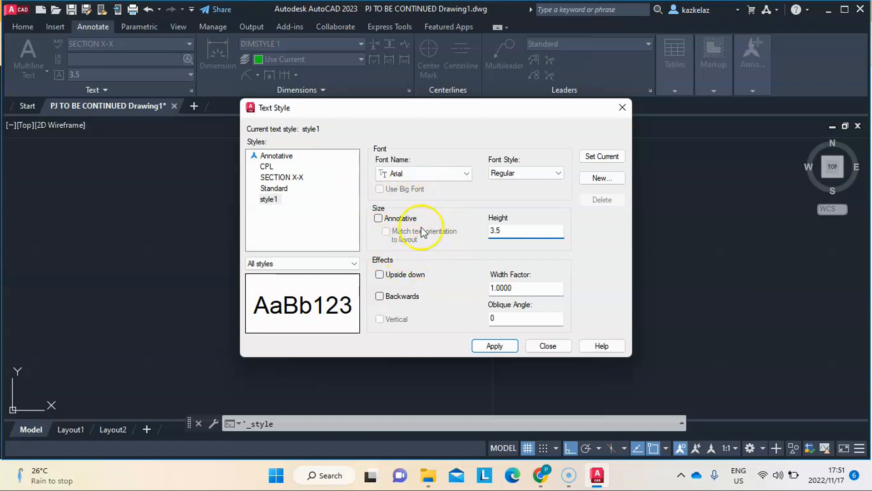
pyautogui.click(526, 247)
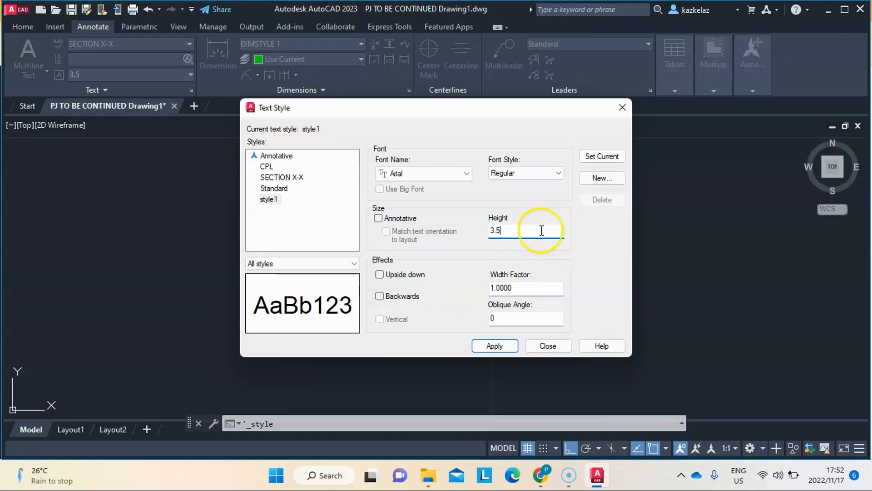
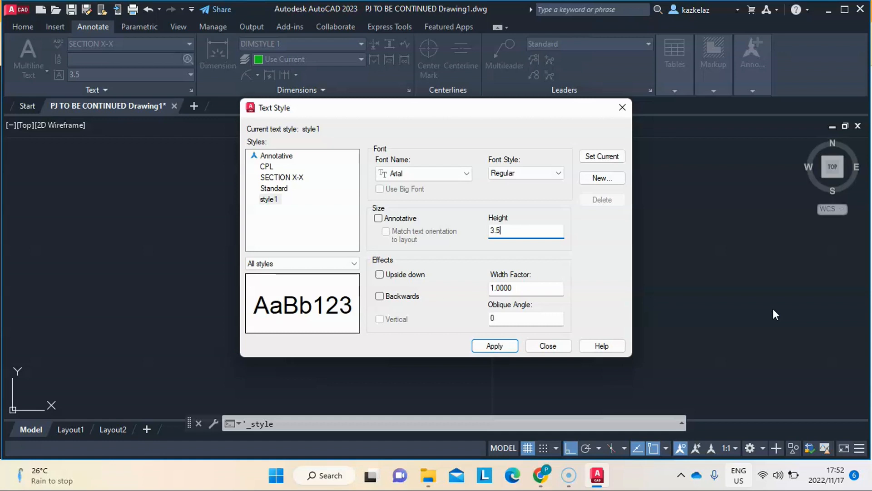
pyautogui.click(503, 230)
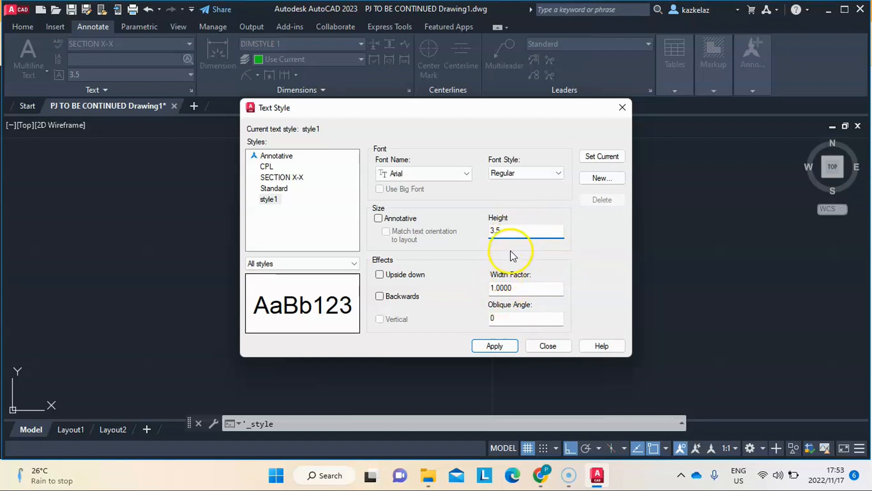
pyautogui.press('Return')
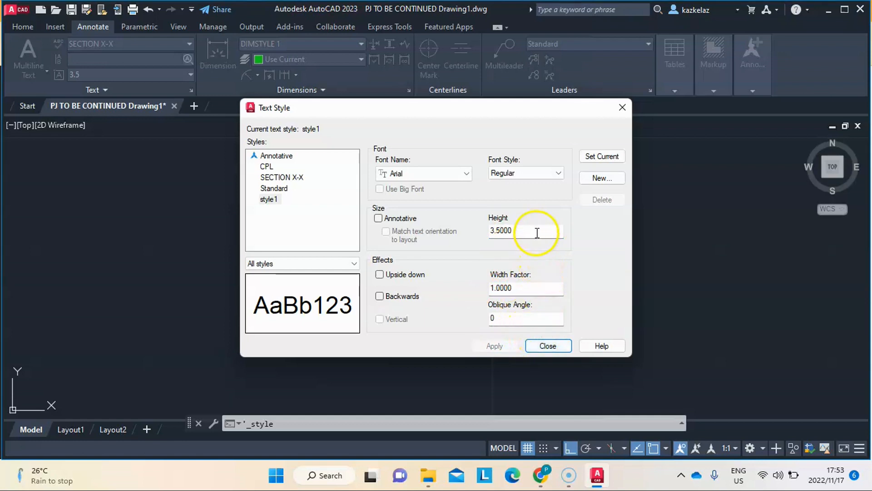
pyautogui.click(270, 167)
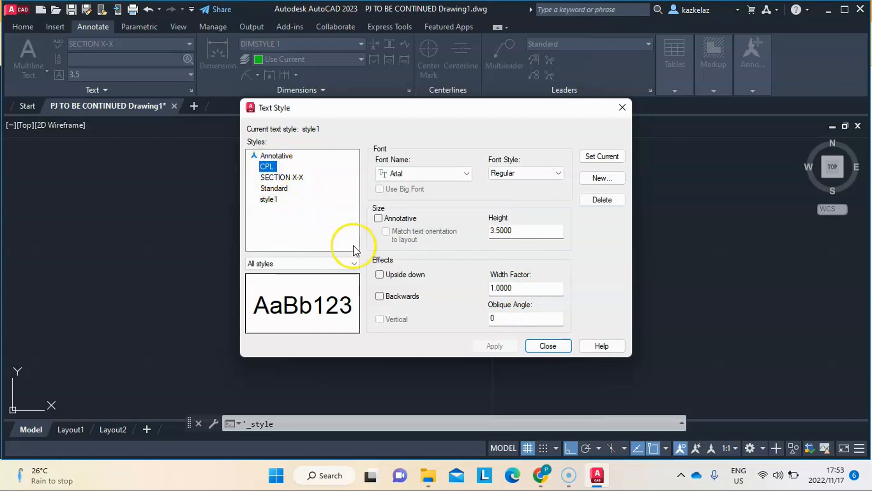
pyautogui.click(542, 346)
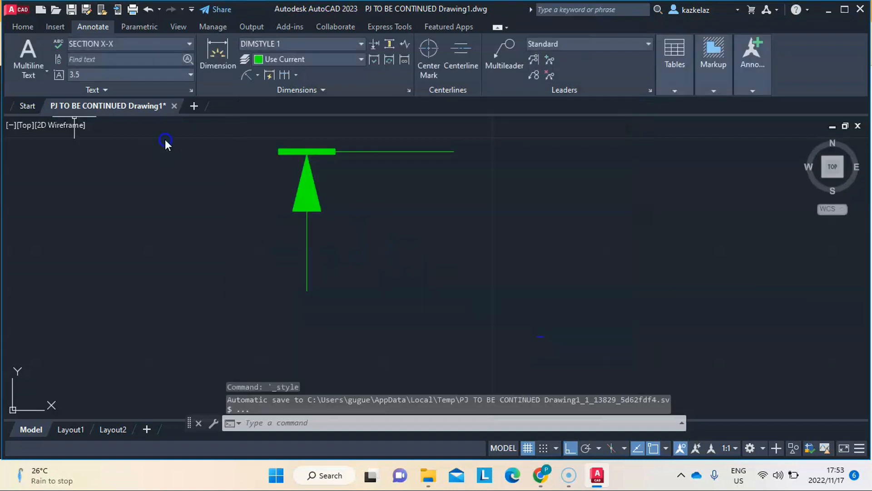
# Add a multiline text label X just below the end of the arrow's tail.
pyautogui.click(21, 48)
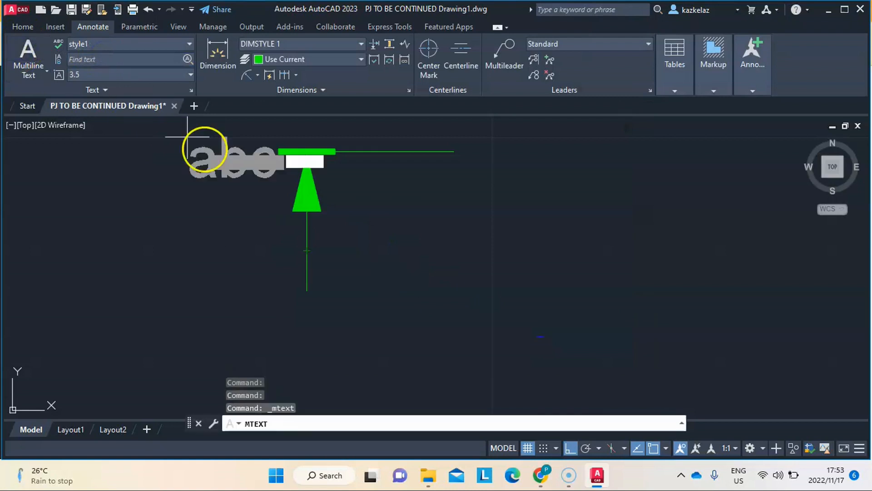
pyautogui.click(189, 43)
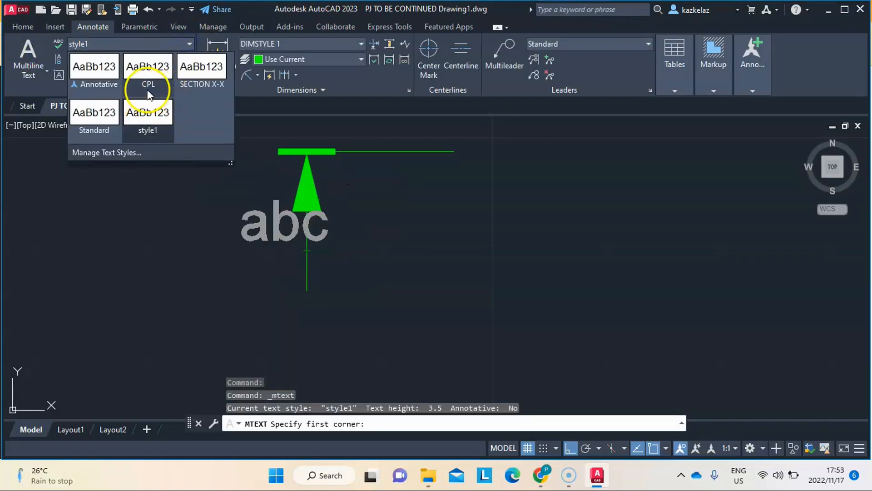
pyautogui.click(147, 87)
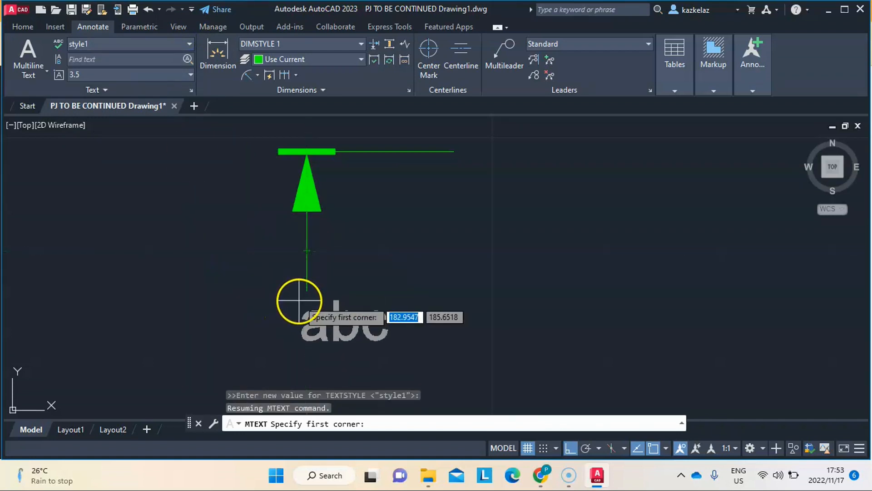
pyautogui.click(298, 300)
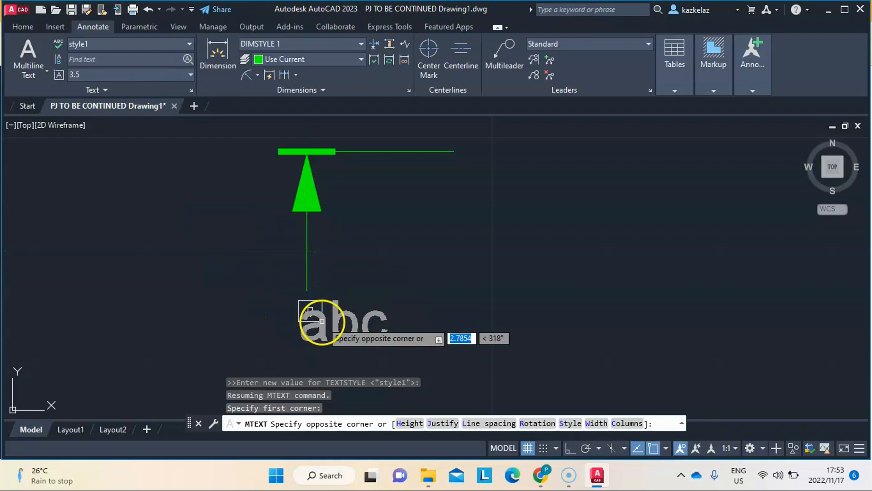
pyautogui.click(321, 321)
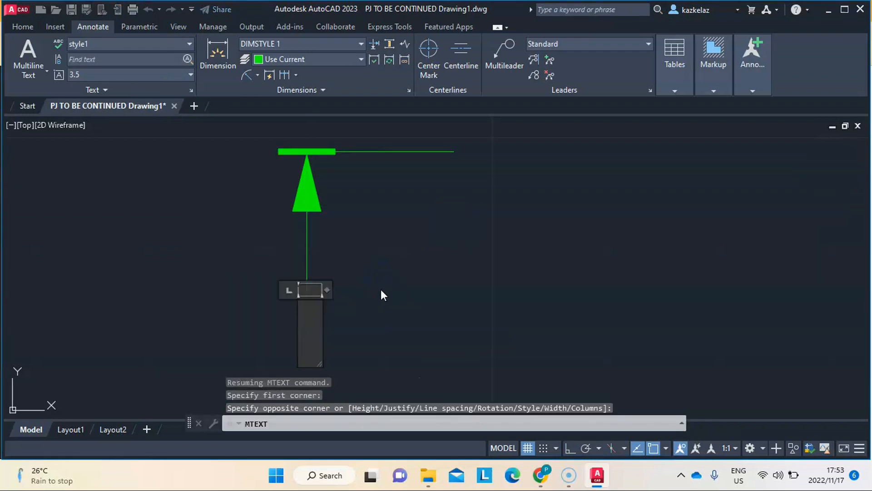
pyautogui.write('X')
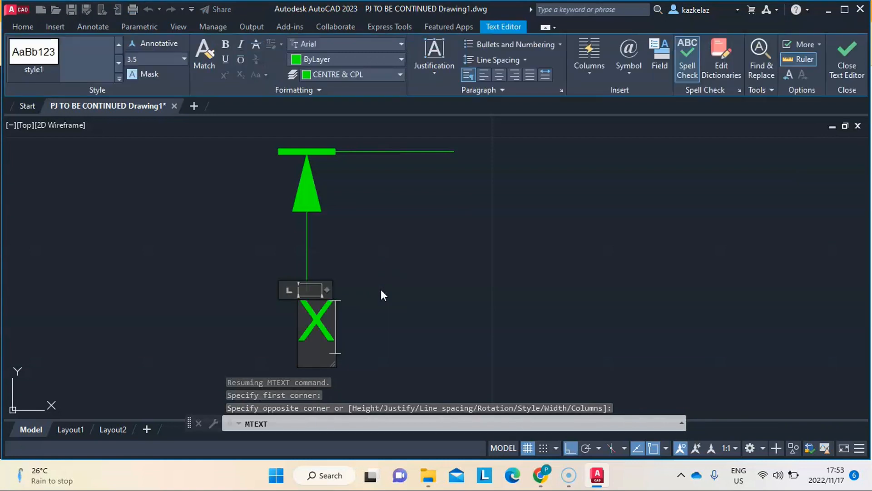
pyautogui.click(435, 292)
# Move the X label horizontally so it is centred under the arrow's tail.
pyautogui.click(315, 324)
pyautogui.rightClick(316, 324)
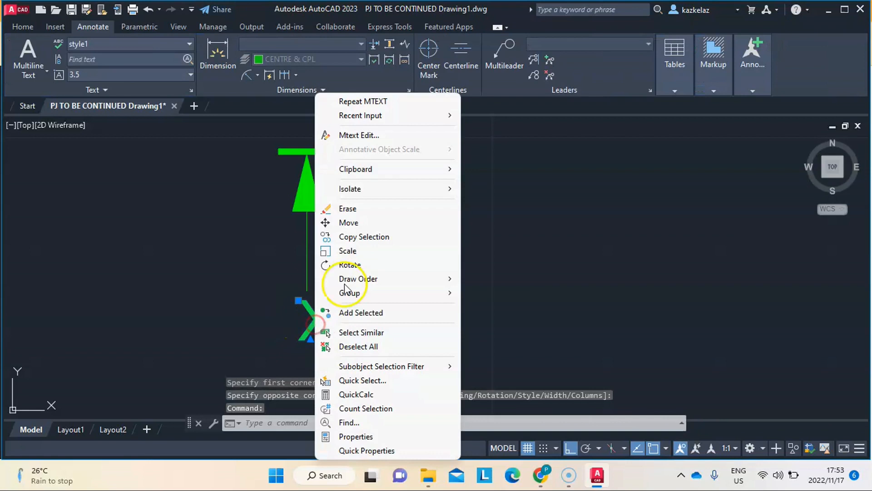
pyautogui.click(367, 223)
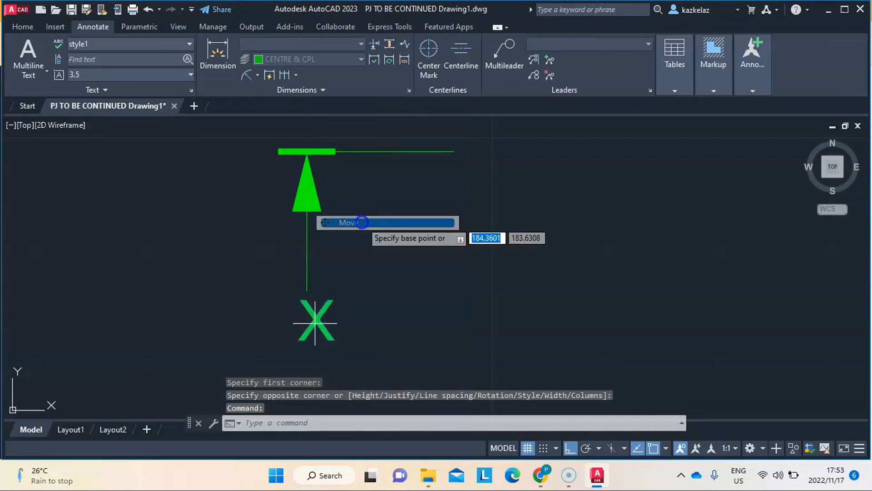
pyautogui.click(326, 310)
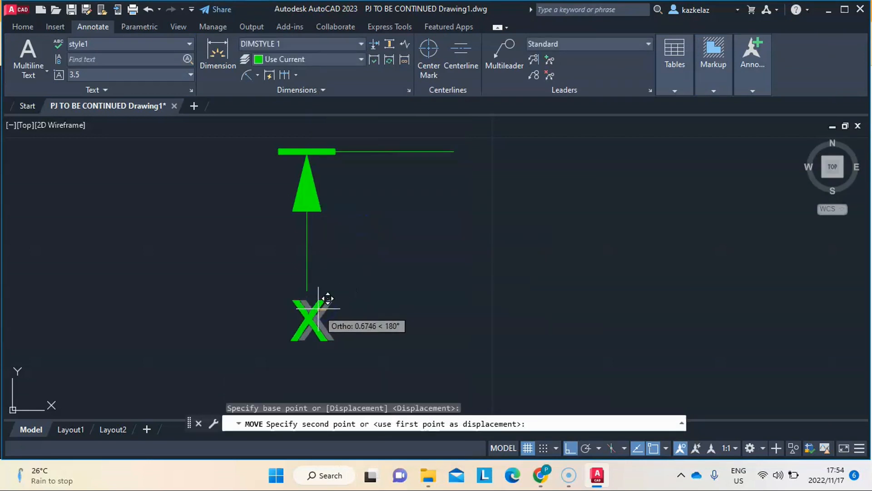
pyautogui.click(323, 298)
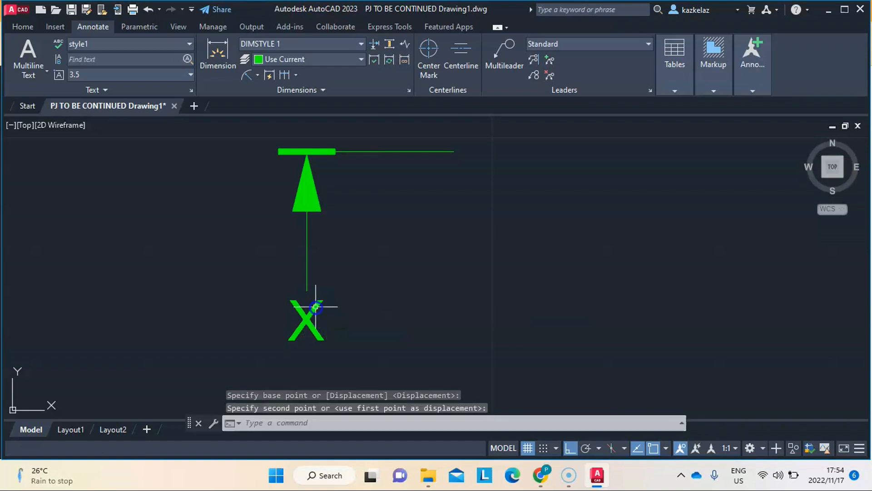
# Mirror the complete cutting-plane symbol with its X label about a vertical line to its right, keeping the source objects.
pyautogui.scroll(-3, 405, 328)
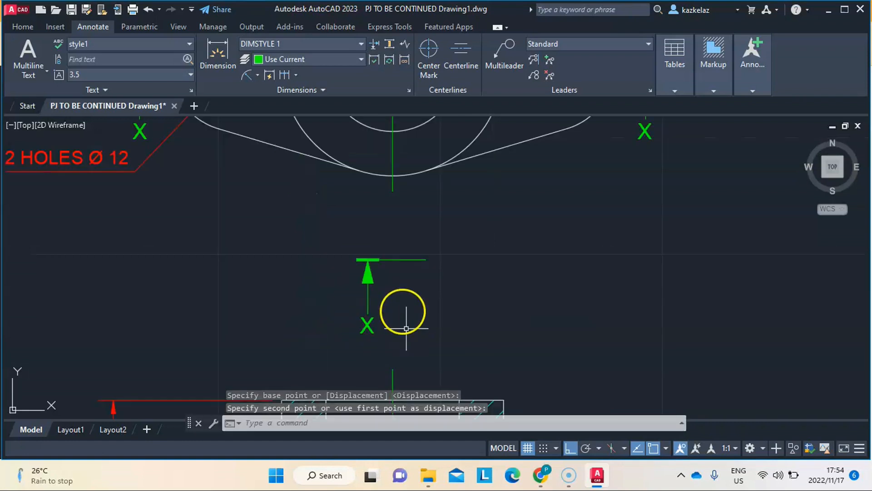
pyautogui.click(333, 210)
pyautogui.click(448, 344)
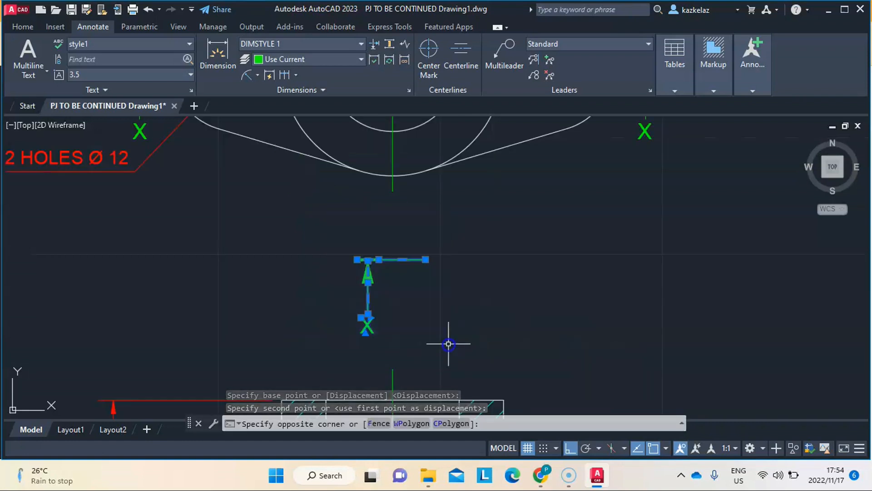
pyautogui.click(23, 27)
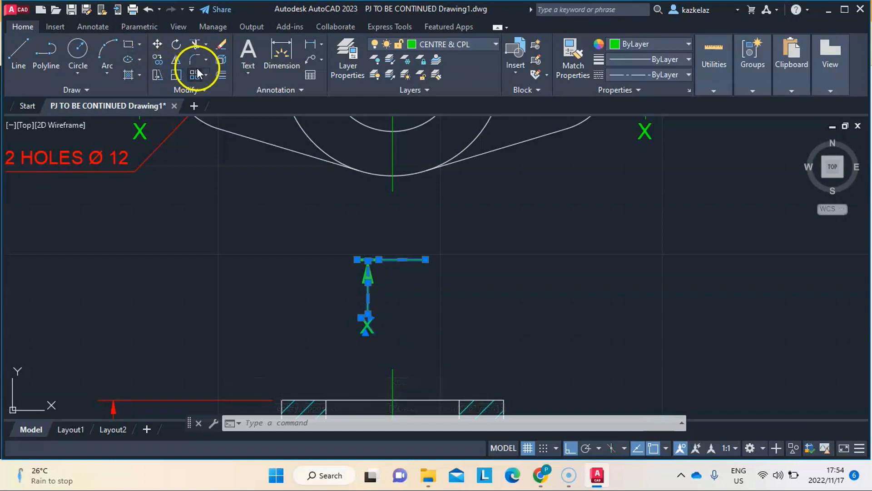
pyautogui.click(175, 62)
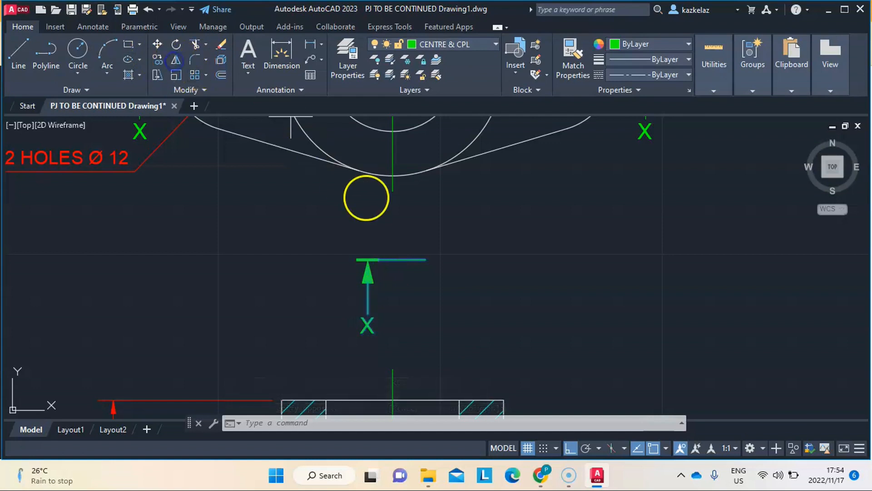
pyautogui.click(649, 255)
pyautogui.click(643, 314)
pyautogui.scroll(-4, 644, 314)
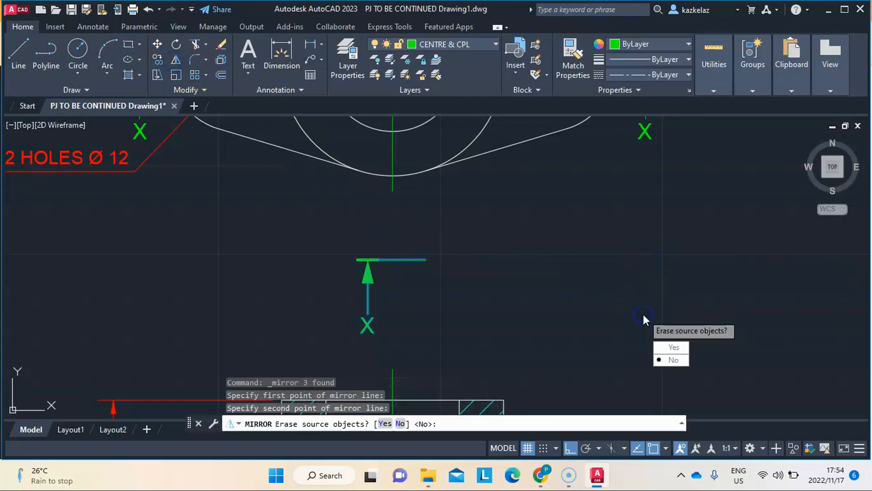
pyautogui.click(669, 360)
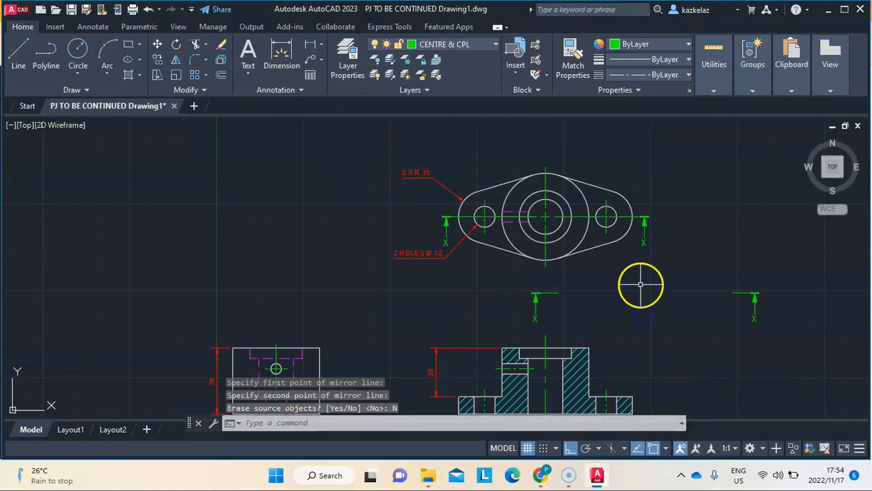
# Erase both demonstration cutting-plane symbols and their X labels between the top view and the sectional view.
pyautogui.click(497, 278)
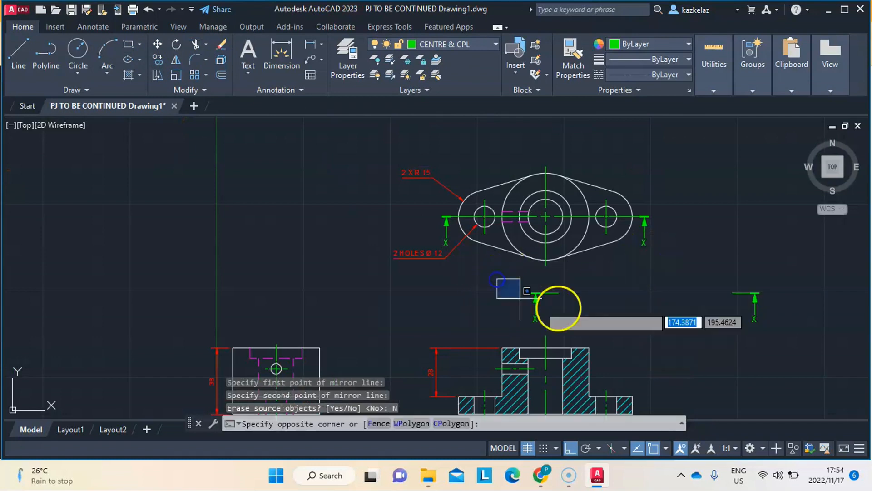
pyautogui.click(783, 334)
pyautogui.rightClick(618, 299)
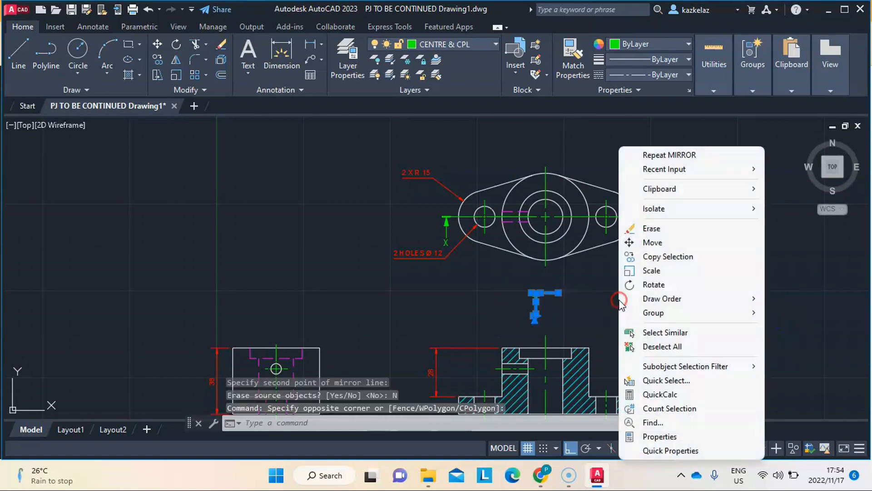
pyautogui.click(654, 225)
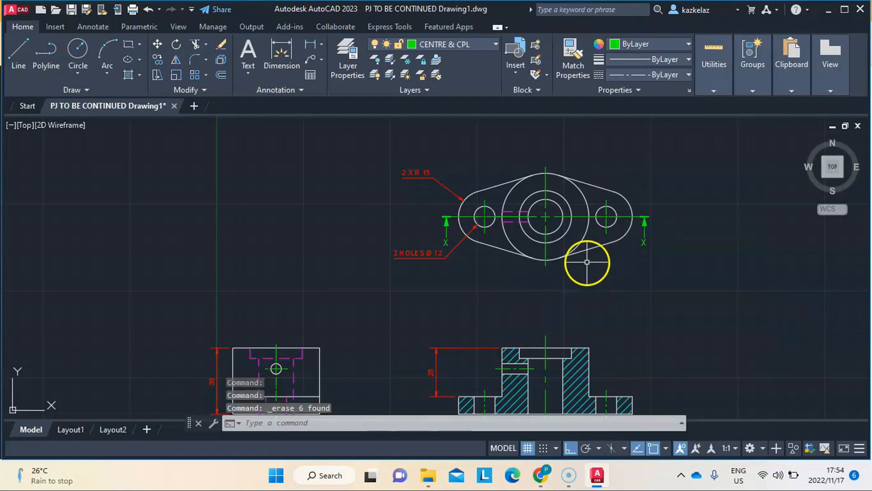
# Make ANNOTATION the current layer for the sectional view's multiline text title.
pyautogui.scroll(-4, 518, 256)
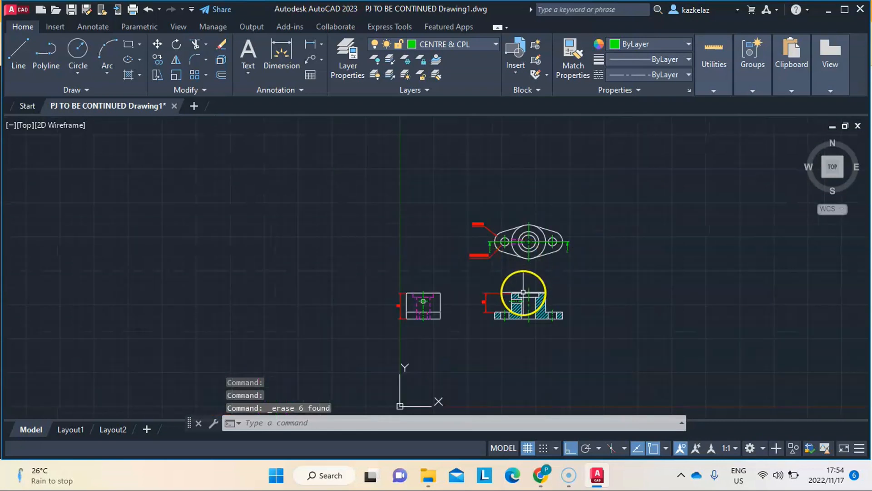
pyautogui.scroll(4, 525, 290)
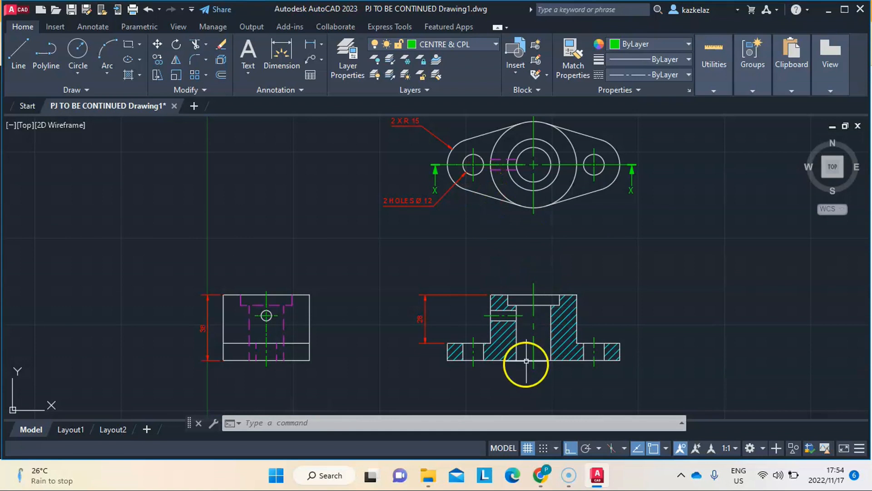
pyautogui.click(91, 27)
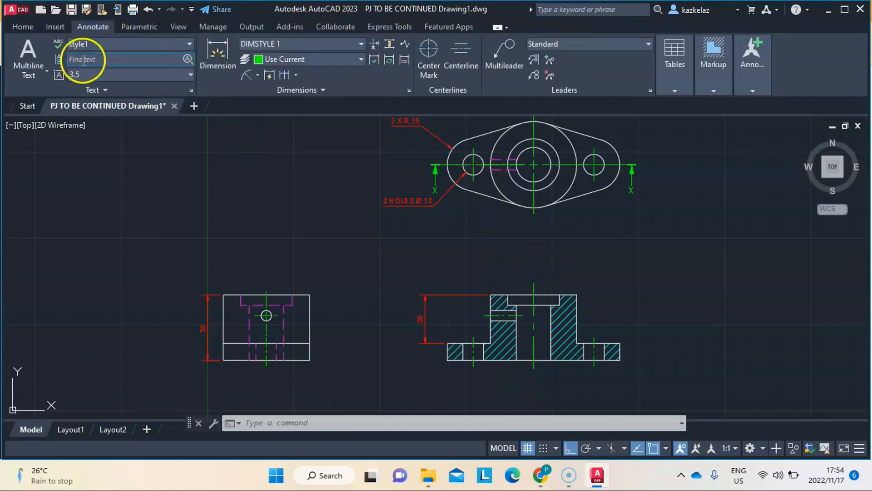
pyautogui.click(32, 50)
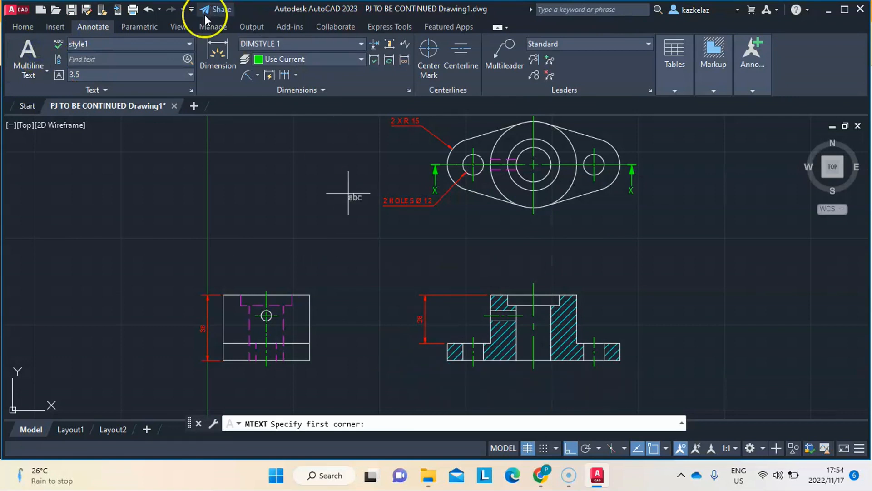
pyautogui.click(22, 28)
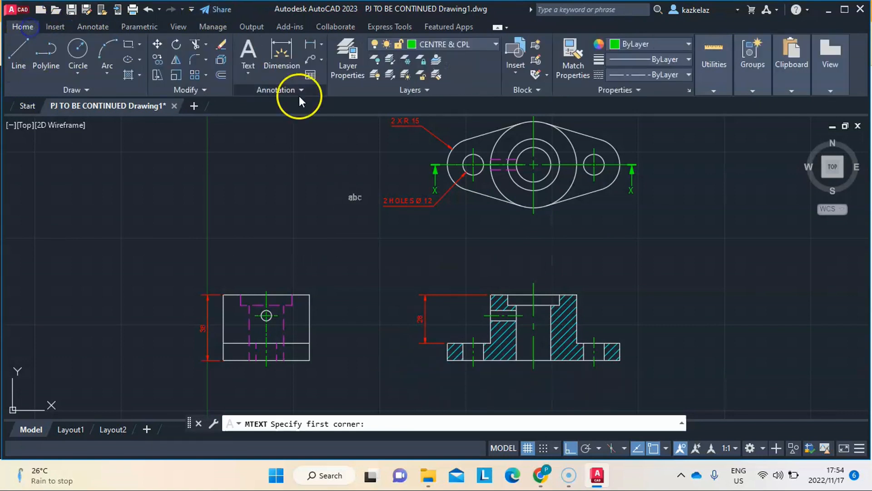
pyautogui.click(459, 44)
pyautogui.click(455, 74)
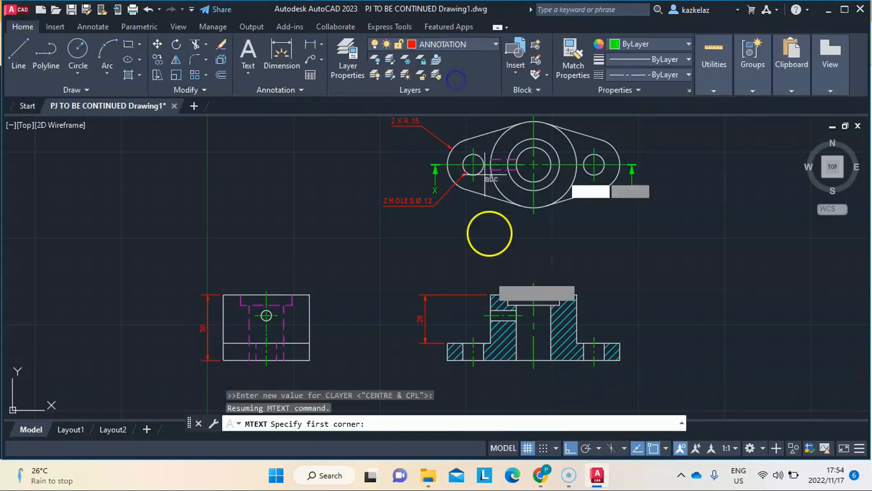
# Add the multiline text SECTION X-X just below the sectional view and narrow its text box to about 33 wide.
pyautogui.click(507, 373)
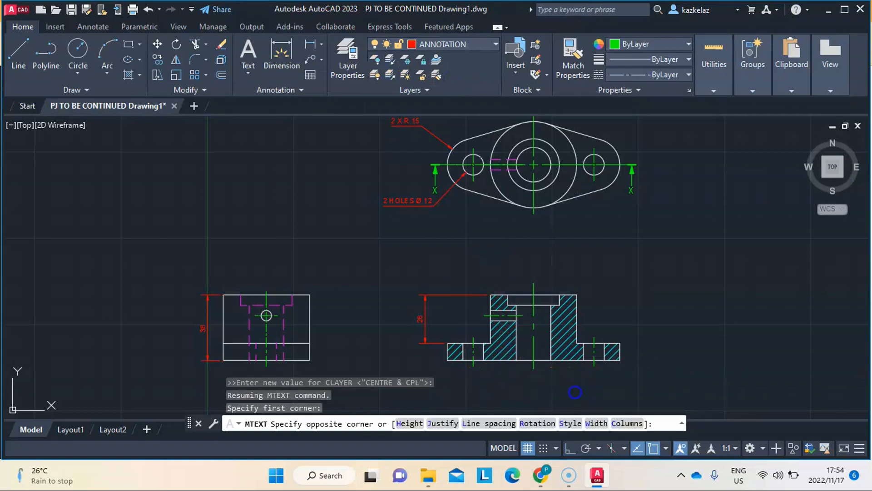
pyautogui.click(574, 392)
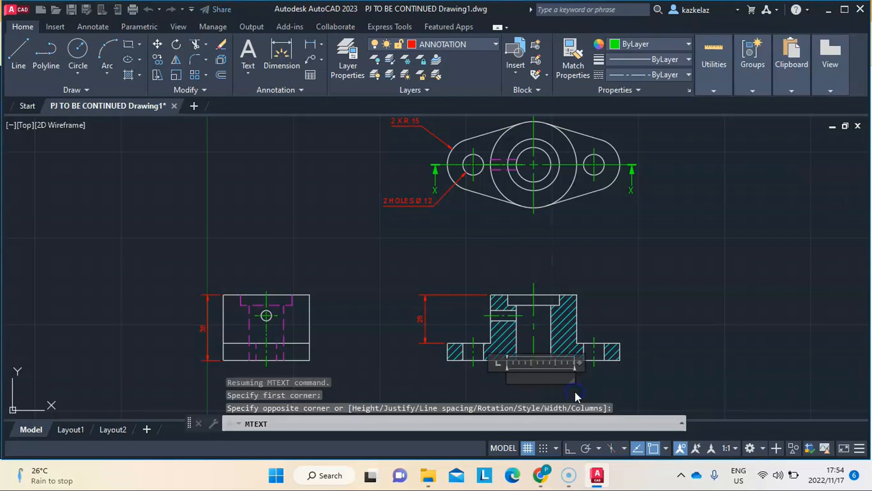
pyautogui.write('SECT')
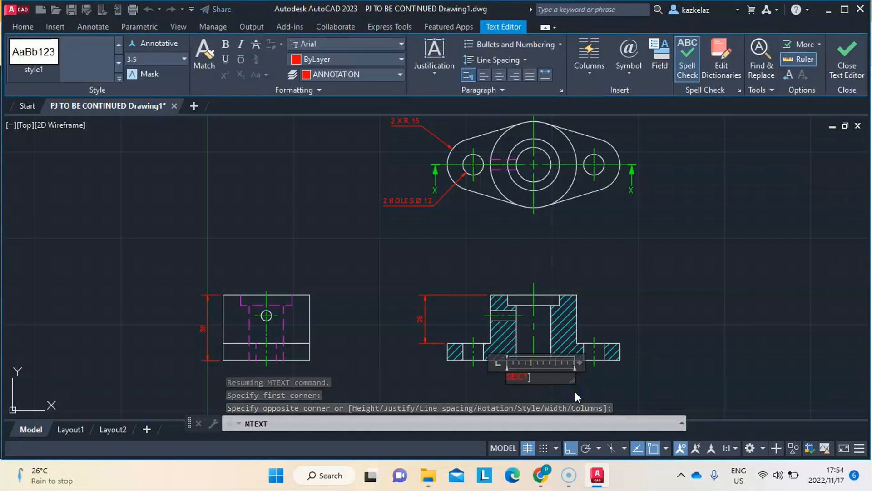
pyautogui.write('ION X-X')
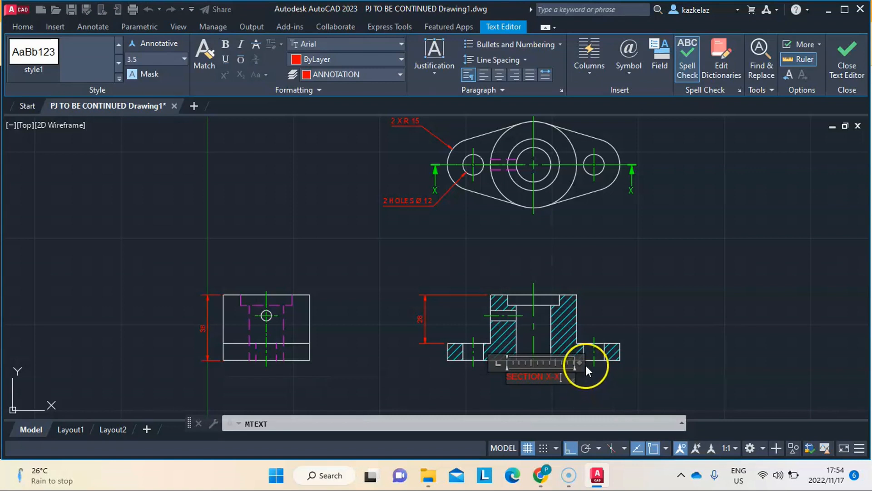
pyautogui.moveTo(580, 362); pyautogui.dragTo(570, 362)
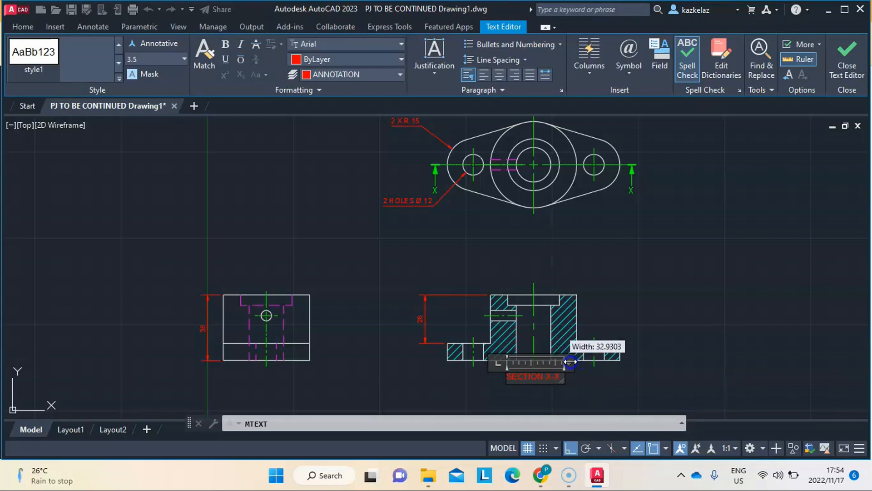
pyautogui.click(598, 395)
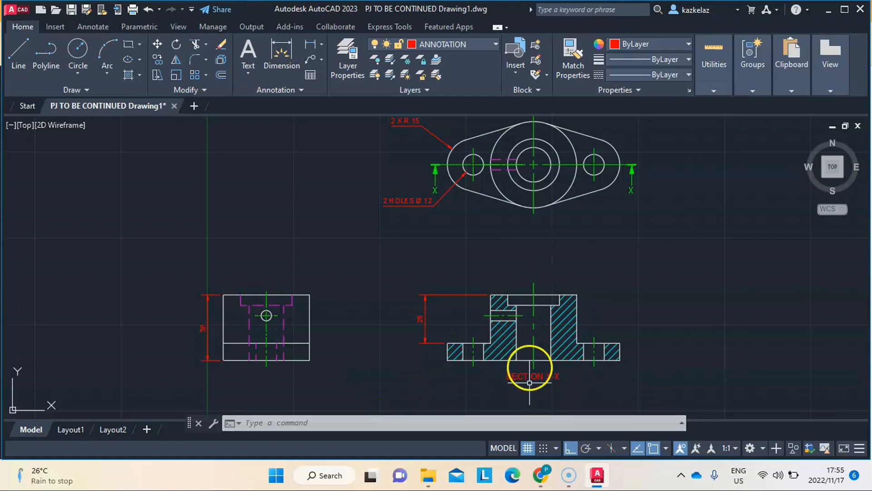
pyautogui.scroll(2, 539, 351)
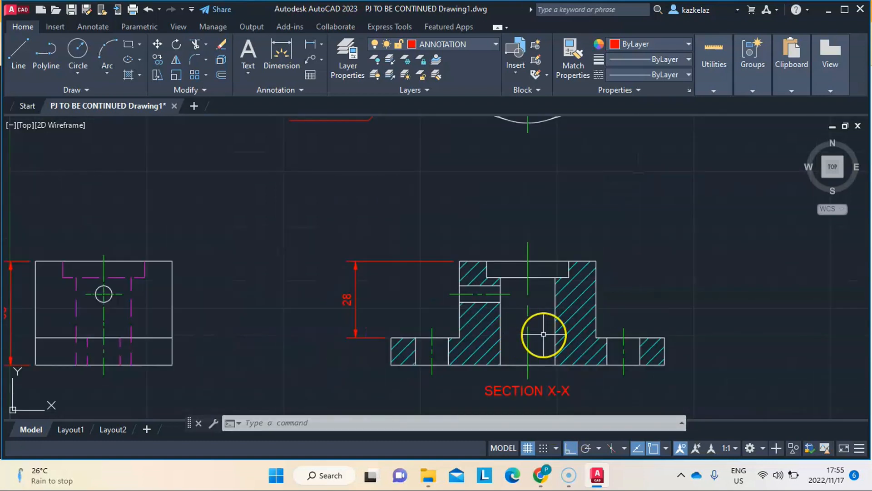
pyautogui.scroll(-2, 570, 263)
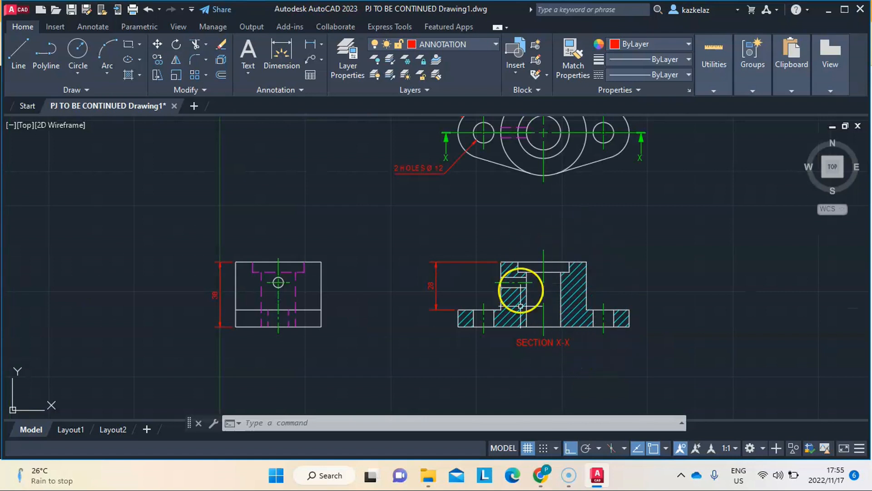
pyautogui.scroll(-2, 567, 362)
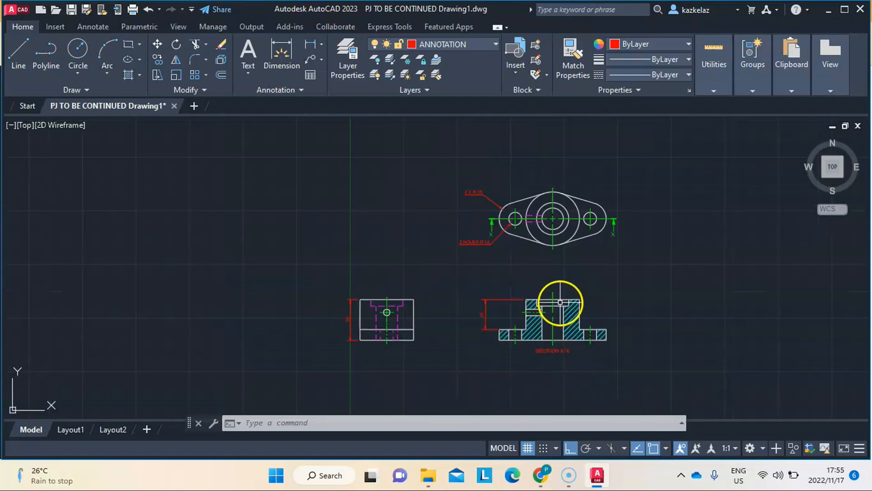
pyautogui.scroll(4, 560, 302)
pyautogui.scroll(-2, 536, 317)
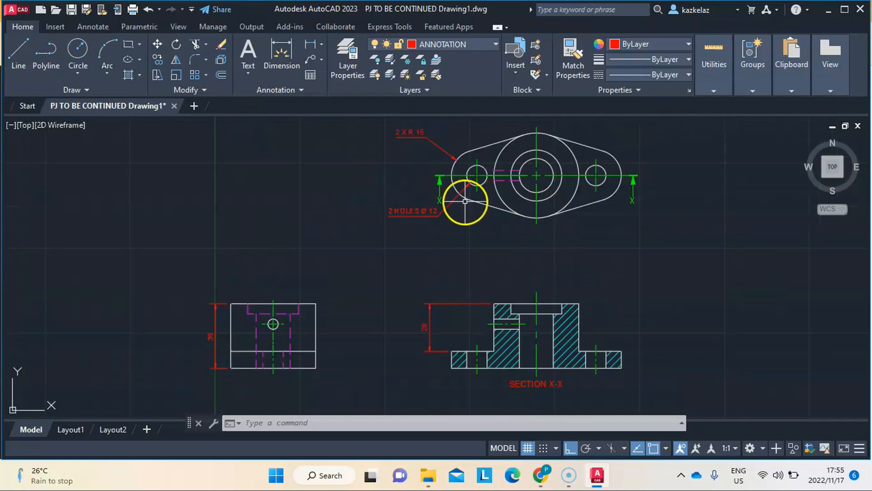
# Add a diameter dimension to the large outer boss circle in the top view, placing its text below the flange.
pyautogui.click(506, 206)
pyautogui.press('Escape')
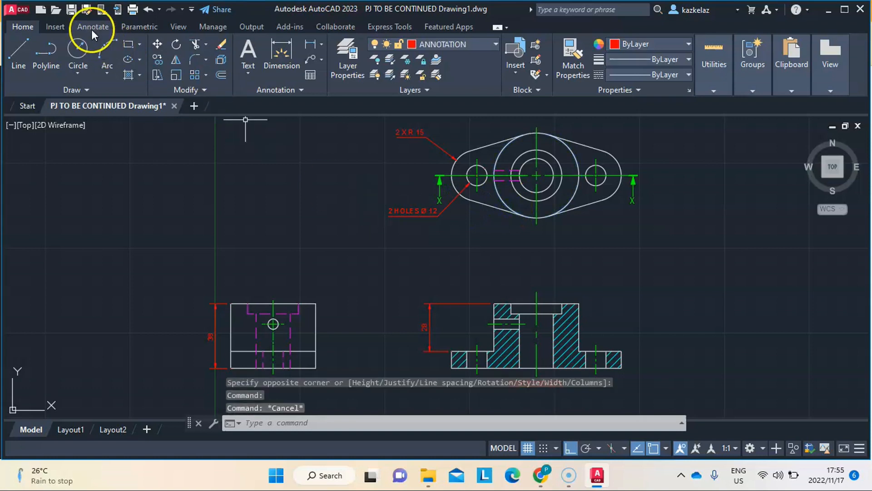
pyautogui.click(92, 29)
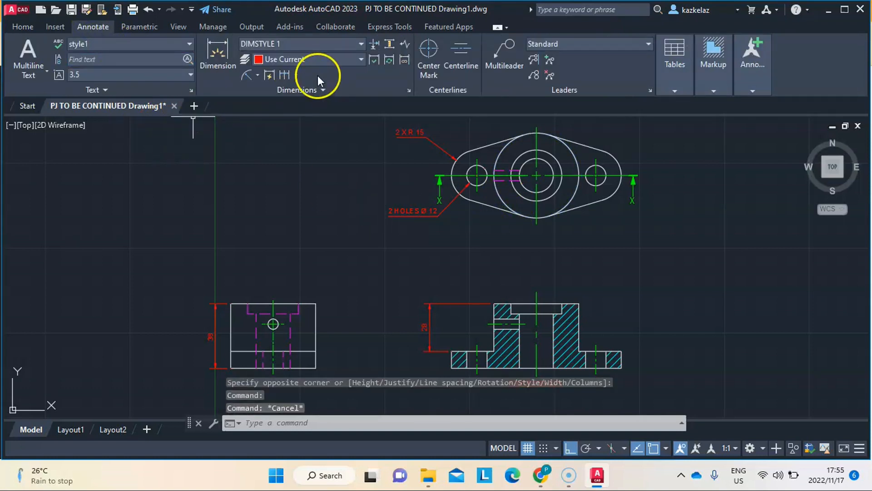
pyautogui.click(257, 76)
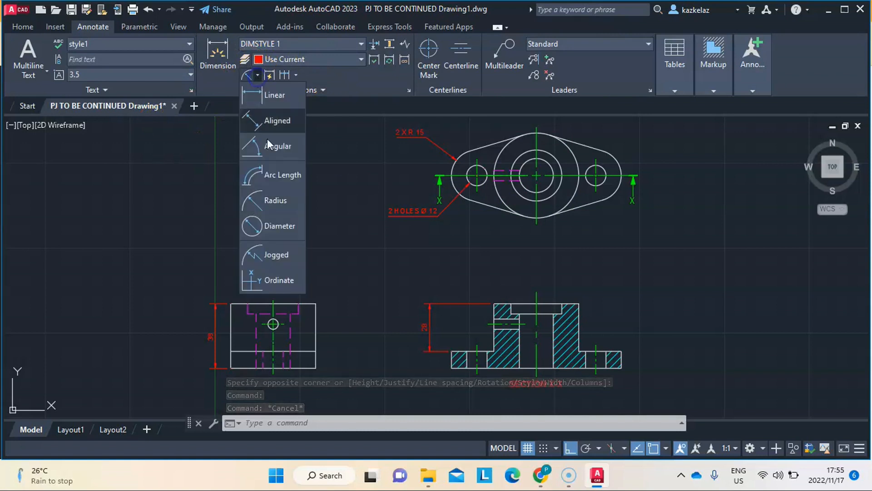
pyautogui.click(287, 229)
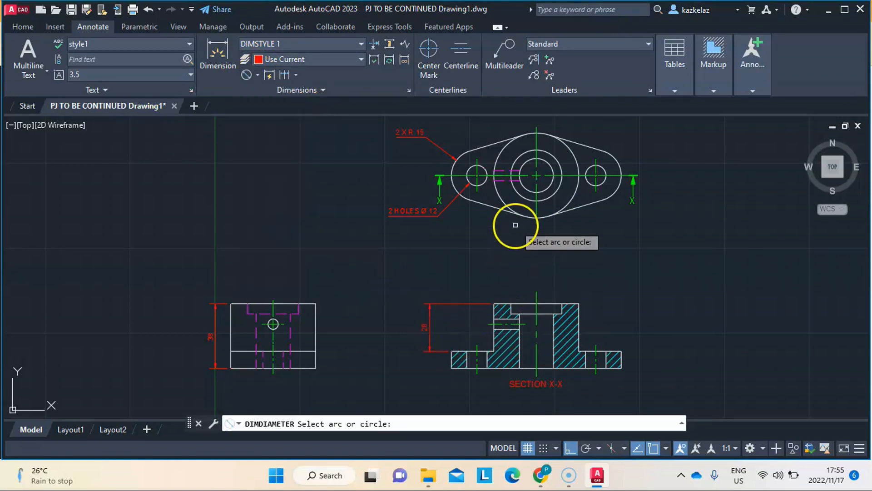
pyautogui.click(508, 206)
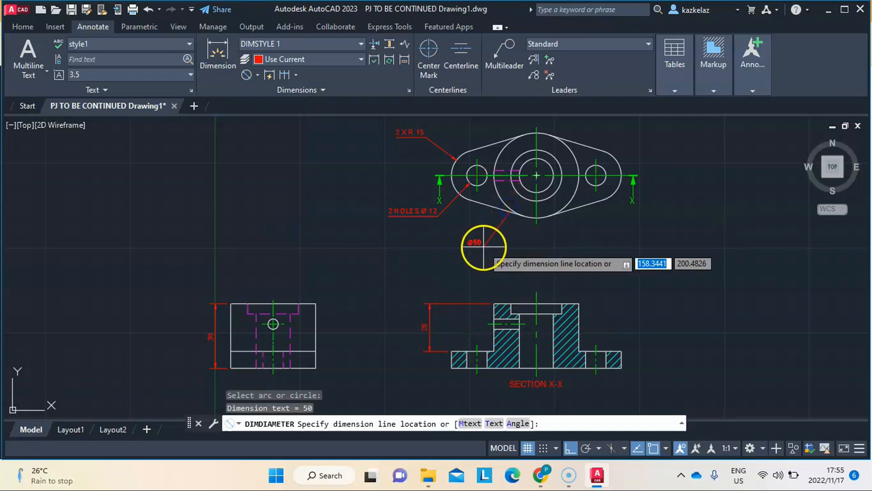
pyautogui.click(483, 246)
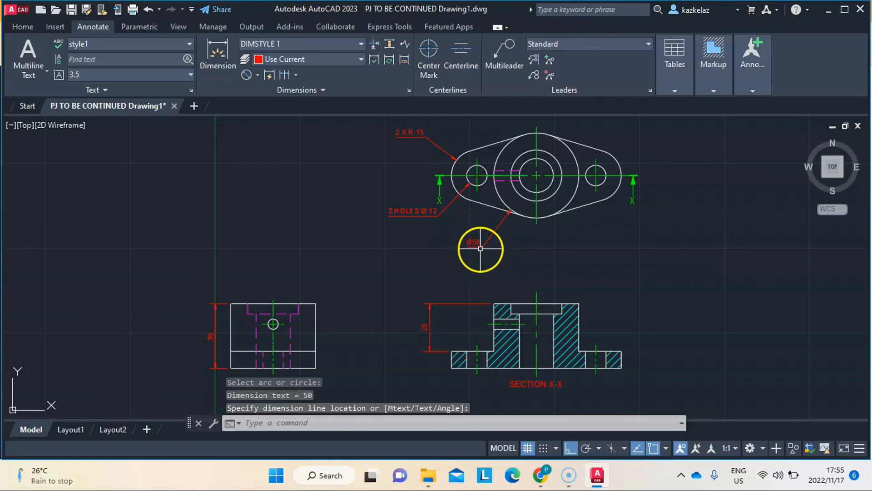
# Set the dimension prefix of the large boss circle's diameter dimension in the top view to %%C.
pyautogui.click(477, 245)
pyautogui.rightClick(477, 246)
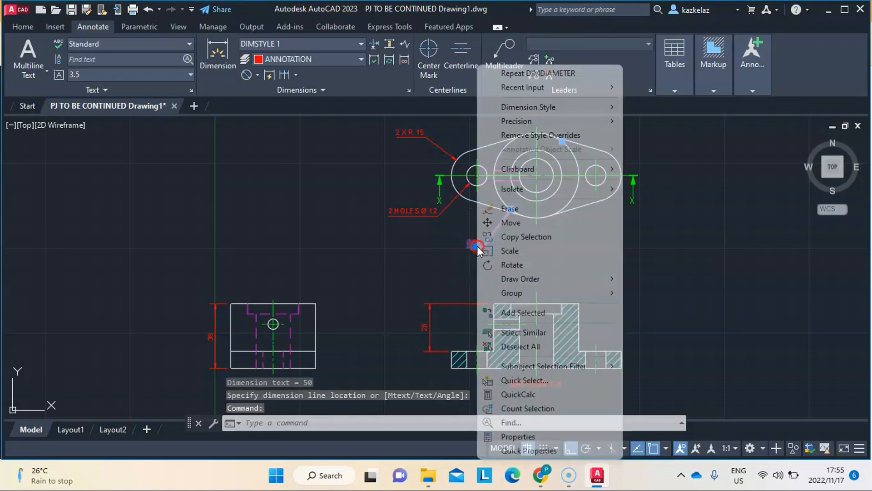
pyautogui.click(518, 436)
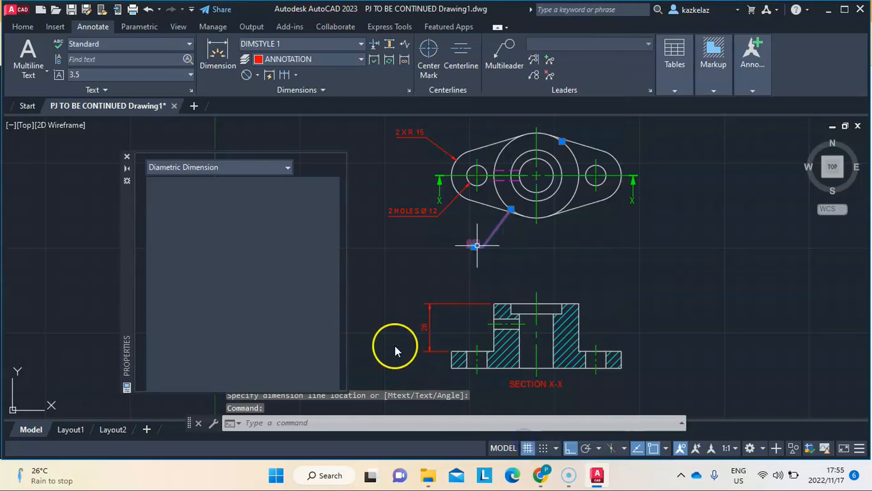
pyautogui.scroll(-5, 300, 321)
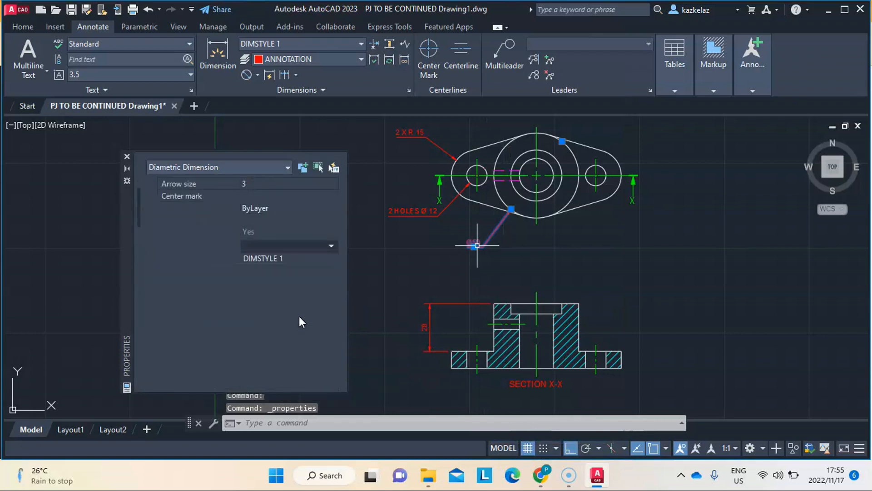
pyautogui.scroll(-15, 300, 321)
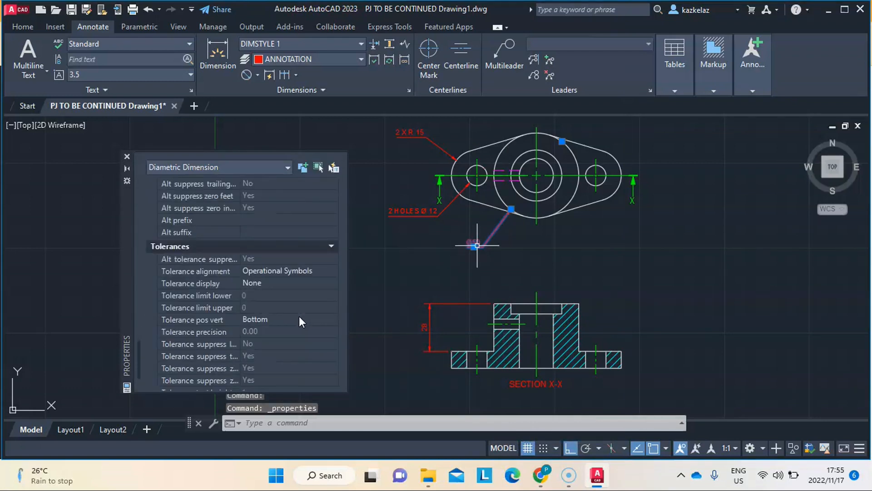
pyautogui.scroll(-5, 299, 320)
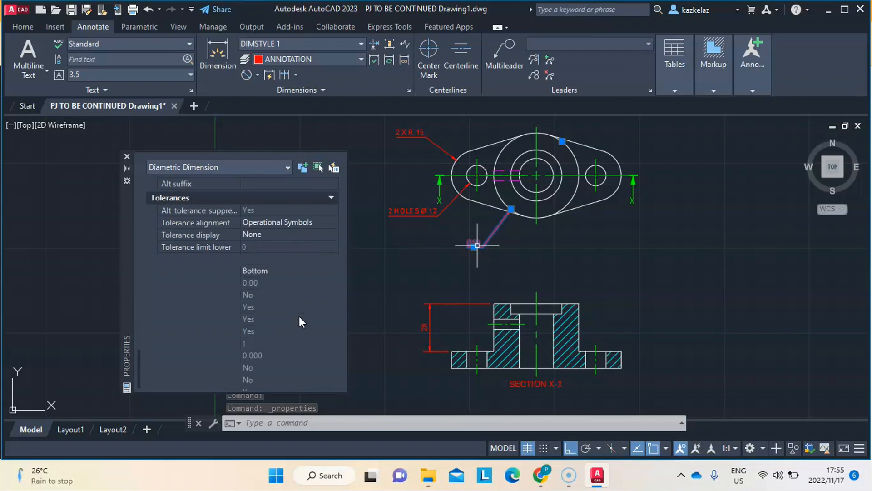
pyautogui.scroll(7, 299, 321)
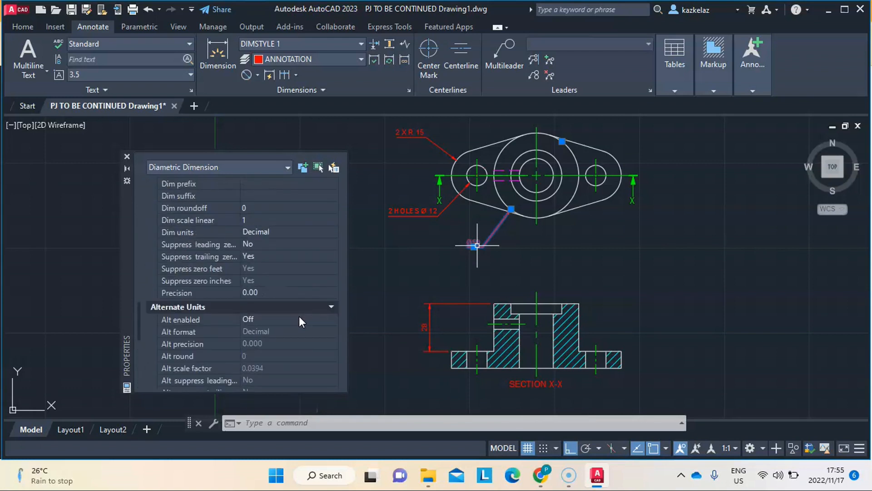
pyautogui.scroll(2, 299, 320)
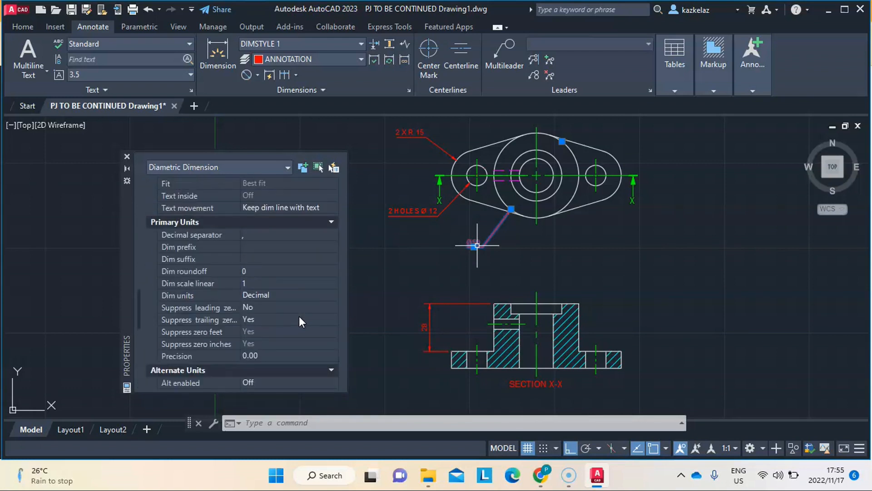
pyautogui.click(250, 245)
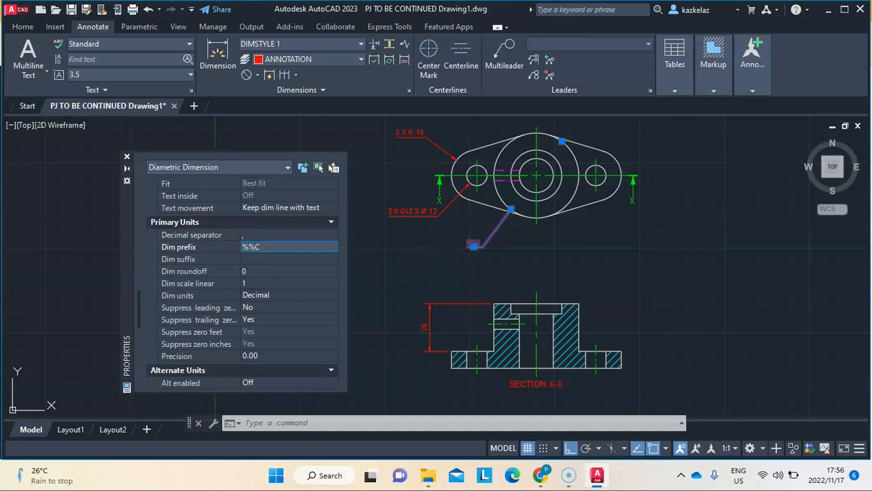
pyautogui.press('Tab')
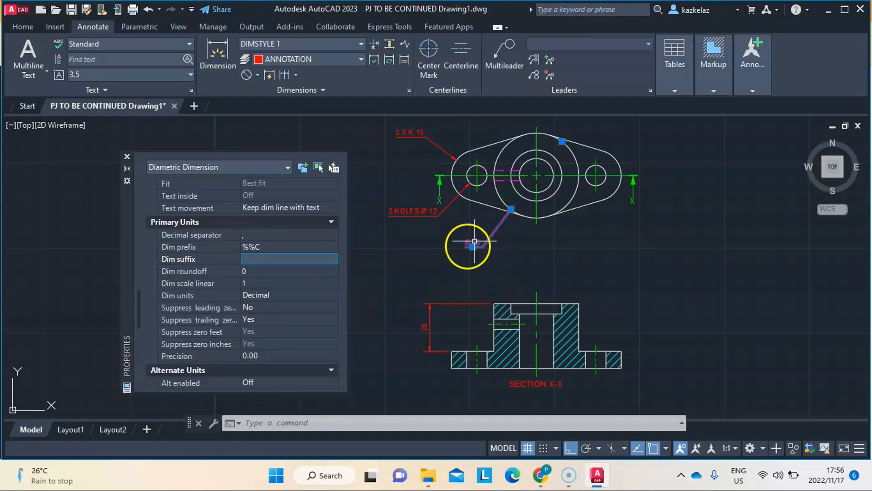
pyautogui.click(127, 156)
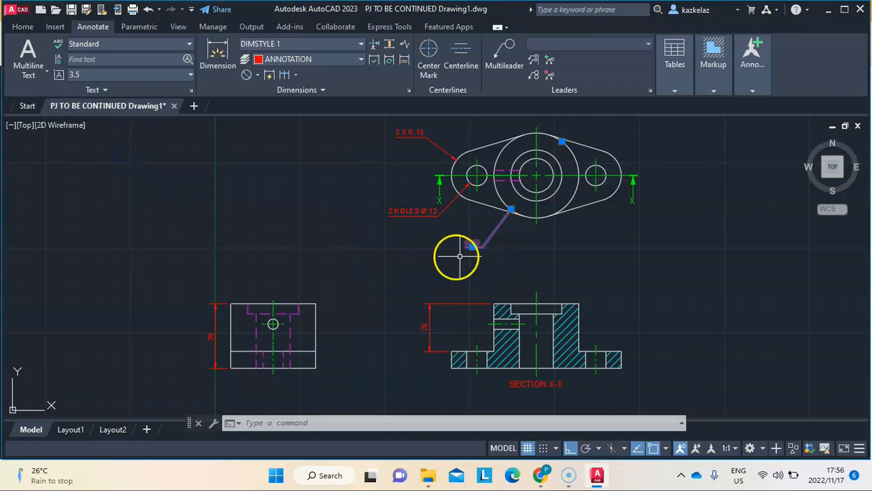
# Erase the large boss circle's diameter dimension below the top view's flange.
pyautogui.rightClick(503, 253)
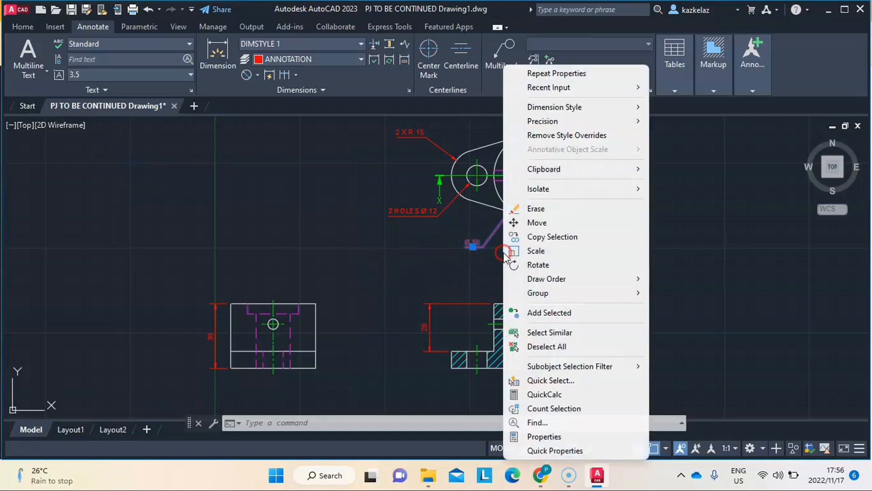
pyautogui.click(542, 212)
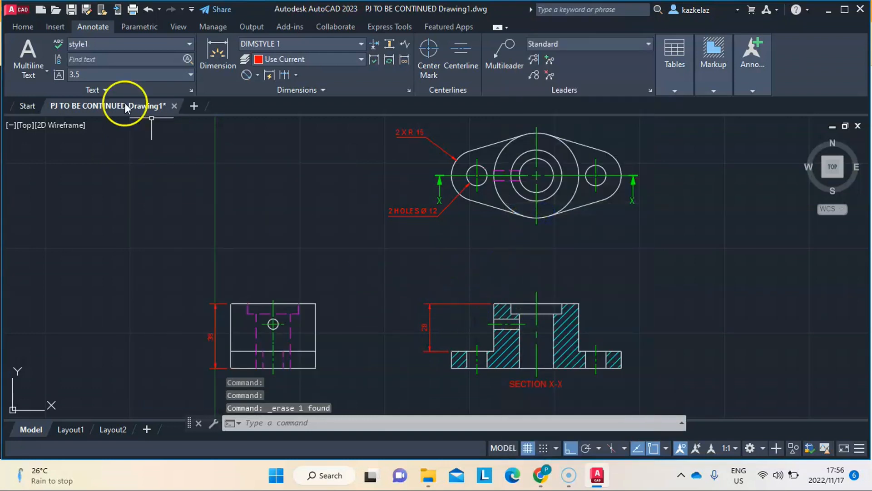
# Dimension the boss's full width across its top edge in the sectional view, placing the dimension line just above it.
pyautogui.click(219, 51)
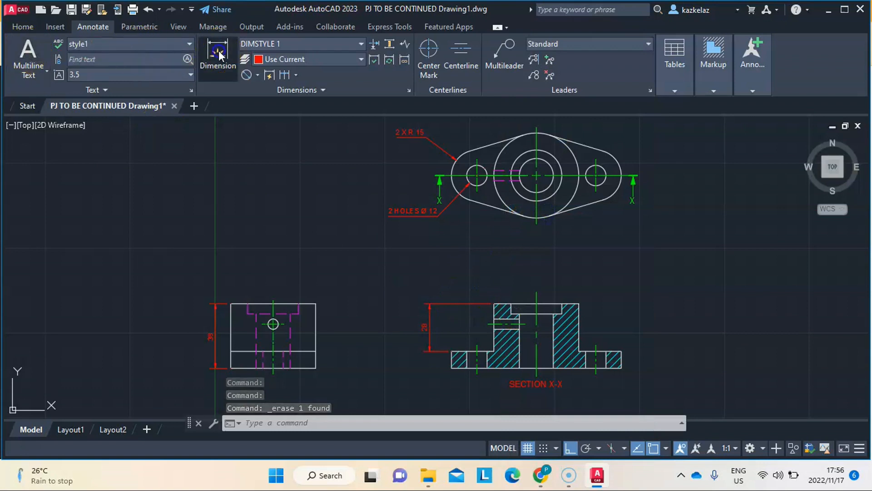
pyautogui.click(495, 304)
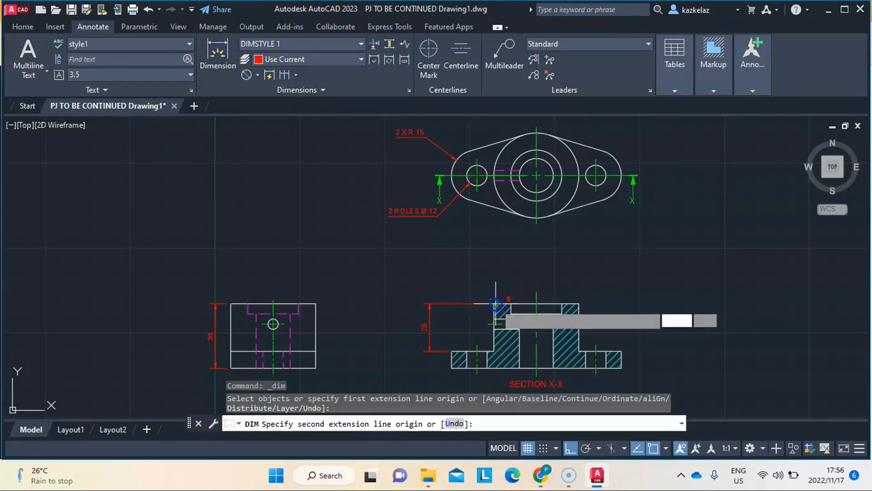
pyautogui.click(577, 304)
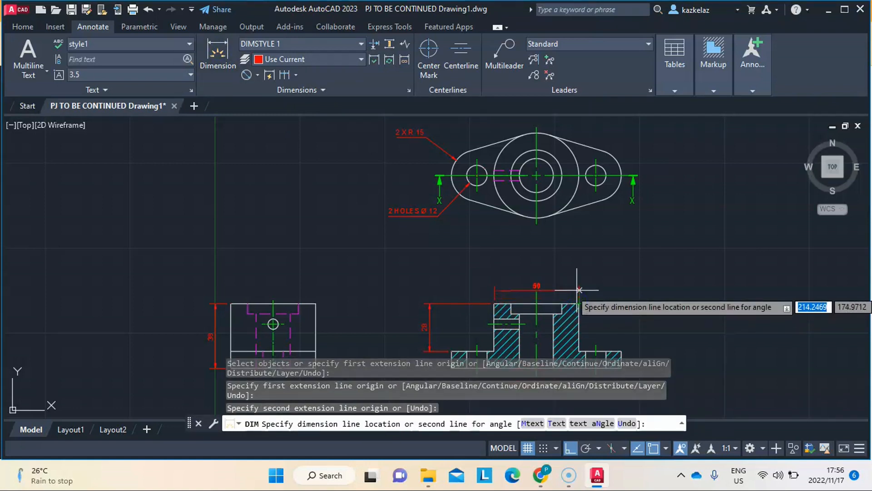
pyautogui.click(578, 282)
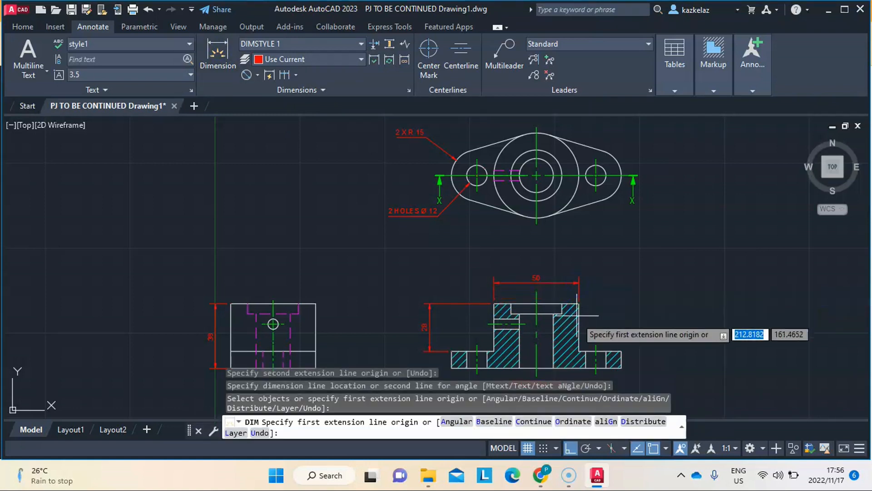
pyautogui.press('Return')
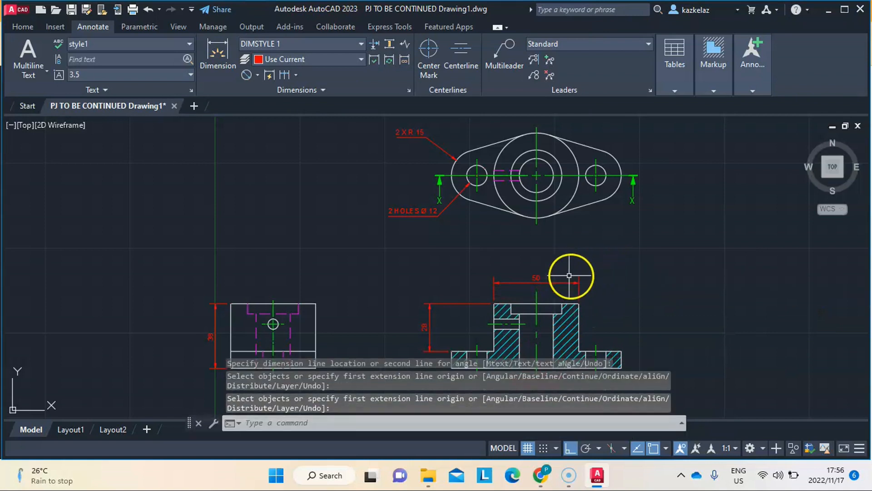
# Set the dimension prefix of the boss width dimension above the sectional view to %%C and deselect it.
pyautogui.click(537, 278)
pyautogui.rightClick(536, 279)
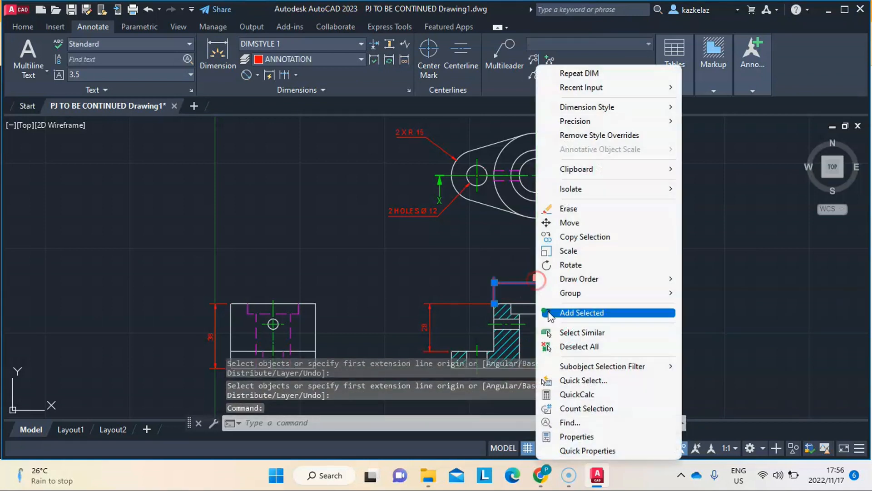
pyautogui.click(583, 437)
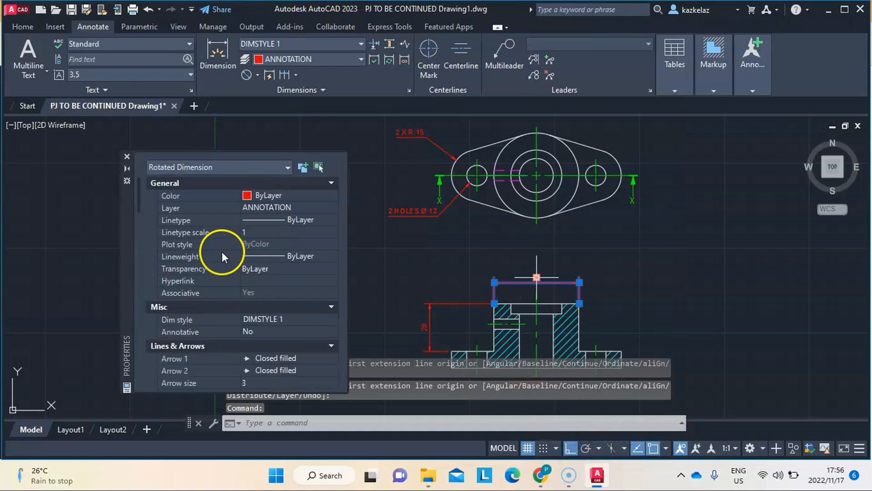
pyautogui.scroll(-1, 214, 345)
pyautogui.scroll(-8, 213, 340)
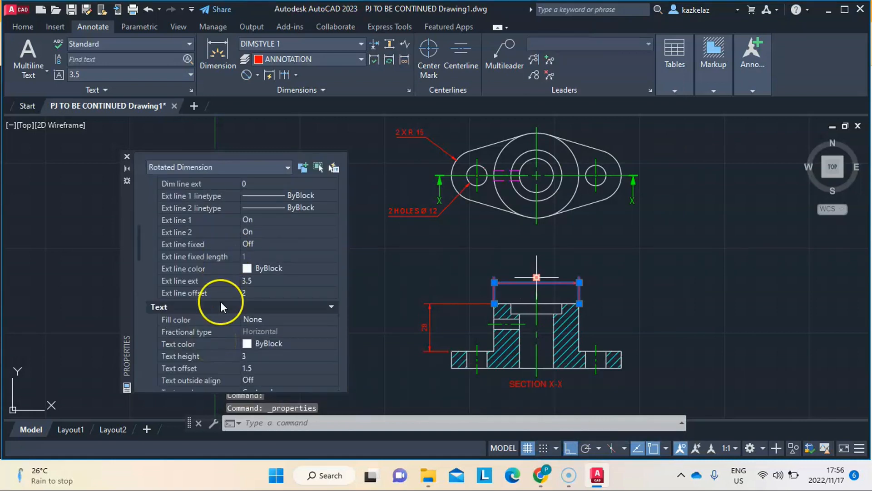
pyautogui.scroll(-5, 220, 301)
pyautogui.scroll(-3, 220, 301)
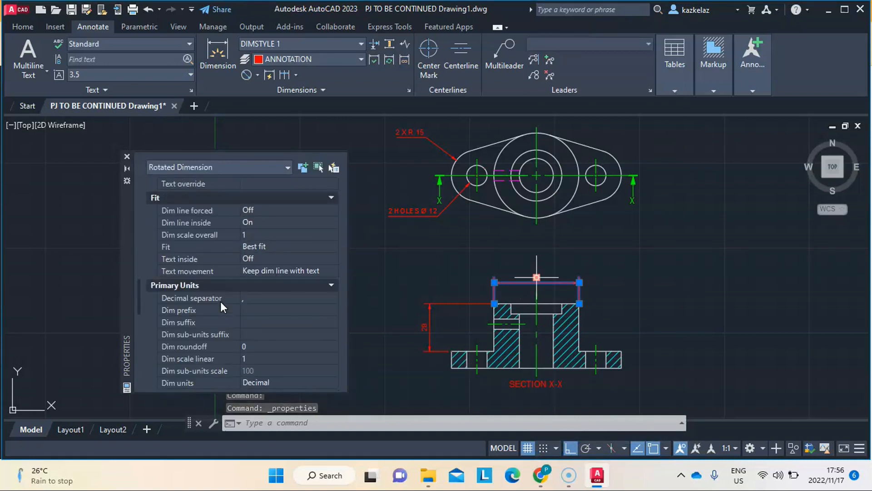
pyautogui.click(259, 311)
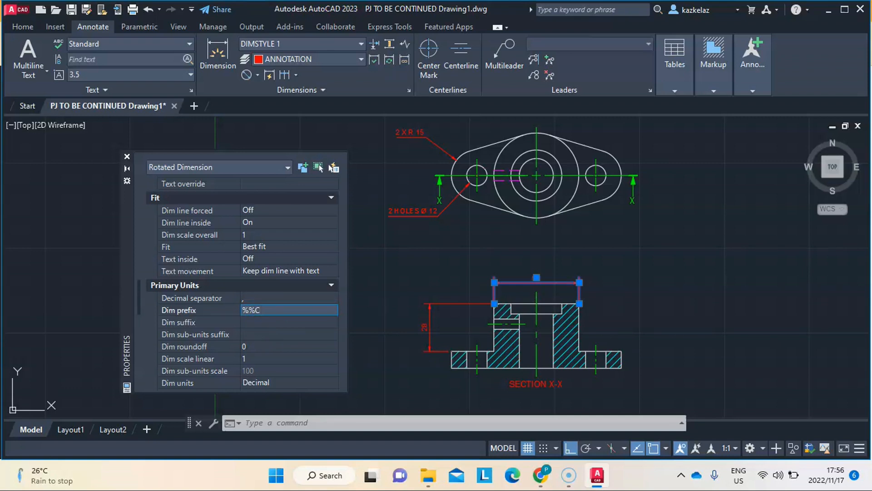
pyautogui.click(302, 321)
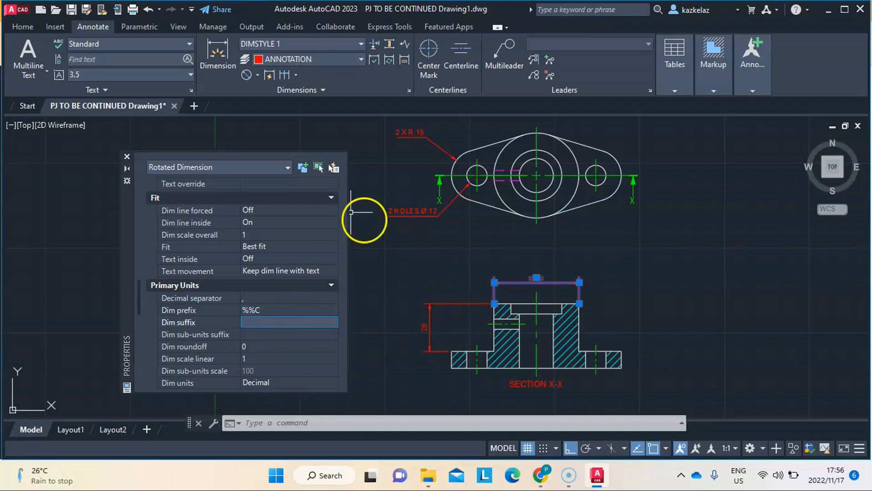
pyautogui.click(126, 156)
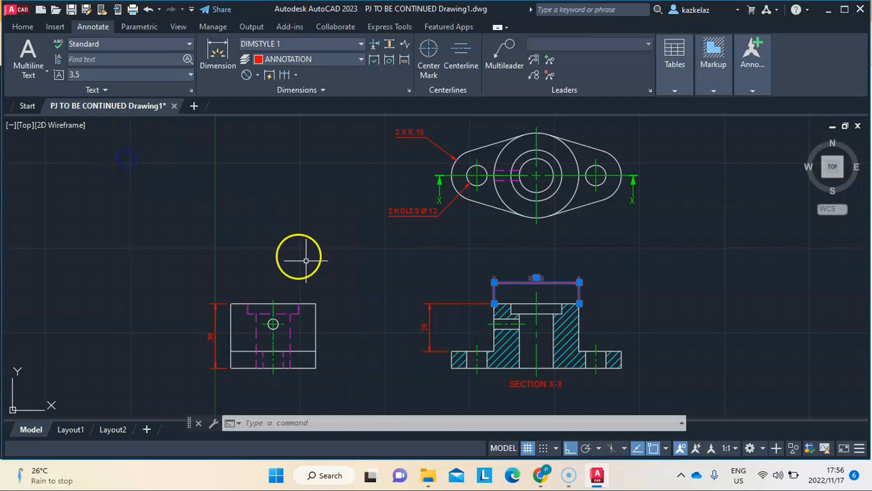
pyautogui.press('Escape')
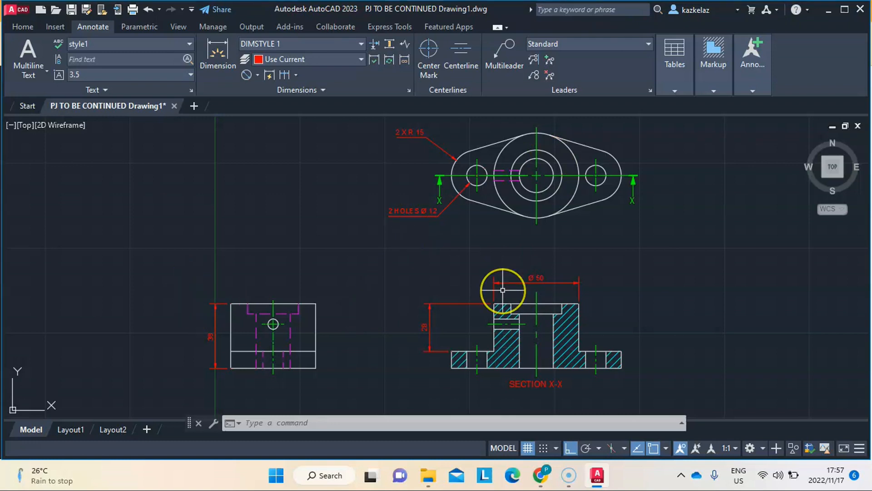
pyautogui.scroll(-4, 503, 290)
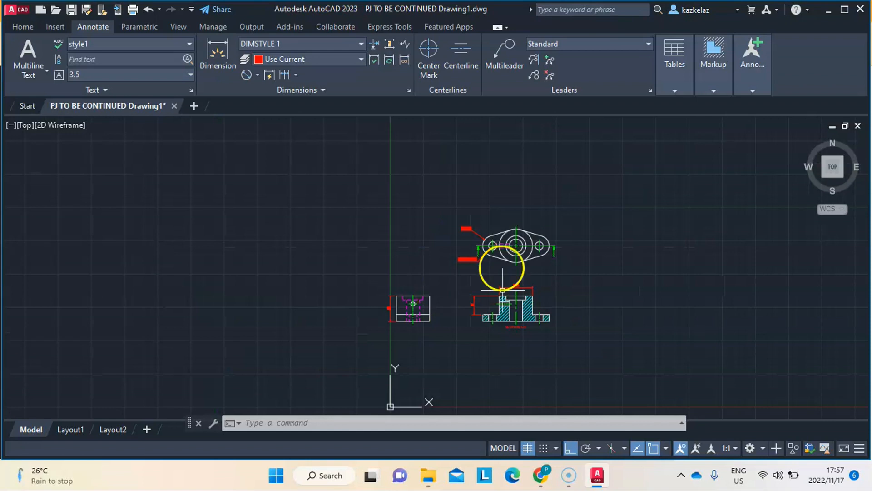
pyautogui.scroll(4, 503, 277)
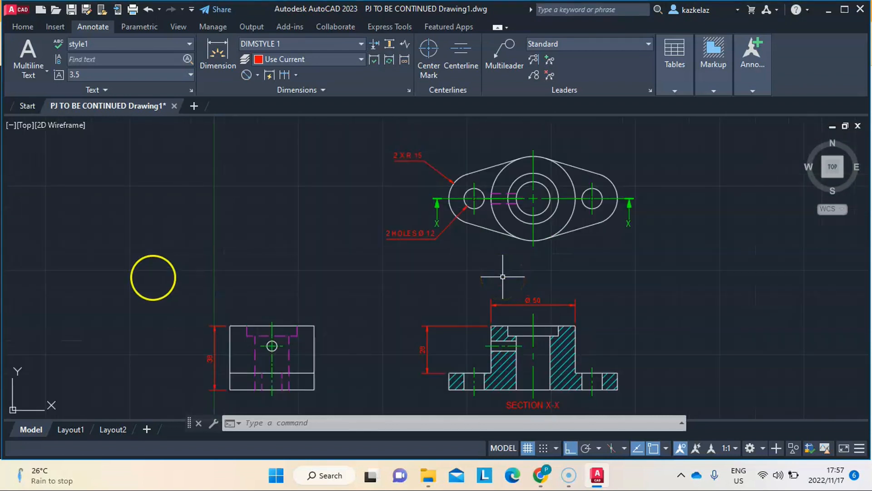